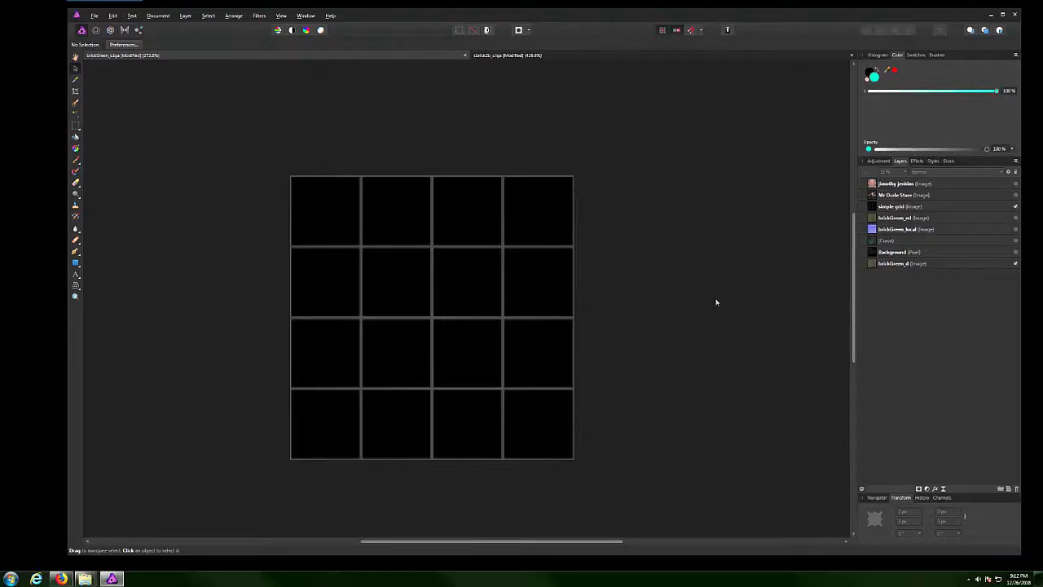
Show the portrait photo layer, resize it over the grid, then hide it again.
left_click(1015, 195)
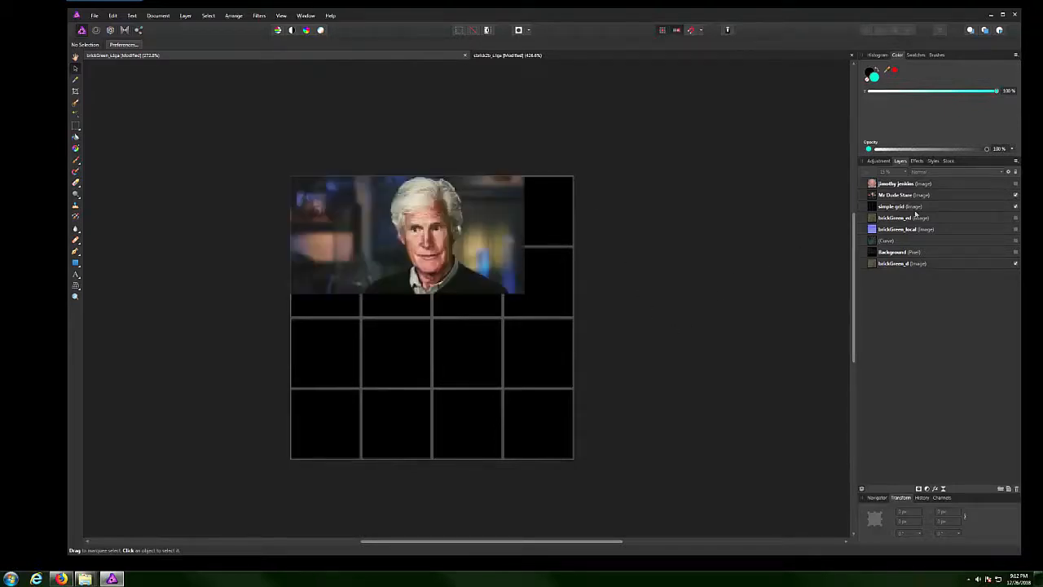
left_click(476, 275)
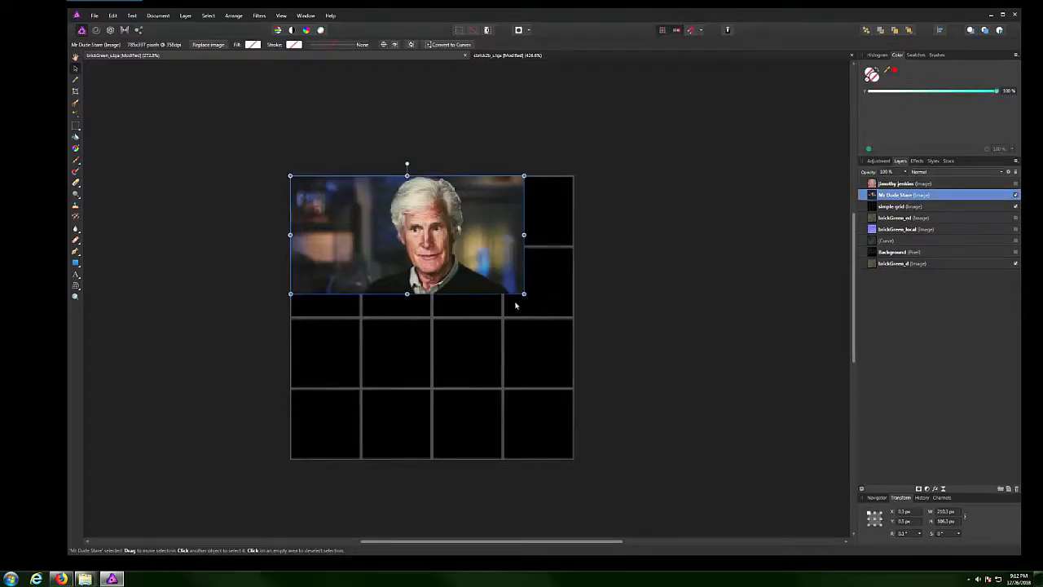
left_click_drag(524, 293, 572, 316)
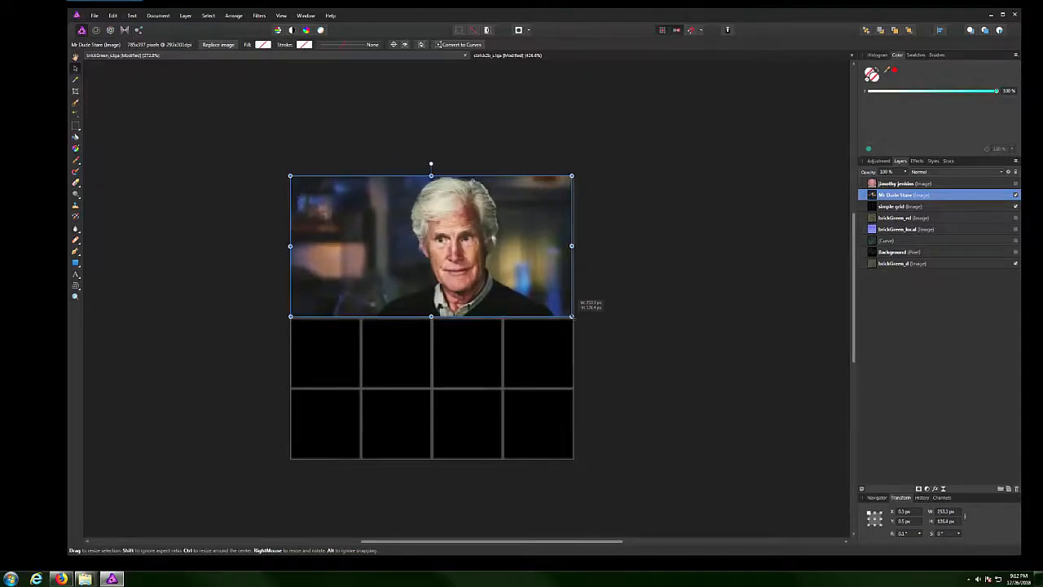
left_click_drag(572, 317, 528, 287)
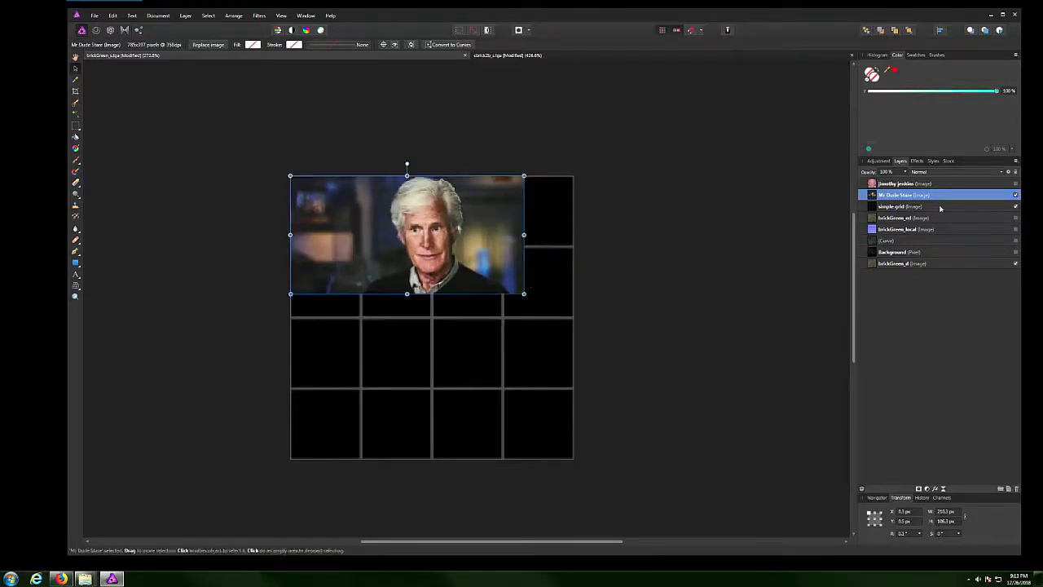
left_click(1015, 196)
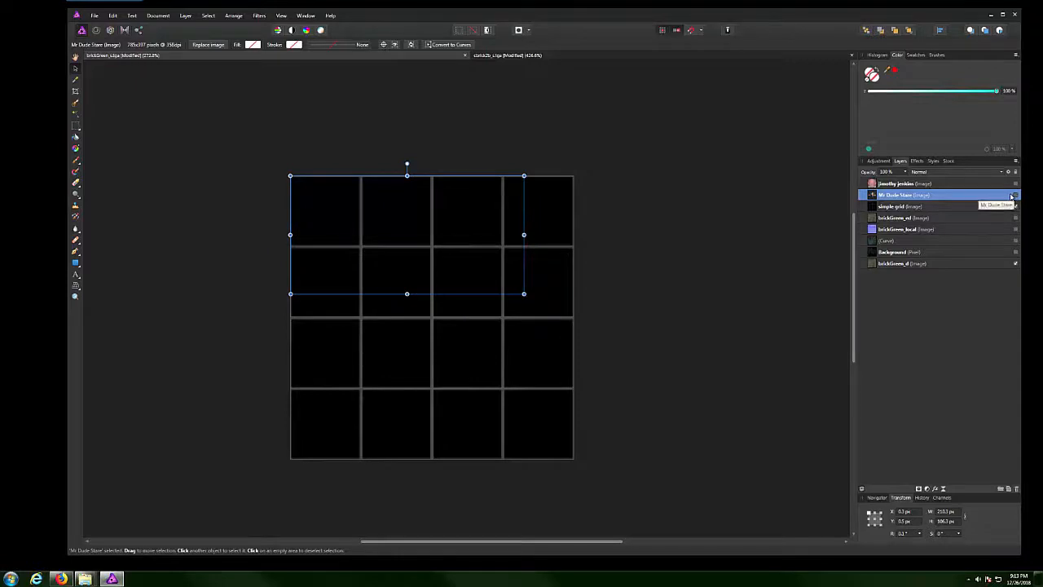
Show the face photo in the top-left grid cell and enlarge it.
left_click(1015, 184)
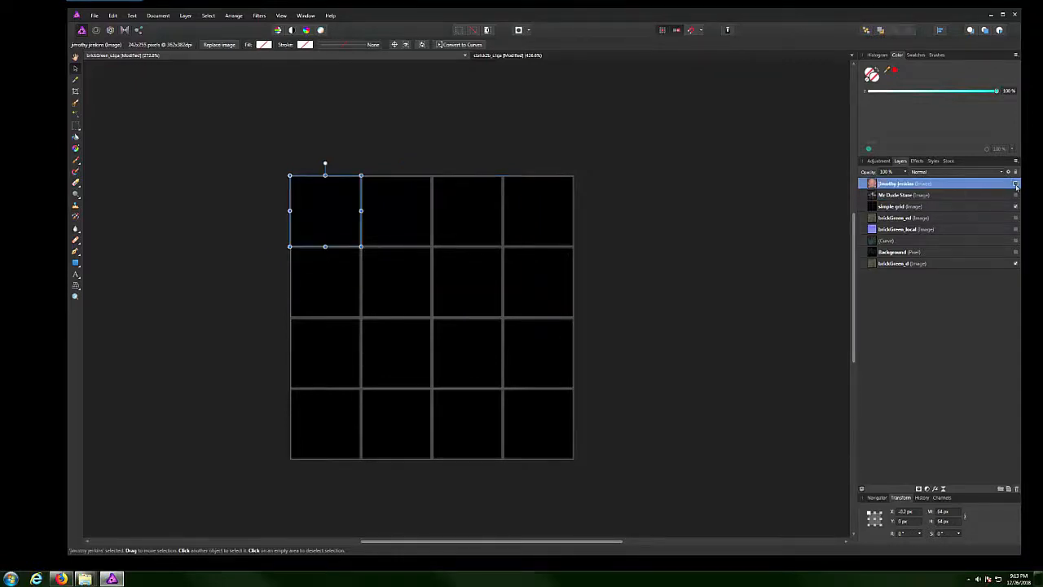
left_click(1016, 185)
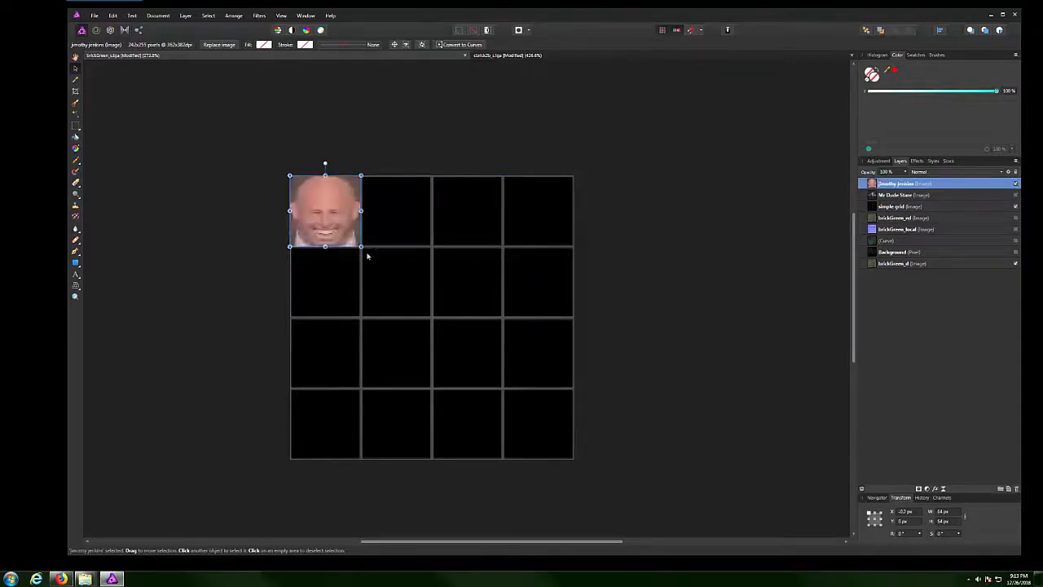
left_click_drag(361, 246, 575, 459)
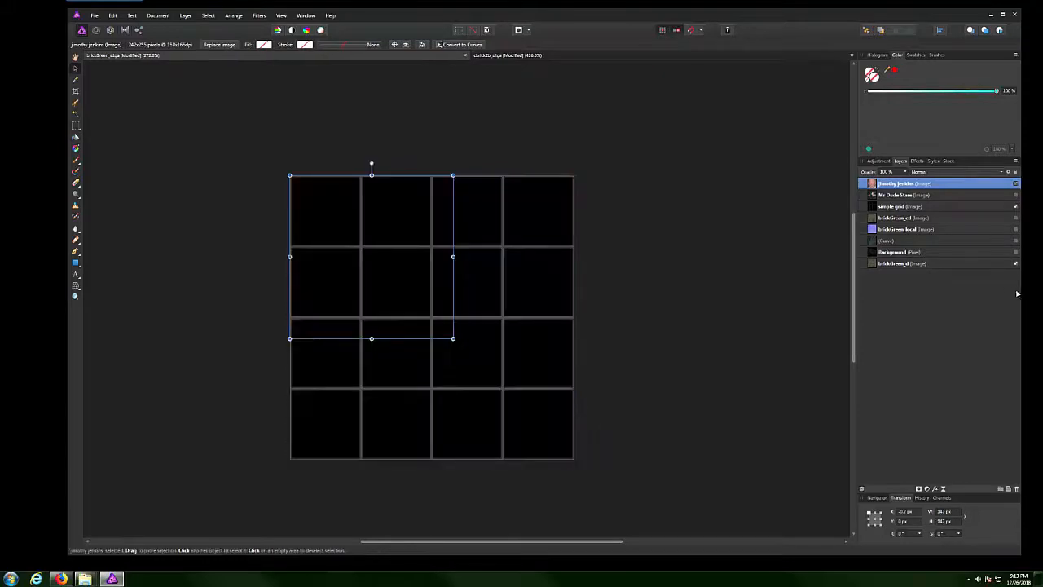
left_click(665, 312)
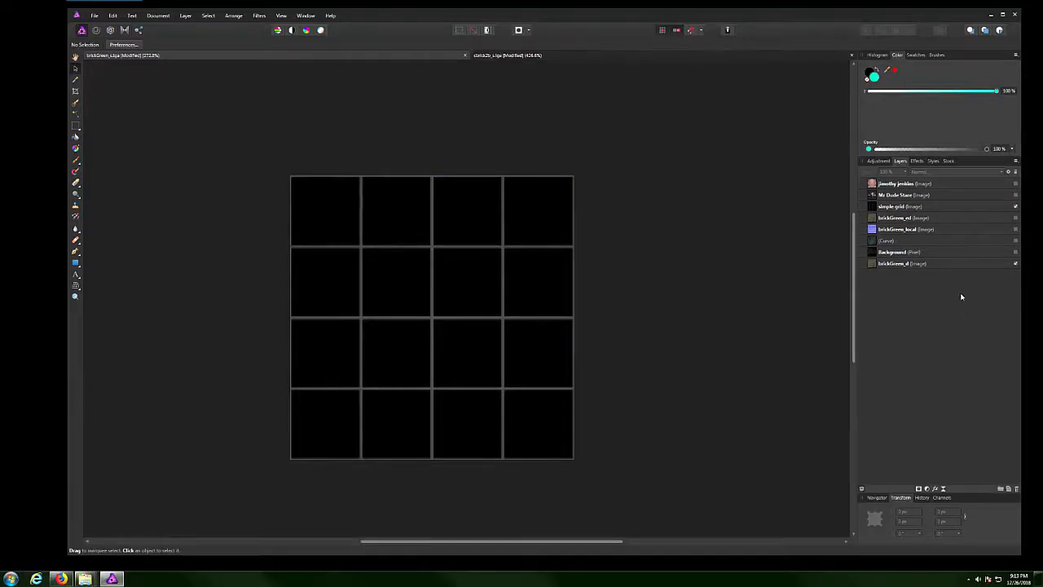
Turn on brickGreen_d, hide the simple grid, and show the dark Background brick map.
left_click(1015, 265)
left_click(1015, 264)
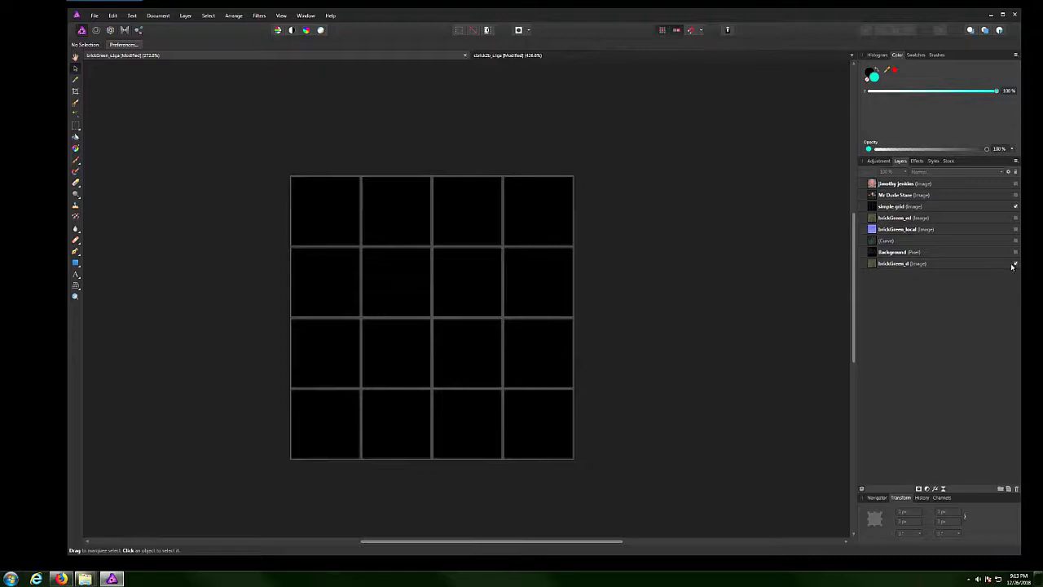
left_click(1015, 206)
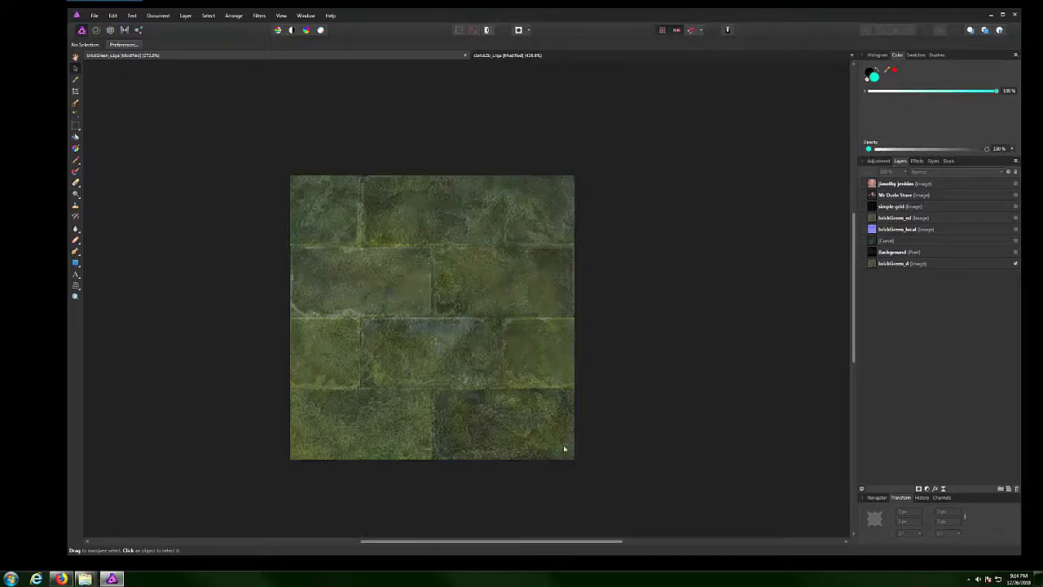
left_click(1015, 252)
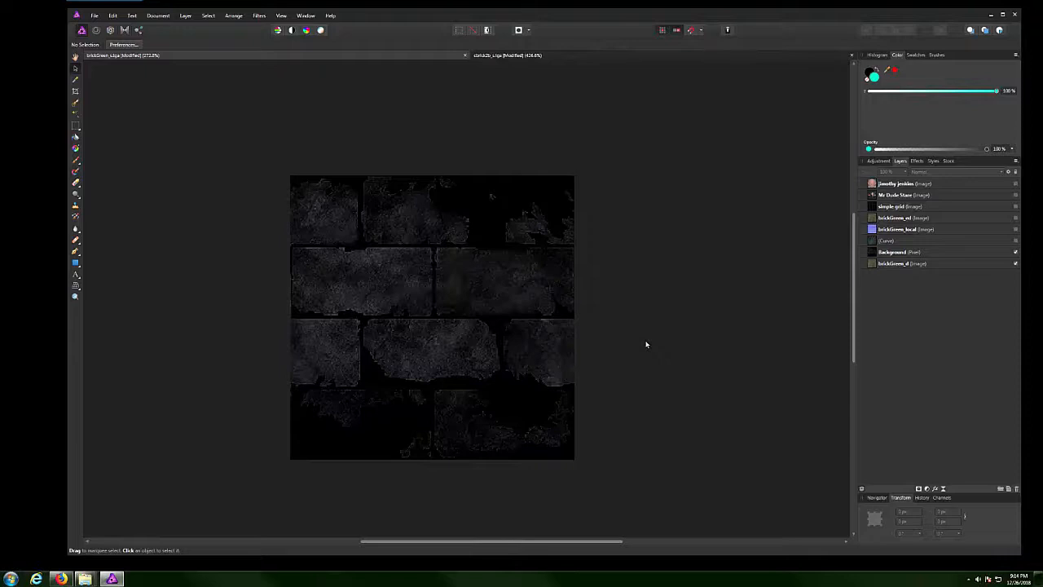
Make the Curve layer and the brickGreen_local normal map visible in the Layers panel.
left_click(1015, 241)
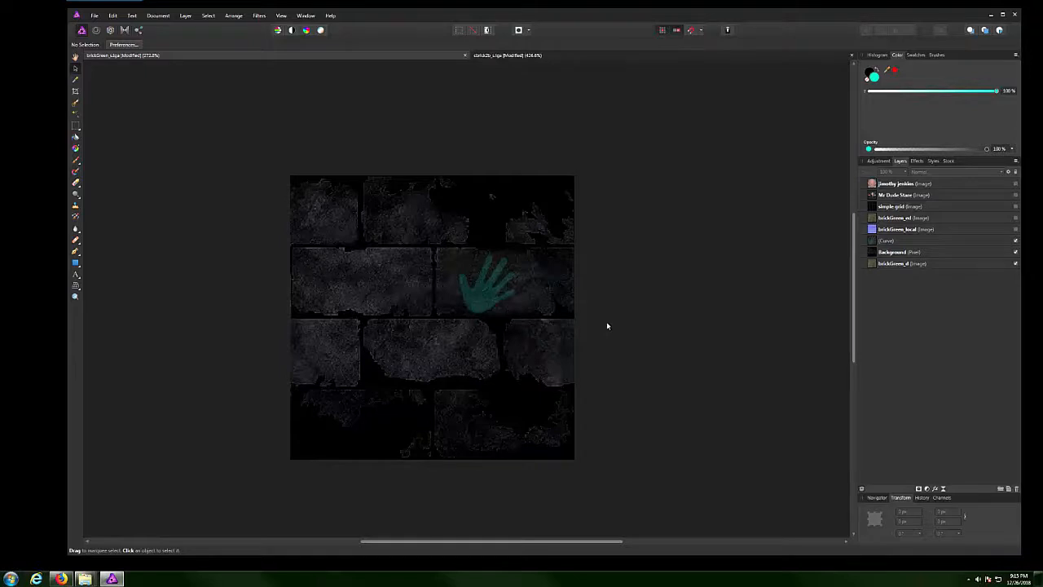
left_click(1016, 229)
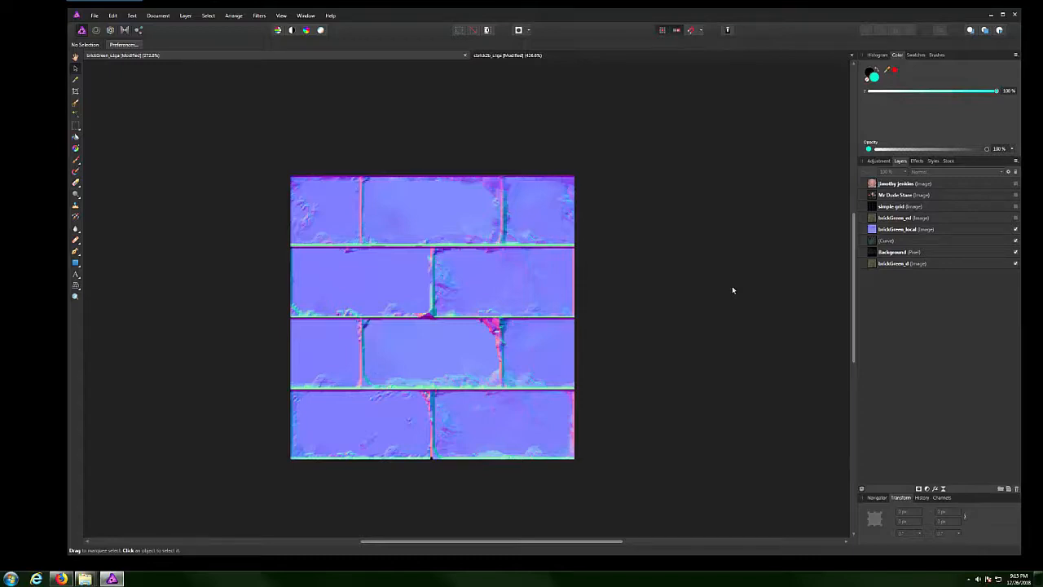
Toggle brickGreen_ed and brickGreen_local, leaving brickGreen_local hidden and Background visible.
left_click(1016, 217)
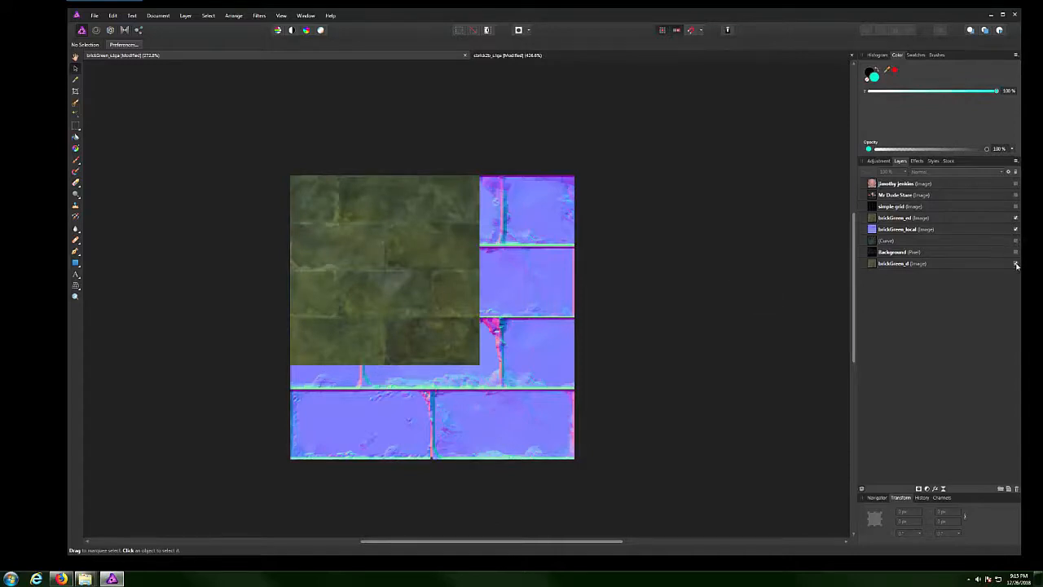
left_click(1015, 229)
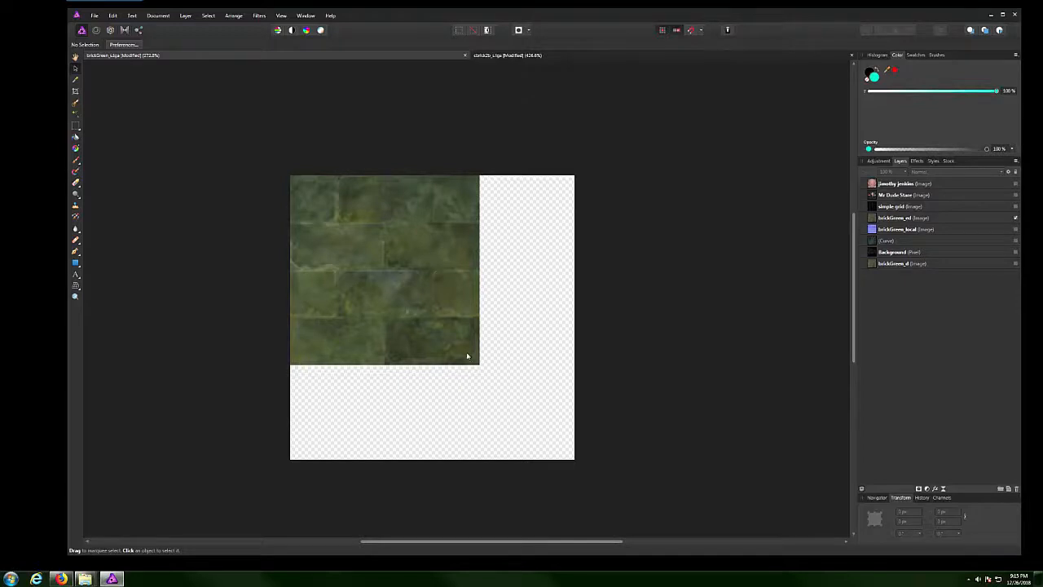
left_click(1015, 230)
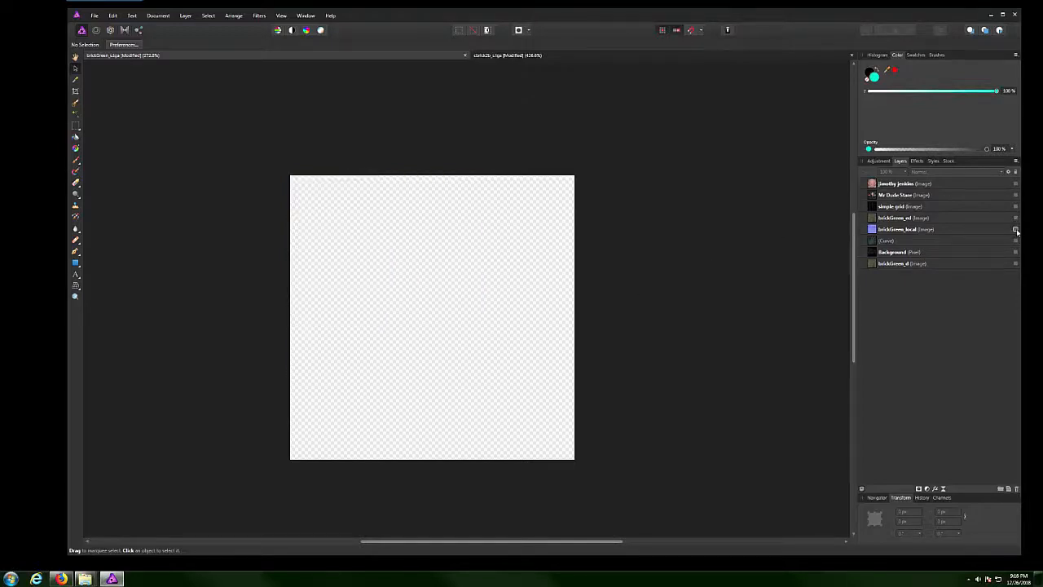
left_click(1015, 231)
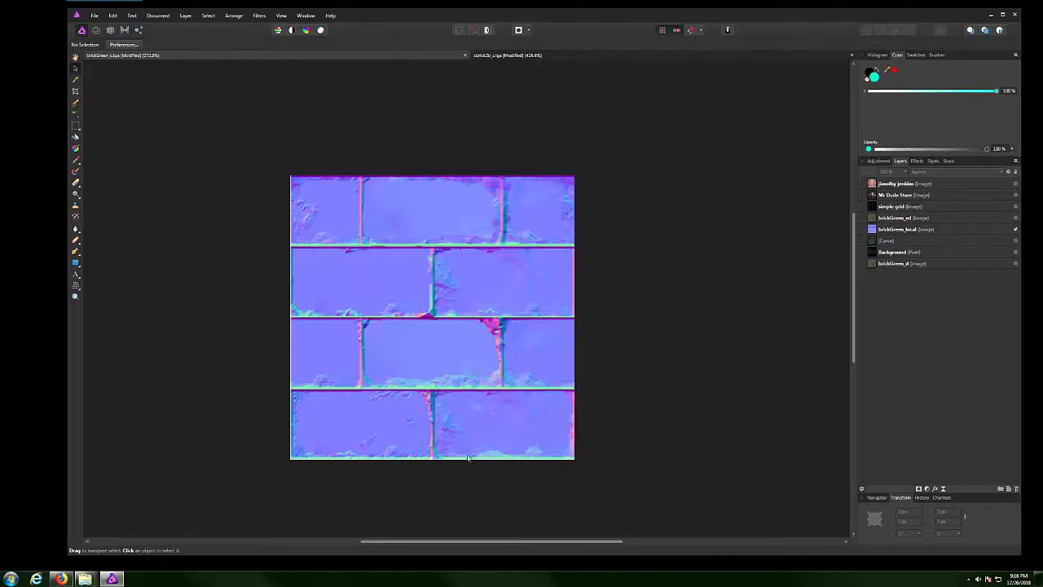
left_click(1015, 229)
left_click(1015, 251)
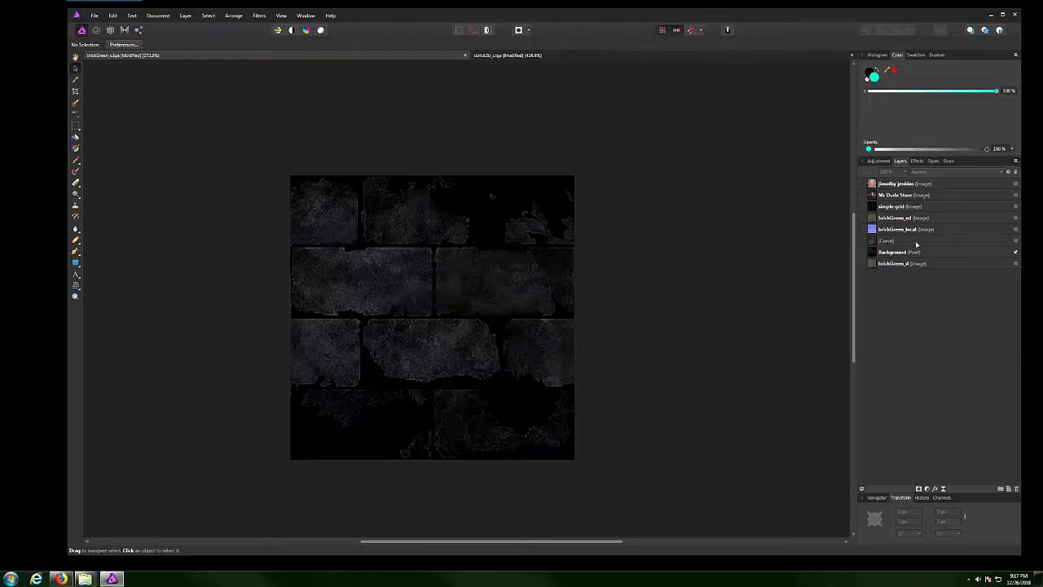
Select brickGreen_d, hide the Background layer, and show the green brick texture.
left_click(947, 265)
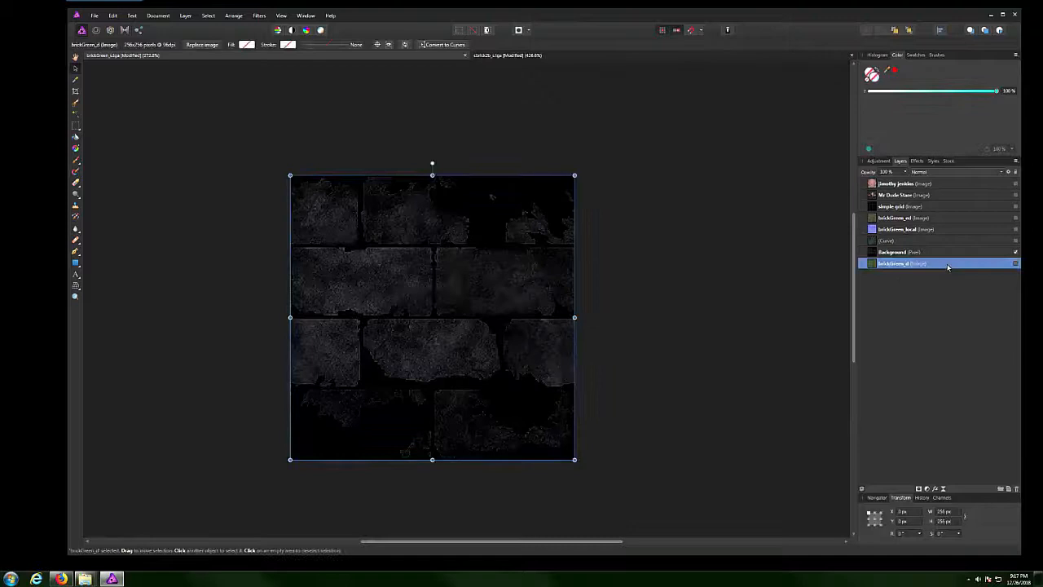
left_click(1016, 252)
left_click(1015, 264)
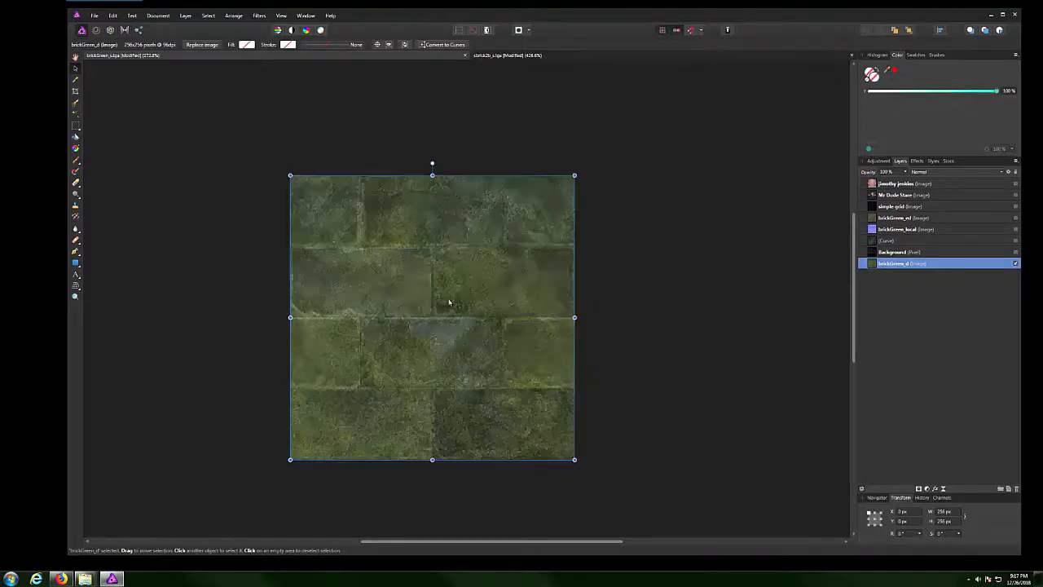
left_click(635, 305)
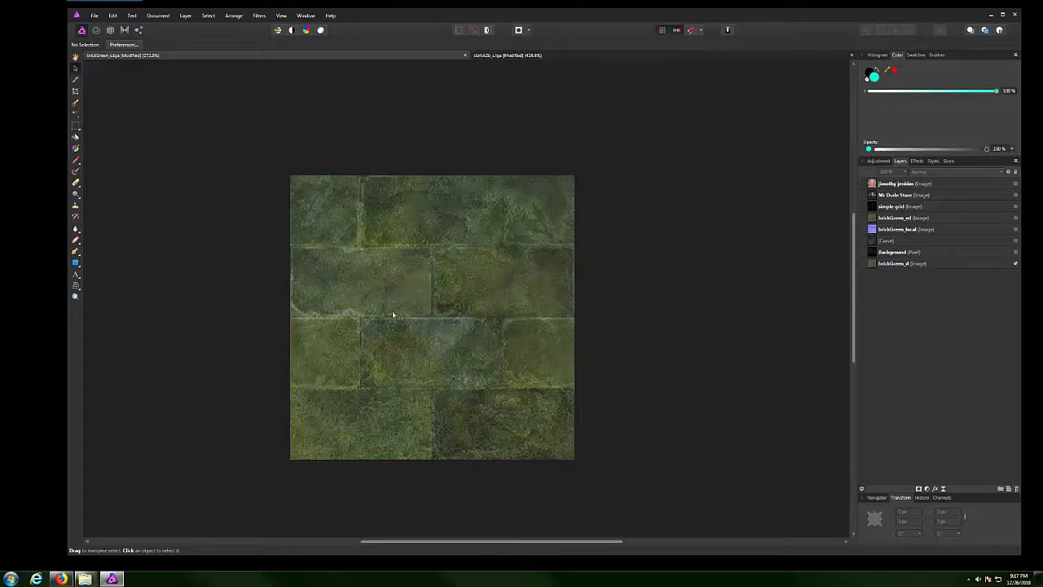
Add an HSL Shift adjustment with Saturation Shift at -100% to make the bricks grey.
scroll(392, 314, "up", 1)
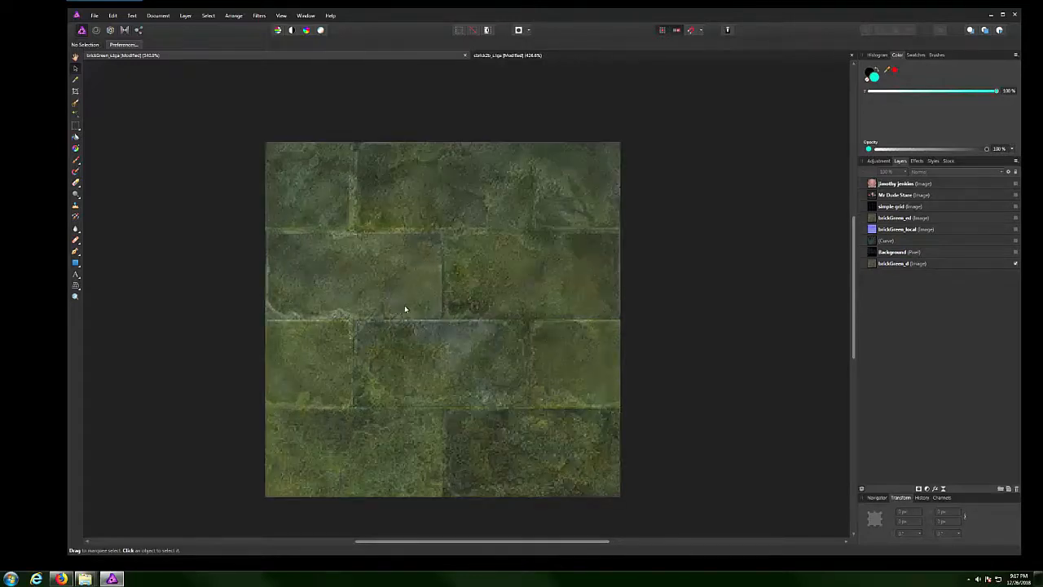
left_click(876, 161)
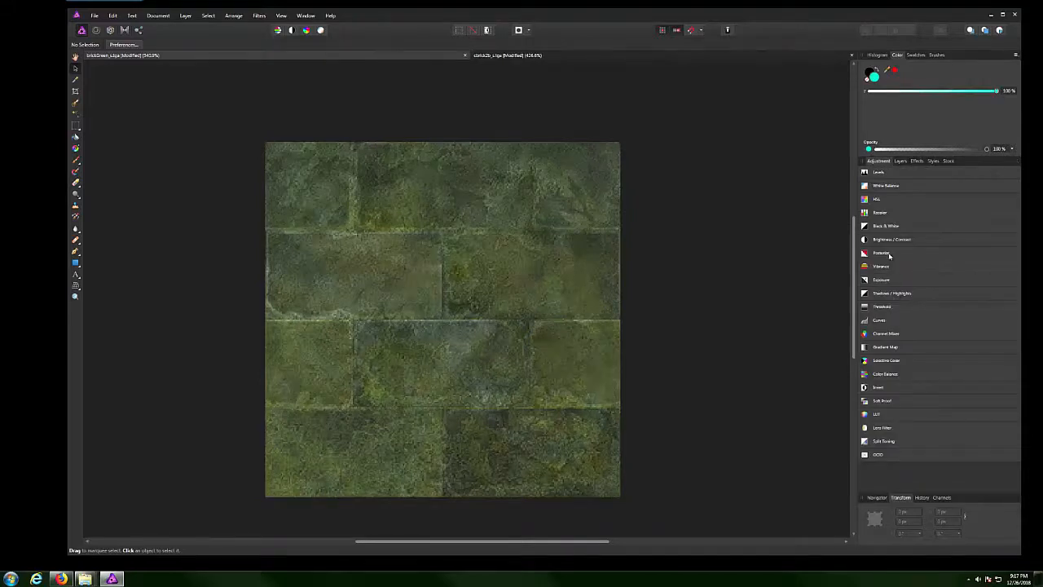
left_click(876, 199)
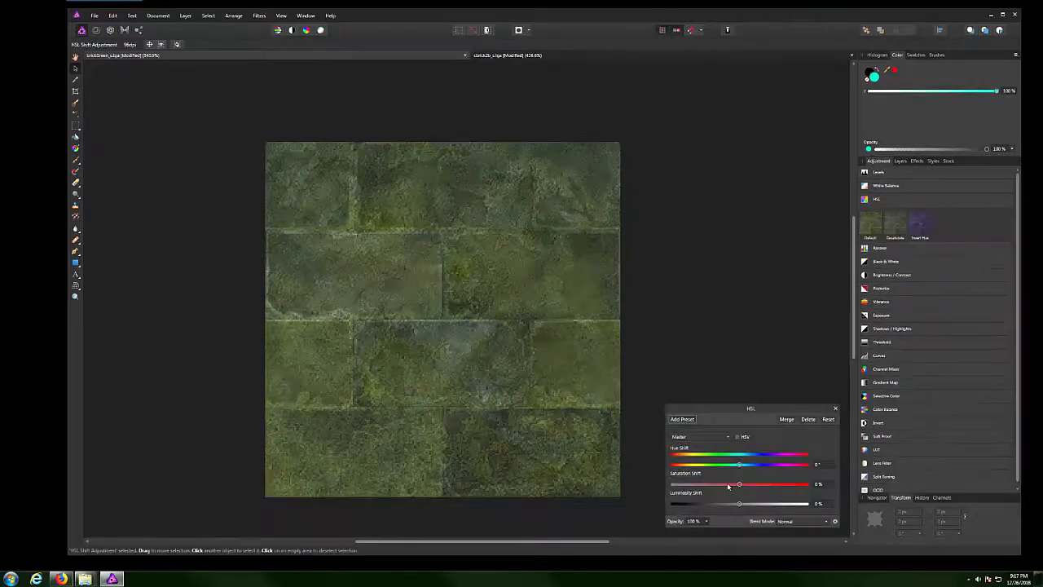
left_click_drag(739, 485, 666, 489)
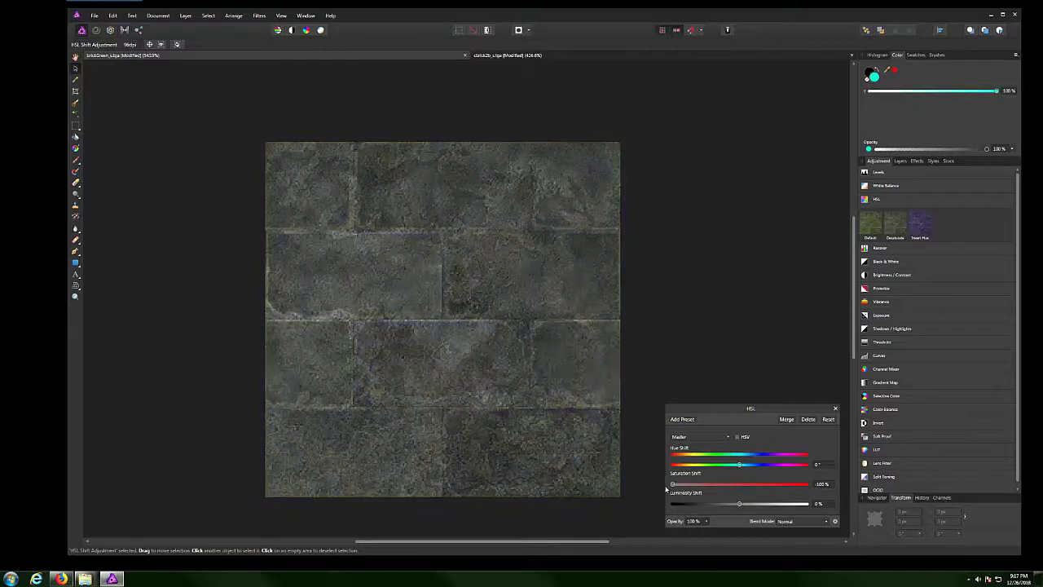
left_click(836, 408)
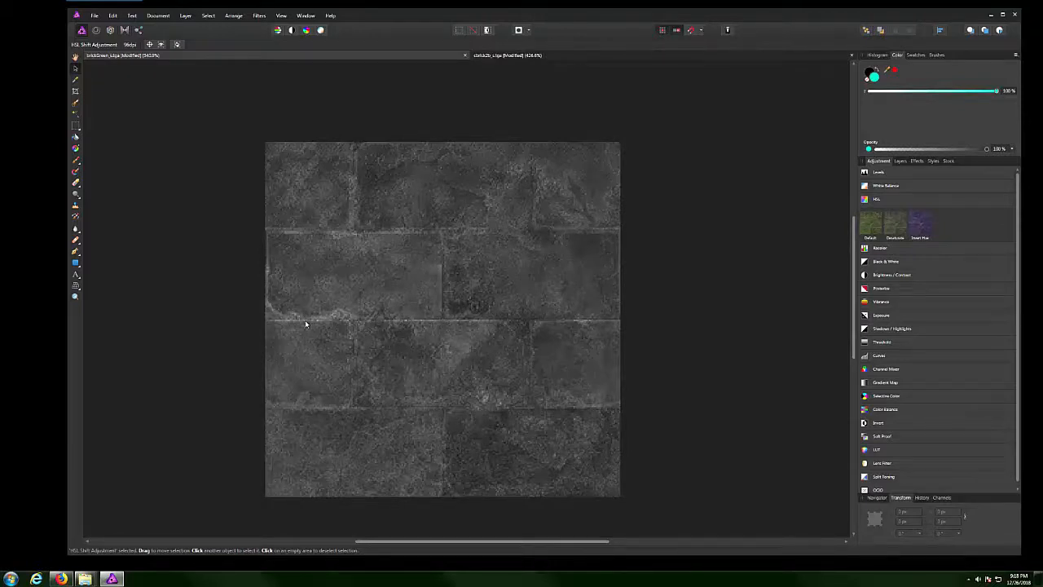
Draw black-filled rectangle bars along the mortar lines, copy one down, and add a vertical top-row bar.
left_click(75, 265)
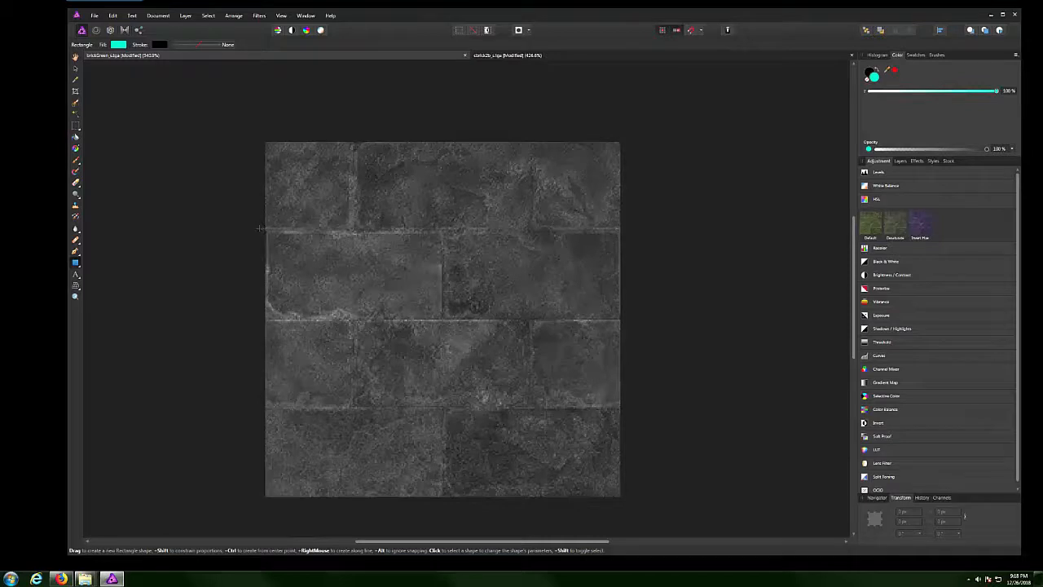
left_click_drag(265, 229, 622, 230)
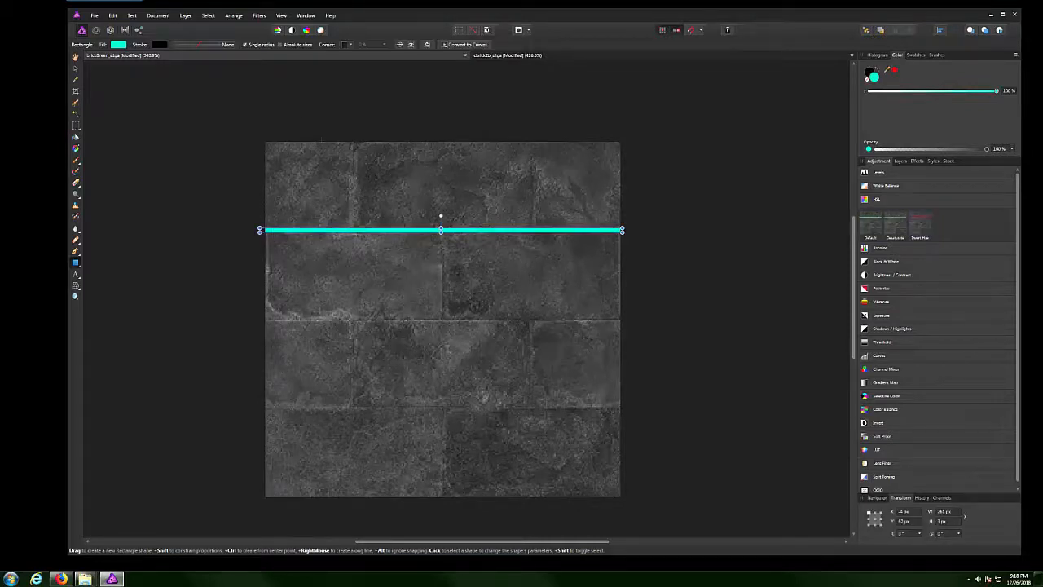
left_click(121, 45)
left_click_drag(83, 125, 58, 144)
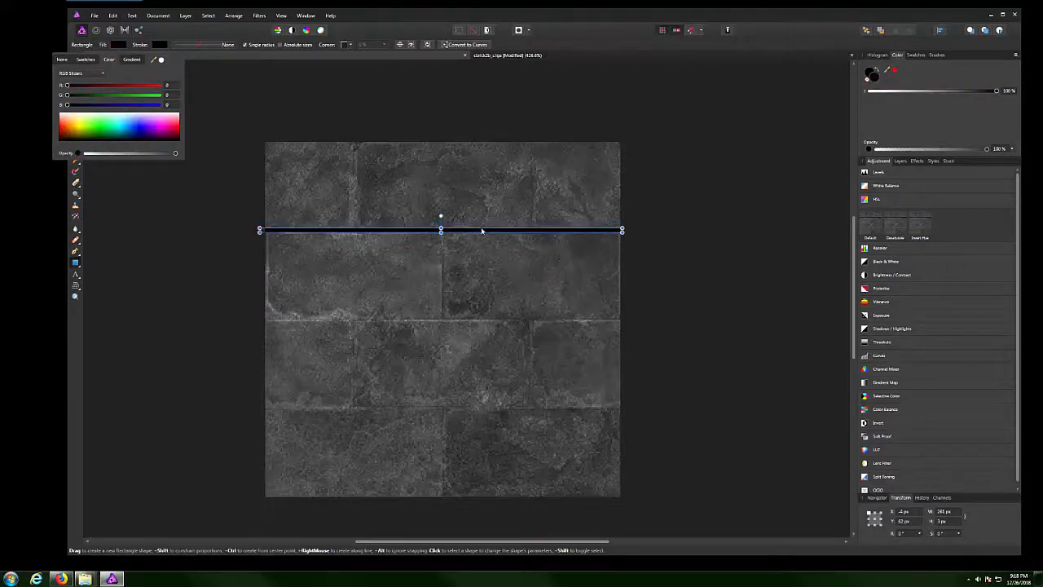
left_click_drag(484, 231, 477, 408)
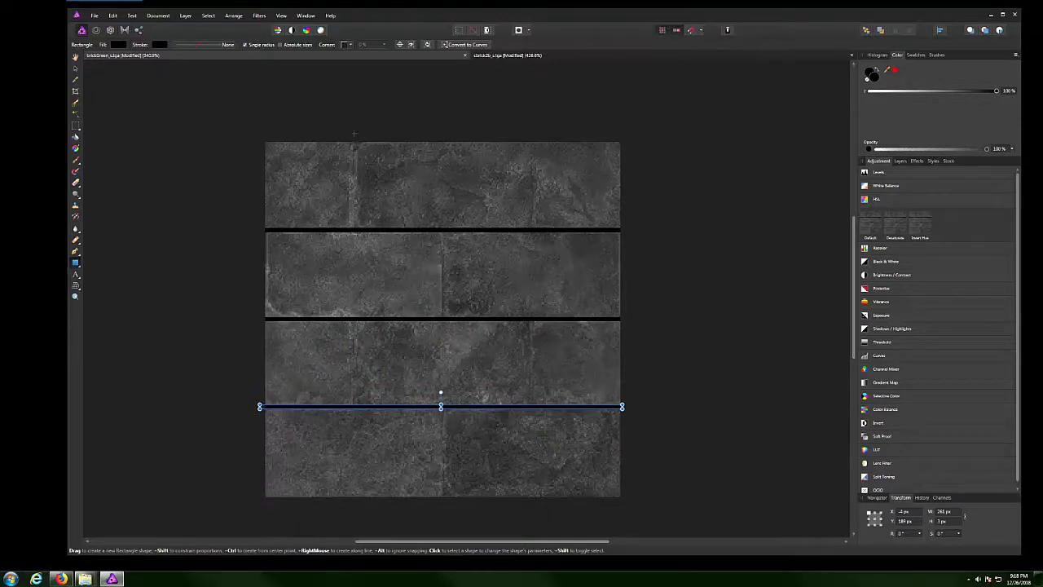
left_click_drag(354, 137, 356, 230)
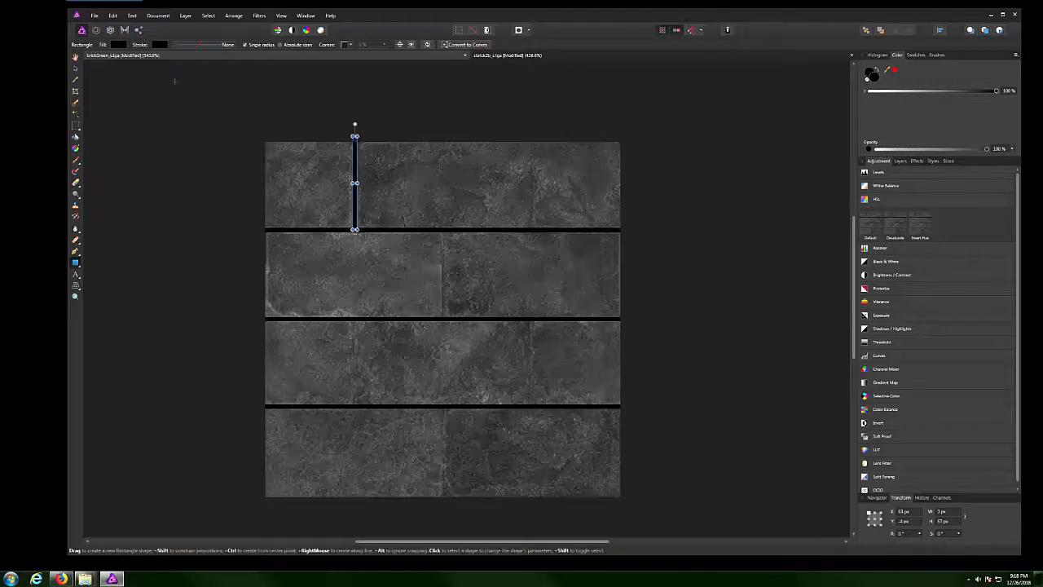
Reposition the vertical joint and shorten it to fit between rows, undoing two stray rectangles.
left_click_drag(356, 164, 444, 250)
scroll(444, 250, "up", 3)
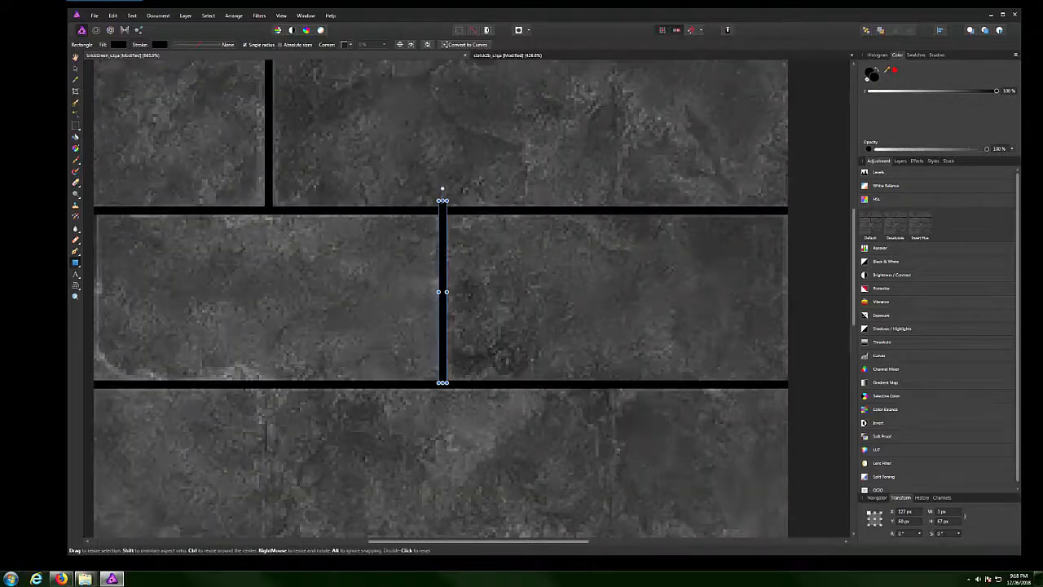
left_click_drag(443, 202, 442, 211)
scroll(537, 277, "down", 4)
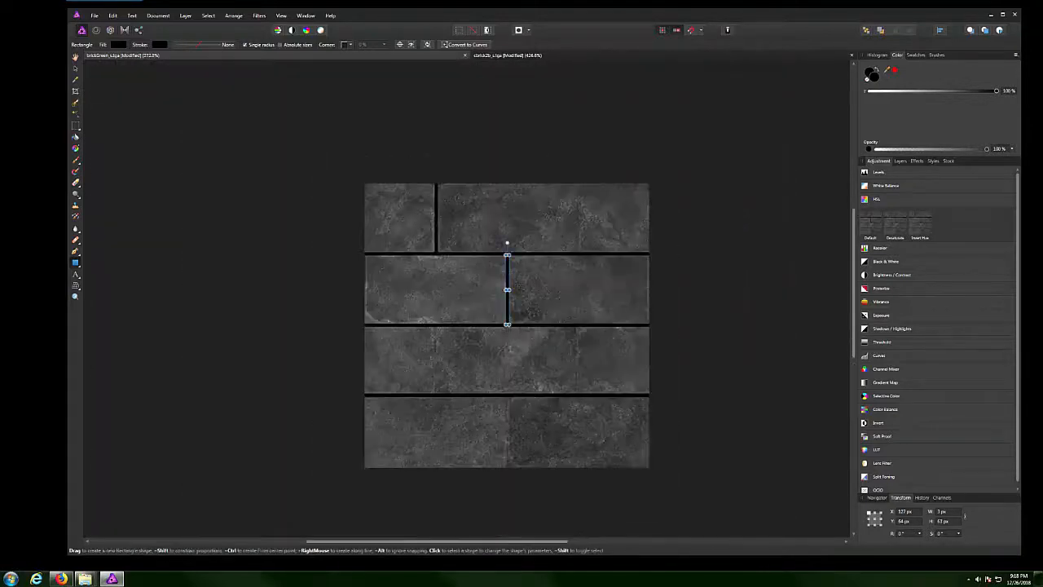
scroll(510, 297, "up", 2)
mouse_move(507, 295)
left_mouse_down()
mouse_move(416, 383)
mouse_move(505, 306)
left_mouse_up()
key("ctrl+z")
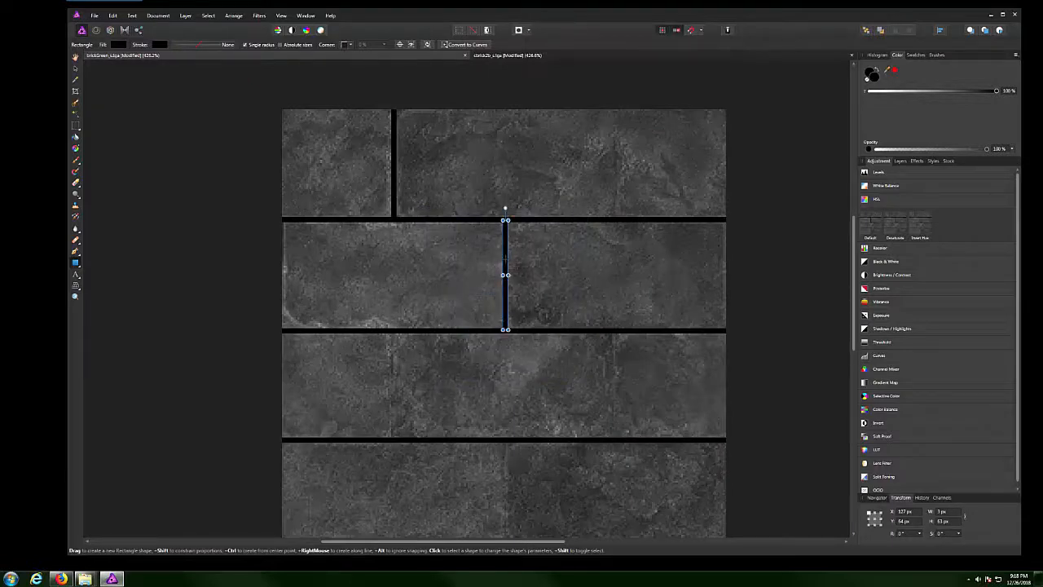
left_click_drag(505, 258, 478, 285)
key("ctrl+z")
Place vertical joints in the third and bottom brick rows with the Move tool.
left_click(75, 70)
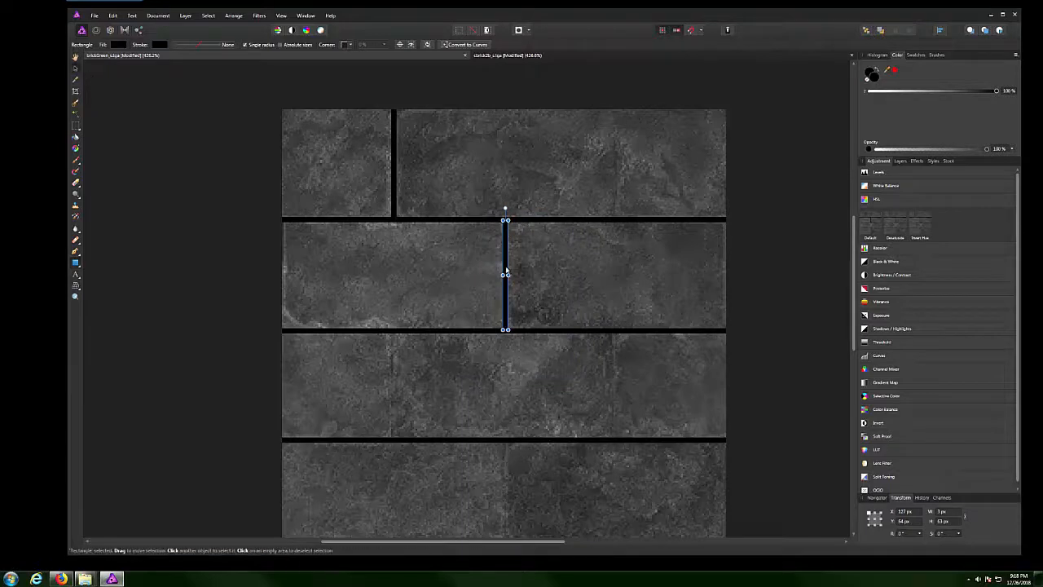
left_click_drag(505, 269, 610, 387)
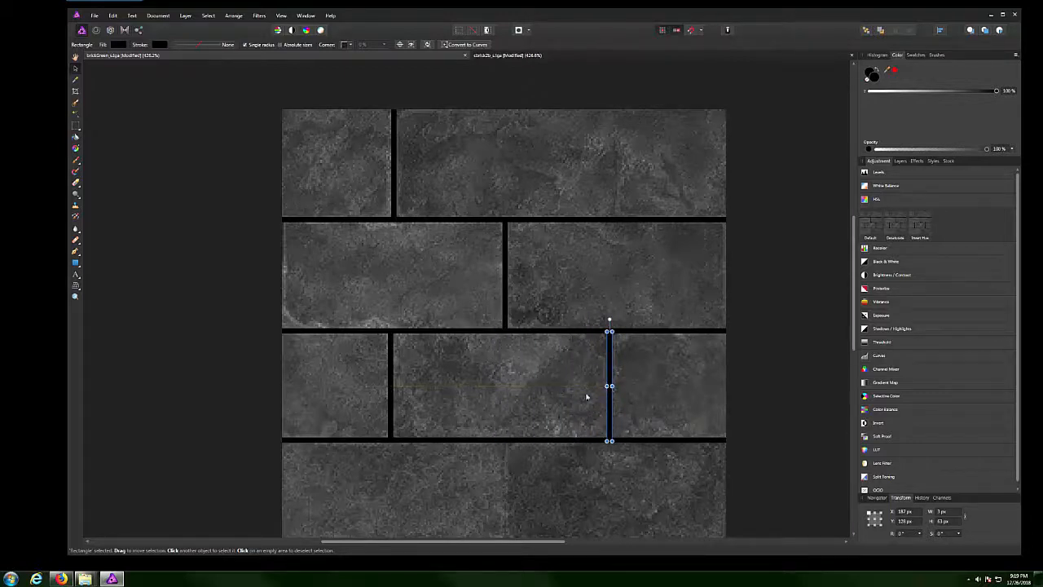
scroll(589, 391, "down", 1)
left_click_drag(612, 318, 506, 434)
scroll(506, 433, "up", 3)
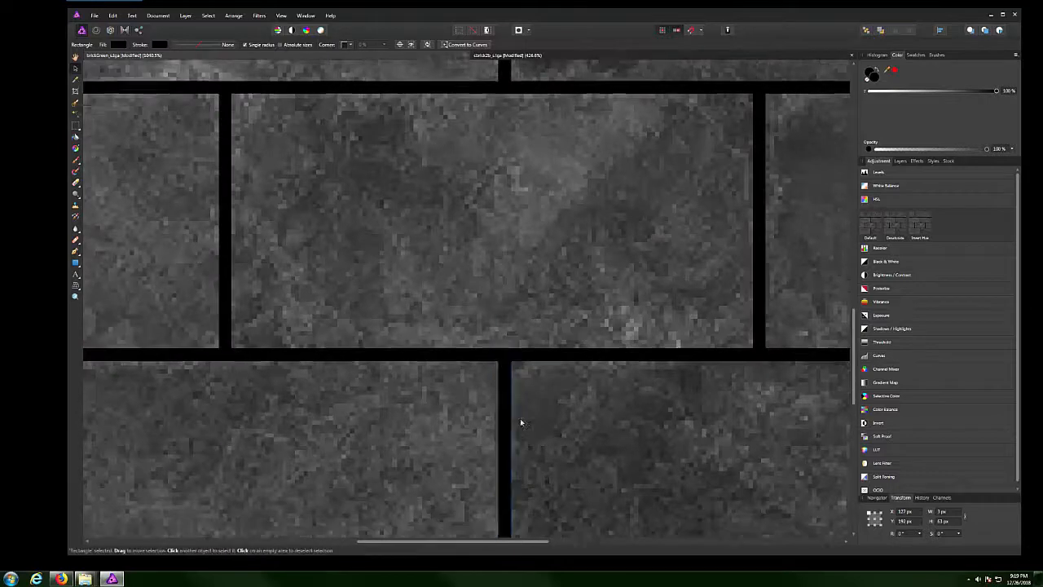
scroll(517, 423, "down", 3)
scroll(510, 463, "up", 2)
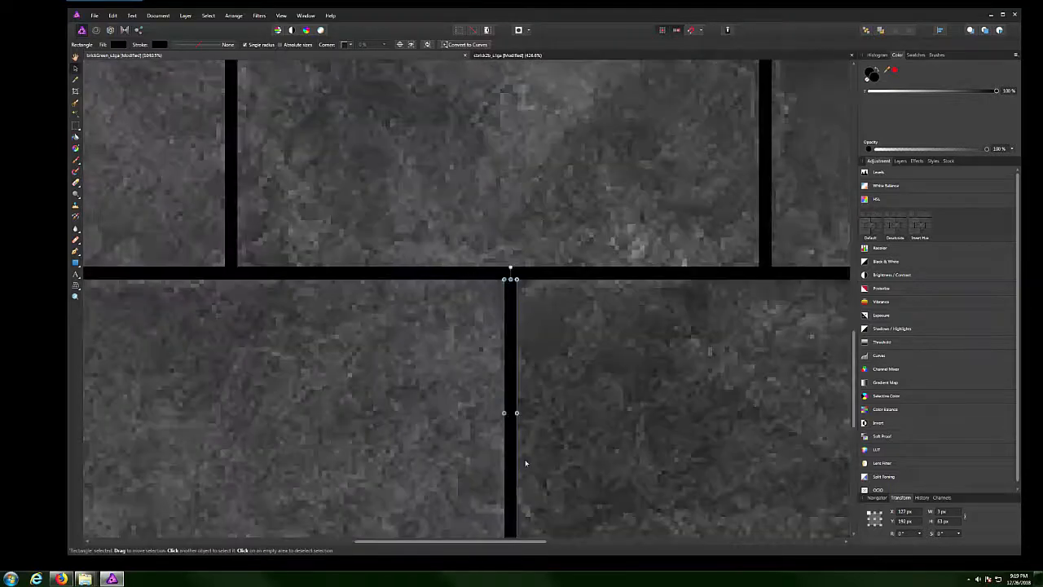
scroll(511, 488, "down", 2)
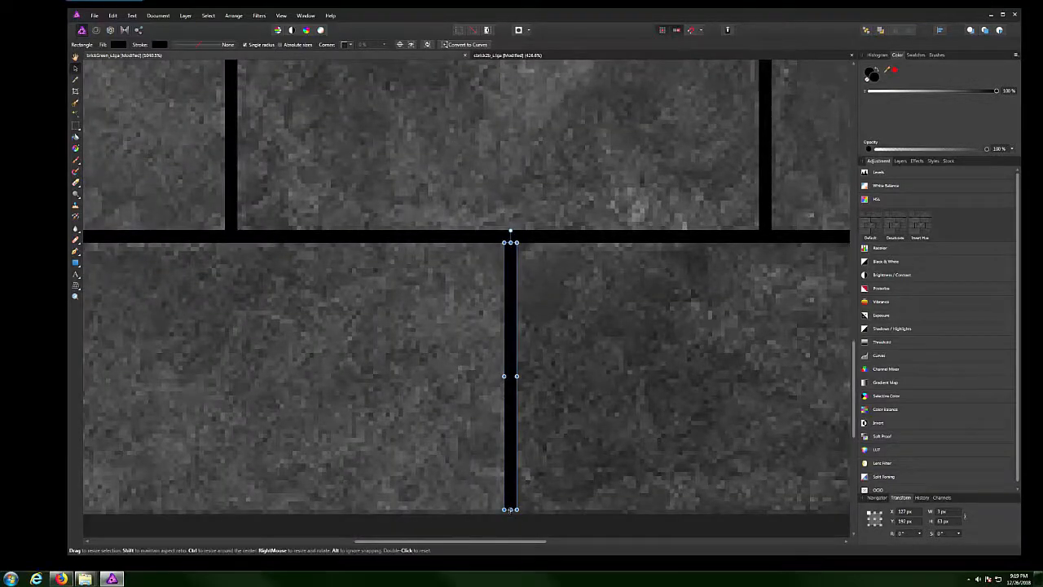
scroll(580, 426, "down", 4)
scroll(580, 426, "down", 1)
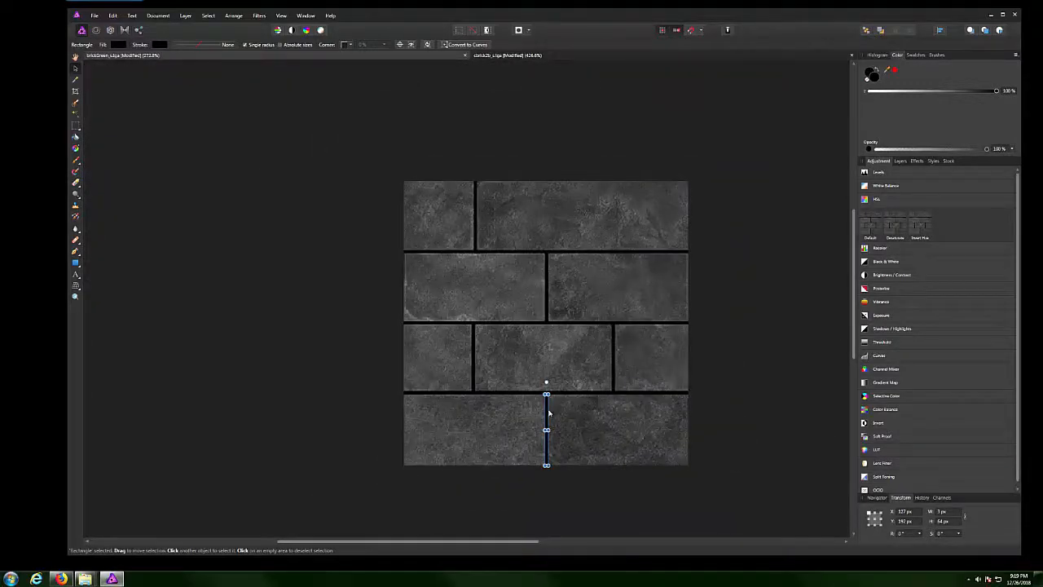
Place a vertical joint in the top brick row, recentre the view, and deselect.
left_click_drag(551, 414, 616, 198)
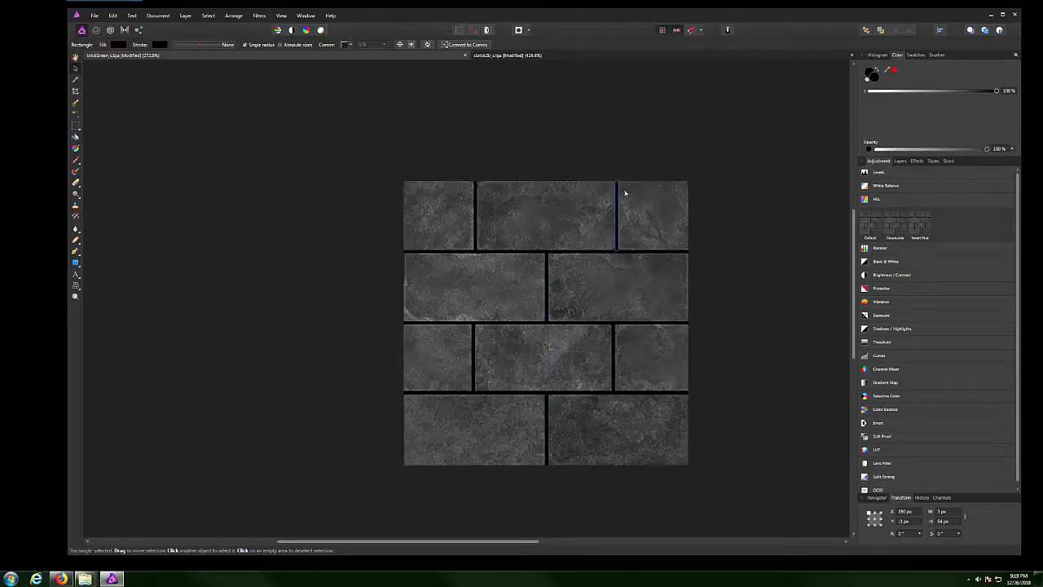
scroll(622, 198, "up", 3)
scroll(603, 231, "up", 1)
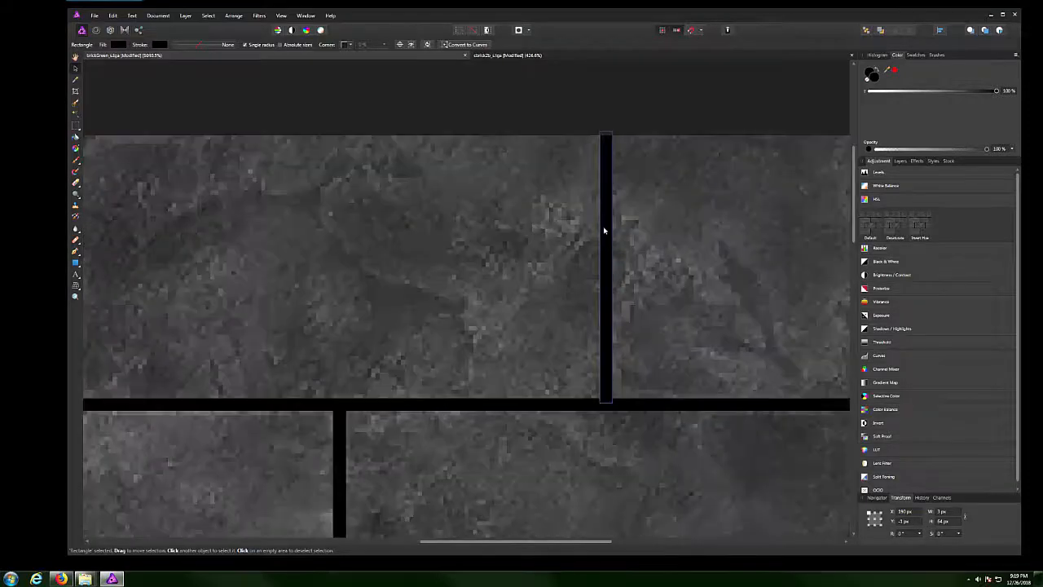
scroll(603, 232, "down", 3)
scroll(604, 236, "up", 2)
left_click(603, 236)
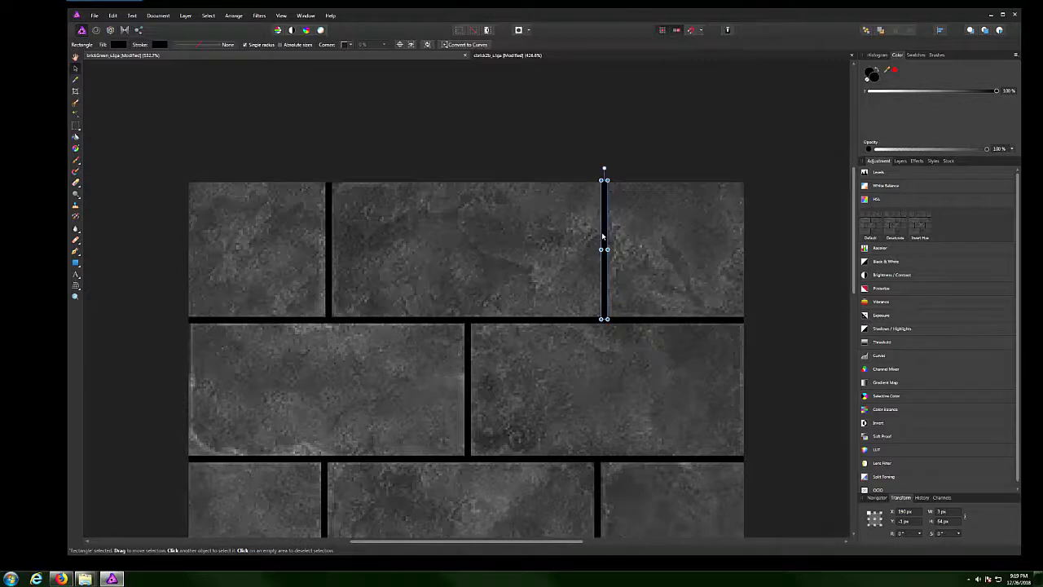
scroll(545, 324, "down", 3)
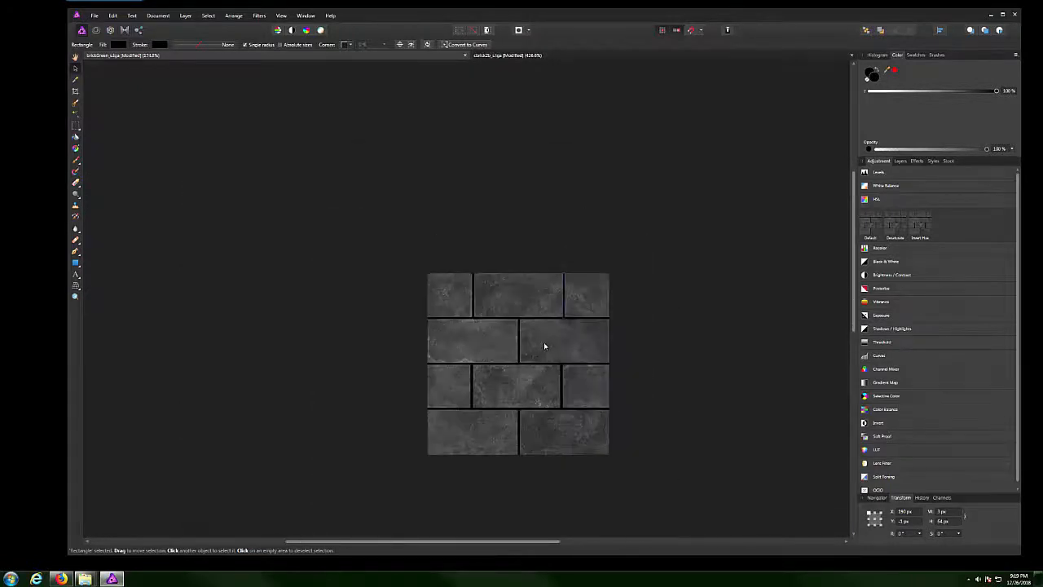
scroll(543, 341, "up", 1)
scroll(559, 343, "down", 1)
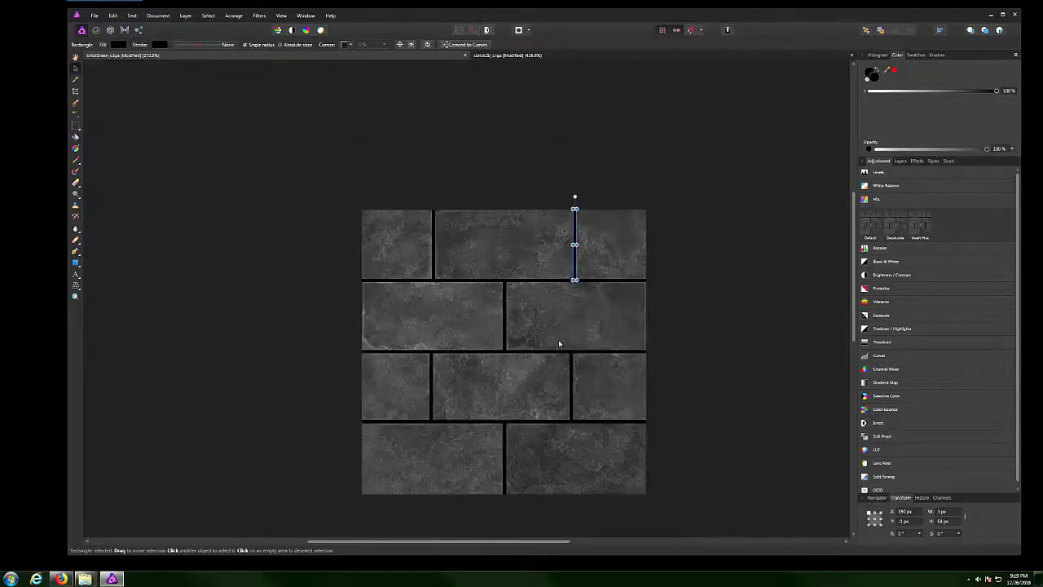
left_click_drag(694, 372, 612, 340)
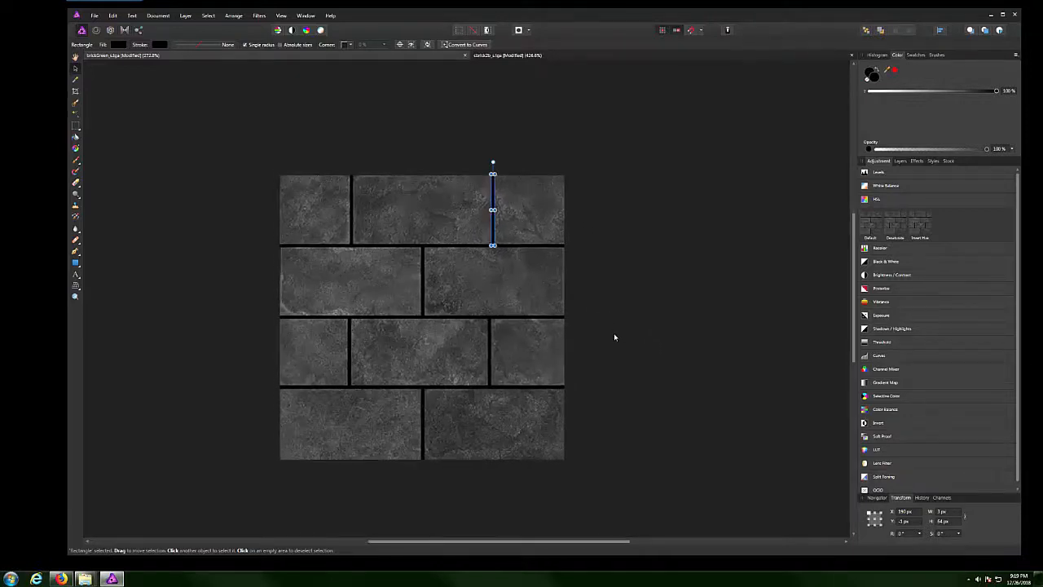
left_click(644, 293)
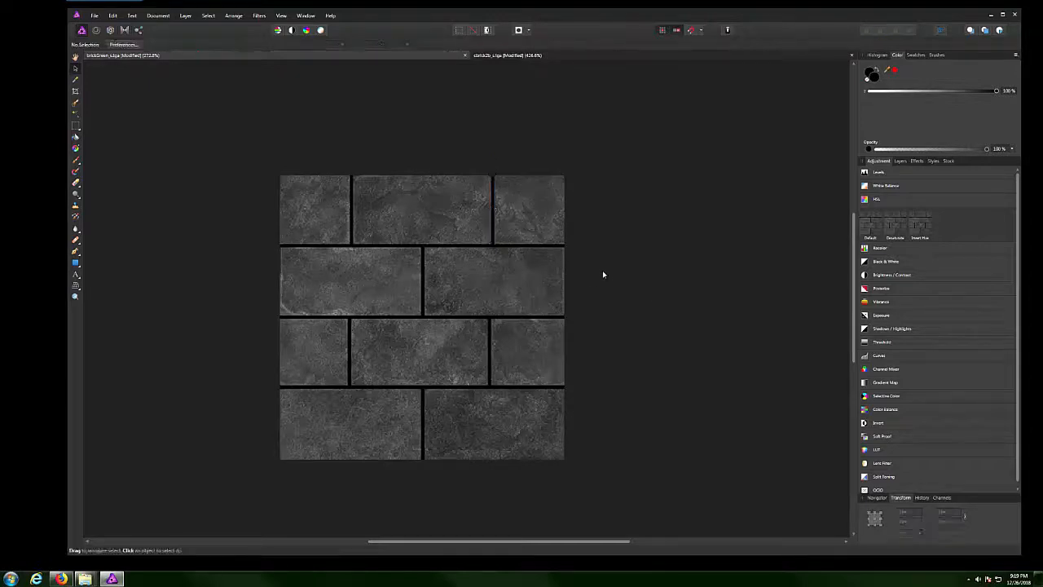
scroll(484, 377, "up", 2)
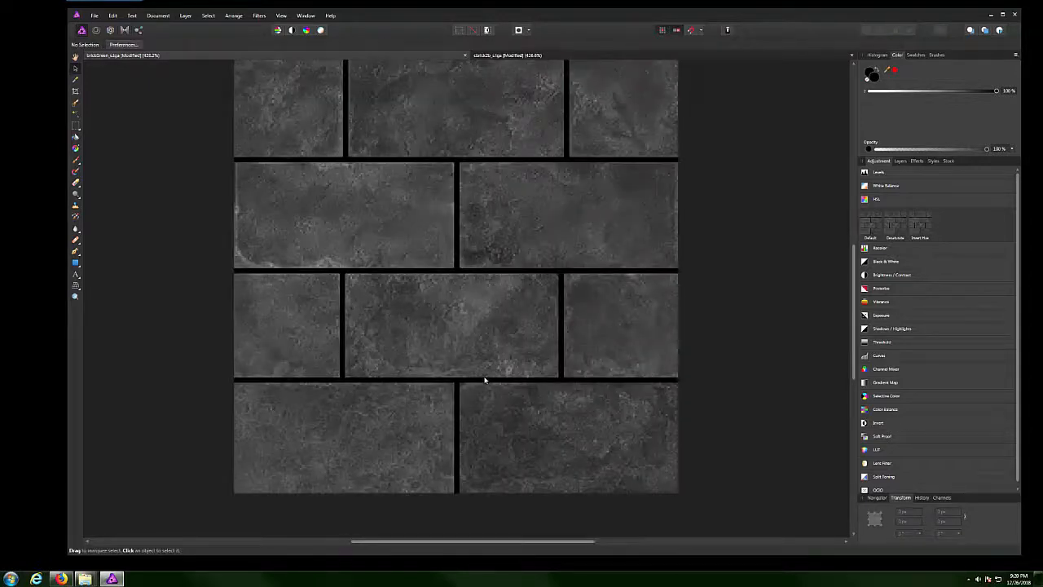
scroll(413, 317, "down", 1)
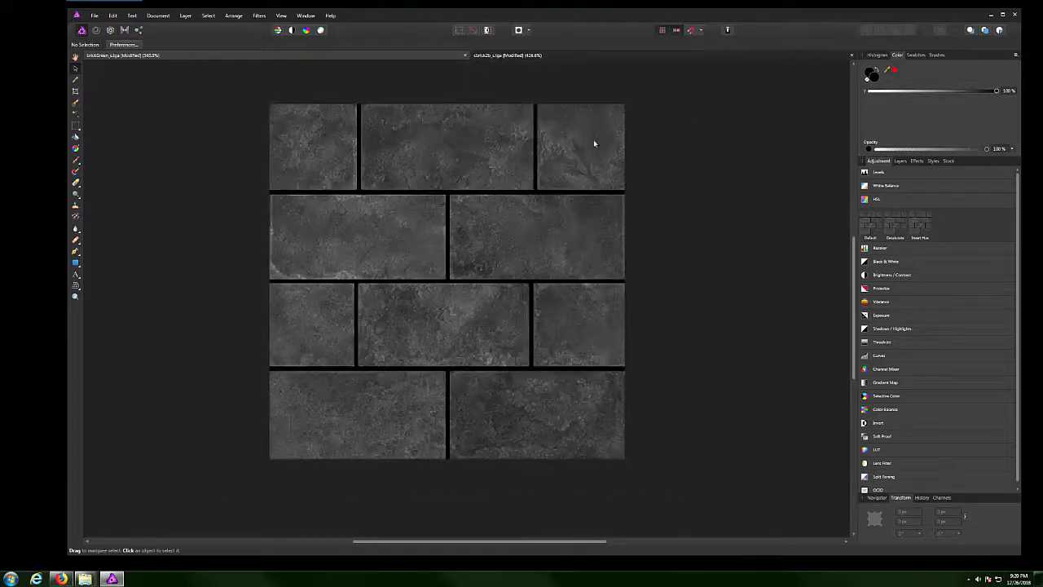
scroll(402, 286, "down", 1)
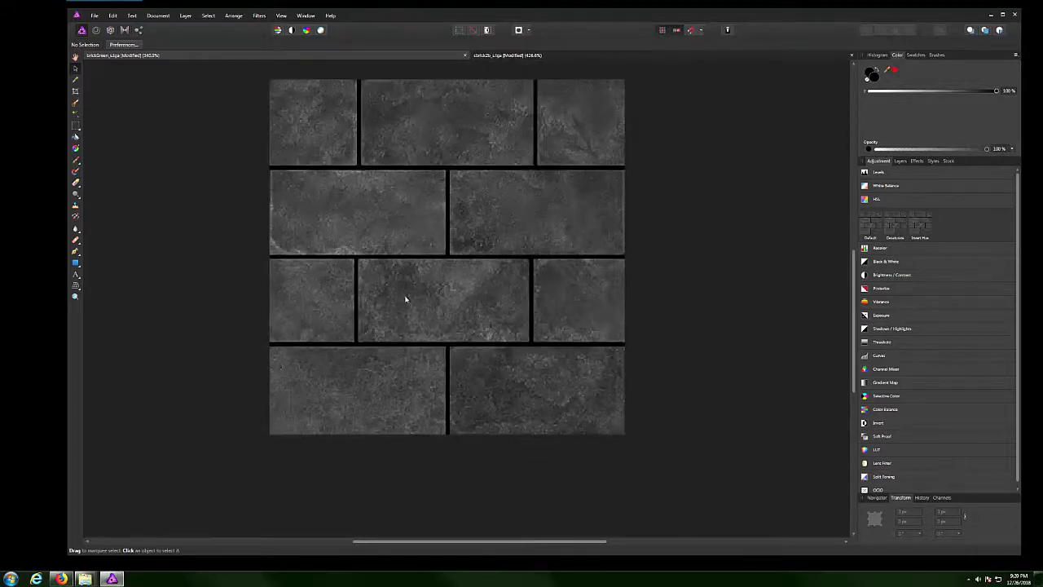
scroll(407, 299, "up", 2)
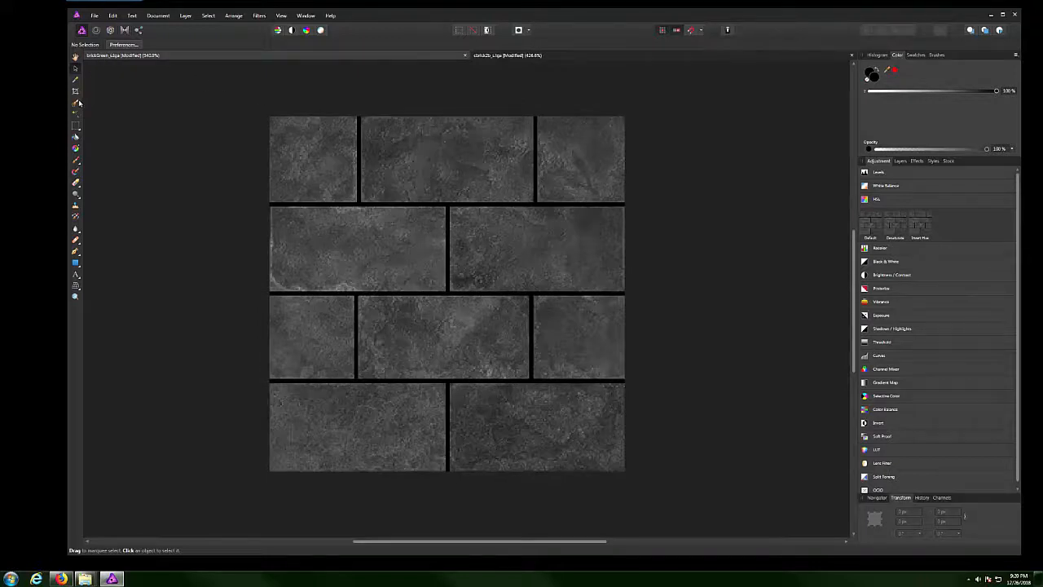
Set the Paint Brush to a light colour and lighten the top-left brick.
left_click(75, 161)
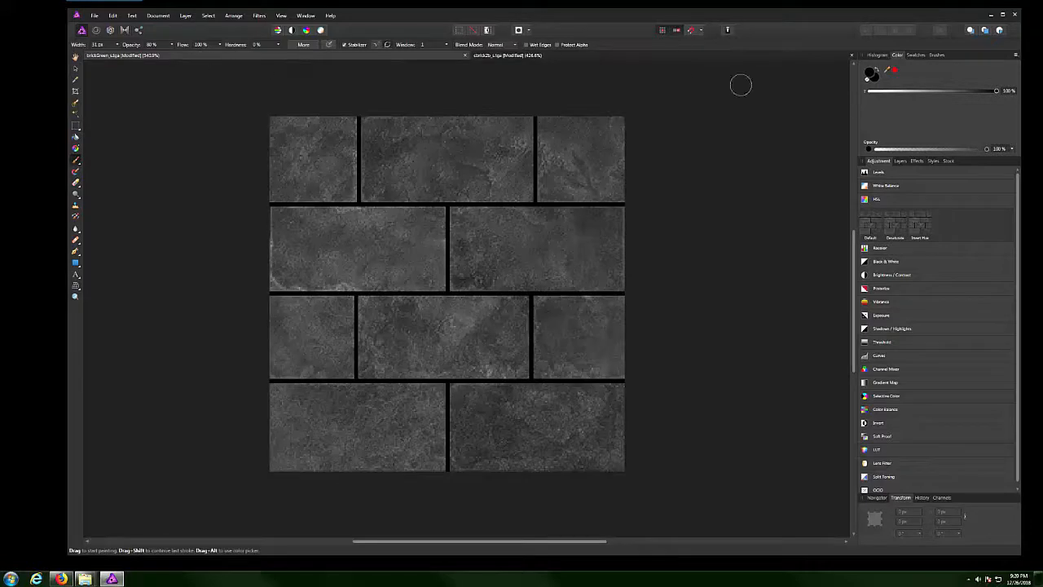
left_click_drag(889, 92, 894, 93)
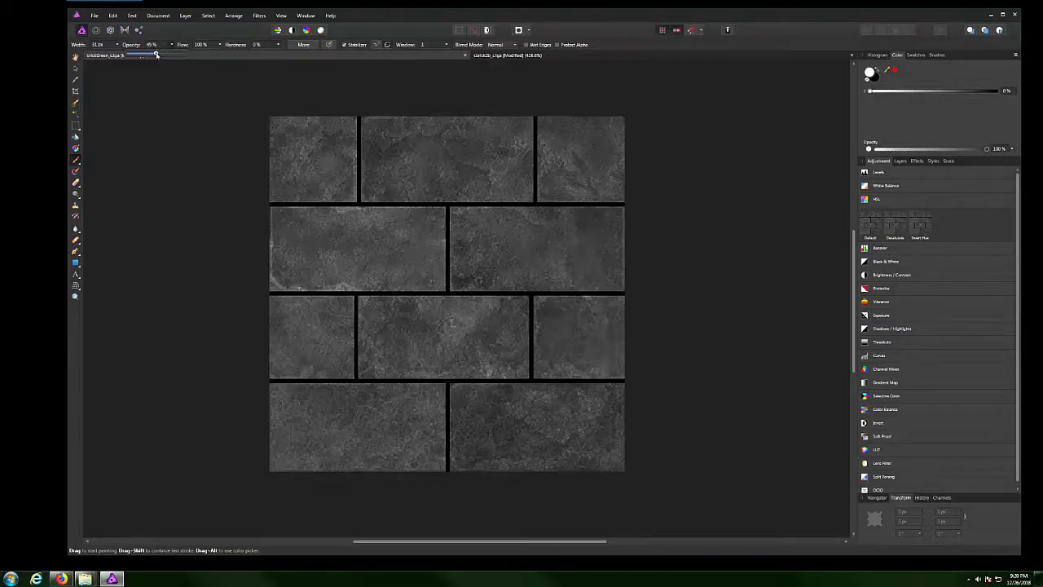
left_click(285, 138)
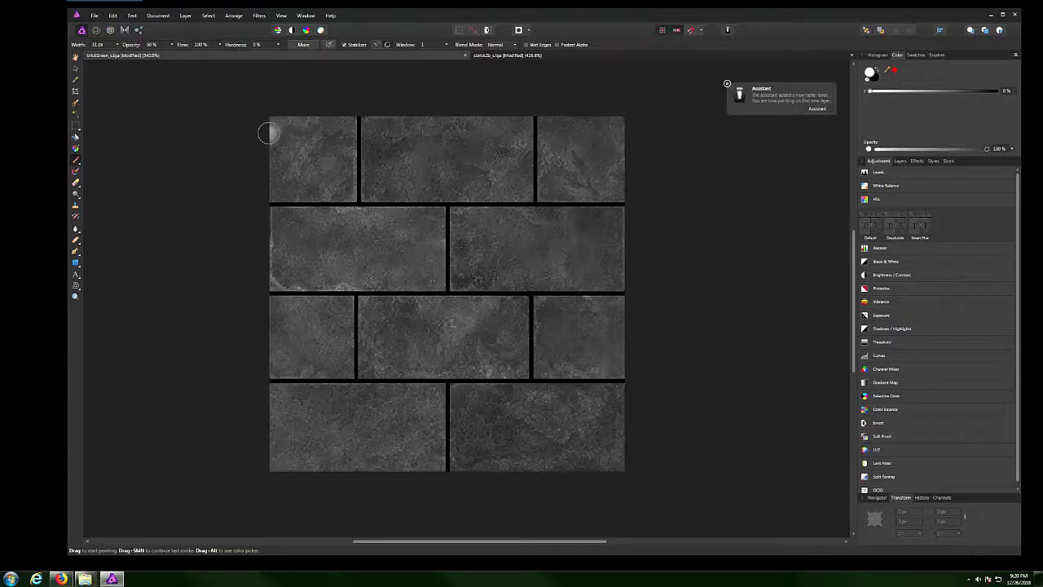
mouse_move(269, 131)
left_mouse_down()
mouse_move(343, 132)
mouse_move(342, 189)
mouse_move(282, 189)
mouse_move(277, 159)
mouse_move(326, 167)
mouse_move(326, 151)
mouse_move(281, 159)
mouse_move(322, 165)
left_mouse_up()
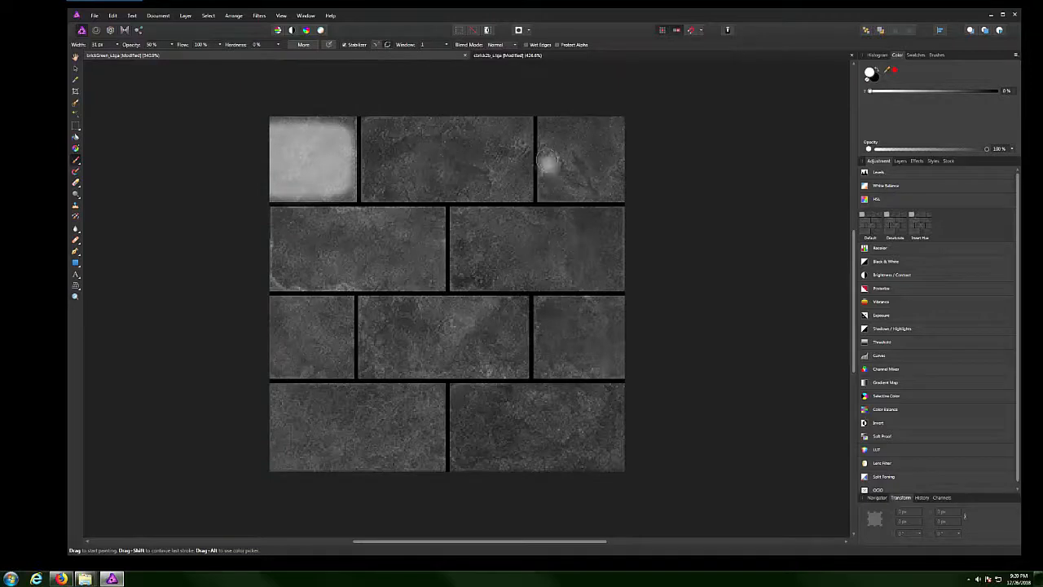
Paint light strokes over the top-right brick, undoing two unwanted attempts.
left_click_drag(557, 132, 633, 133)
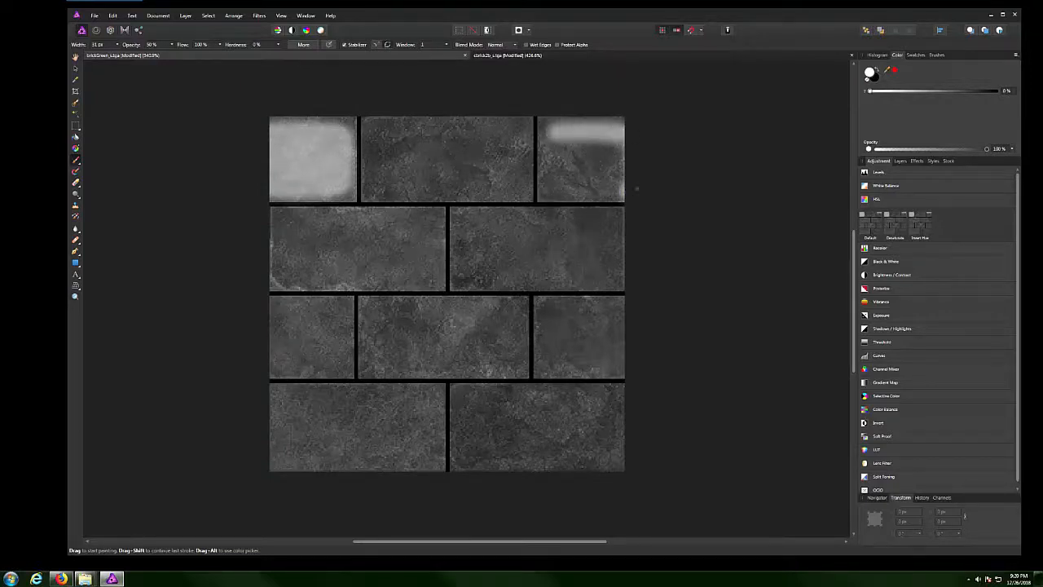
key("ctrl+z")
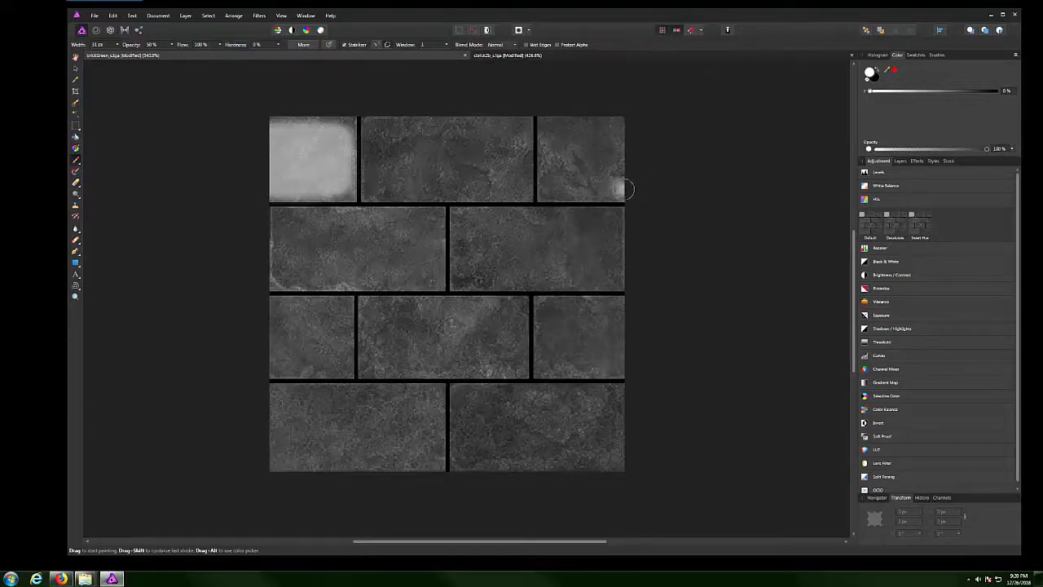
mouse_move(624, 190)
left_mouse_down()
mouse_move(549, 186)
mouse_move(551, 136)
mouse_move(588, 130)
mouse_move(553, 160)
mouse_move(639, 132)
mouse_move(635, 160)
mouse_move(551, 140)
left_mouse_up()
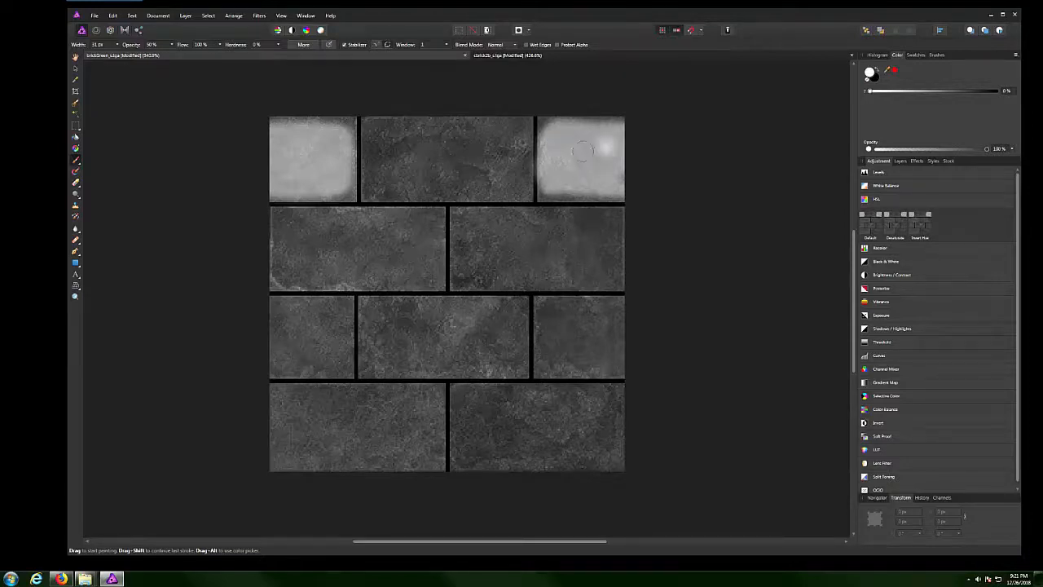
key("ctrl+z")
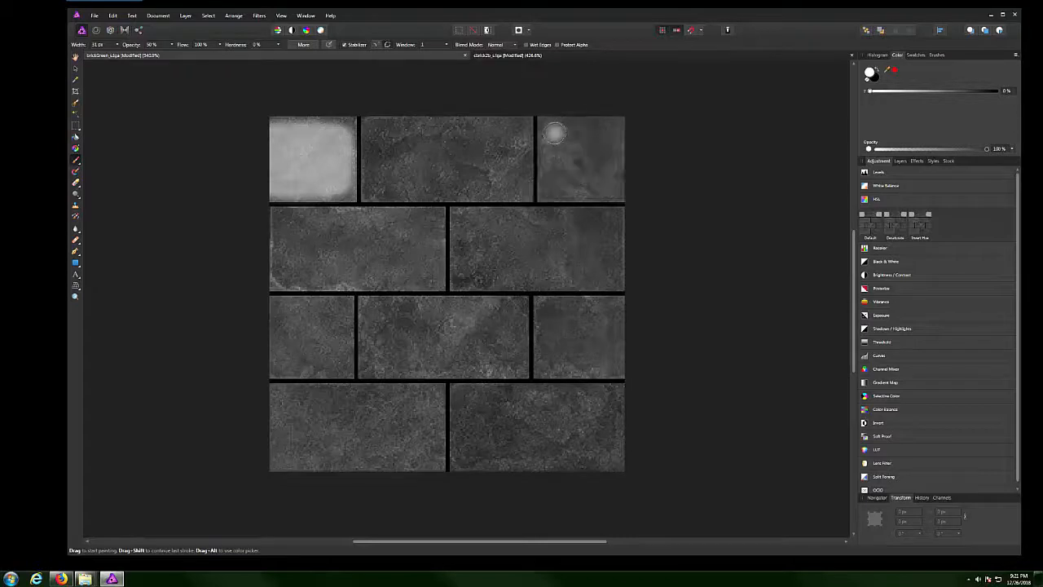
mouse_move(552, 134)
left_mouse_down()
mouse_move(553, 167)
mouse_move(594, 186)
mouse_move(634, 186)
left_mouse_up()
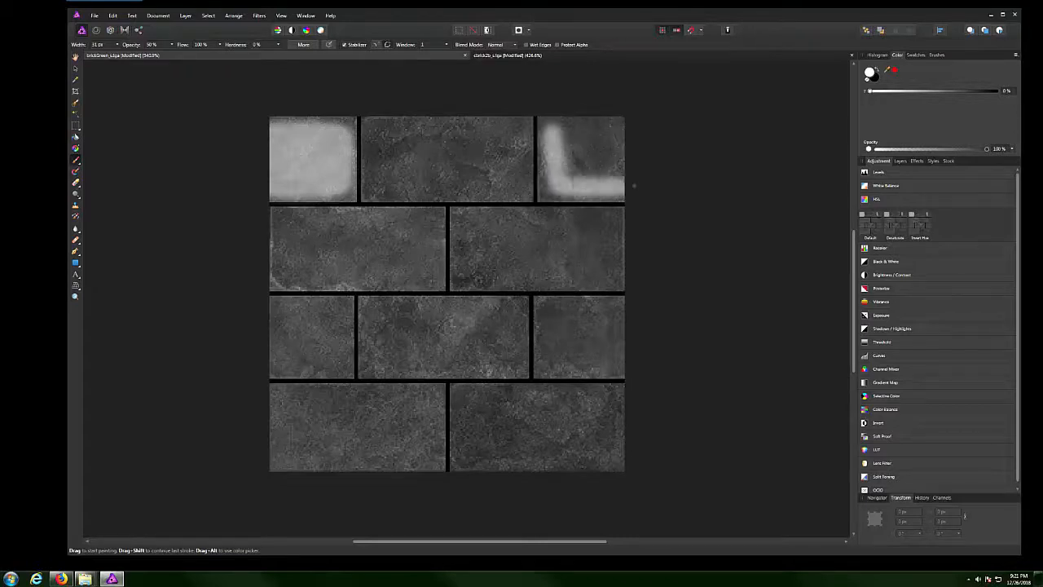
mouse_move(635, 131)
left_mouse_down()
mouse_move(575, 126)
mouse_move(563, 145)
mouse_move(582, 167)
mouse_move(611, 148)
mouse_move(599, 175)
left_mouse_up()
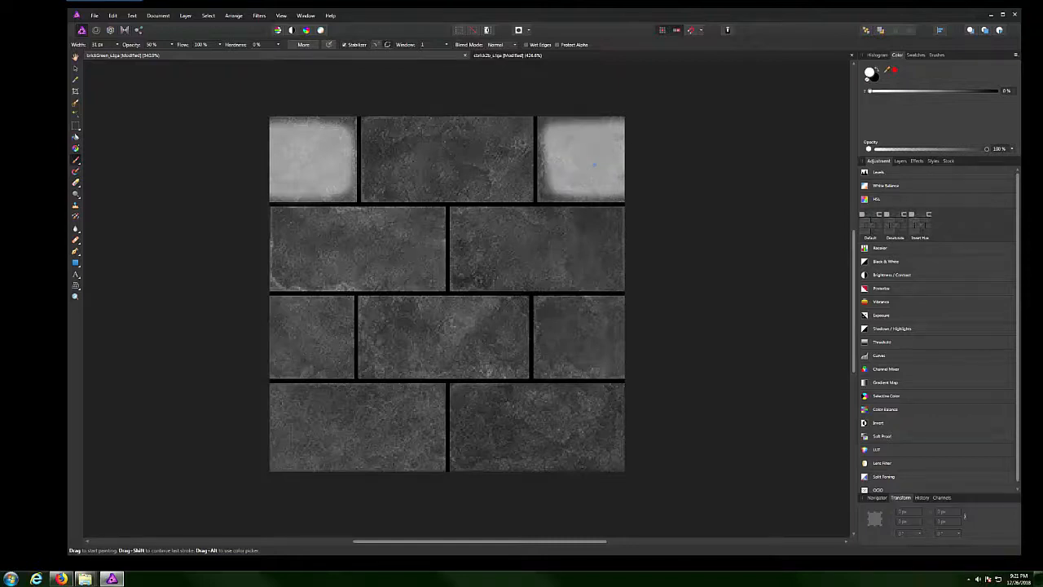
Lighten the middle top brick and cover its dark streak.
left_click(378, 140)
mouse_move(378, 140)
left_mouse_down()
mouse_move(376, 185)
mouse_move(514, 187)
mouse_move(517, 135)
mouse_move(381, 132)
mouse_move(507, 148)
mouse_move(462, 163)
mouse_move(393, 161)
mouse_move(423, 163)
left_mouse_up()
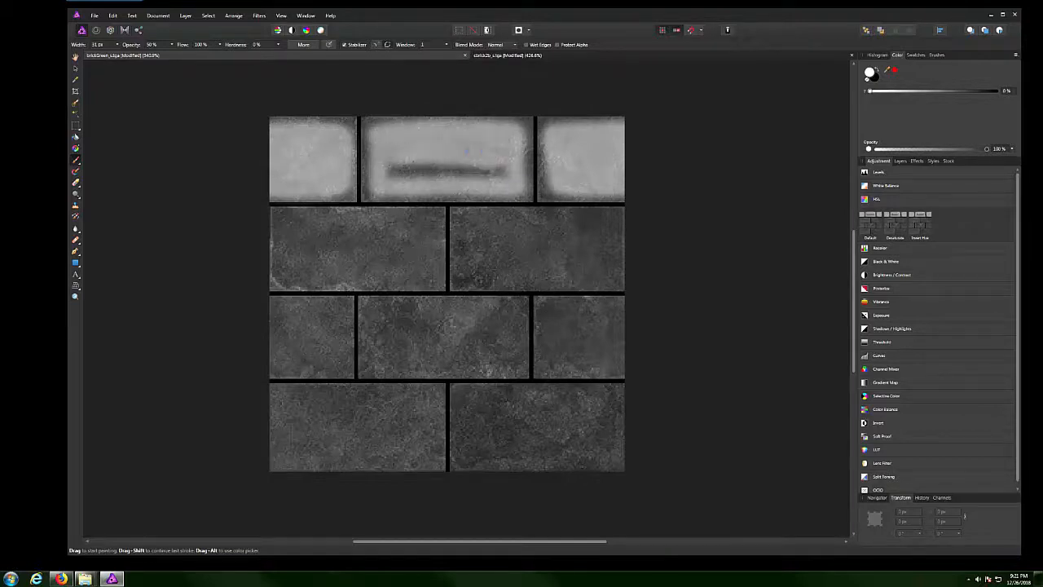
left_click_drag(505, 170, 393, 169)
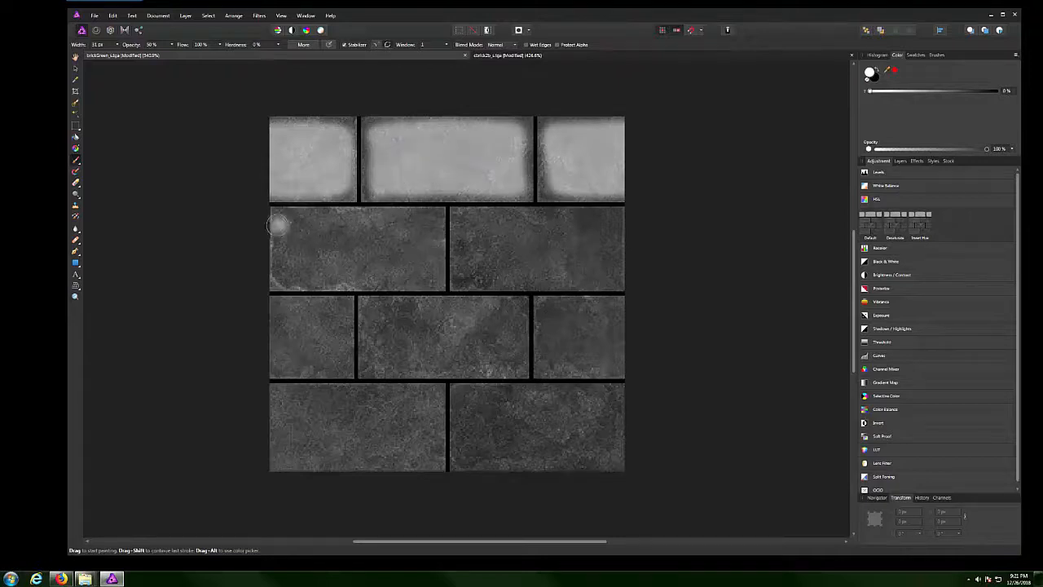
Lighten both second-row bricks, undoing a stray stroke over the notch.
mouse_move(288, 223)
left_mouse_down()
mouse_move(429, 225)
mouse_move(425, 274)
mouse_move(293, 274)
mouse_move(282, 251)
mouse_move(302, 235)
mouse_move(420, 236)
mouse_move(407, 259)
mouse_move(318, 260)
mouse_move(338, 248)
mouse_move(412, 248)
mouse_move(326, 253)
left_mouse_up()
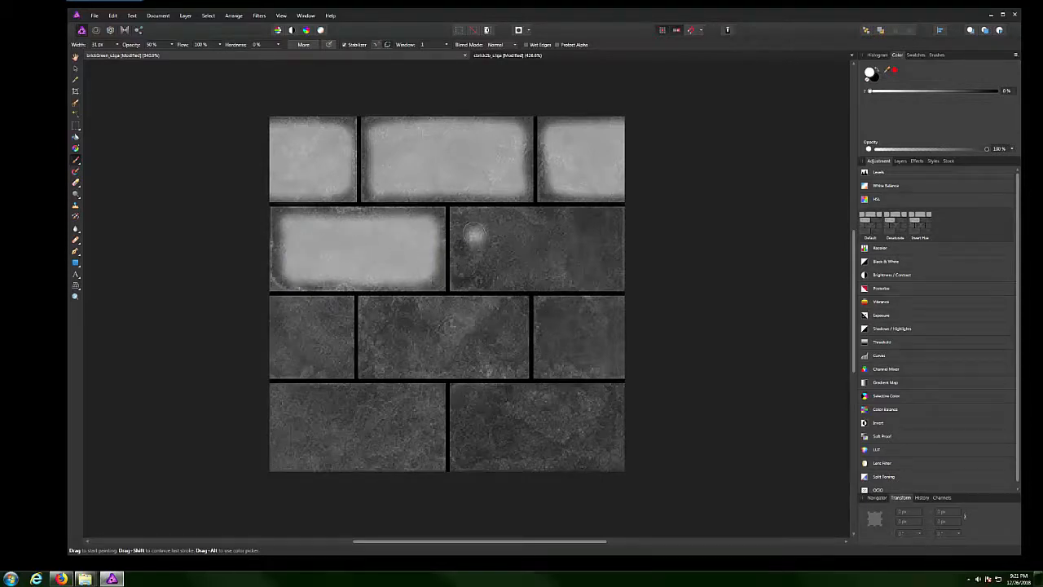
mouse_move(470, 229)
left_mouse_down()
mouse_move(475, 246)
mouse_move(528, 269)
mouse_move(580, 266)
mouse_move(607, 243)
mouse_move(558, 229)
mouse_move(477, 232)
mouse_move(570, 256)
mouse_move(588, 244)
mouse_move(562, 221)
mouse_move(599, 220)
mouse_move(618, 244)
mouse_move(601, 277)
mouse_move(561, 279)
left_mouse_up()
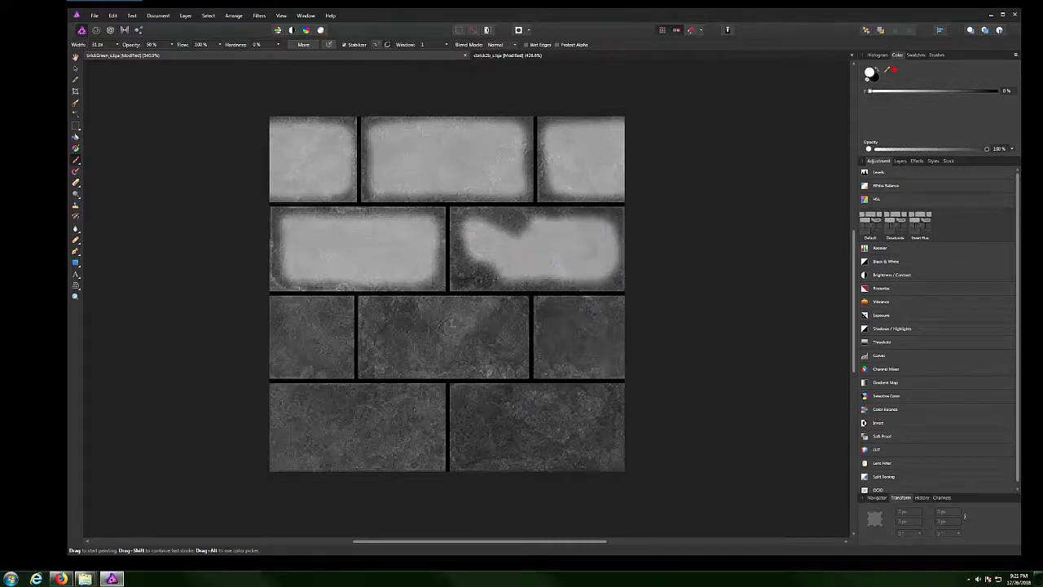
left_click_drag(518, 238, 536, 241)
left_click_drag(514, 277, 501, 284)
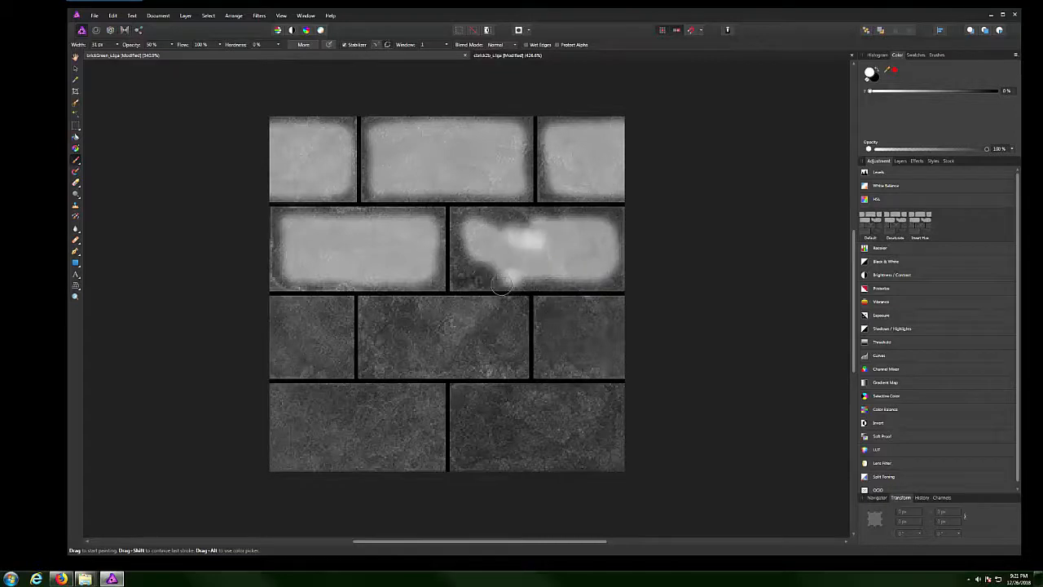
key("ctrl+z")
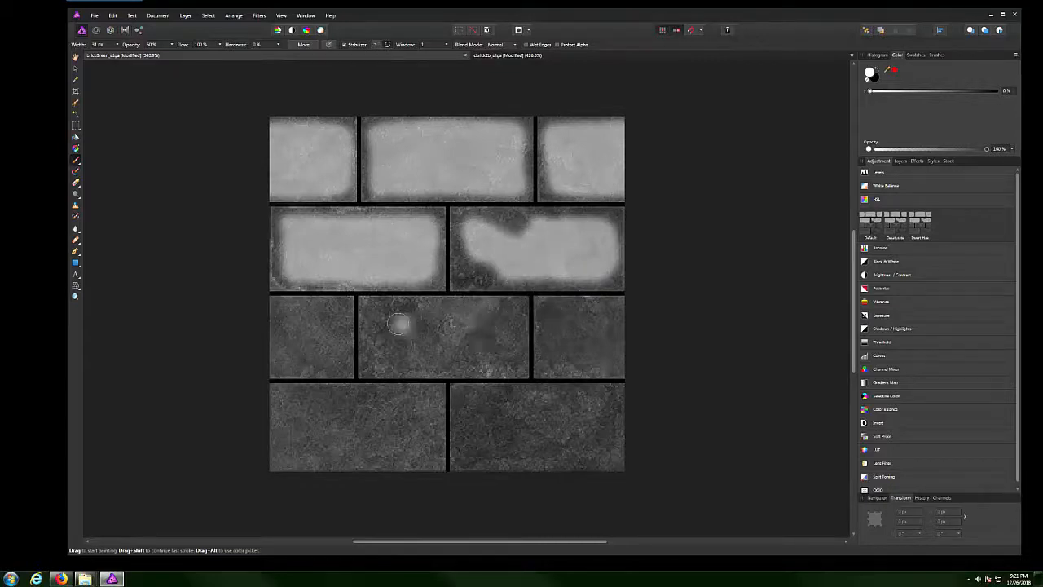
Lighten the third-row right and left bricks, undoing a stroke on the middle one.
mouse_move(379, 318)
left_mouse_down()
mouse_move(470, 315)
mouse_move(454, 333)
mouse_move(383, 319)
mouse_move(383, 355)
mouse_move(487, 355)
mouse_move(505, 309)
mouse_move(493, 358)
left_mouse_up()
key("ctrl+z")
mouse_move(550, 324)
left_mouse_down()
mouse_move(552, 359)
mouse_move(624, 359)
left_mouse_up()
mouse_move(632, 314)
left_mouse_down()
mouse_move(560, 313)
mouse_move(632, 347)
left_mouse_up()
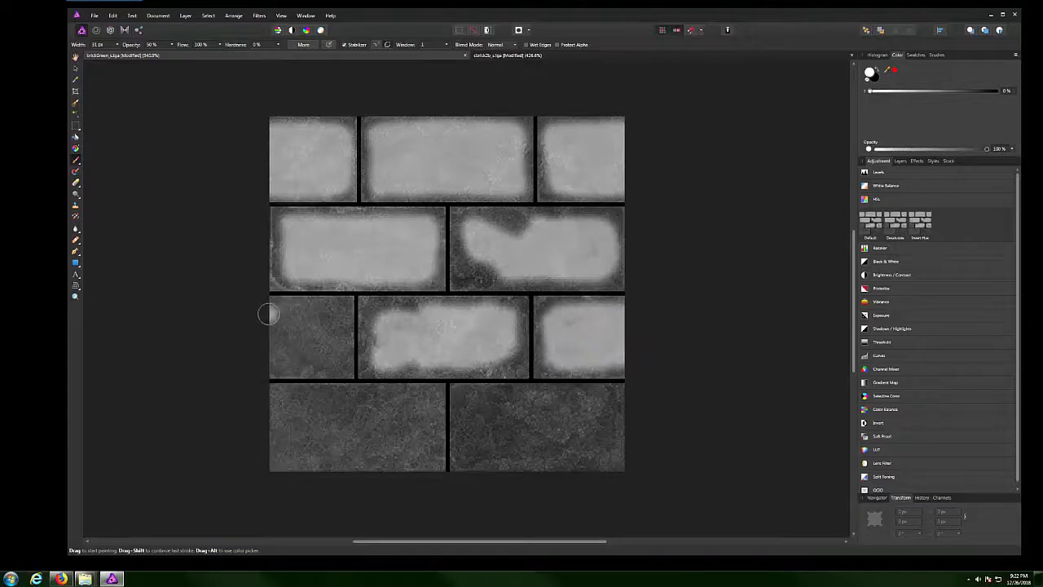
mouse_move(274, 315)
left_mouse_down()
mouse_move(331, 316)
mouse_move(343, 354)
mouse_move(273, 365)
mouse_move(314, 338)
mouse_move(273, 344)
left_mouse_up()
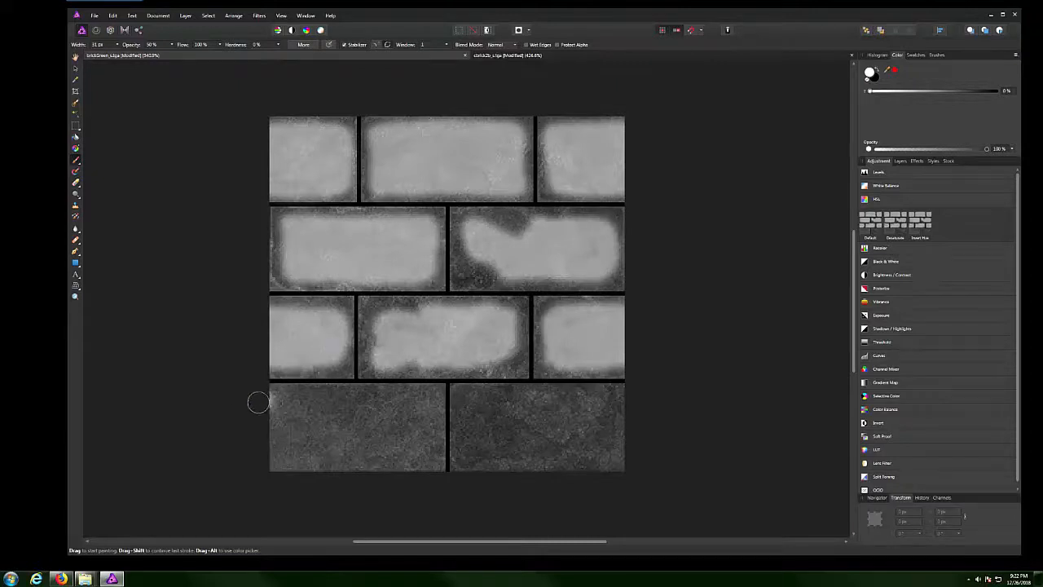
Lighten the bottom-row bricks and touch up dark spots on the second-row right brick.
mouse_move(282, 399)
left_mouse_down()
mouse_move(289, 451)
mouse_move(414, 450)
mouse_move(433, 434)
mouse_move(432, 408)
mouse_move(301, 409)
mouse_move(297, 425)
mouse_move(361, 424)
mouse_move(348, 435)
mouse_move(424, 433)
left_mouse_up()
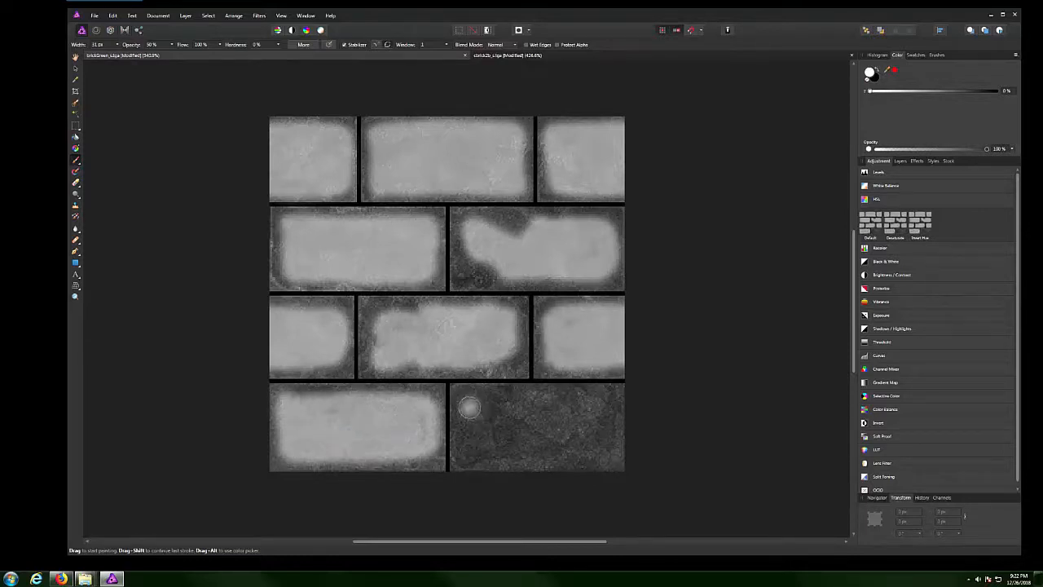
mouse_move(466, 403)
left_mouse_down()
mouse_move(469, 446)
mouse_move(575, 452)
mouse_move(611, 427)
mouse_move(611, 403)
mouse_move(482, 400)
mouse_move(488, 414)
mouse_move(603, 425)
mouse_move(484, 432)
mouse_move(595, 440)
mouse_move(610, 410)
left_mouse_up()
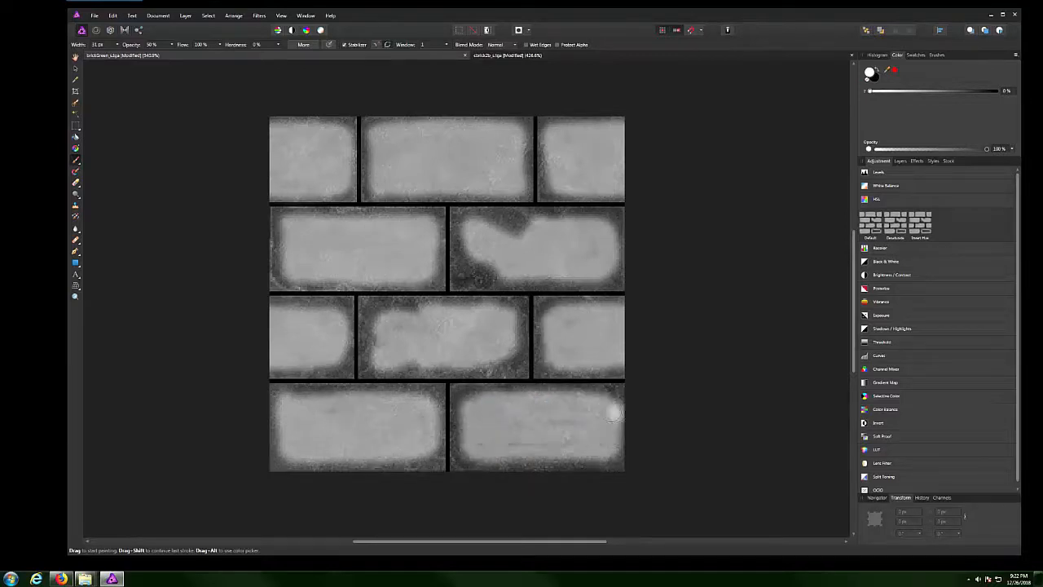
scroll(651, 361, "down", 3)
scroll(480, 342, "down", 2)
scroll(592, 349, "up", 5)
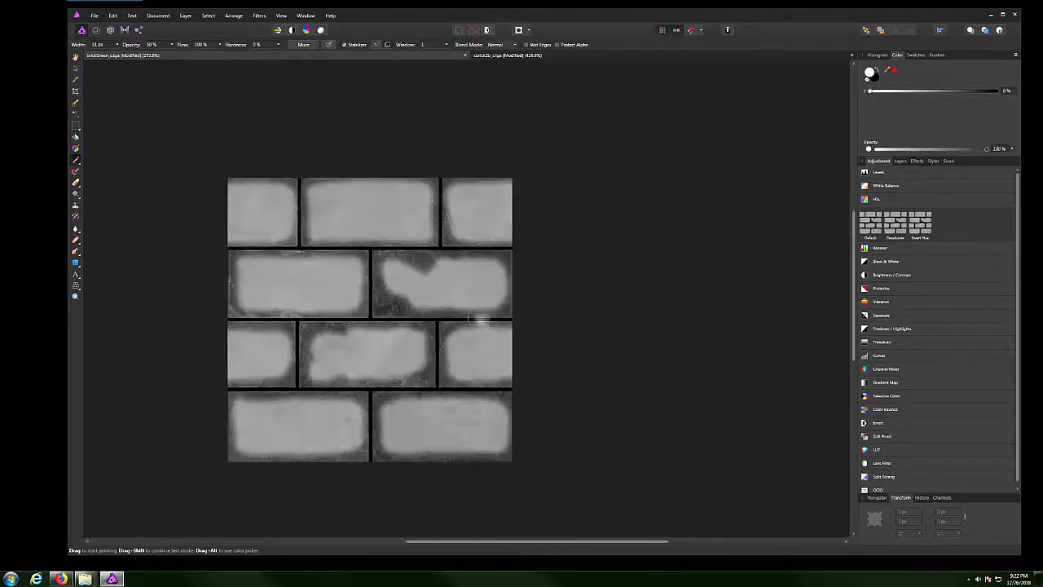
left_click_drag(420, 261, 422, 261)
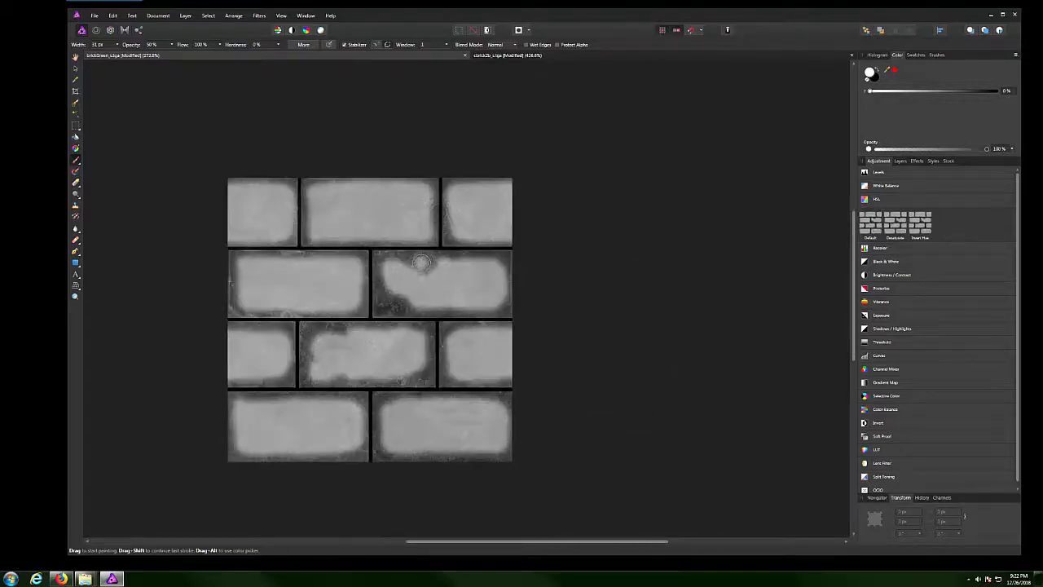
left_click_drag(400, 303, 392, 305)
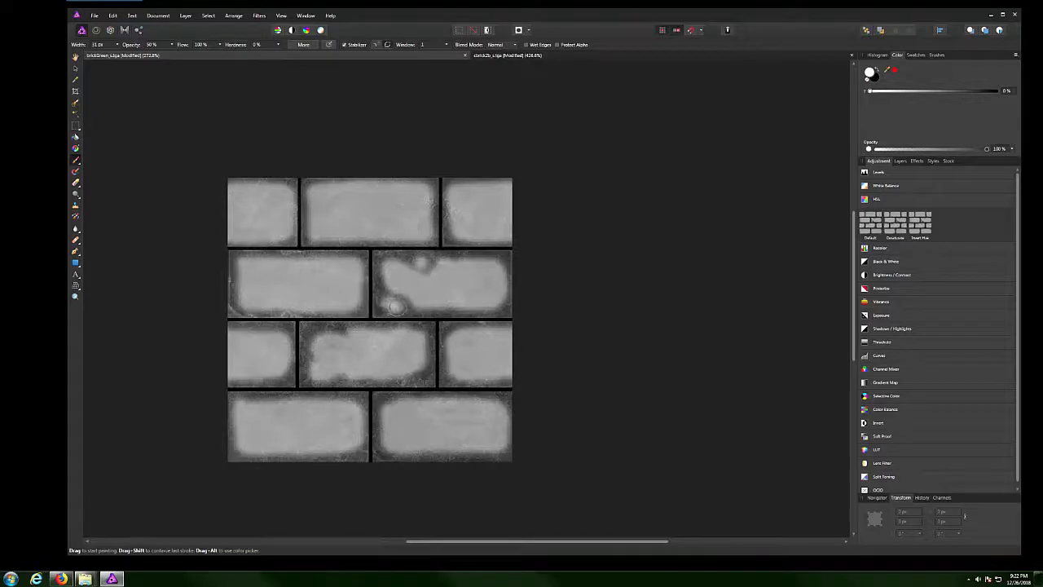
scroll(572, 338, "down", 2)
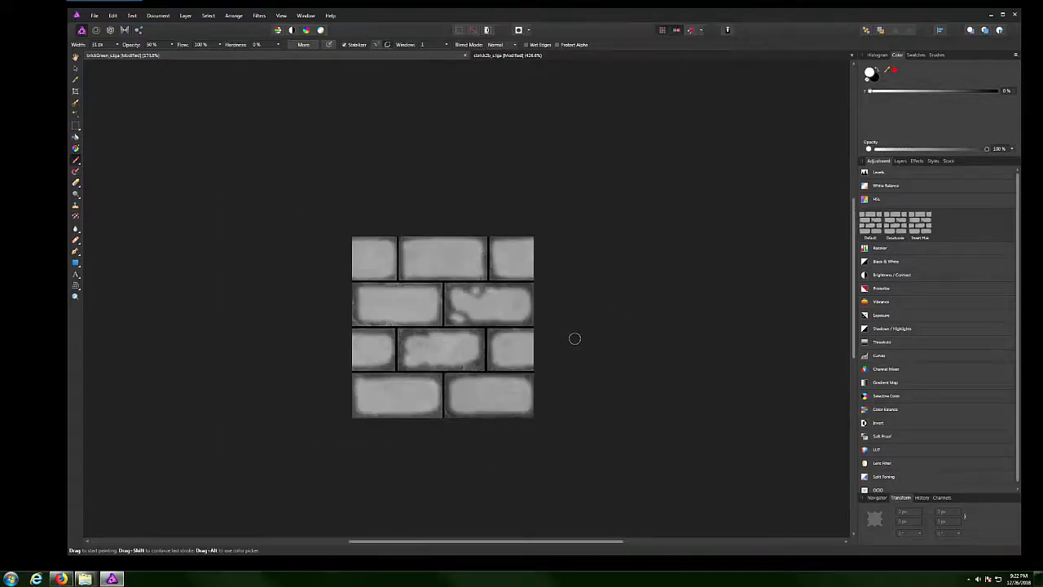
Export via File > Export as a 256 px PNG, saving it to the Desktop as libarg.png.
left_click(97, 17)
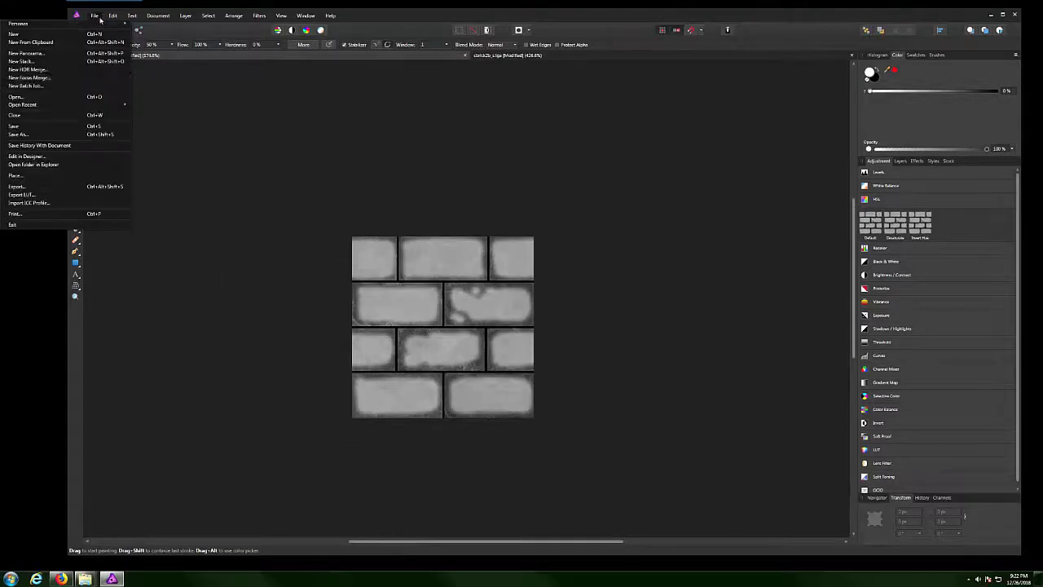
left_click(28, 185)
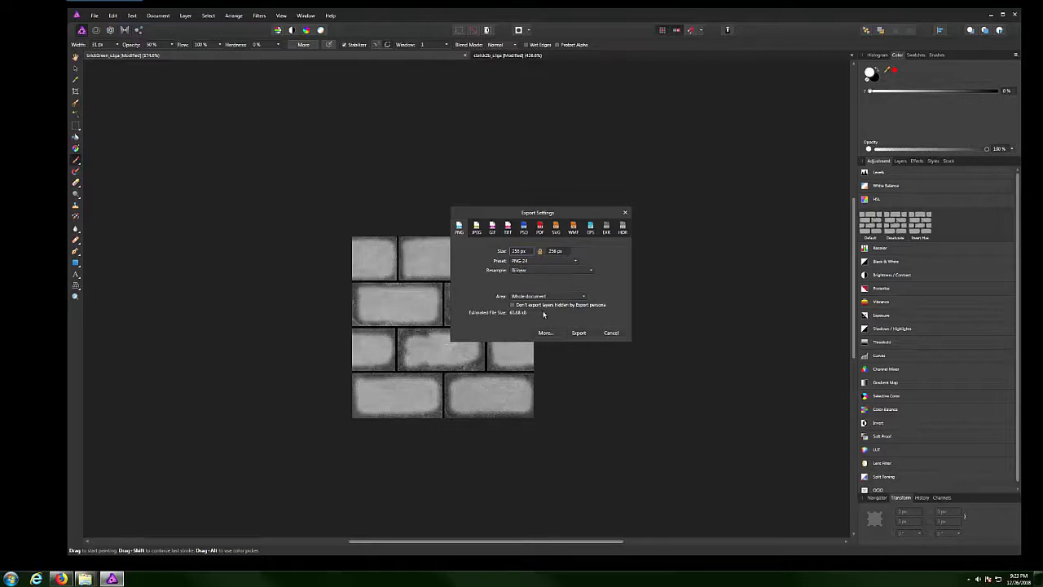
left_click(578, 333)
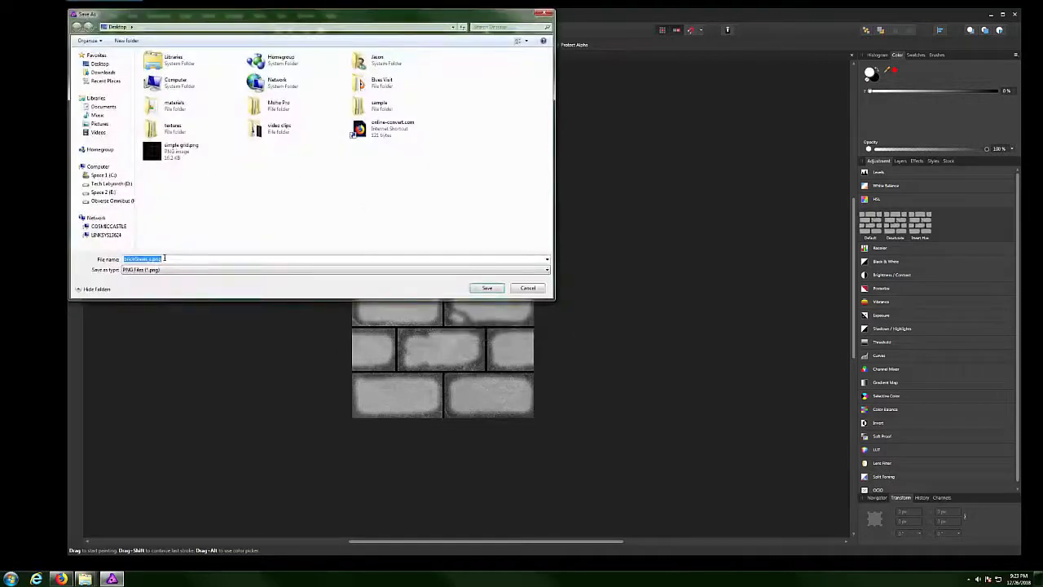
left_click(164, 258)
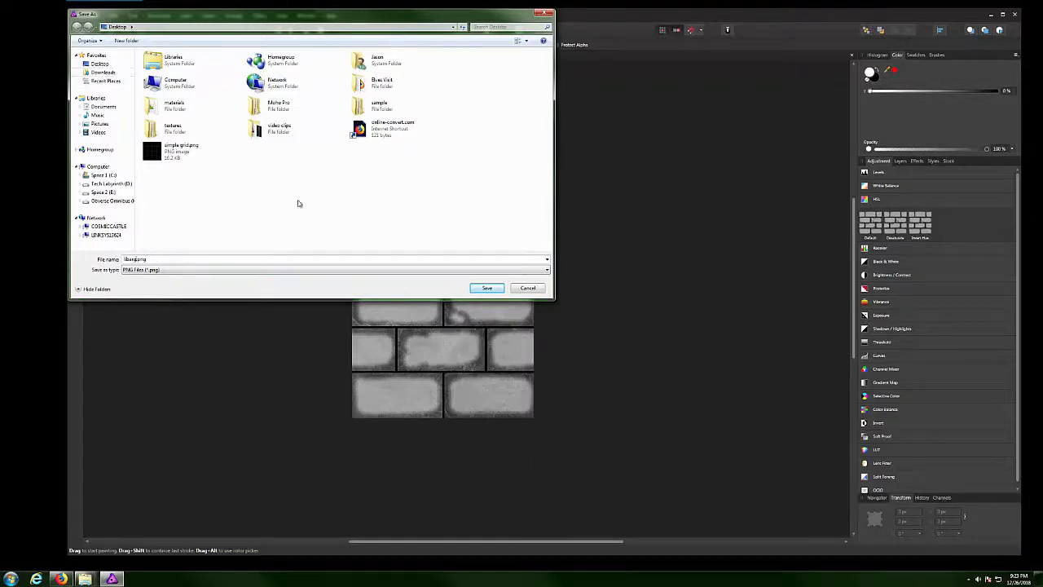
left_click(486, 288)
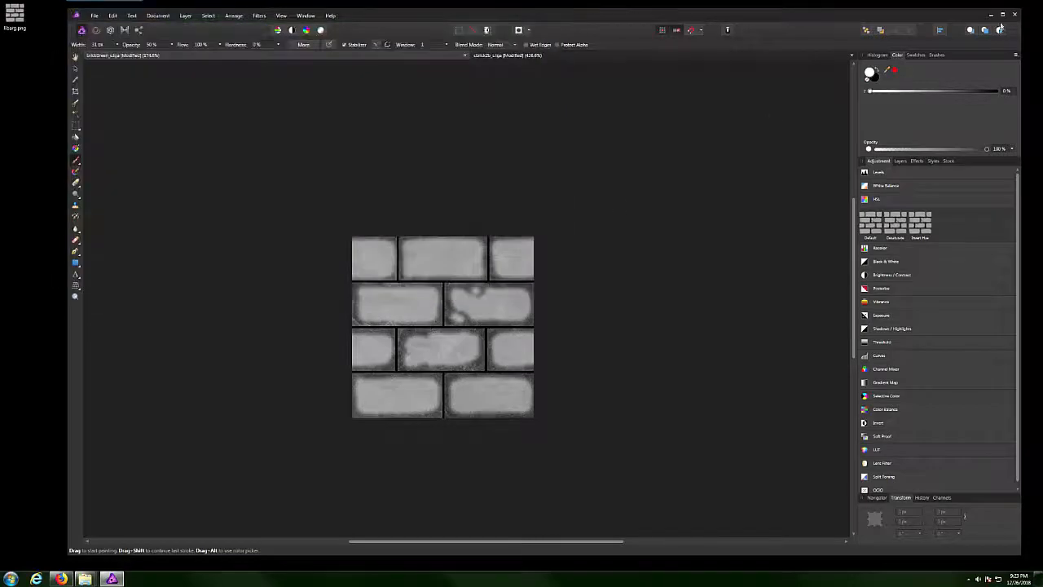
Minimise Affinity Photo, drag libarg.png down the desktop, and preview the open Explorer windows.
left_click(990, 15)
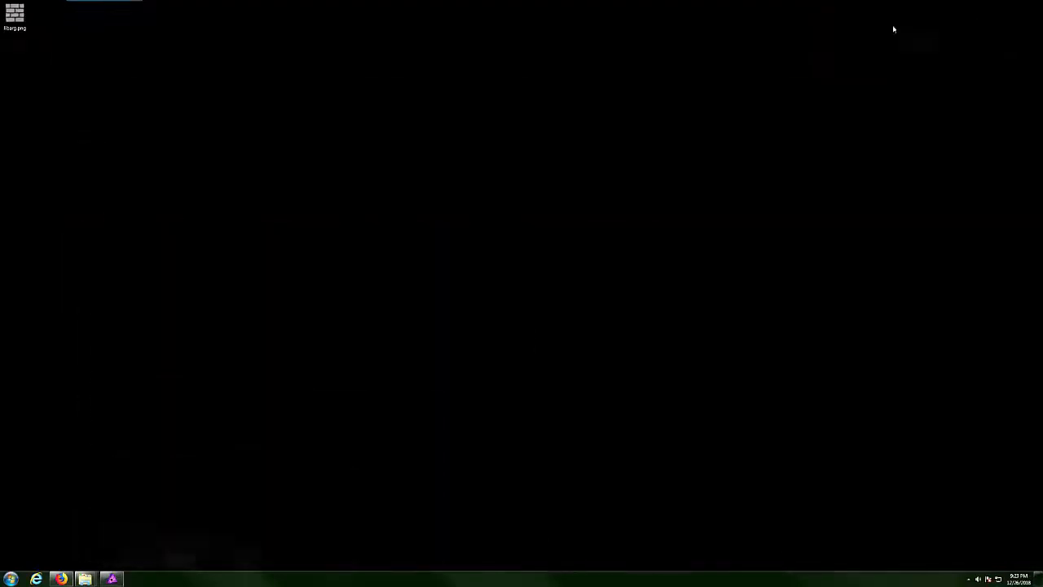
left_click_drag(33, 17, 94, 236)
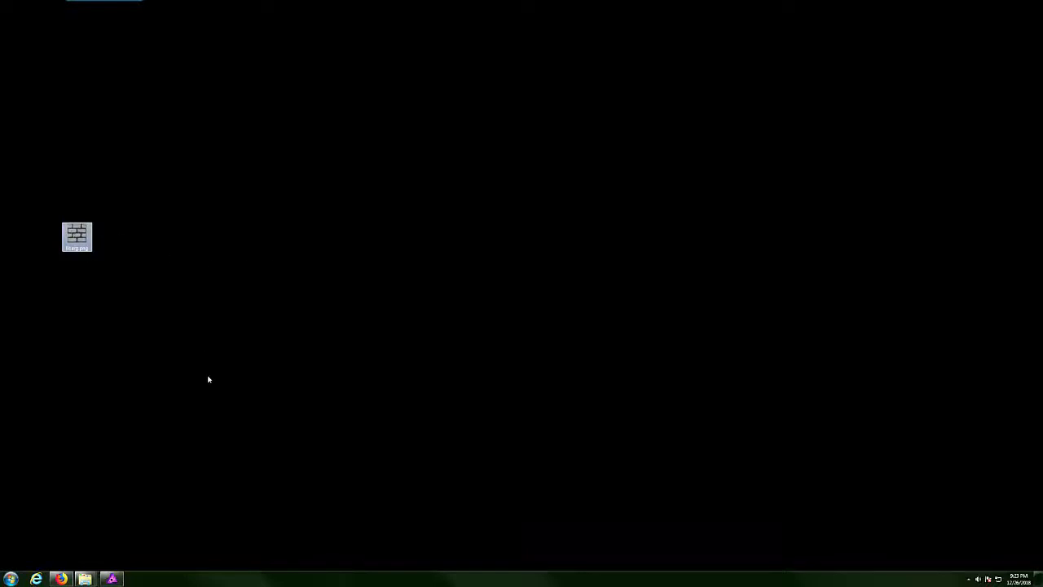
left_click(84, 578)
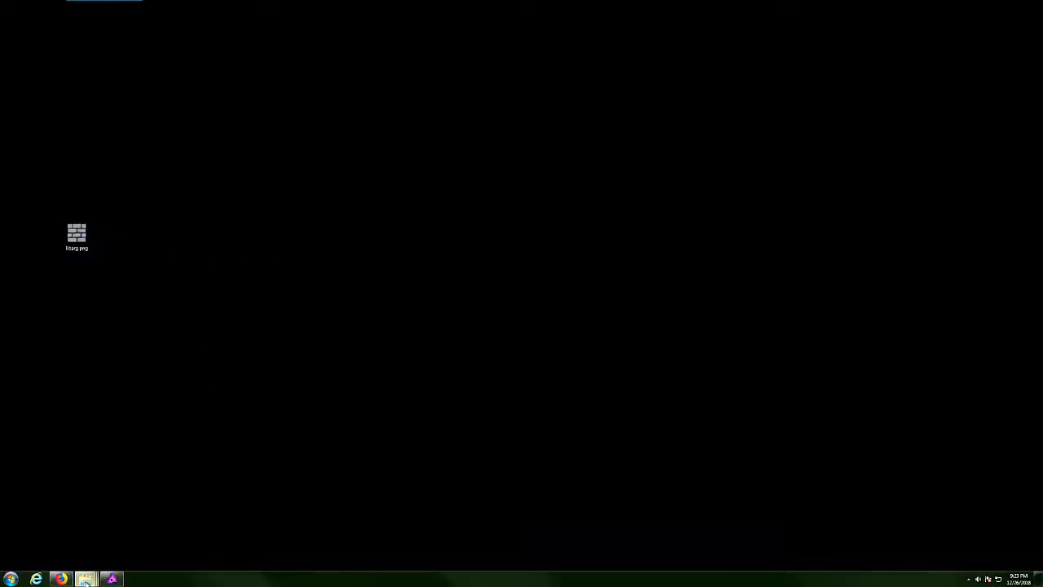
mouse_move(307, 529)
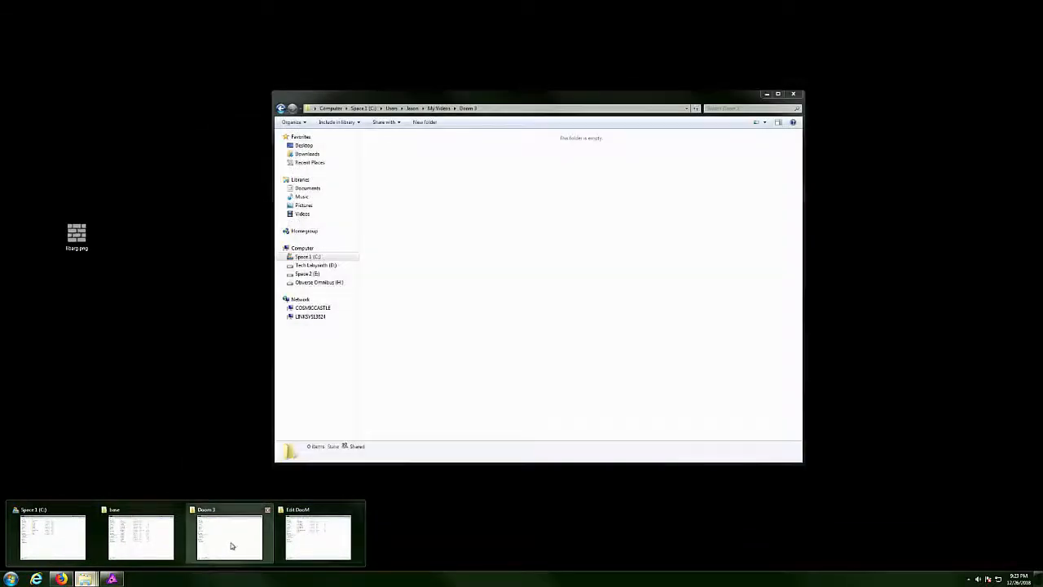
mouse_move(165, 552)
mouse_move(67, 542)
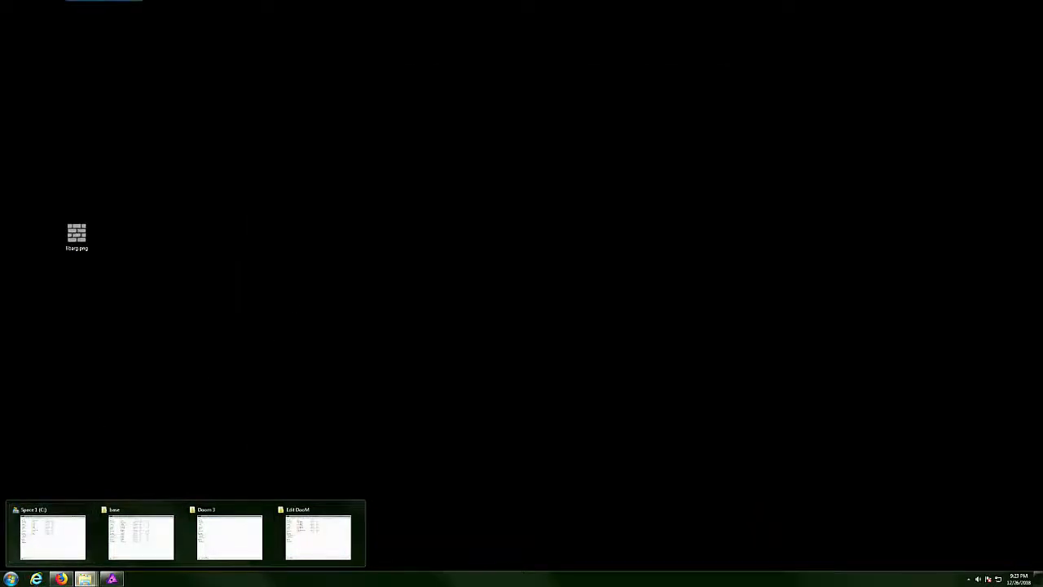
Launch Materialize.exe from the D:\Everything\Shortcuts\Artwork folder via Computer.
left_click(11, 578)
left_click(124, 474)
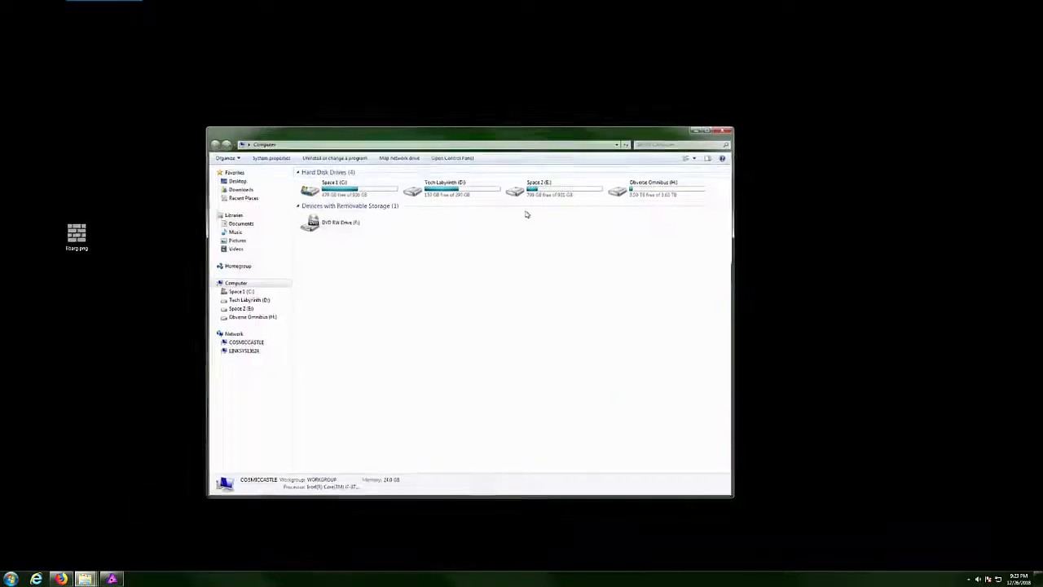
double_click(466, 185)
double_click(360, 181)
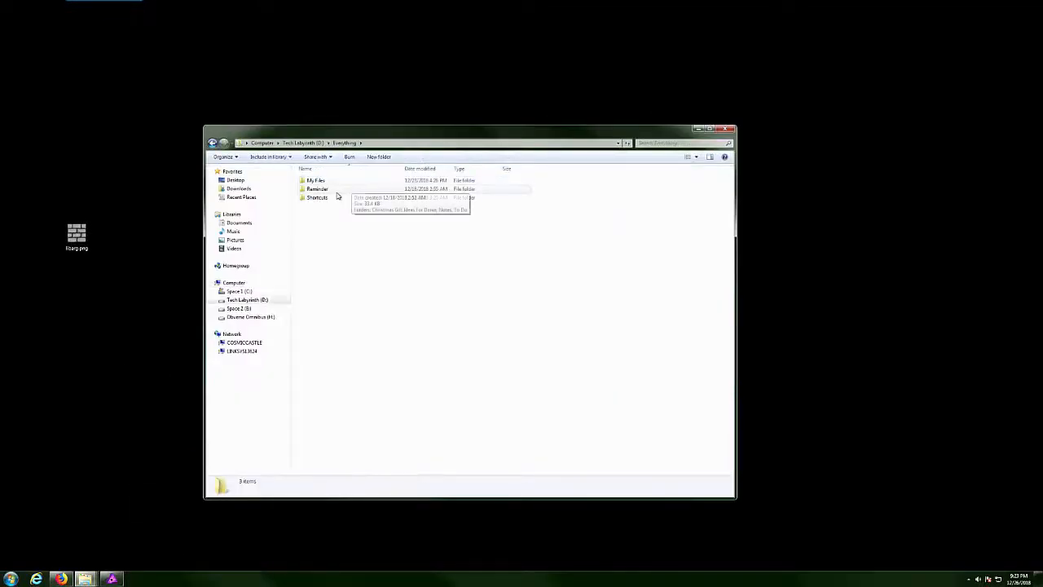
double_click(327, 198)
double_click(314, 180)
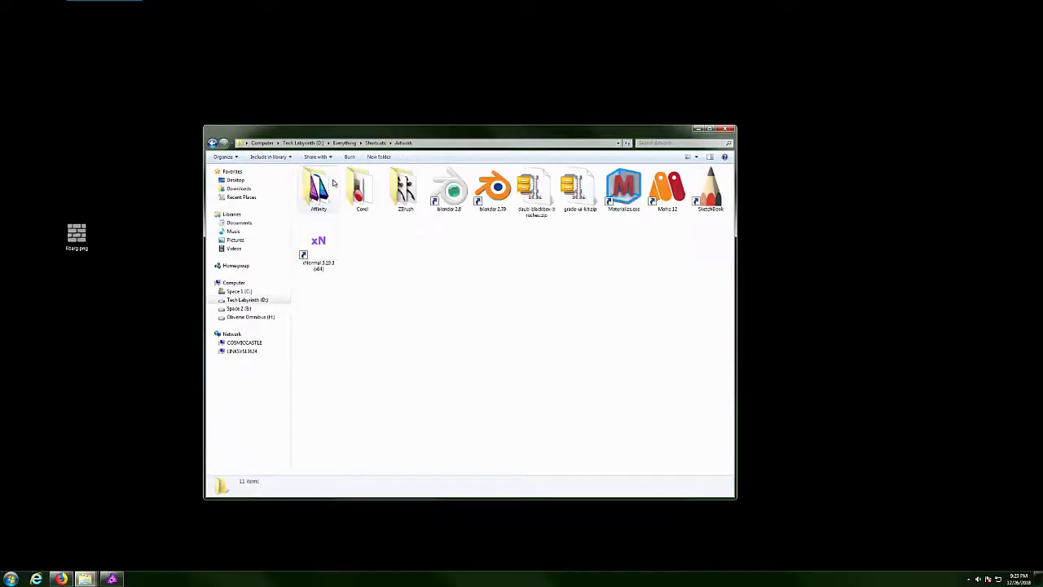
double_click(623, 189)
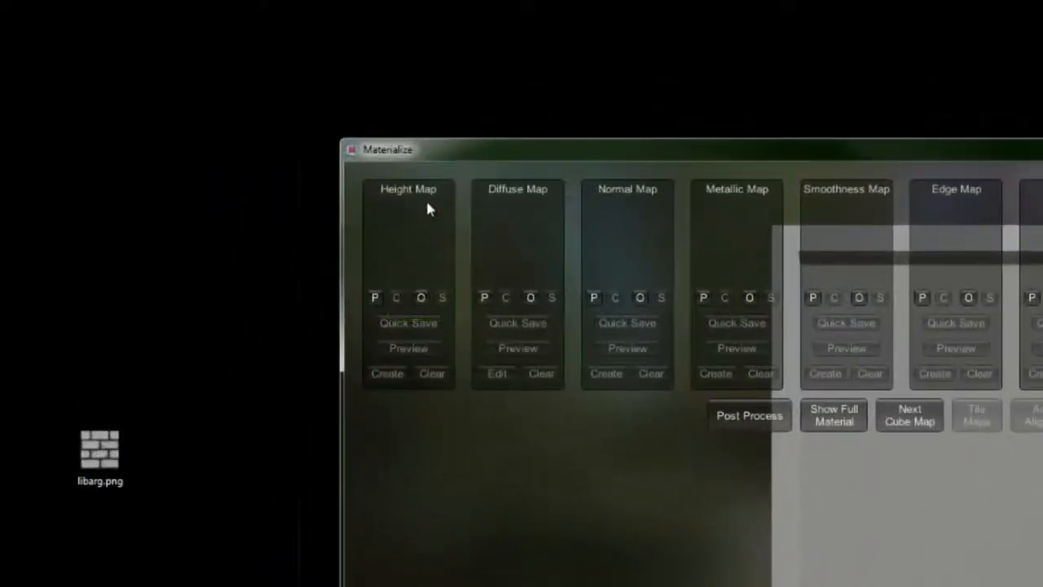
Load libarg.png from the Desktop into Materialize's Height Map slot.
left_click(420, 297)
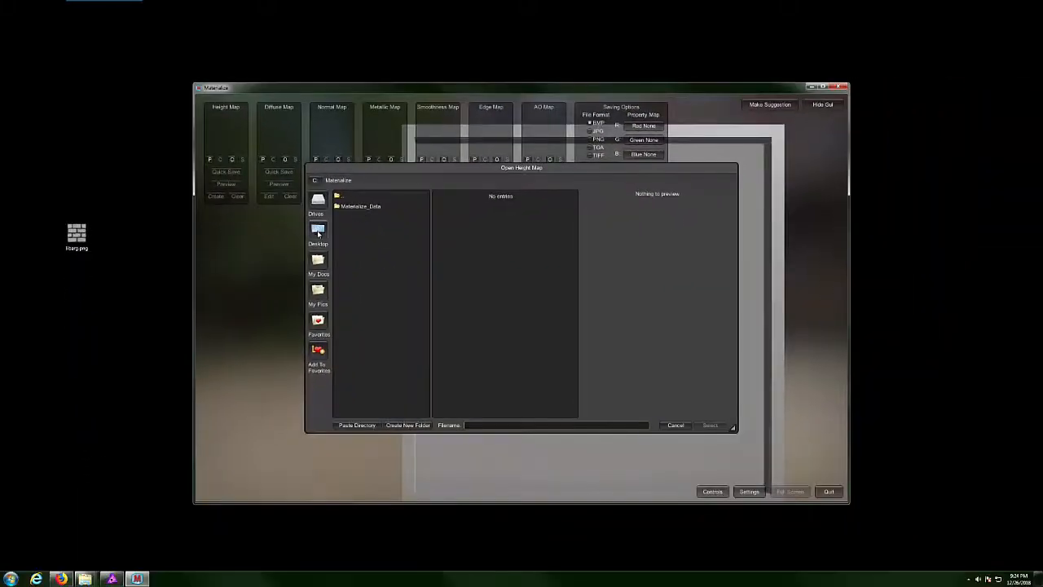
left_click(318, 232)
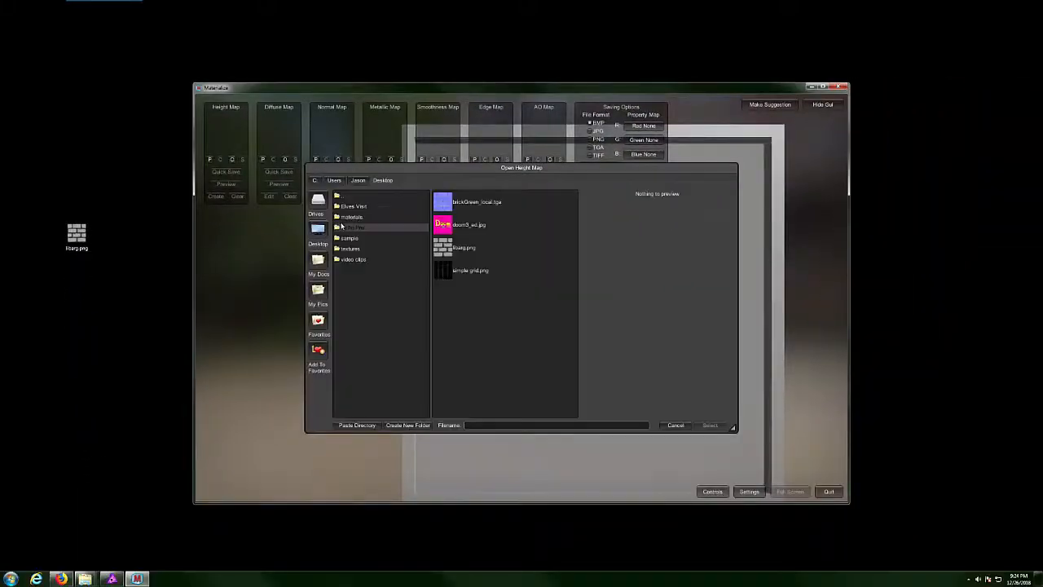
left_click(467, 250)
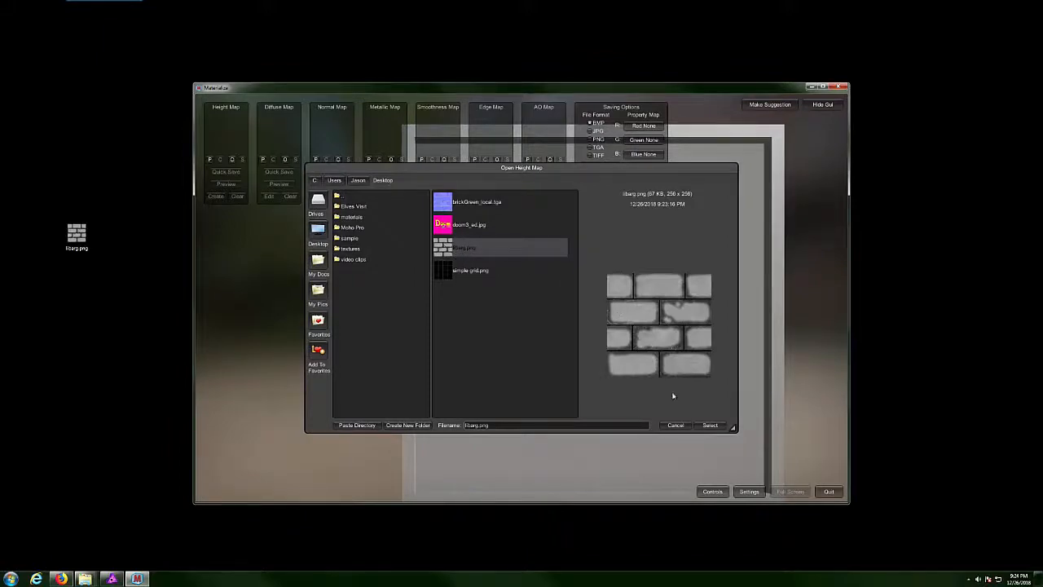
left_click(711, 425)
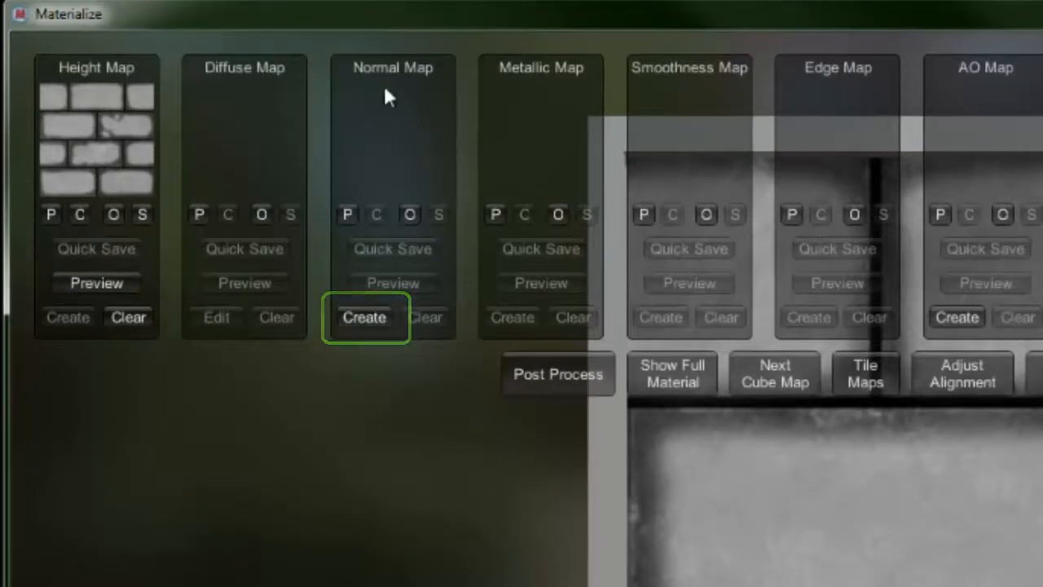
Create a normal map from the brick height map in the Normal From Height panel.
left_click(366, 319)
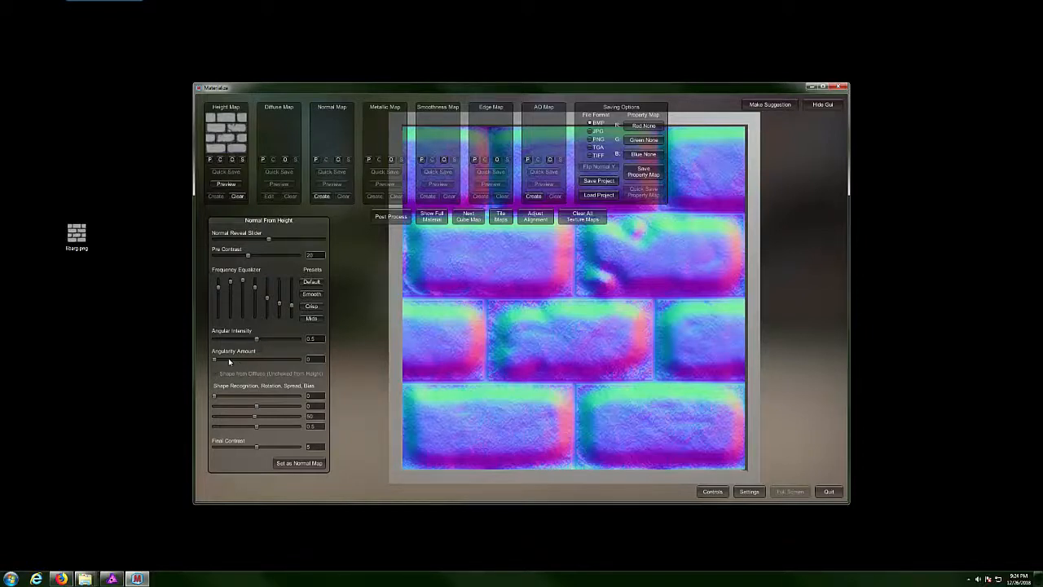
Lower the third frequency band, boost the highest band, and set shape rotation to -0.029.
left_click_drag(242, 280, 214, 239)
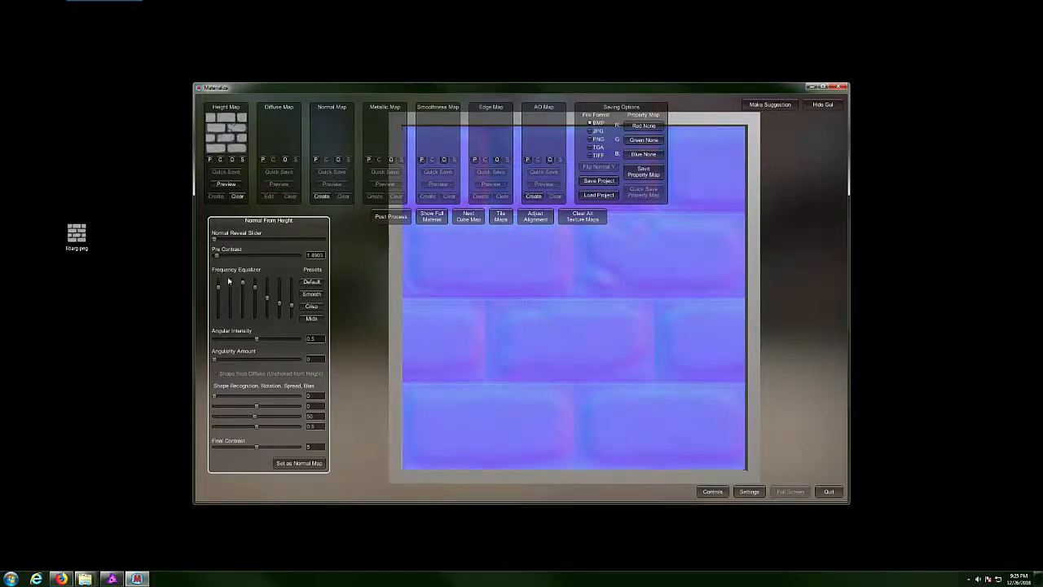
mouse_move(291, 306)
left_mouse_down()
mouse_move(294, 278)
mouse_move(284, 309)
mouse_move(275, 284)
mouse_move(272, 313)
mouse_move(255, 304)
mouse_move(255, 319)
mouse_move(261, 286)
mouse_move(243, 320)
mouse_move(246, 290)
mouse_move(243, 315)
mouse_move(219, 282)
mouse_move(220, 300)
left_mouse_up()
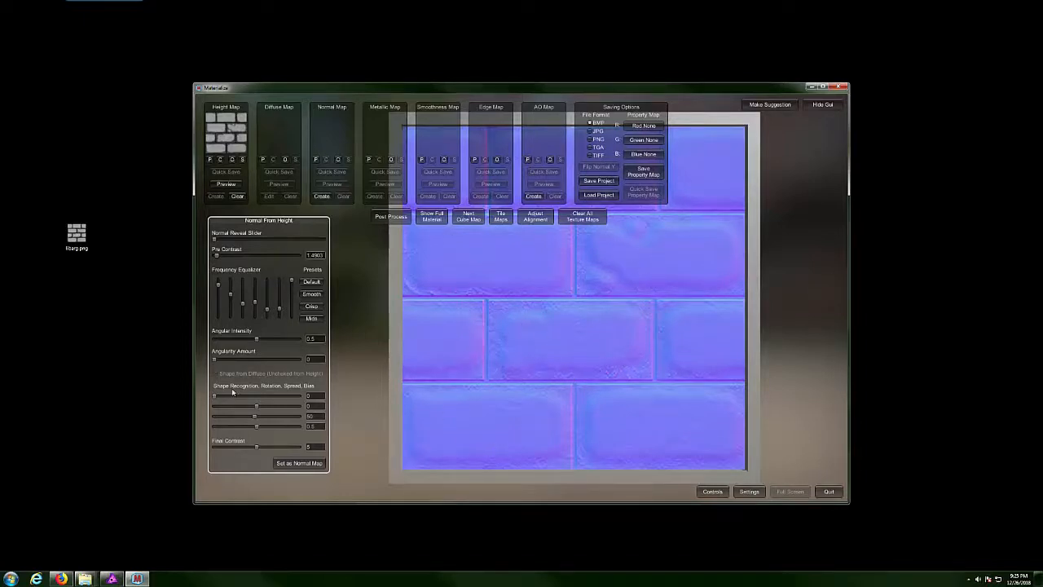
mouse_move(255, 406)
left_mouse_down()
mouse_move(226, 406)
mouse_move(267, 406)
mouse_move(241, 409)
mouse_move(269, 417)
mouse_move(238, 416)
mouse_move(272, 416)
mouse_move(247, 407)
left_mouse_up()
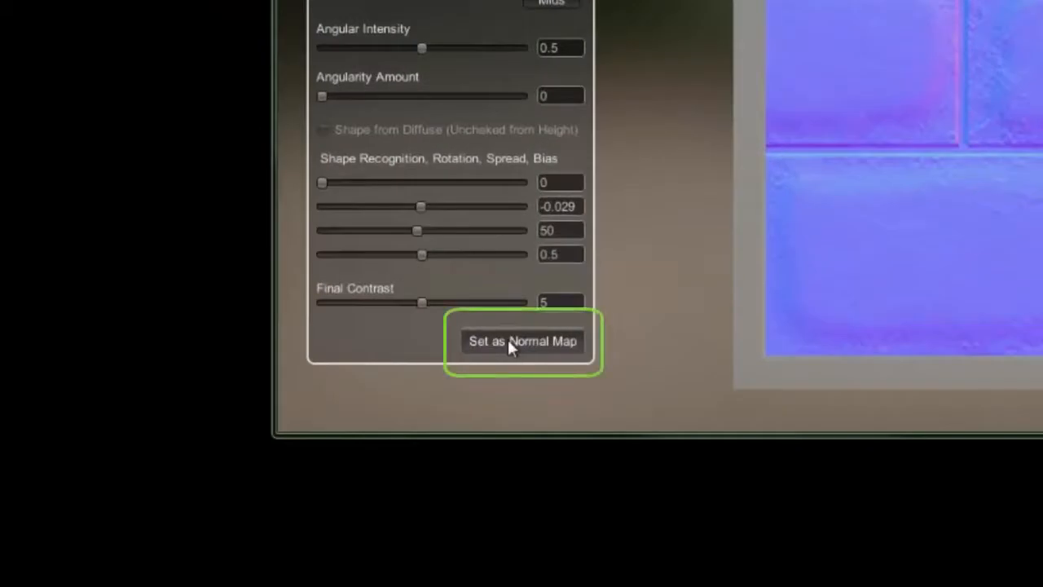
Set the generated result as the Normal Map, clear the Height Map, and preview the normal map.
left_click(509, 342)
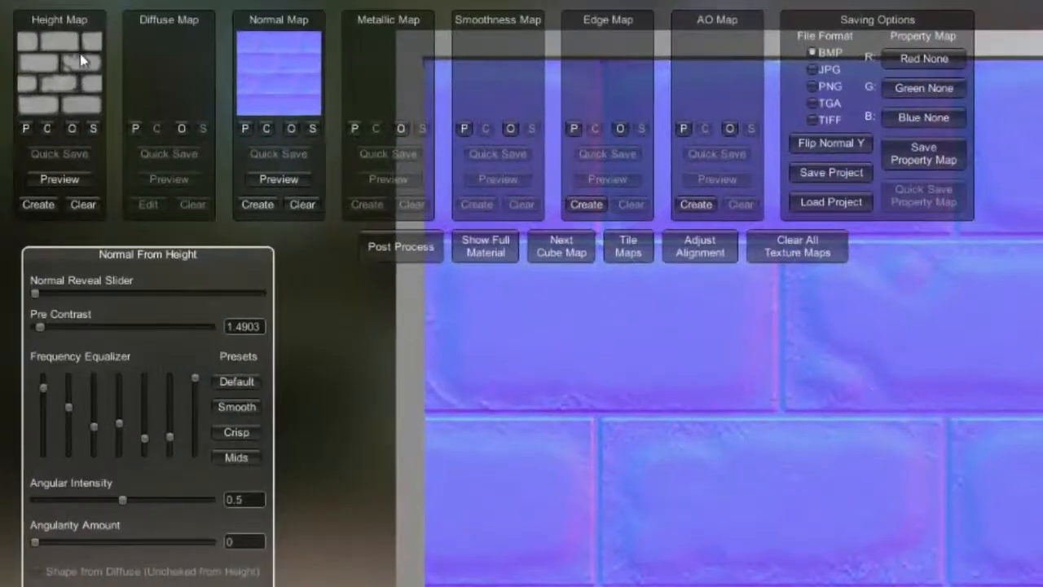
left_click(82, 205)
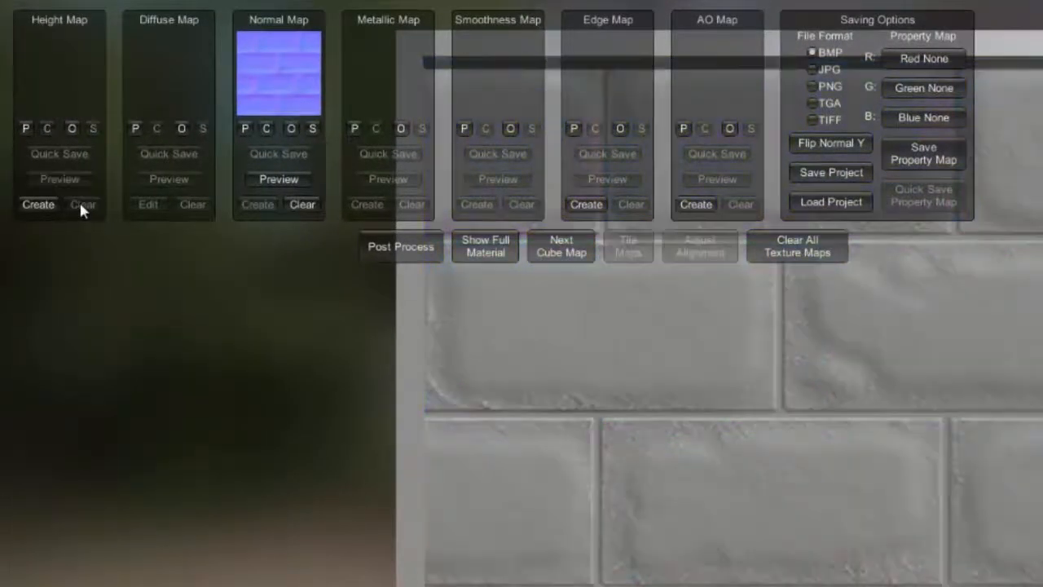
left_click(279, 183)
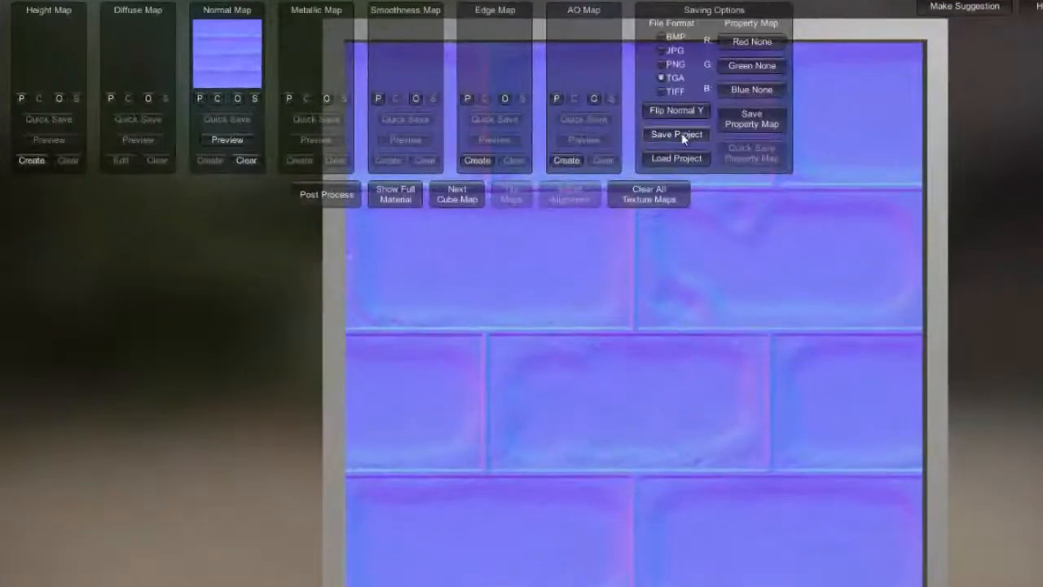
Save the Materialize project to the Desktop as 'gasfasda' and reposition its desktop icon.
left_click(659, 151)
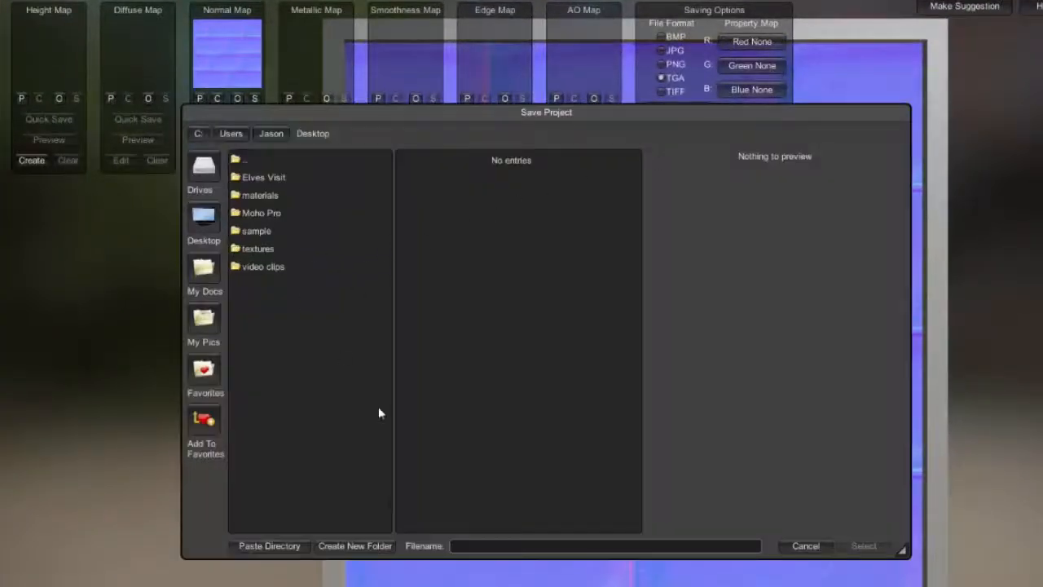
left_click(502, 543)
type("gasfasda")
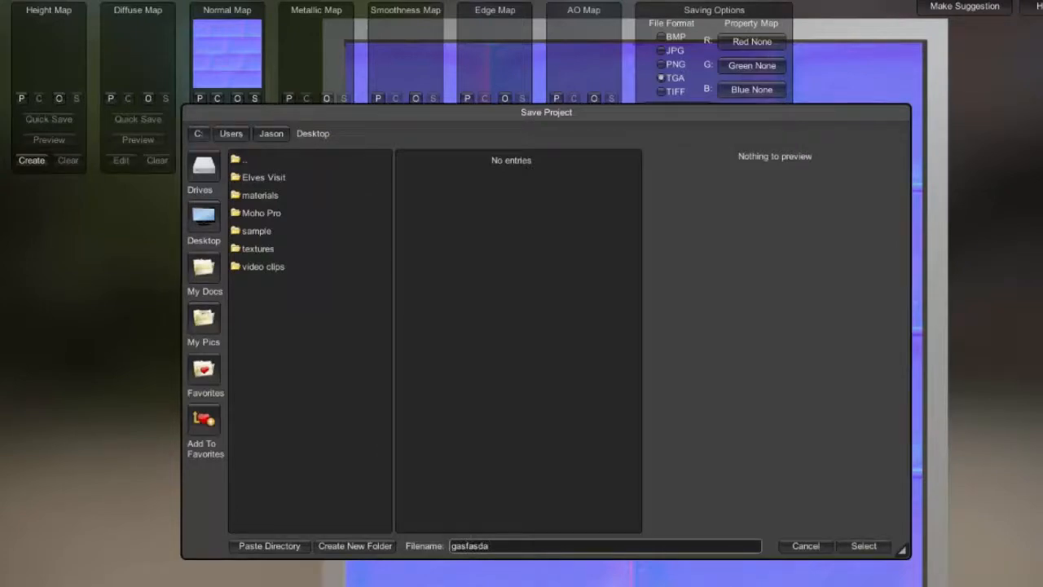
left_click(863, 546)
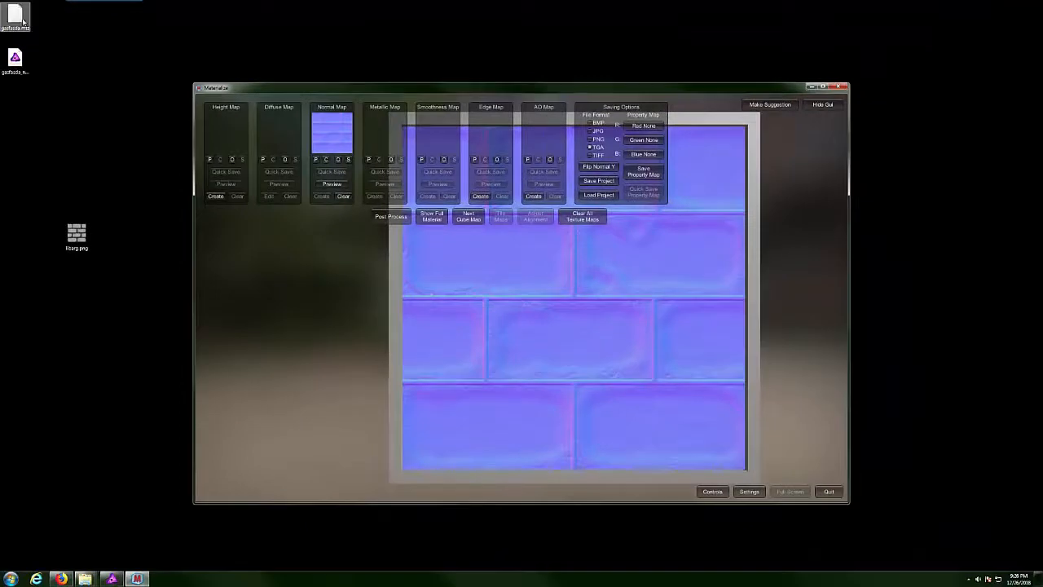
left_click_drag(17, 14, 86, 69)
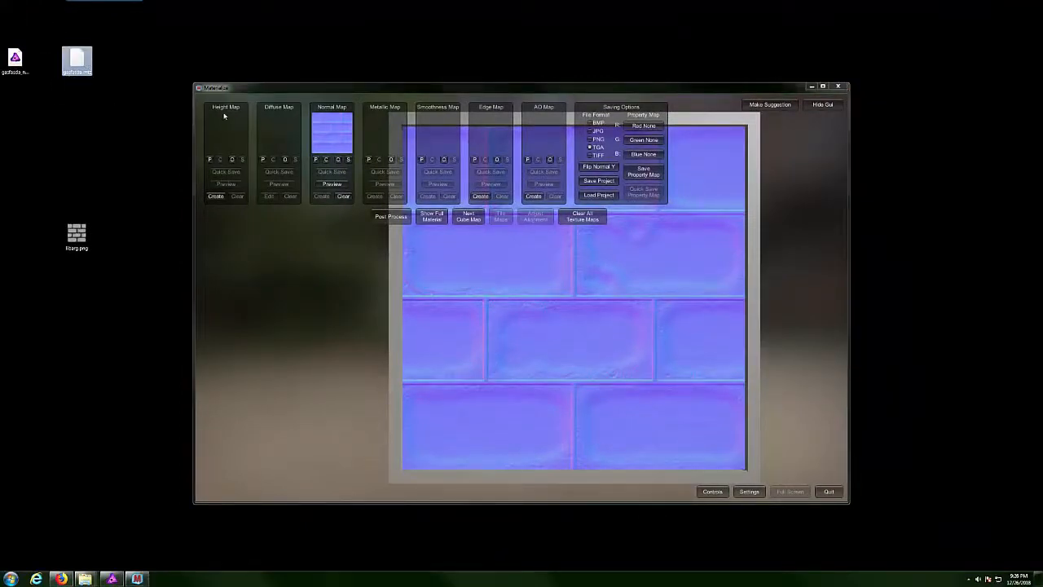
Close Materialize and delete gasfasda.mtz from the desktop to the Recycle Bin.
left_click(838, 87)
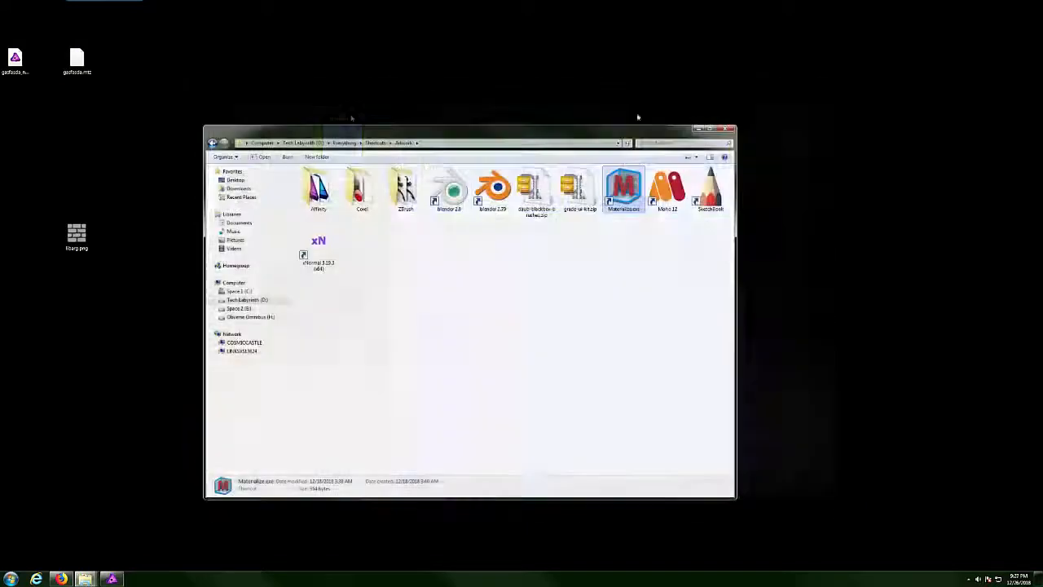
right_click(79, 62)
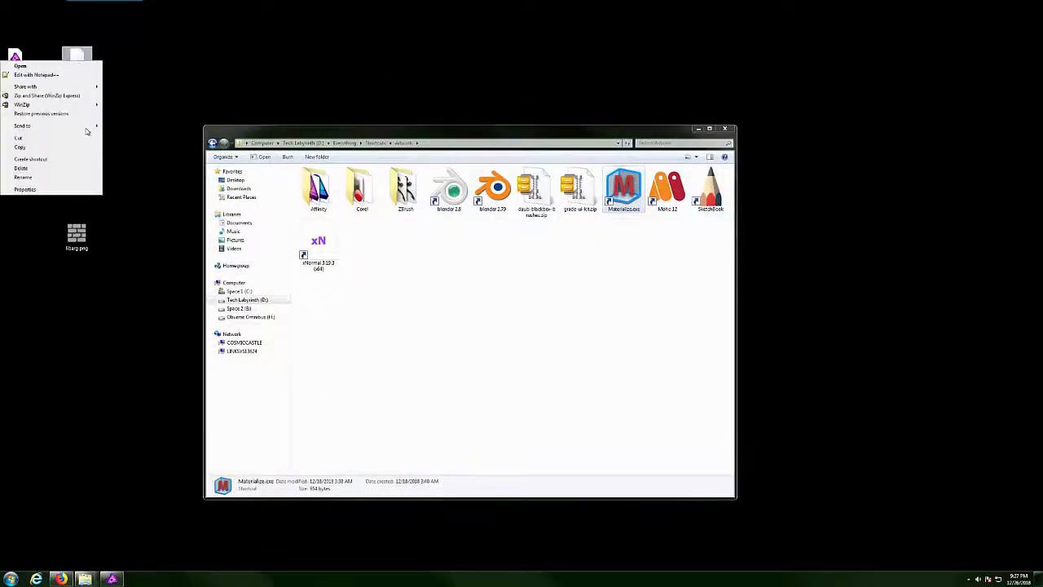
left_click(33, 170)
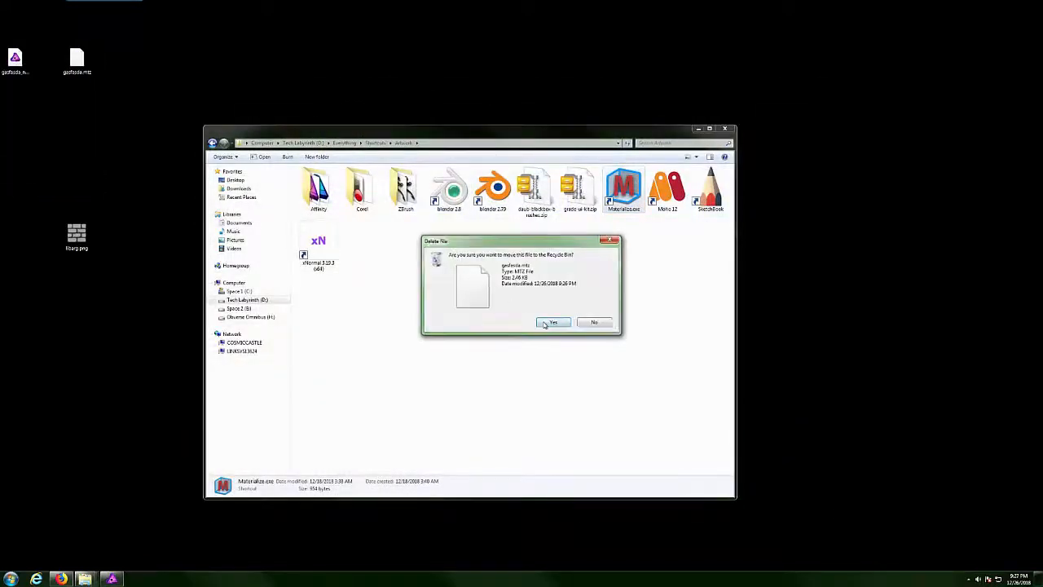
left_click(555, 324)
Move the Affinity texture file beside libarg.png and rename it 'greenlitlight'.
left_click_drag(22, 65, 141, 254)
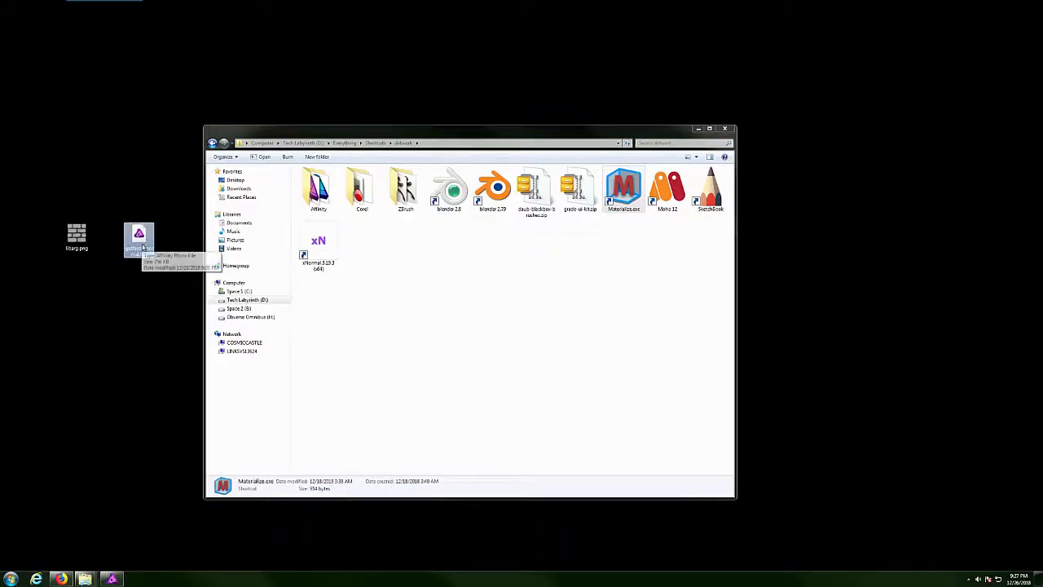
right_click(143, 247)
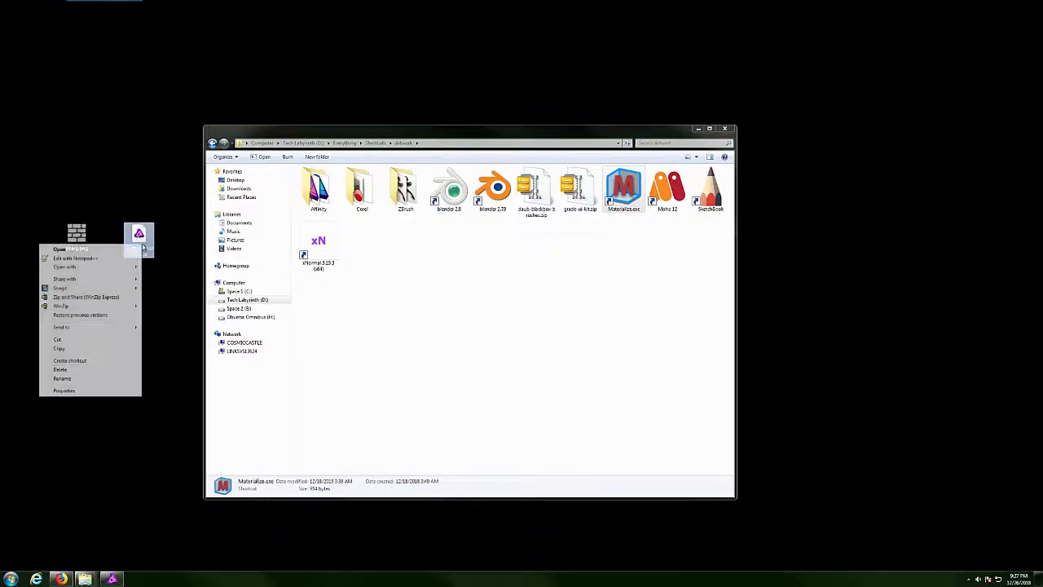
left_click(88, 379)
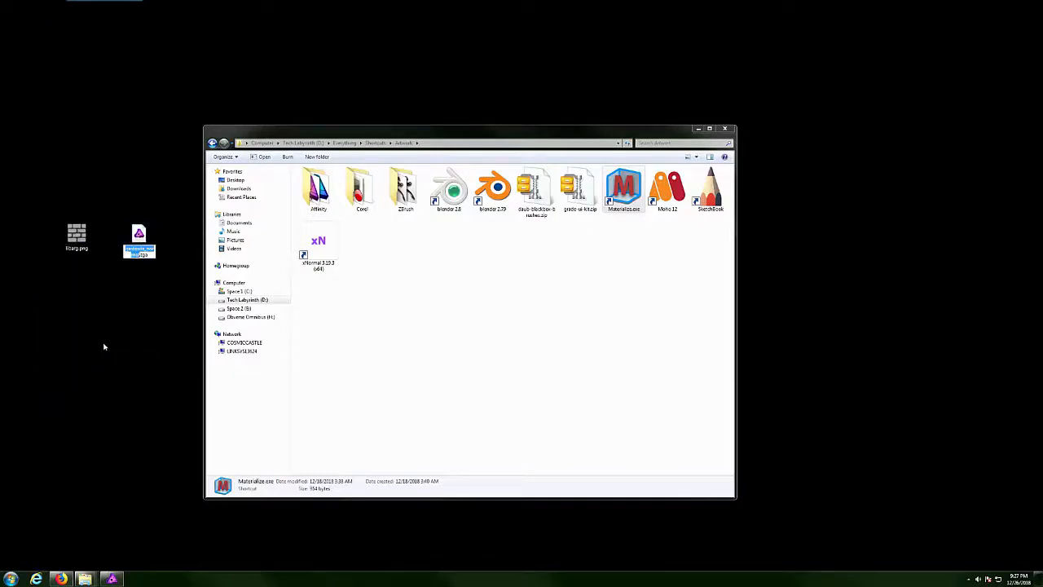
type("greenlitlight")
key("Return")
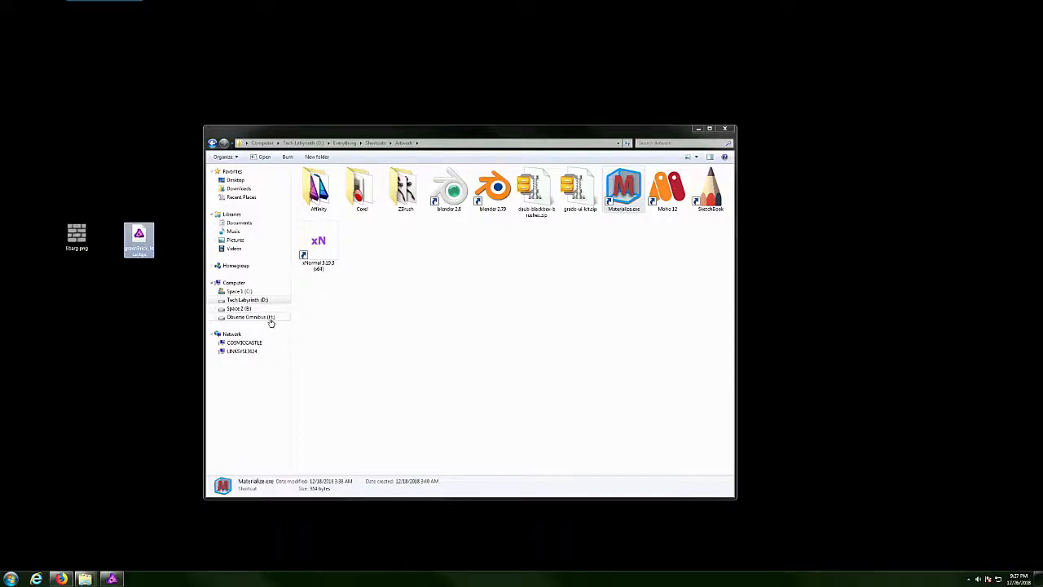
mouse_move(87, 578)
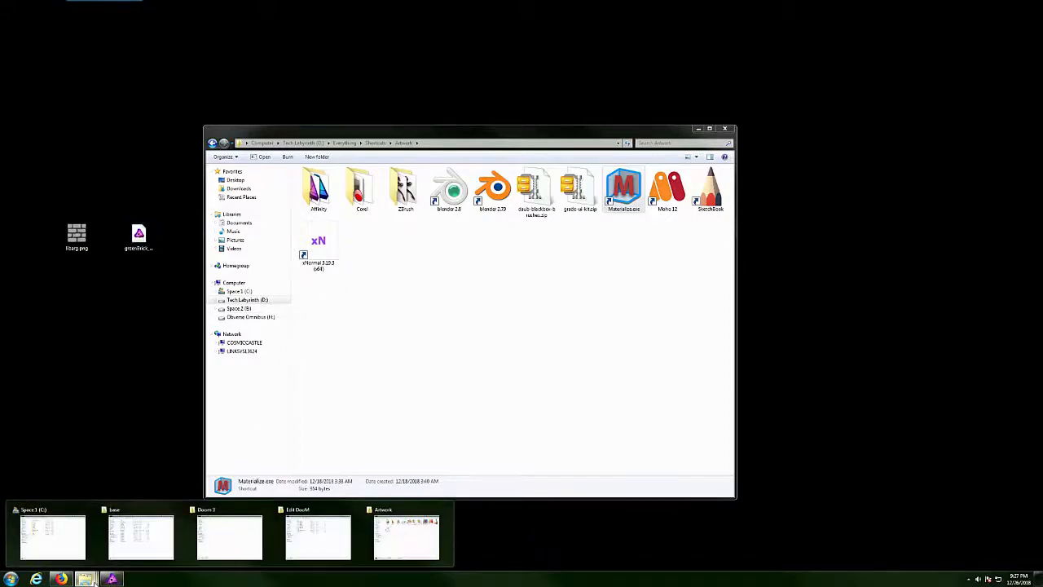
mouse_move(283, 538)
mouse_move(124, 548)
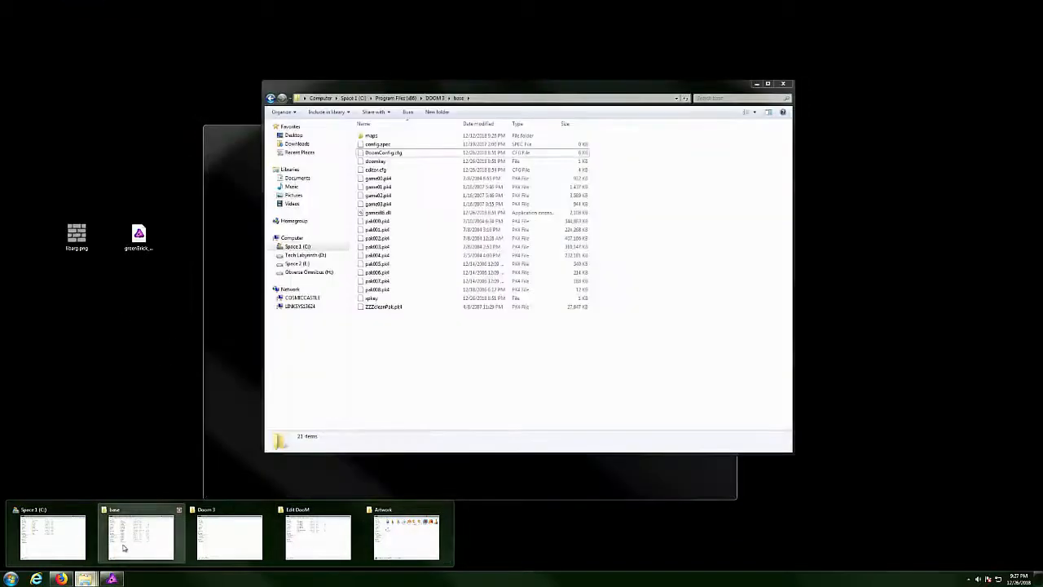
mouse_move(55, 552)
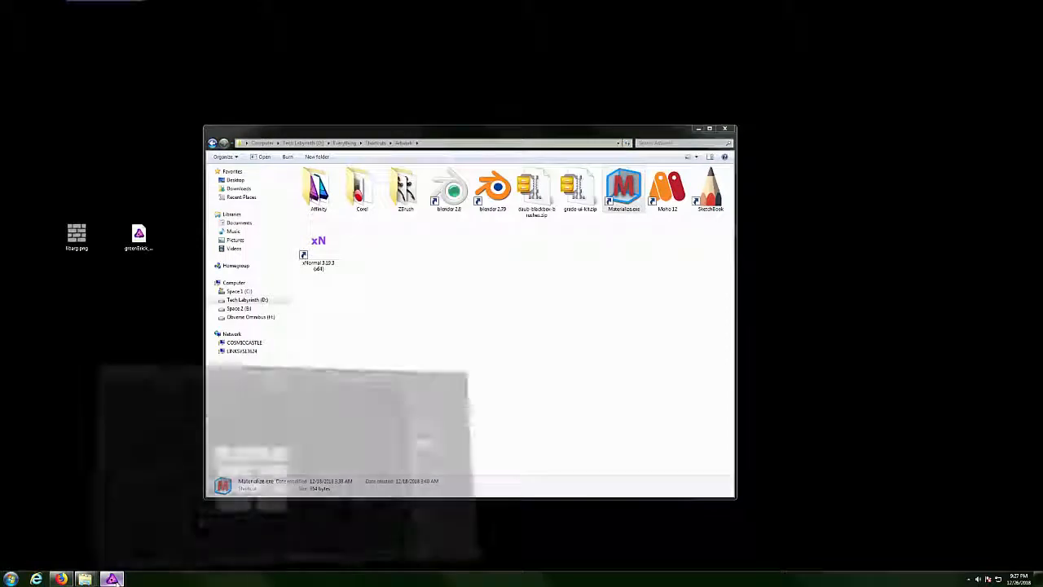
In Affinity Photo, group the painted brick Pixel and Rectangle layers together.
left_click(111, 579)
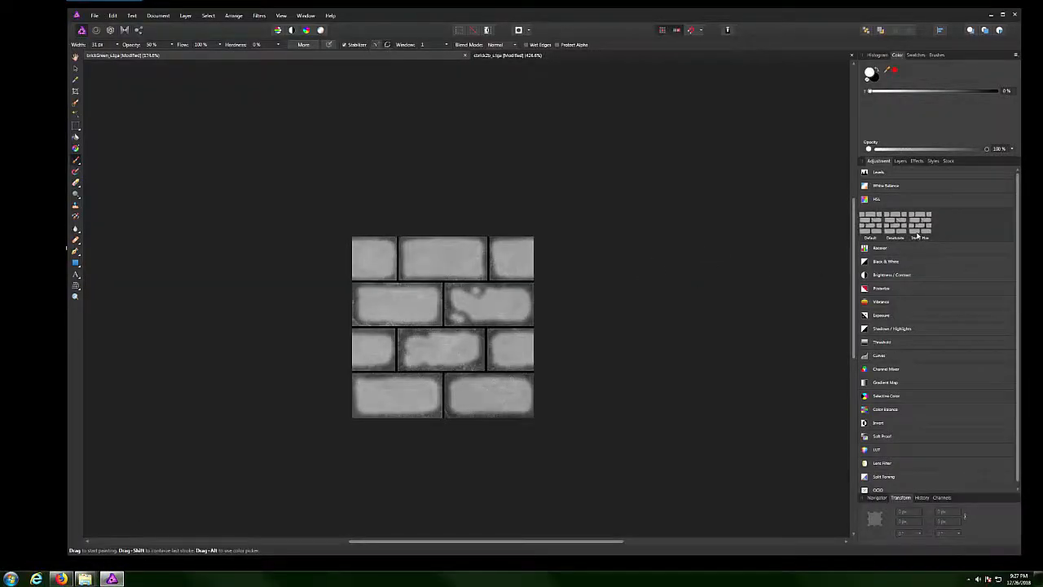
left_click(900, 161)
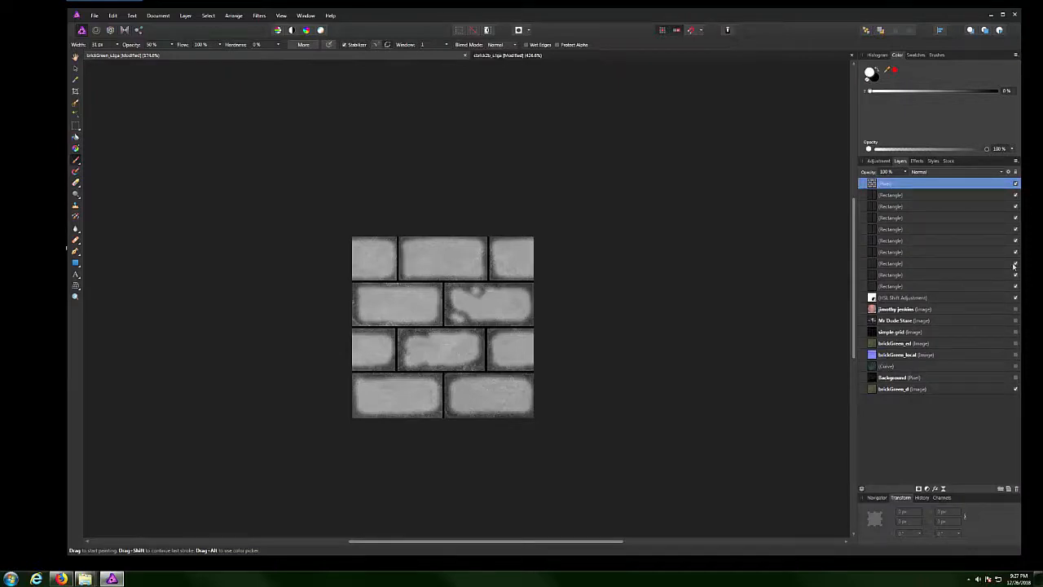
left_click(1014, 184)
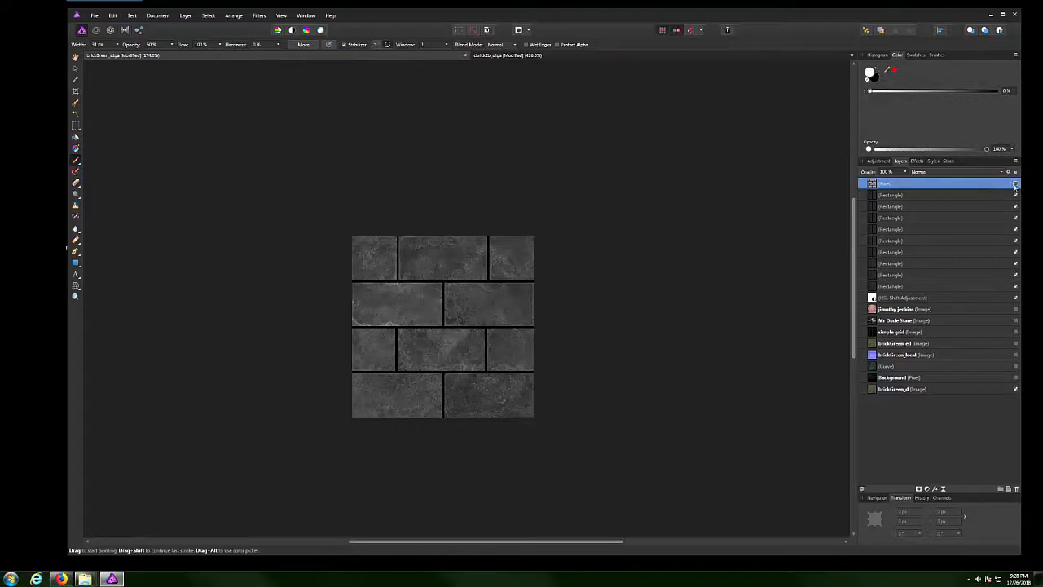
left_click(1014, 185)
right_click(930, 285)
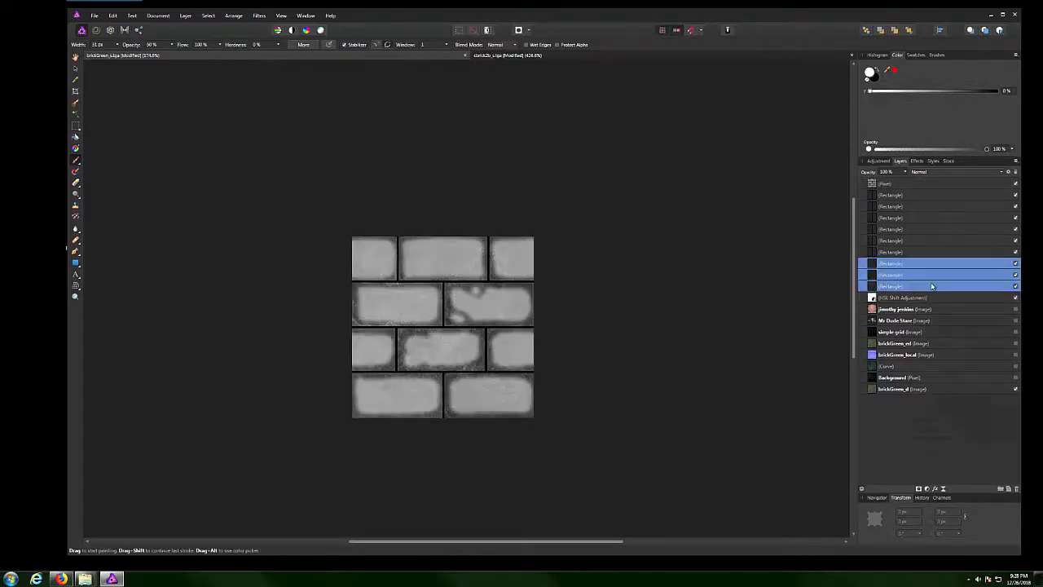
left_click(908, 184)
left_click(911, 289, "shift")
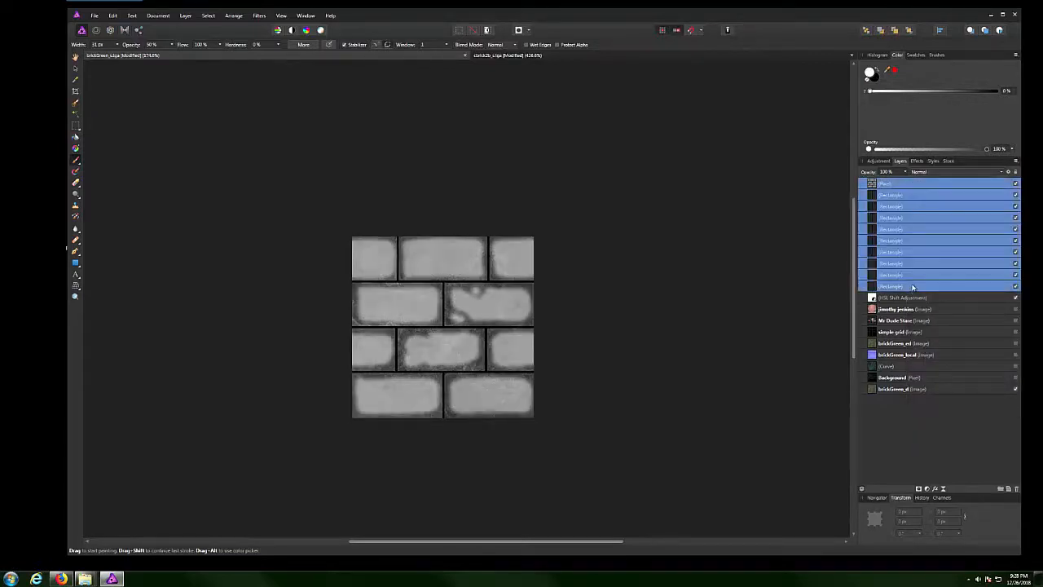
right_click(911, 291)
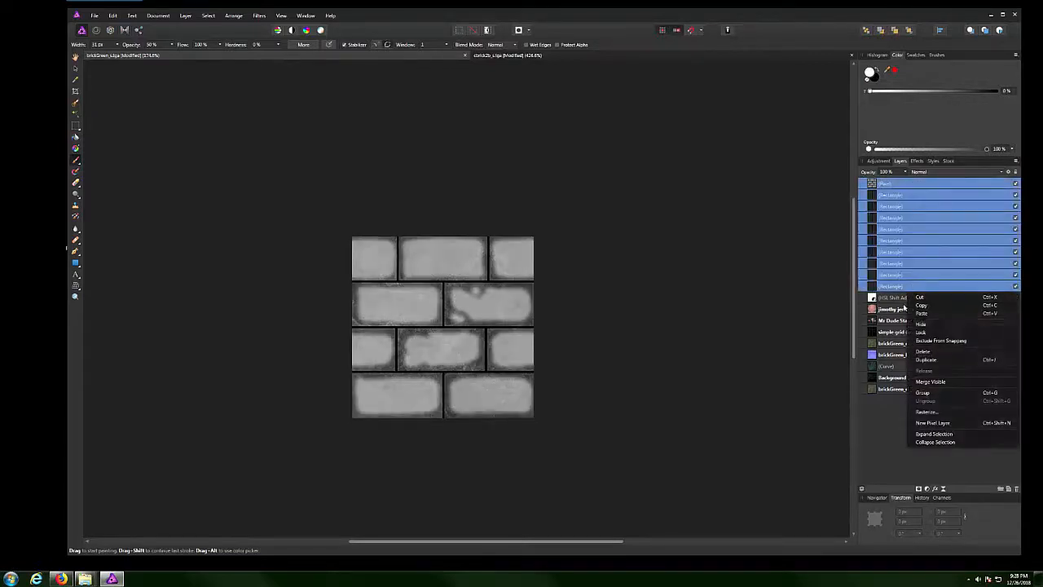
left_click(932, 393)
Hide the brick group and turn on the green HSL shift, Background and Curve layers.
right_click(910, 185)
left_click(1016, 185)
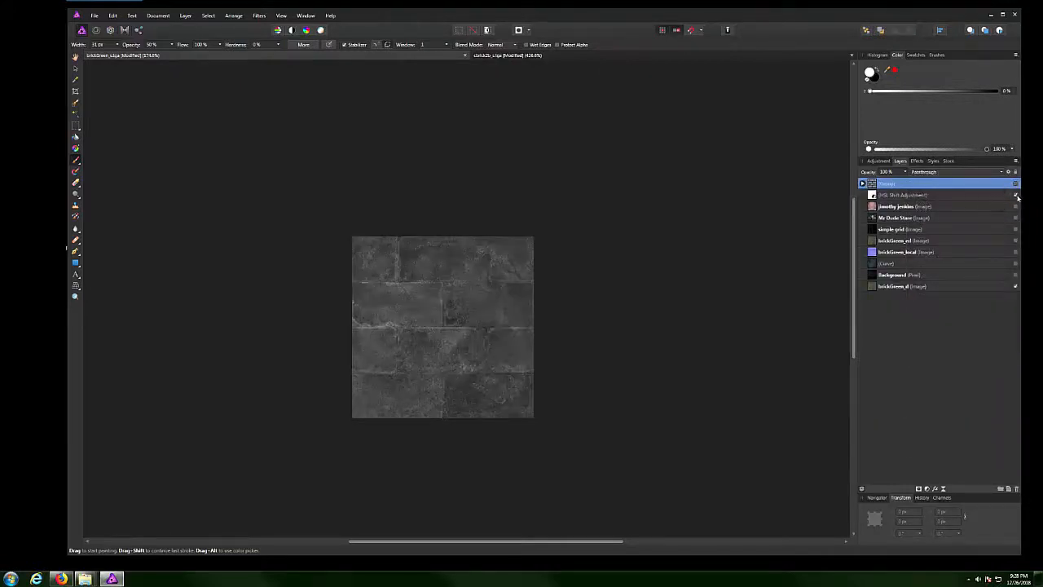
left_click(1016, 197)
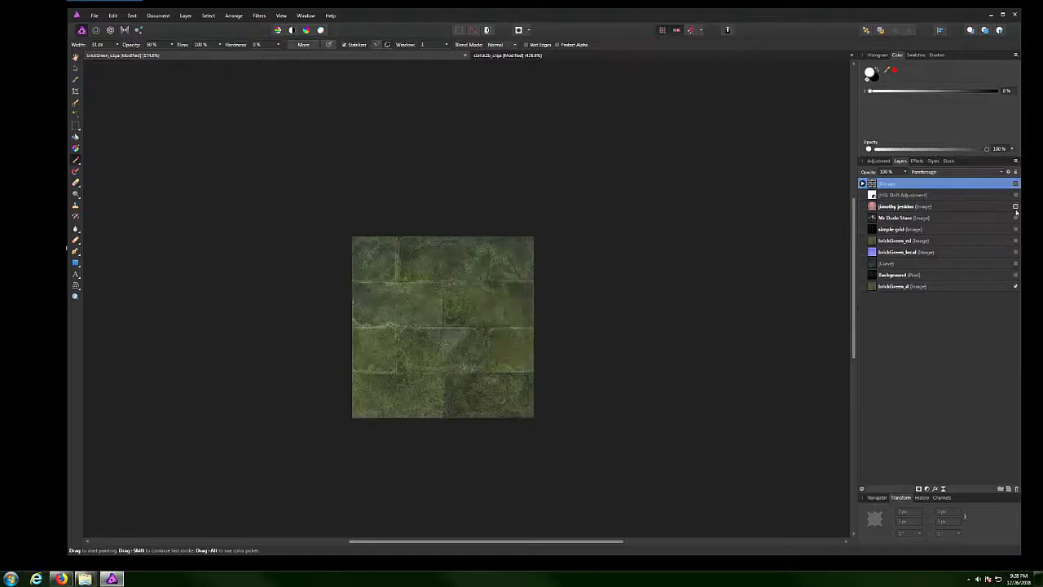
left_click(1015, 275)
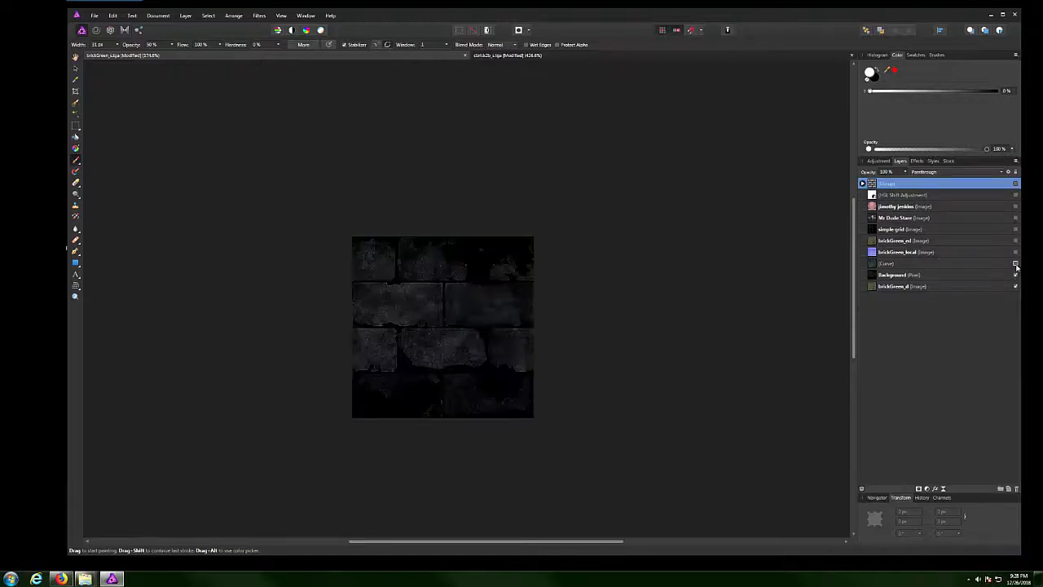
left_click(1015, 264)
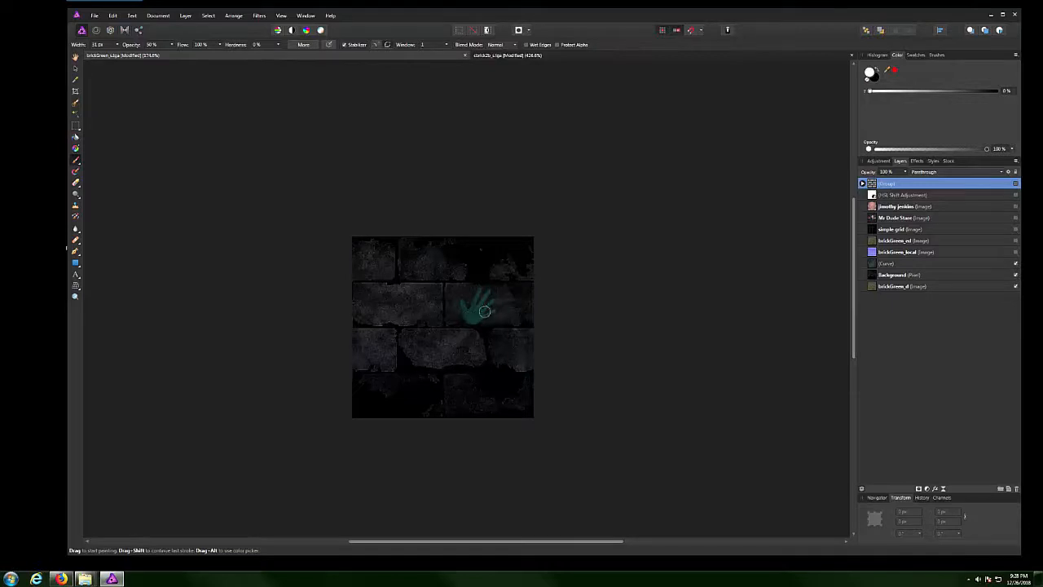
Export the image as a PNG named brasfa.png to the Desktop.
left_click(95, 16)
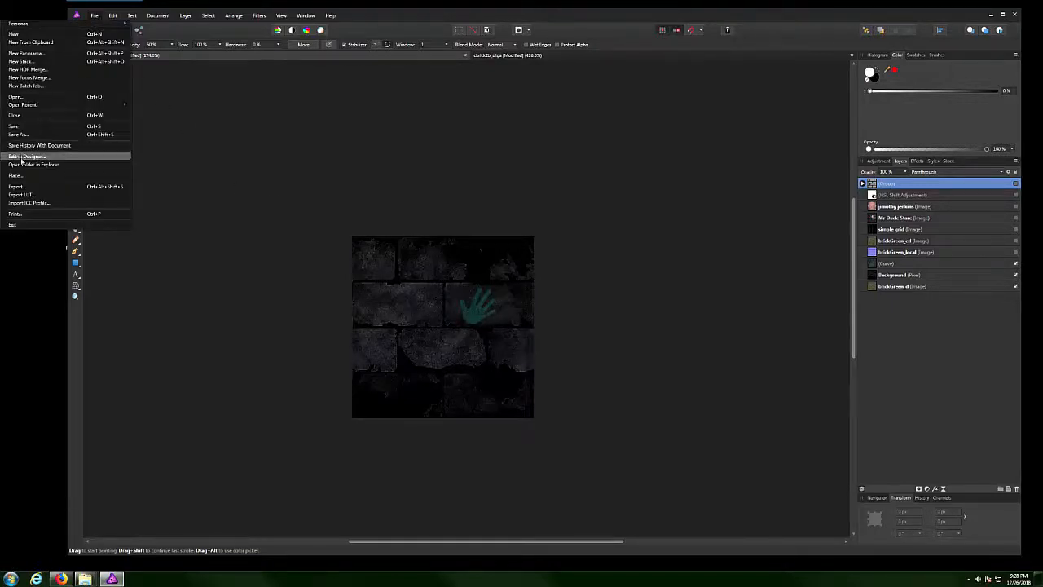
left_click(55, 187)
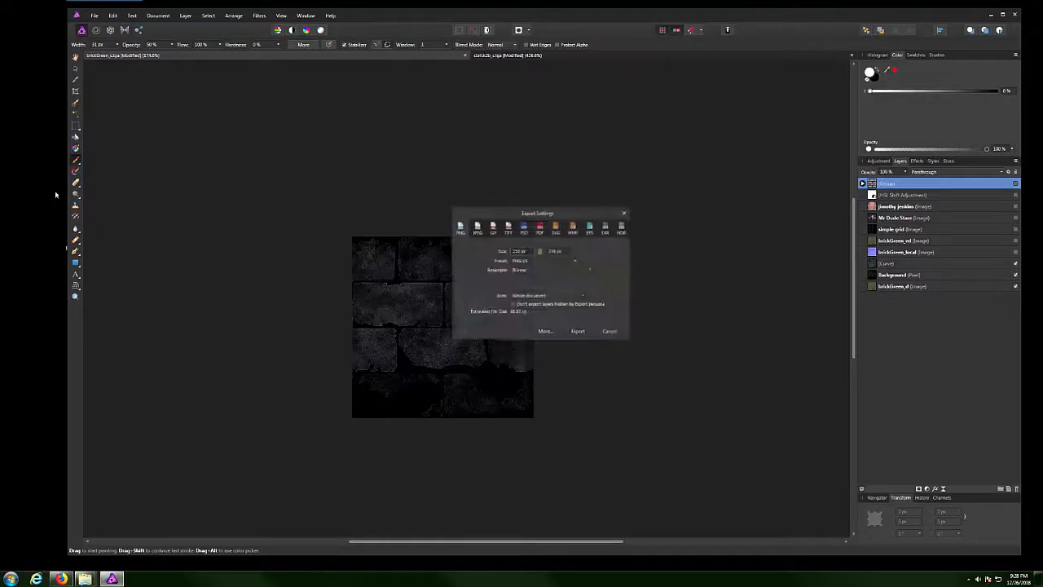
left_click(578, 331)
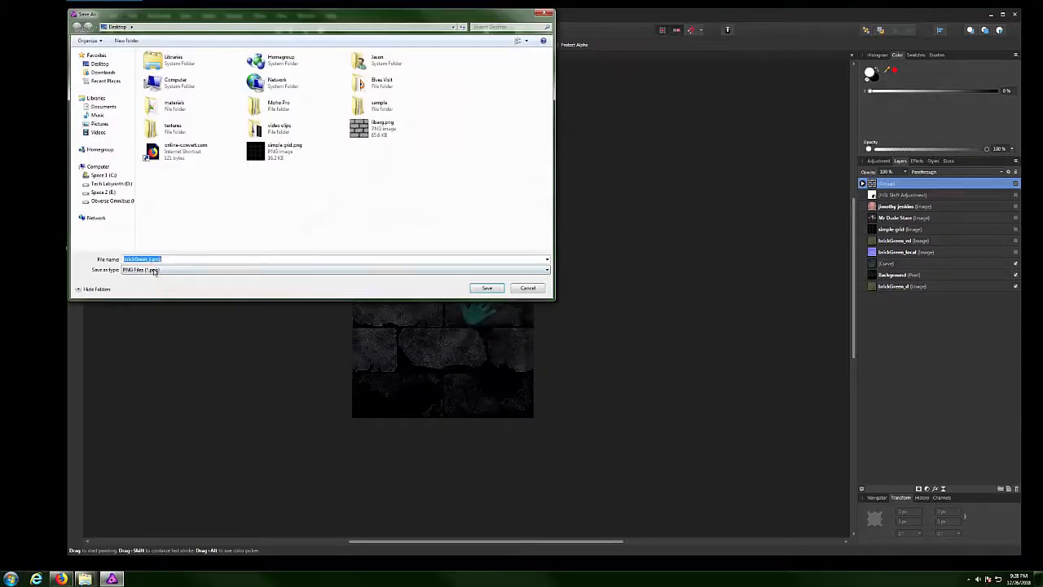
left_click(153, 260)
left_click_drag(152, 260, 128, 260)
type("asfa")
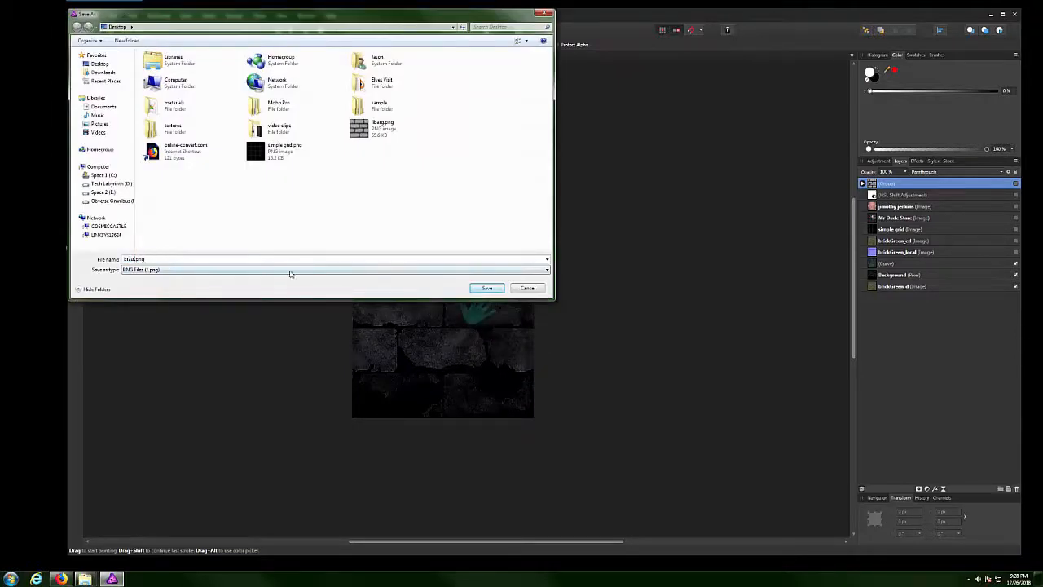
left_click(486, 289)
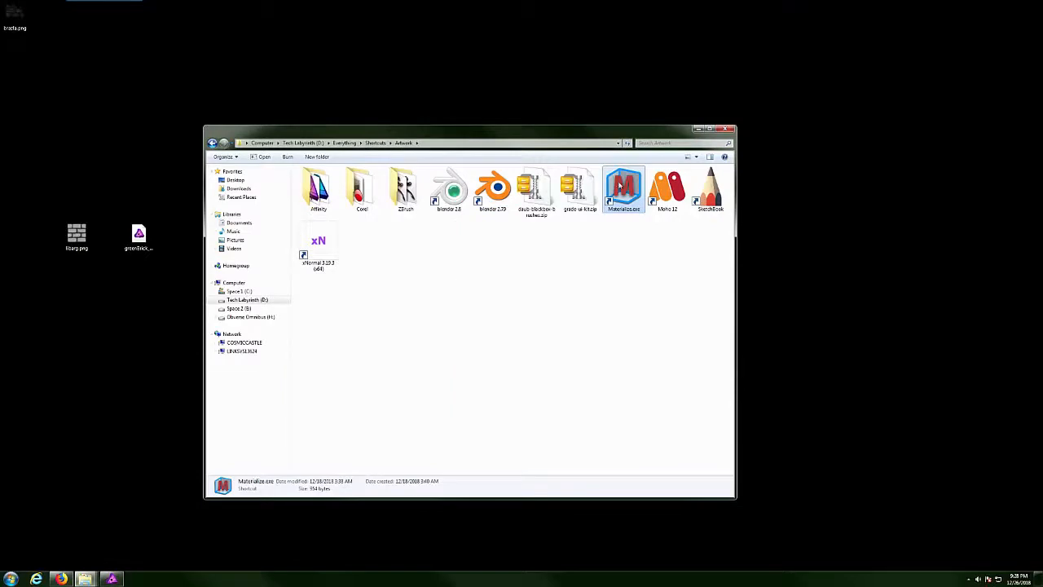
In Materialize, load brasfa.png as the Diffuse Map, choose TGA, and save the project to the Desktop.
double_click(627, 187)
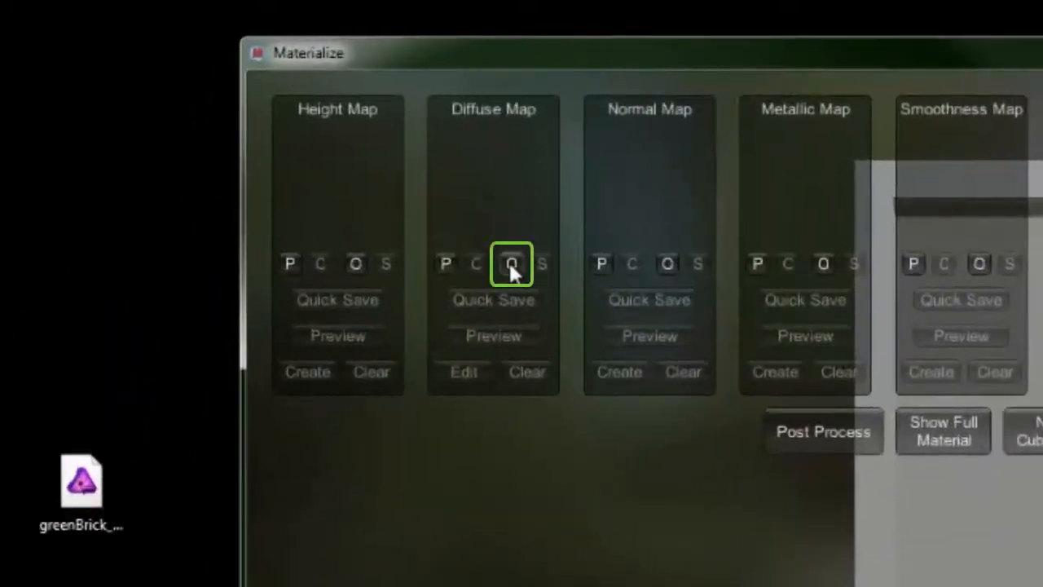
left_click(511, 267)
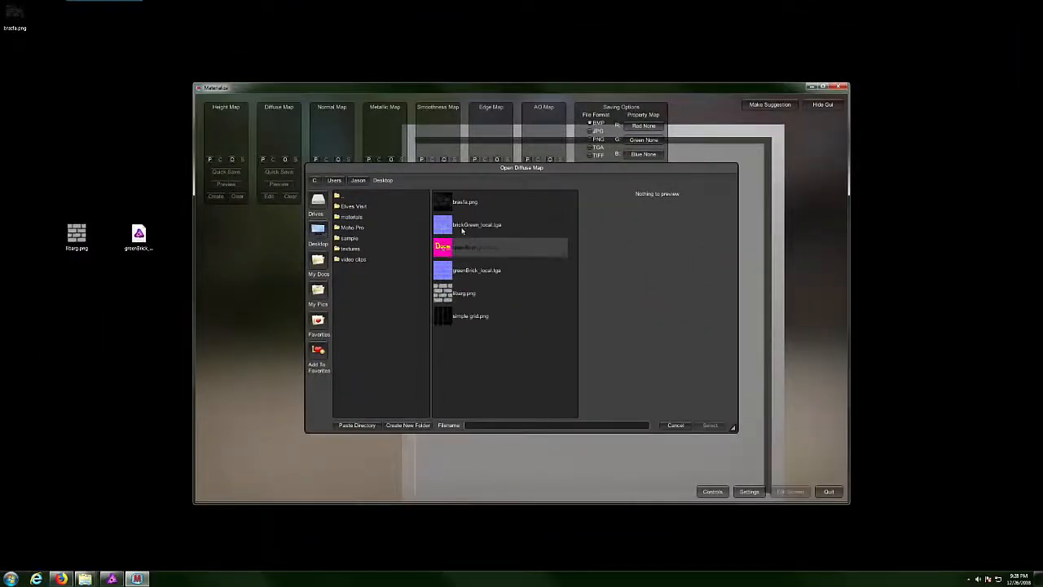
left_click(459, 201)
left_click(708, 425)
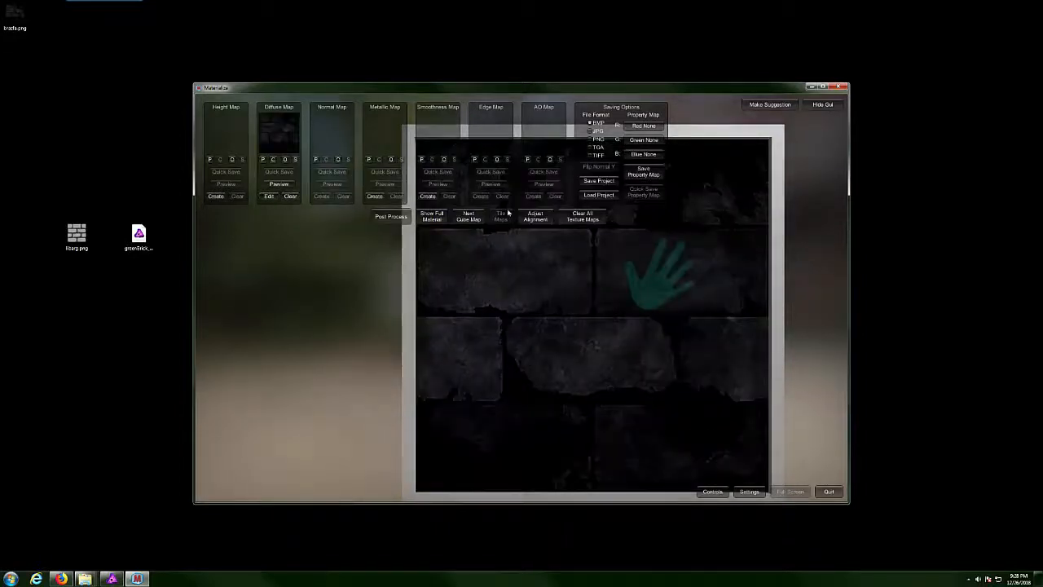
left_click(591, 147)
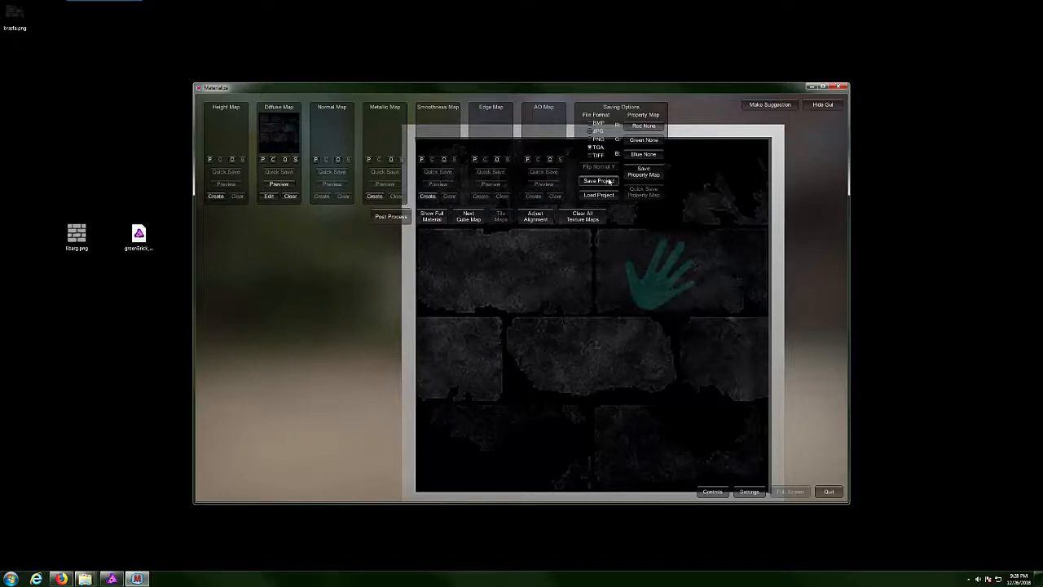
left_click(608, 180)
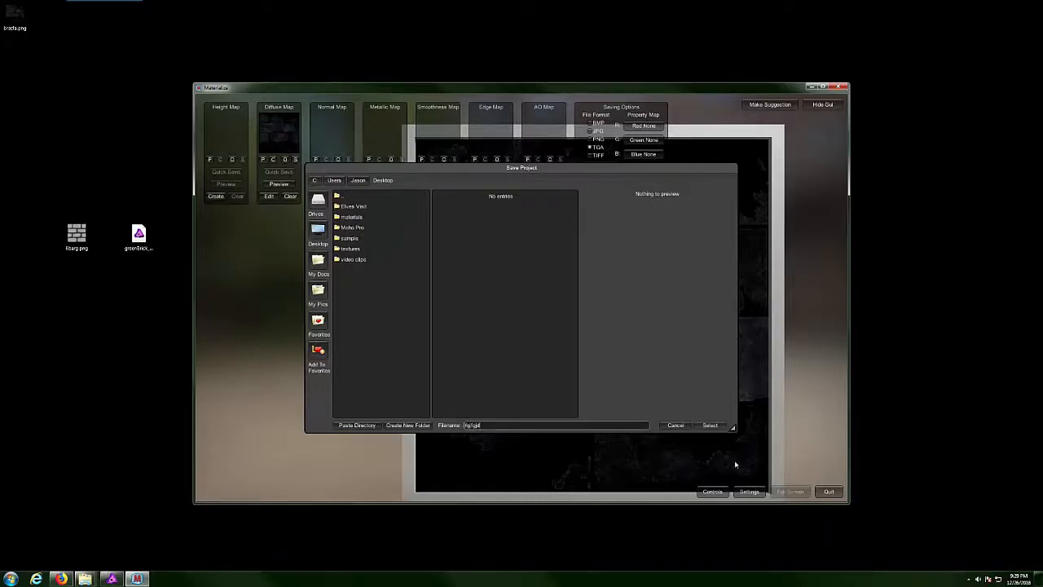
left_click(710, 424)
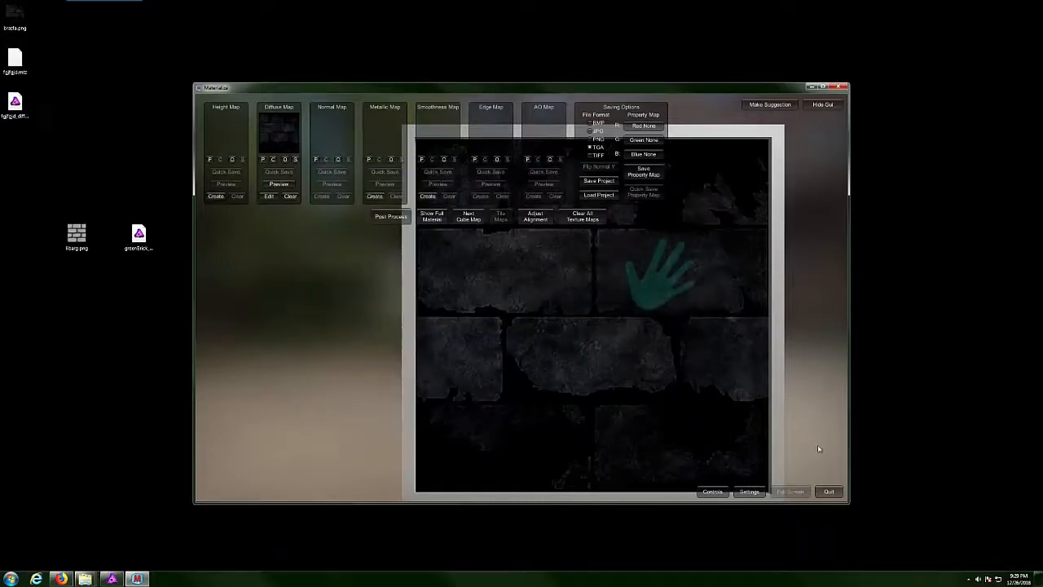
Close Materialize and delete brasfa.png and the project file from the desktop.
left_click(839, 86)
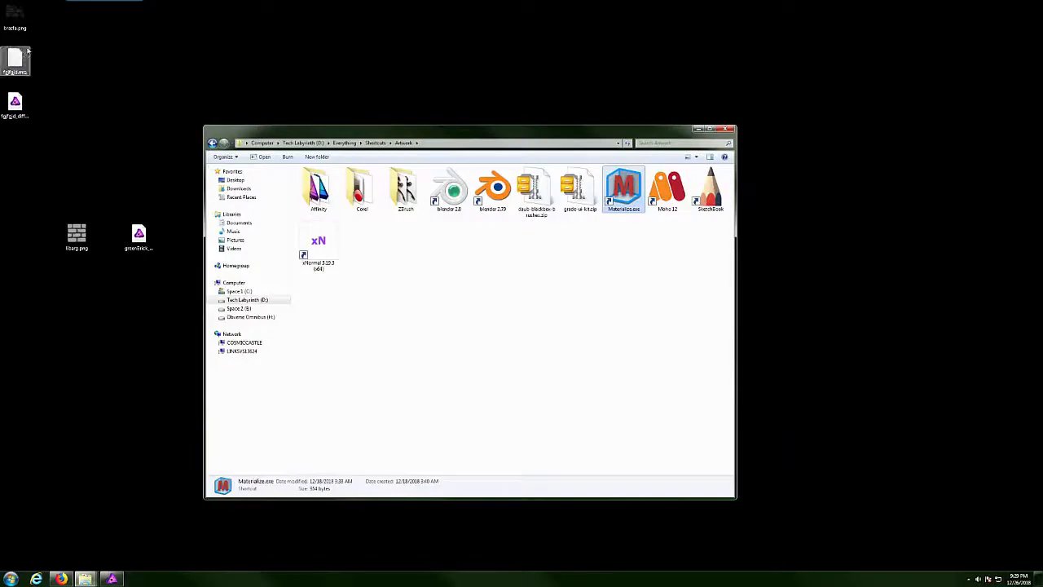
left_click_drag(43, 6, 19, 66)
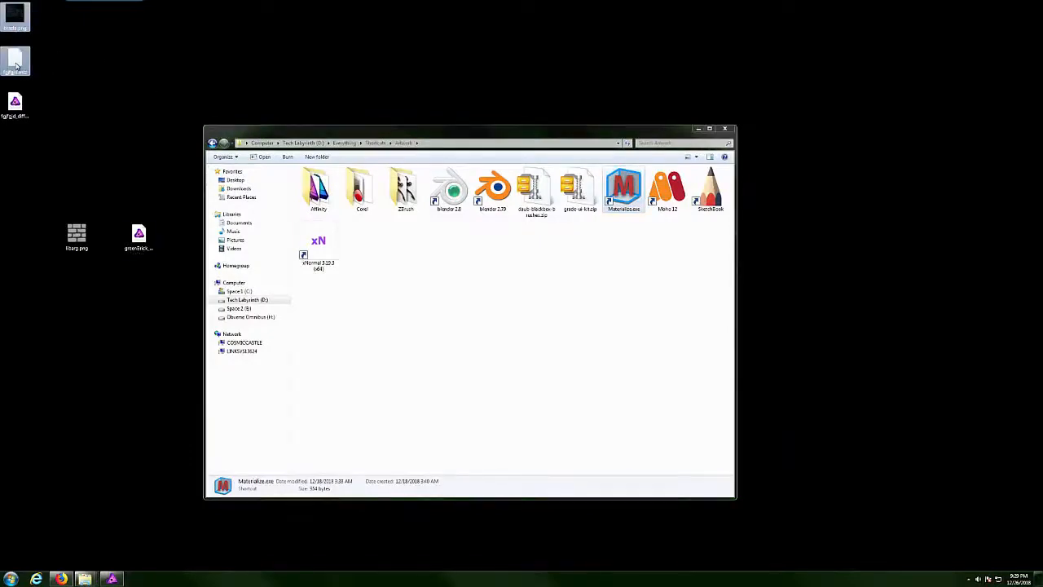
right_click(18, 66)
left_click(30, 162)
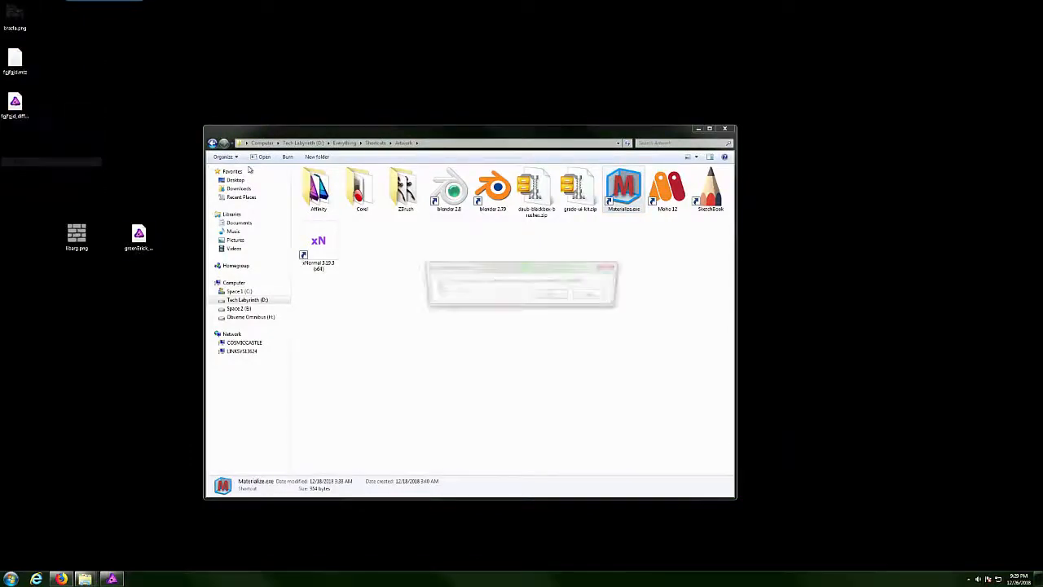
left_click(553, 299)
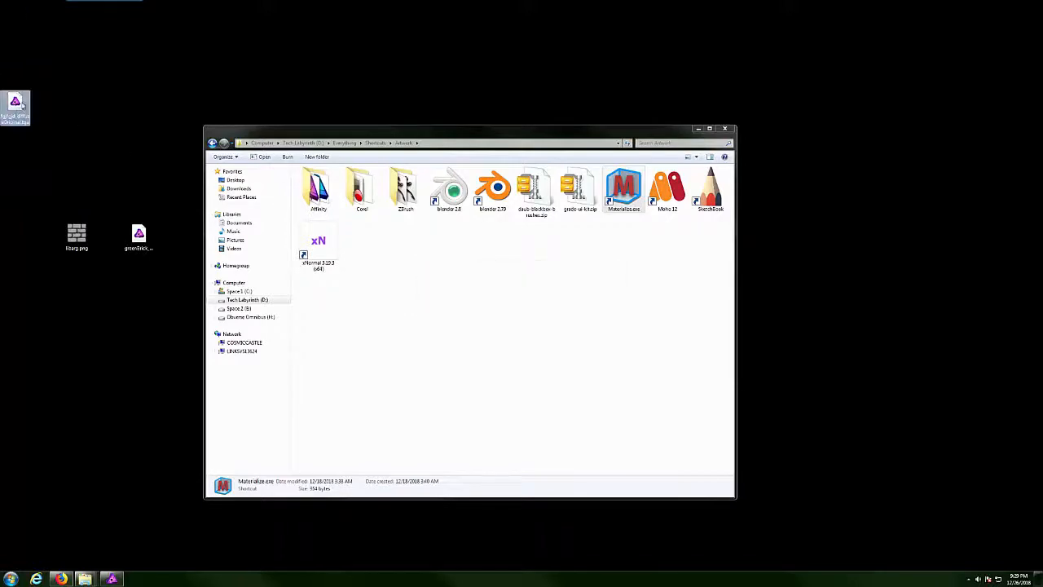
Move the diffuse TGA beside the other greenBrick file, rename it 'greenBrick', and minimise Artwork.
left_click_drag(25, 105, 182, 234)
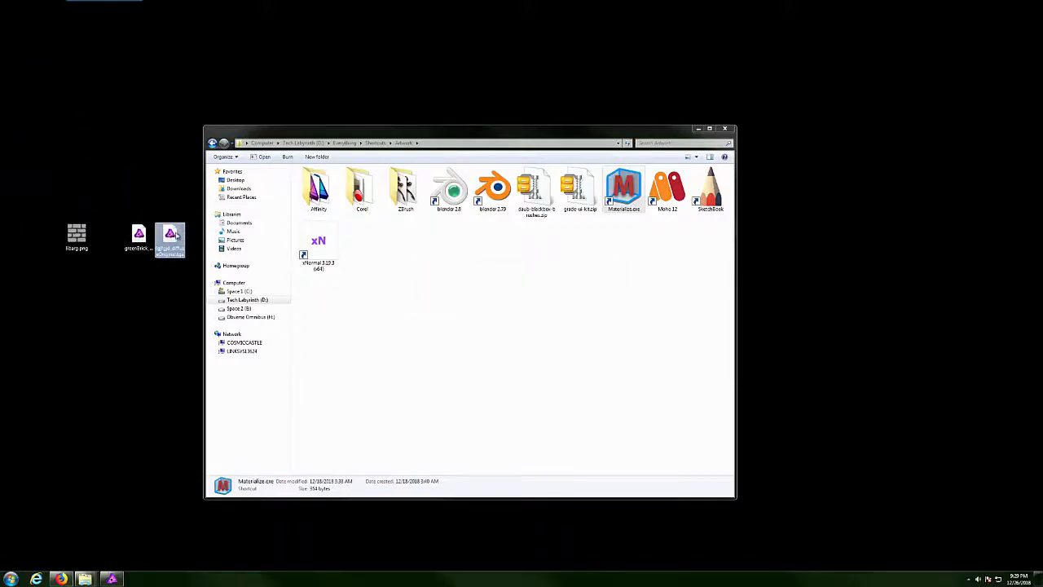
right_click(175, 235)
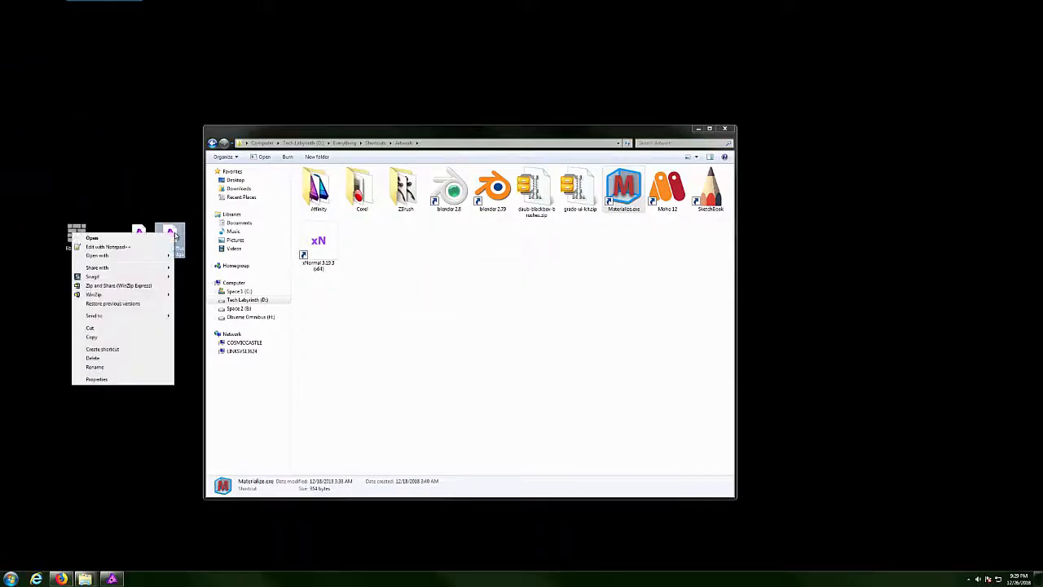
left_click(137, 368)
type("green")
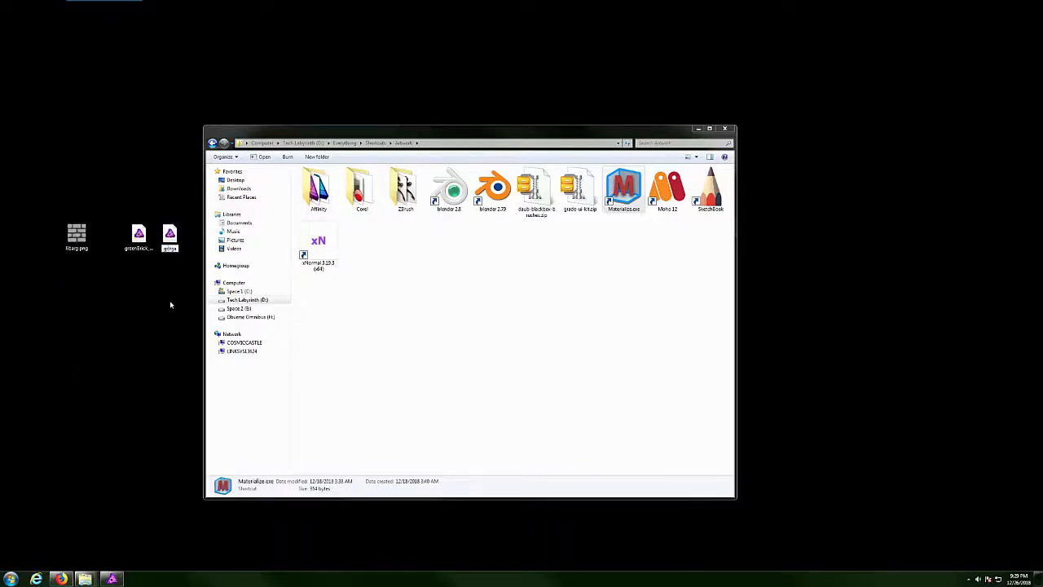
type("Brick_s.tga")
key("Return")
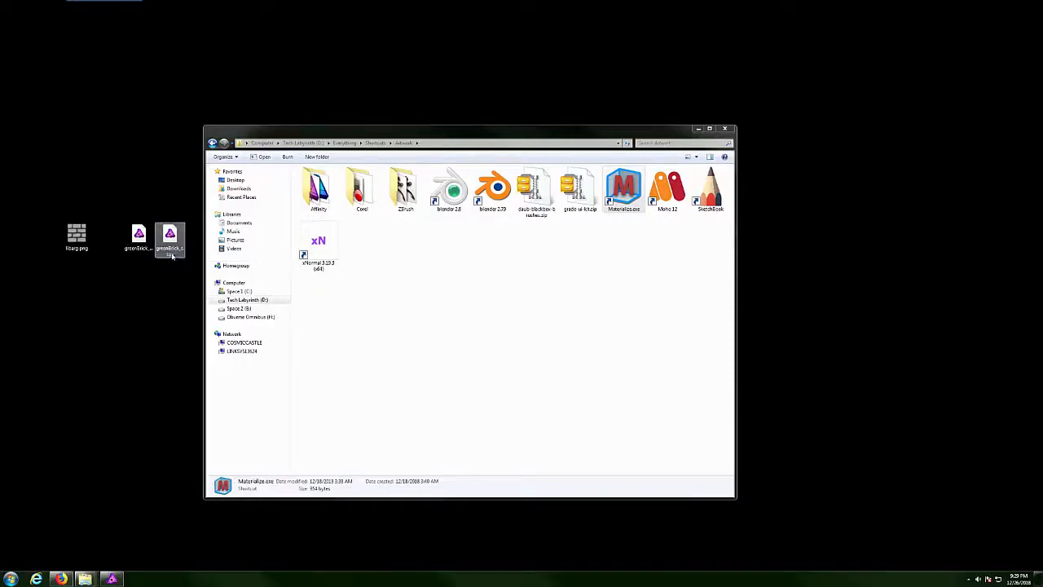
left_click(178, 345)
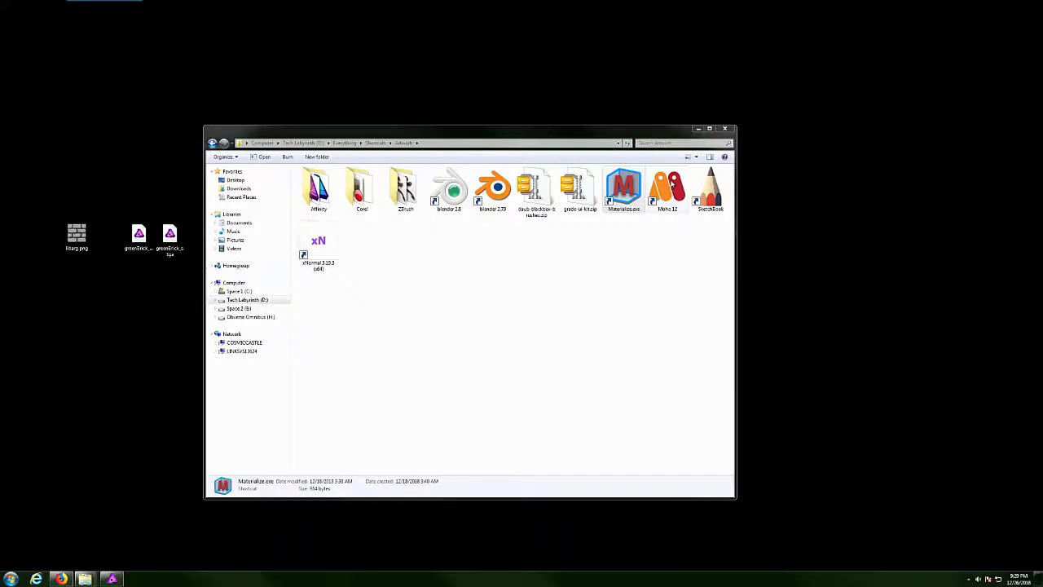
left_click(697, 129)
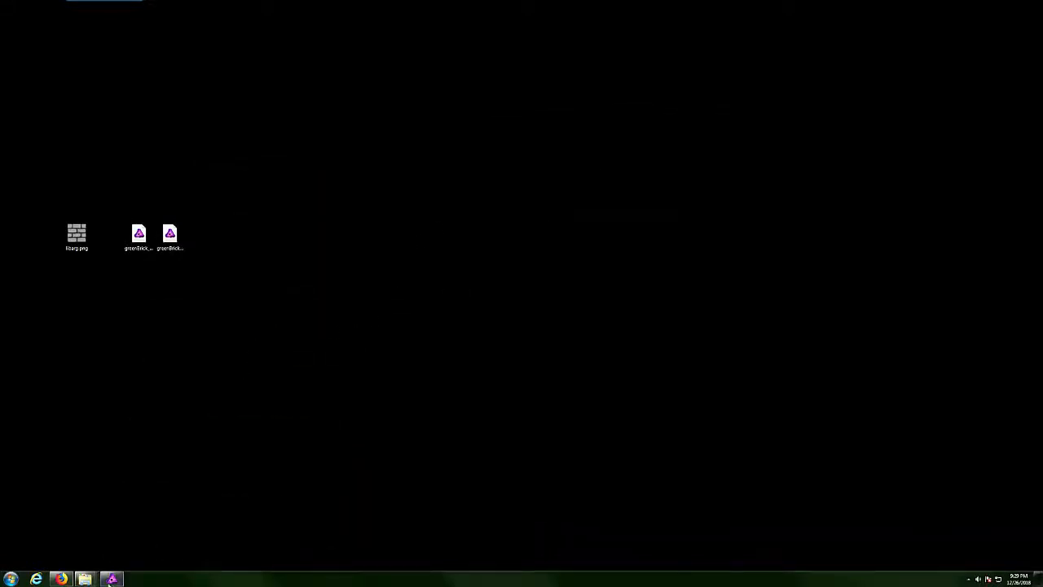
Switch to the drive C window and create a new folder named textures.
mouse_move(85, 576)
left_click(103, 546)
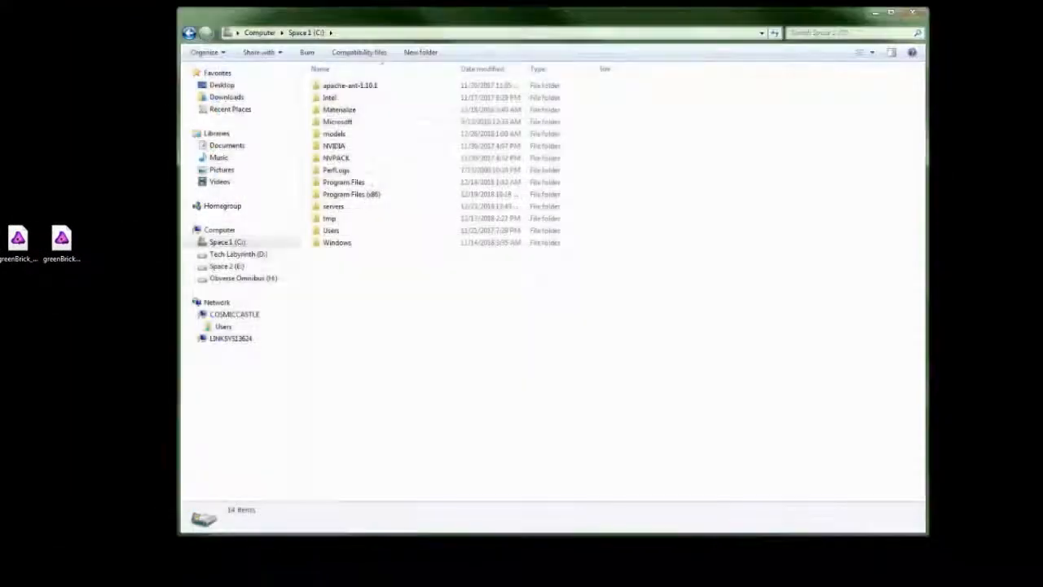
left_click(211, 538)
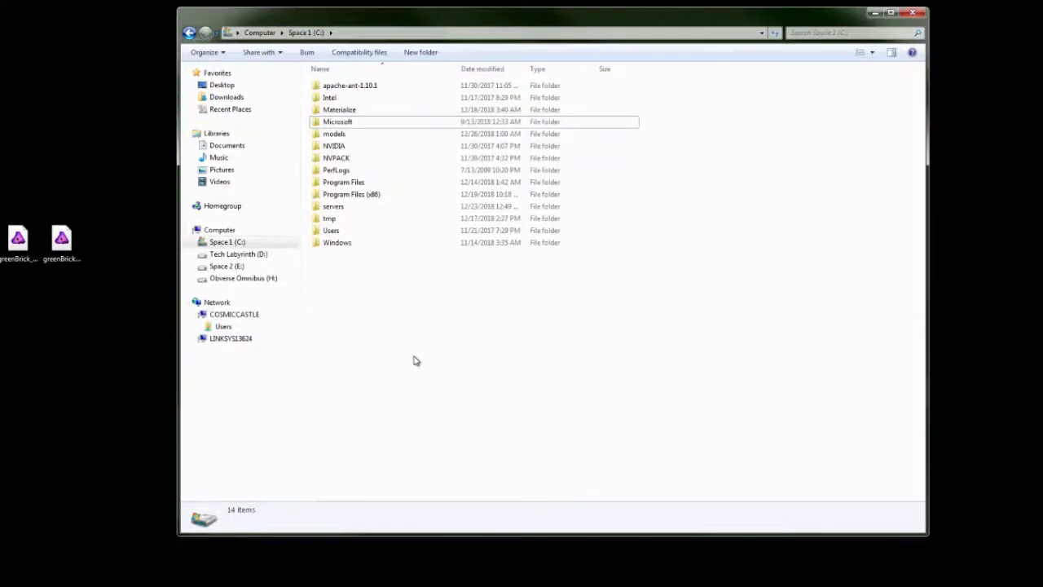
right_click(401, 399)
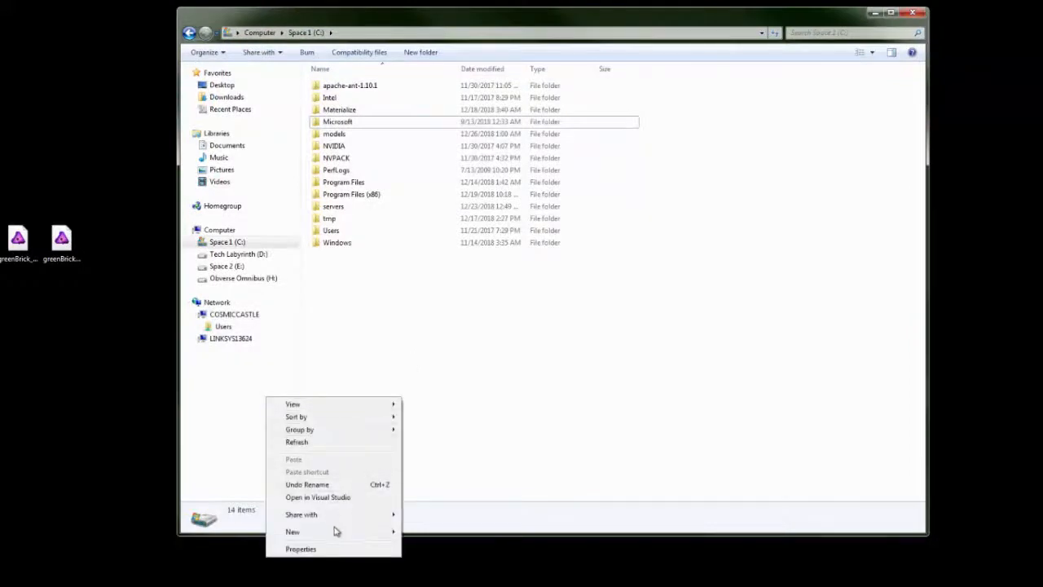
mouse_move(334, 532)
left_click(230, 531)
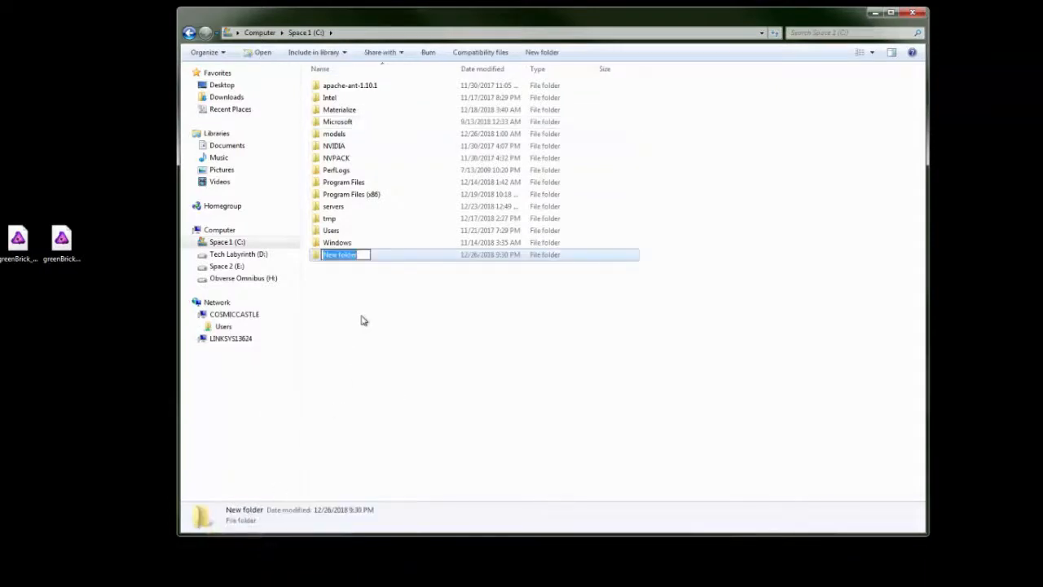
type("textures")
key("Return")
Create a second folder named materials on drive C.
right_click(363, 320)
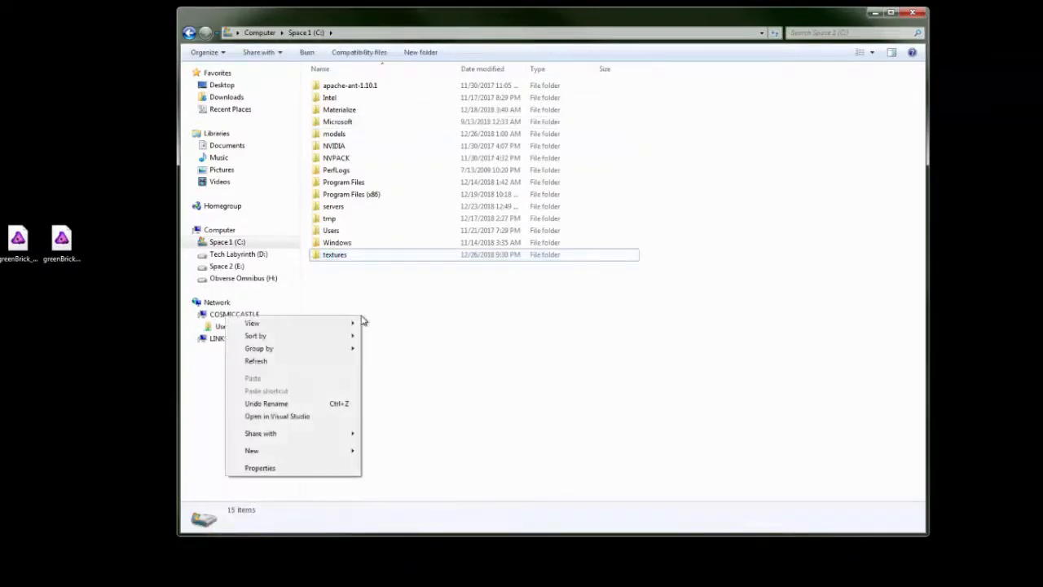
mouse_move(310, 450)
left_click(193, 450)
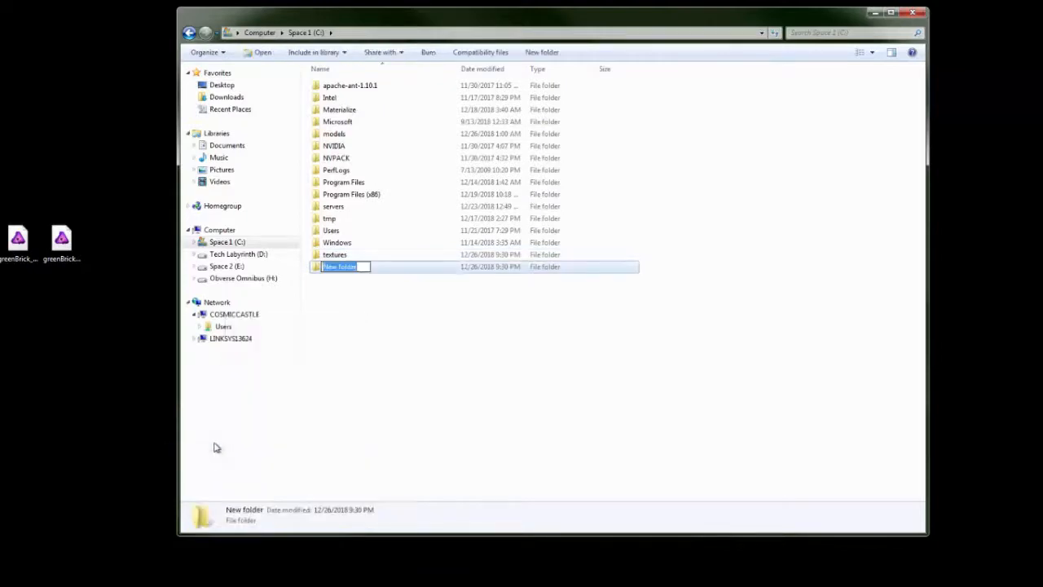
type("materials")
key("Return")
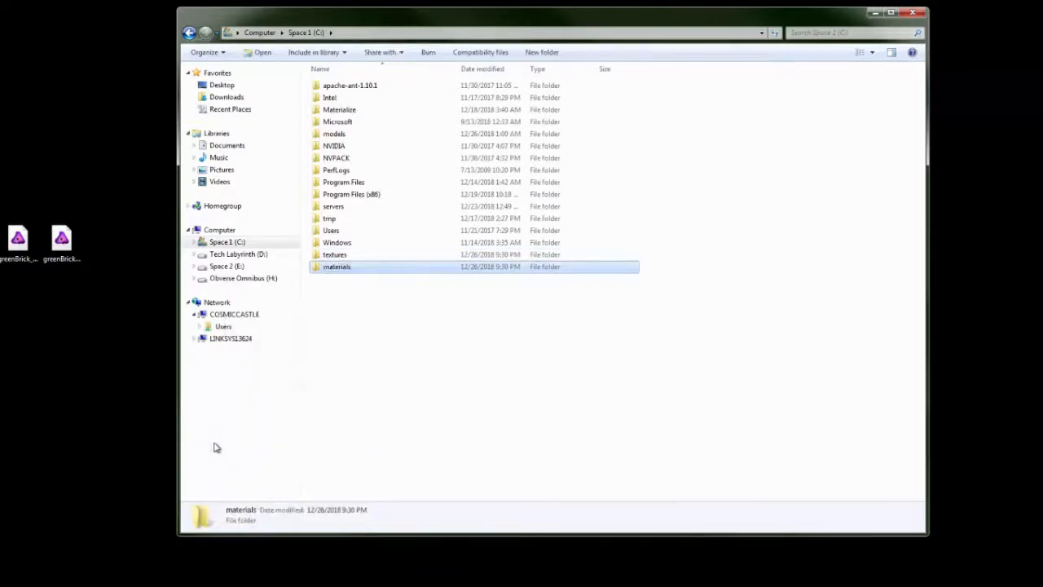
Inside the textures folder, create a folder named custom.
double_click(336, 255)
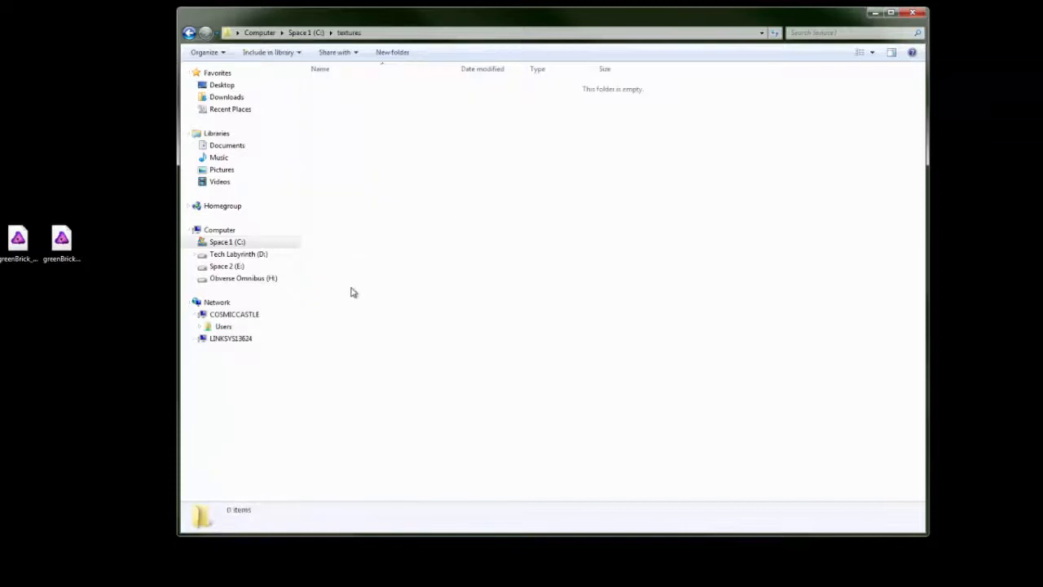
right_click(350, 290)
mouse_move(293, 440)
left_click(170, 444)
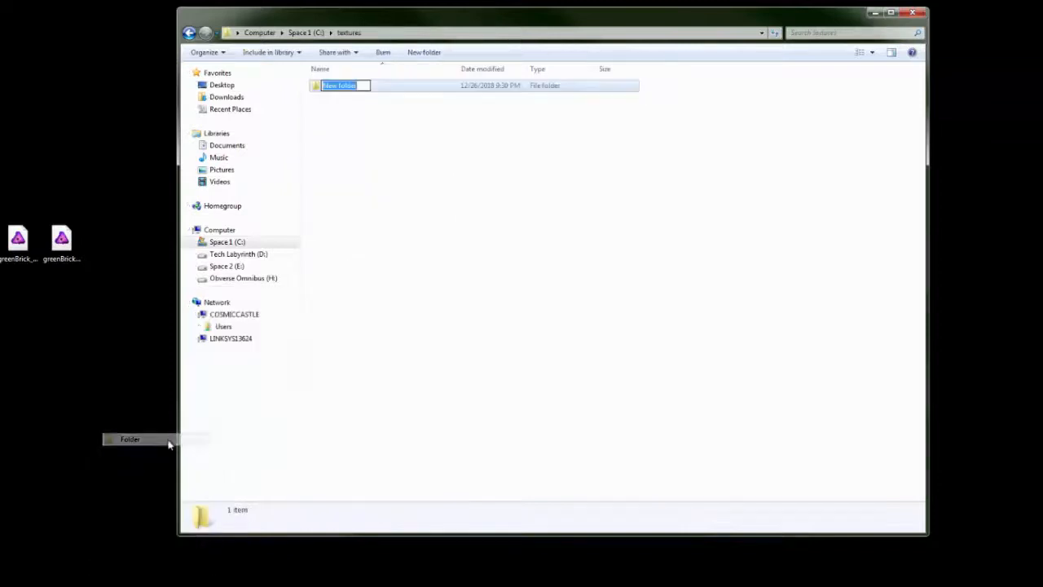
type("custom")
key("Return")
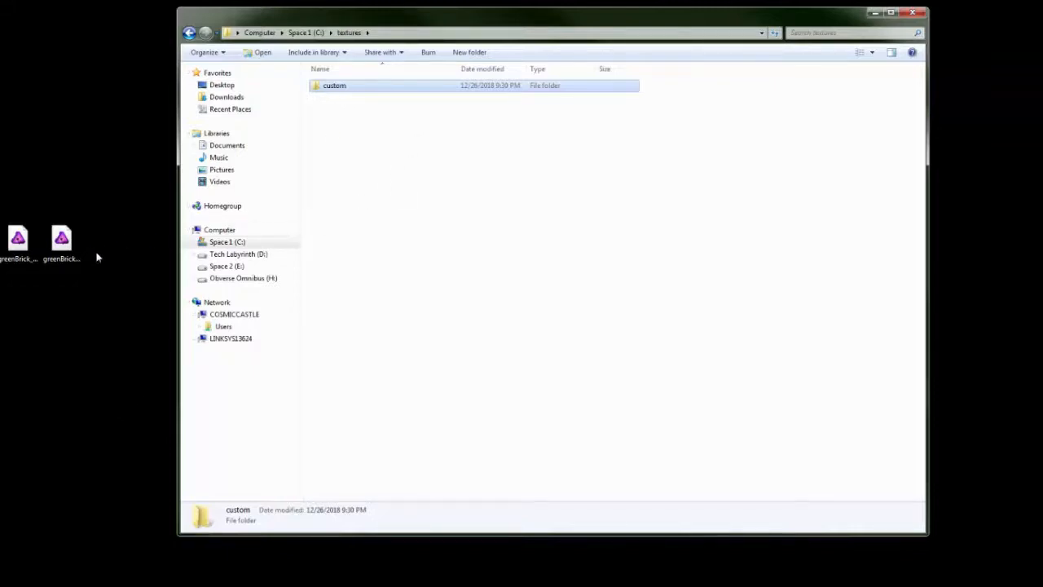
Inside custom, create a greenBrick folder and open it.
double_click(356, 90)
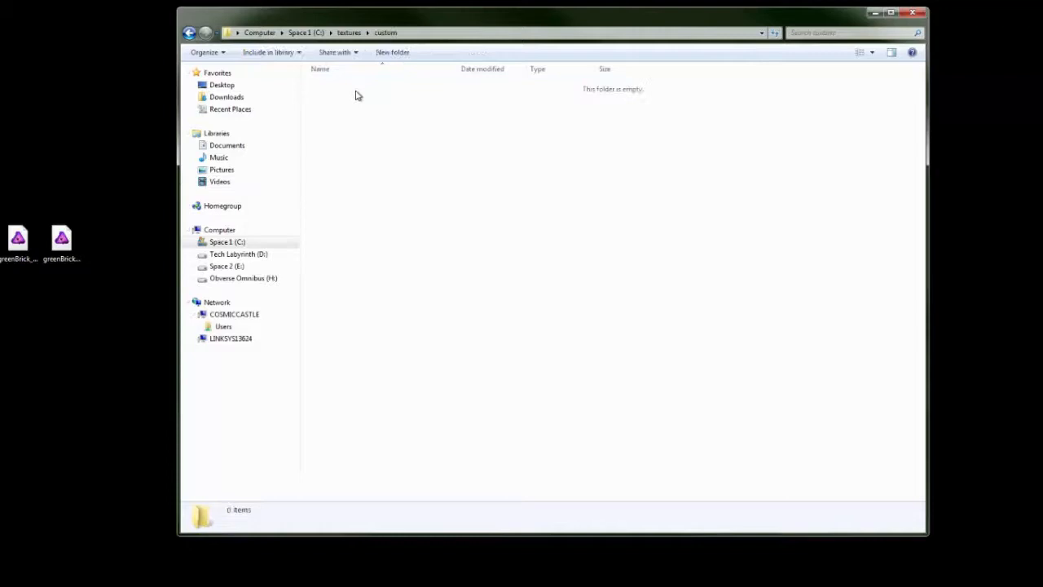
right_click(393, 220)
mouse_move(345, 366)
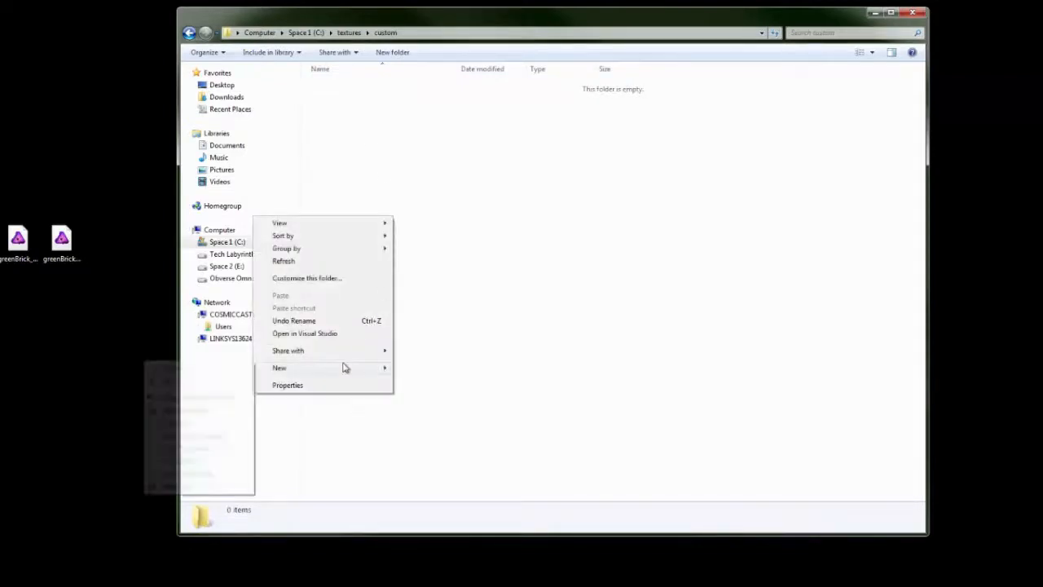
left_click(239, 369)
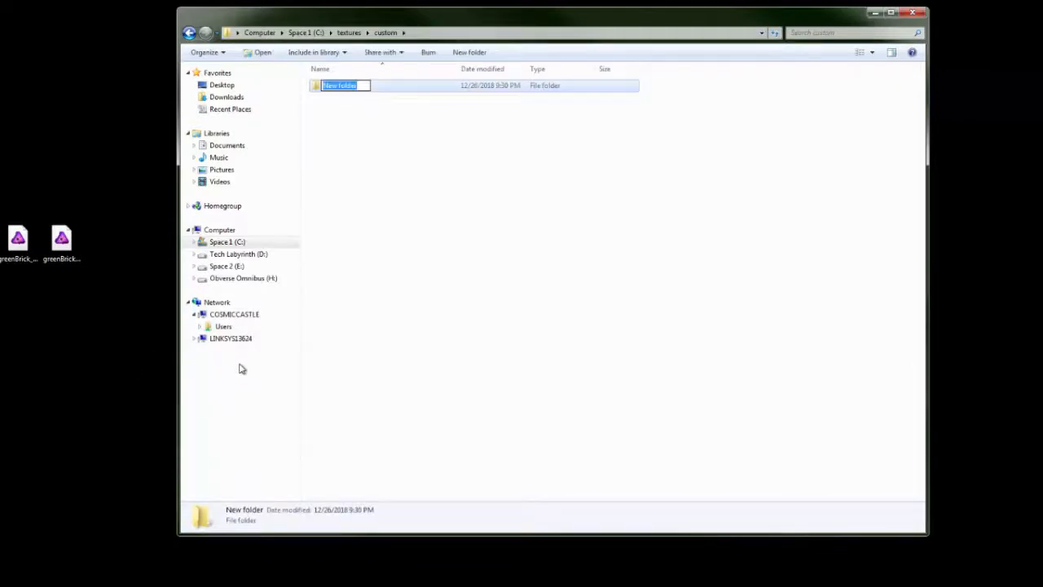
type("greenBrick")
key("Return")
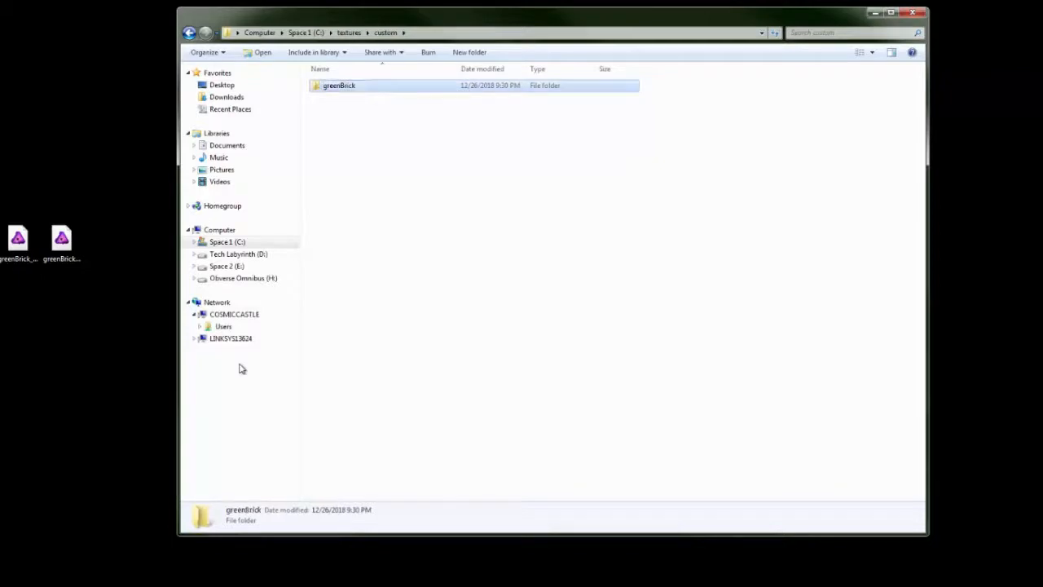
double_click(366, 93)
Move the two greenBrick desktop images into the folder and open textures\custom\brickGreen in another window.
left_click_drag(99, 192, 346, 245)
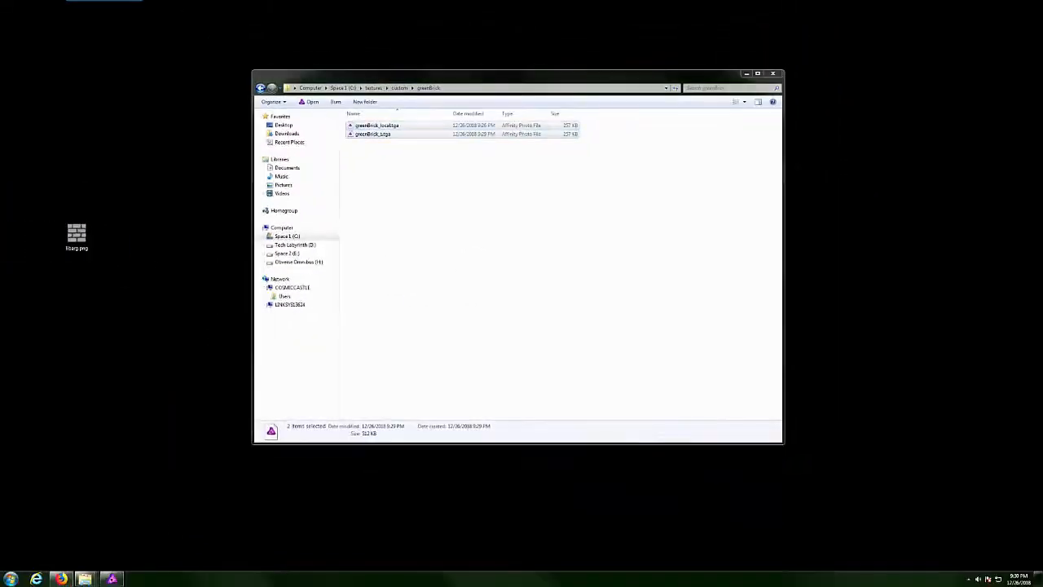
double_click(17, 232)
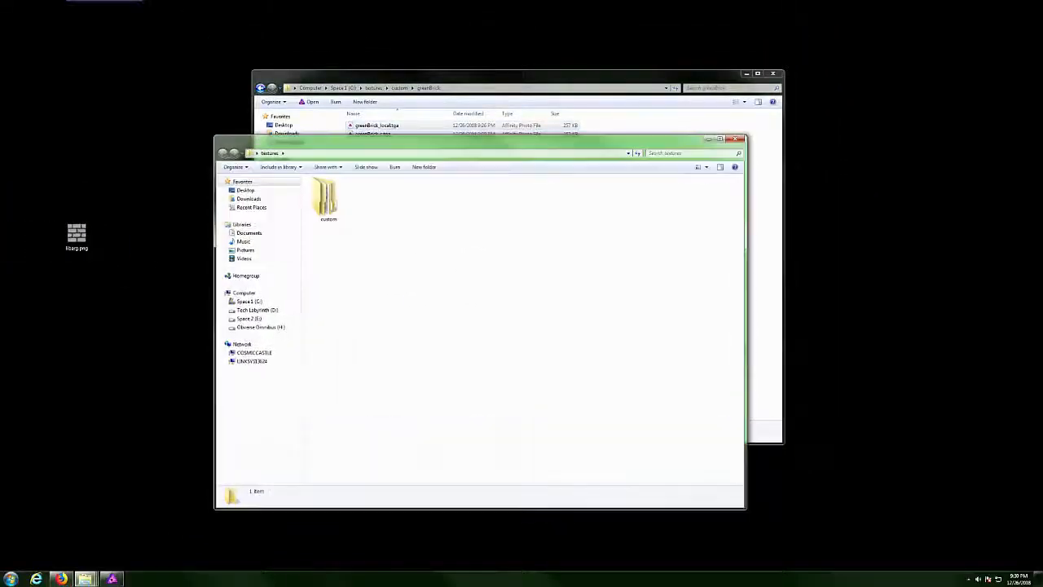
double_click(324, 194)
double_click(328, 191)
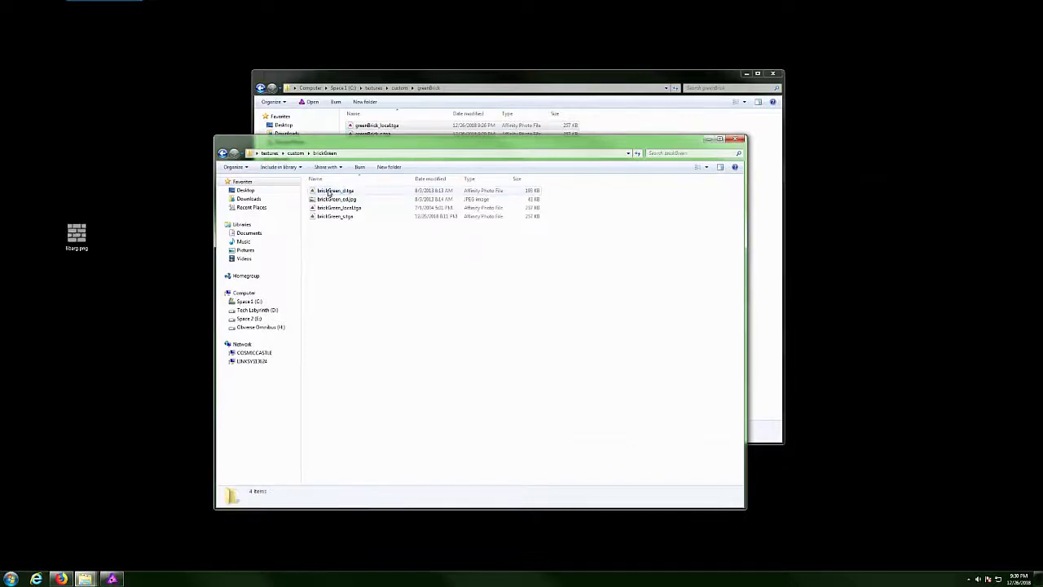
Copy brickGreen_d.tga and brickGreen_ed.jpg into greenBrick, then close the brickGreen window.
left_click(328, 191)
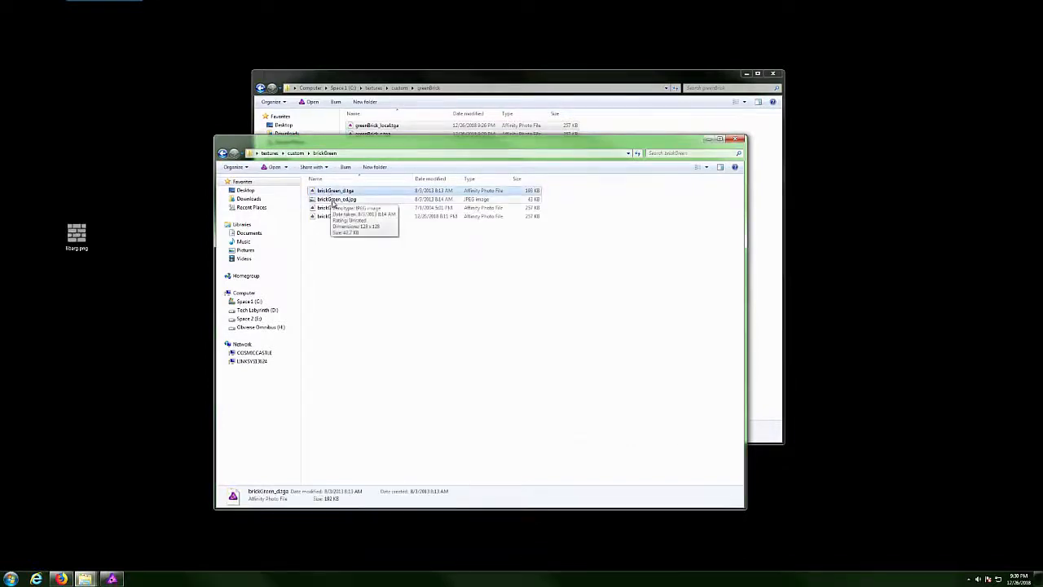
left_click(334, 200, "ctrl")
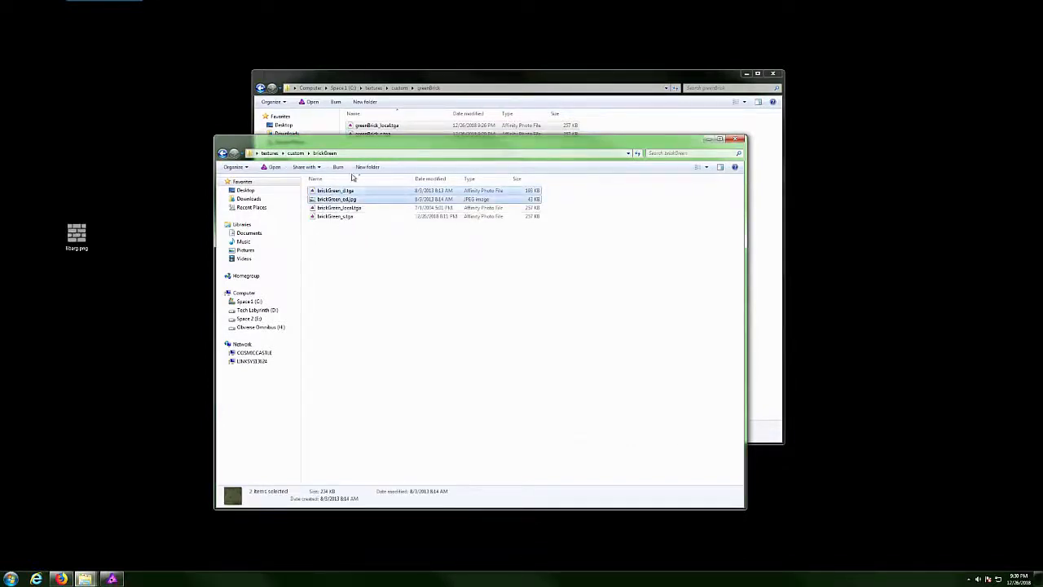
left_click_drag(360, 142, 348, 215)
mouse_move(323, 265)
left_mouse_down()
mouse_move(334, 257)
mouse_move(330, 267)
left_mouse_up()
right_click(329, 266)
left_click(255, 346)
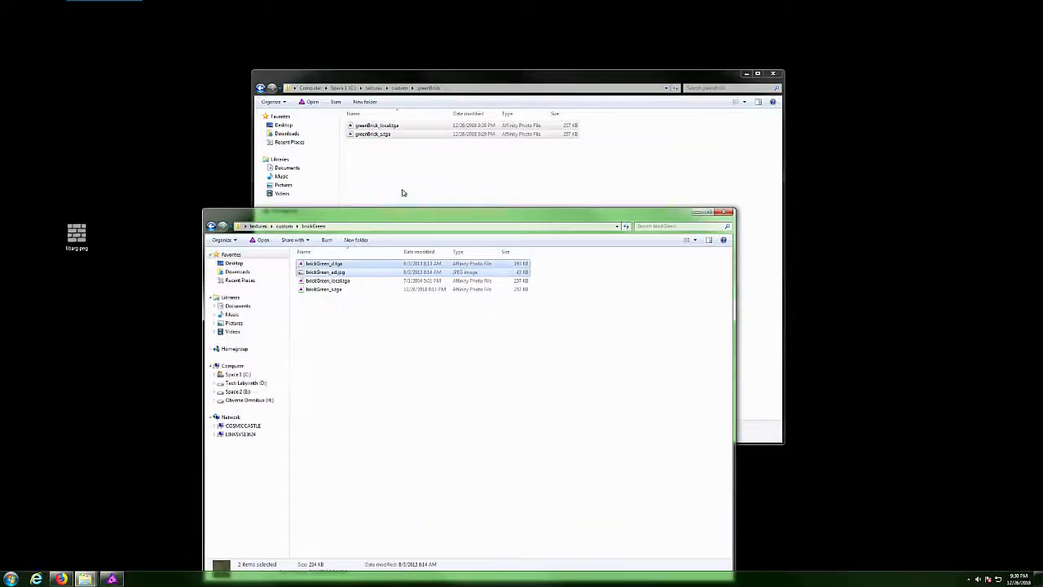
right_click(402, 192)
left_click(345, 248)
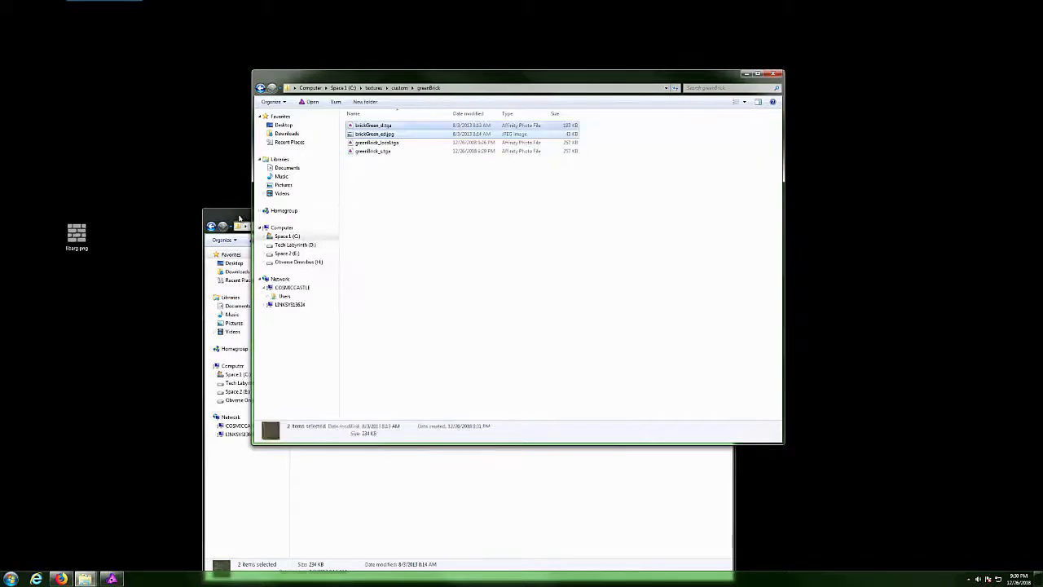
left_click(241, 217)
left_click(723, 213)
left_click(398, 180)
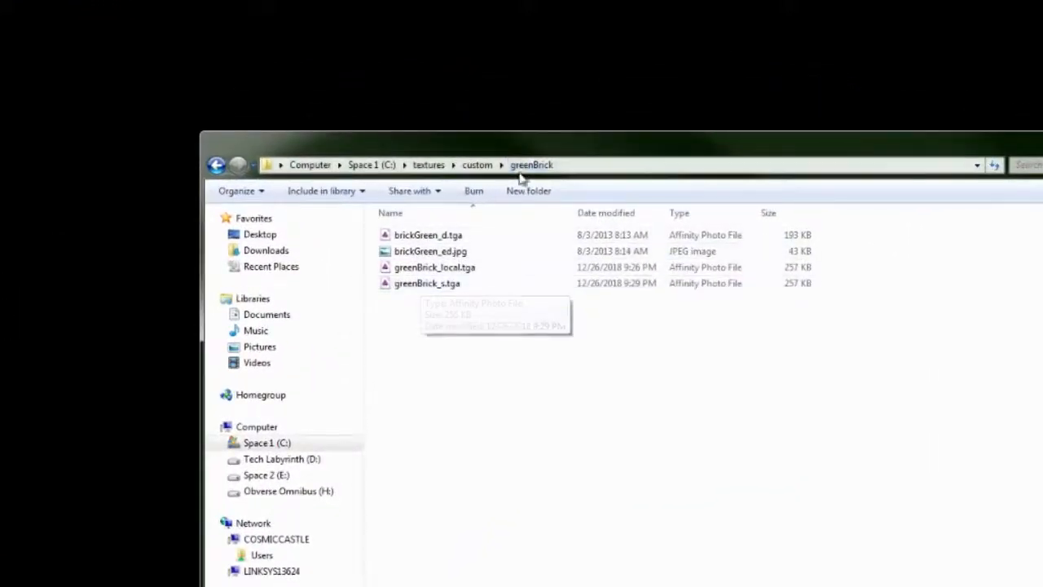
Rename greenBrick_local.tga to brickGreen_local.tga, copying the brickGreen prefix.
right_click(421, 270)
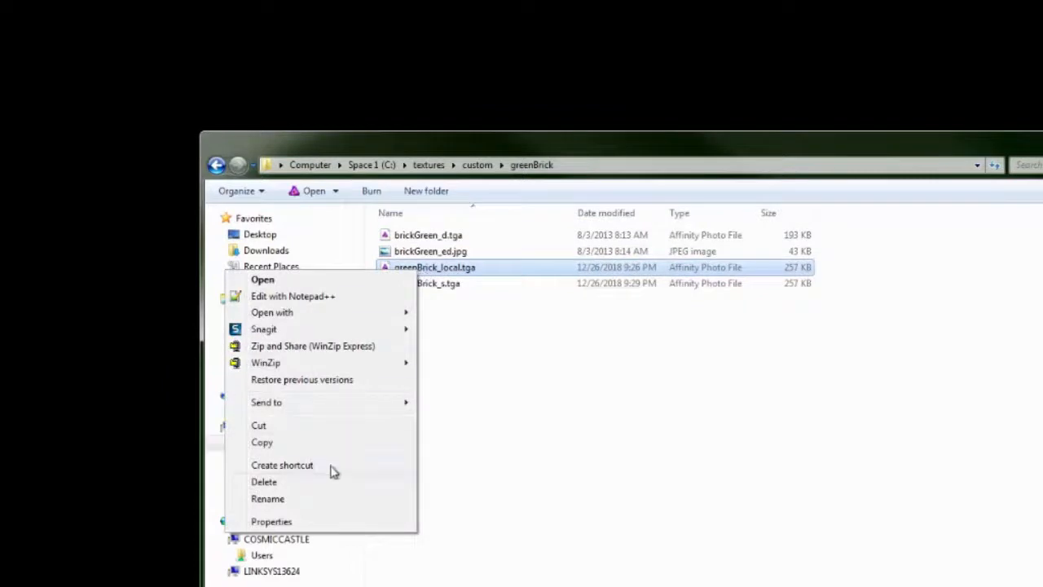
left_click(322, 499)
left_click(423, 284)
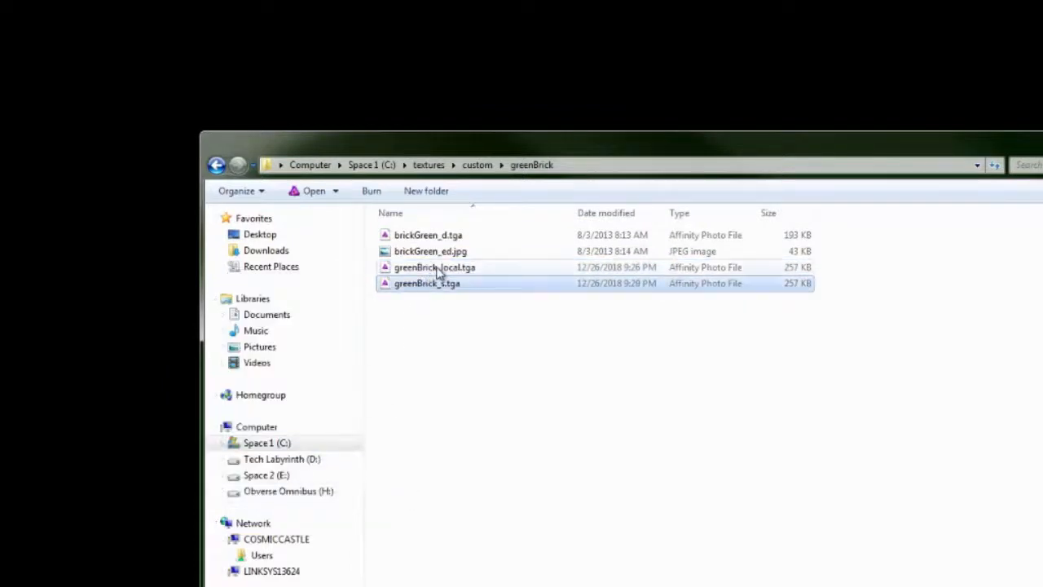
right_click(438, 274)
left_click(346, 491)
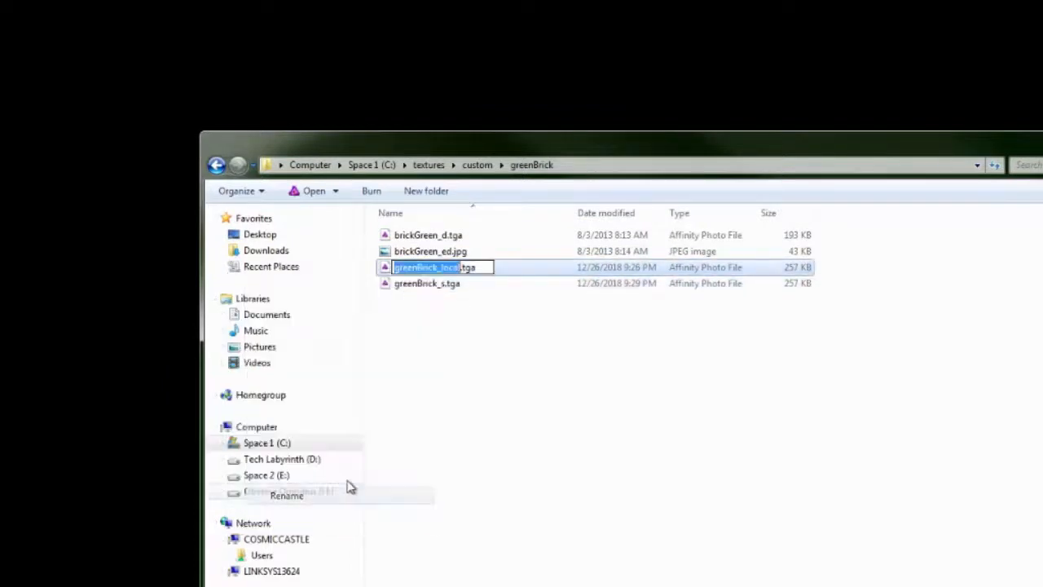
left_click(436, 268)
left_click_drag(438, 269, 344, 280)
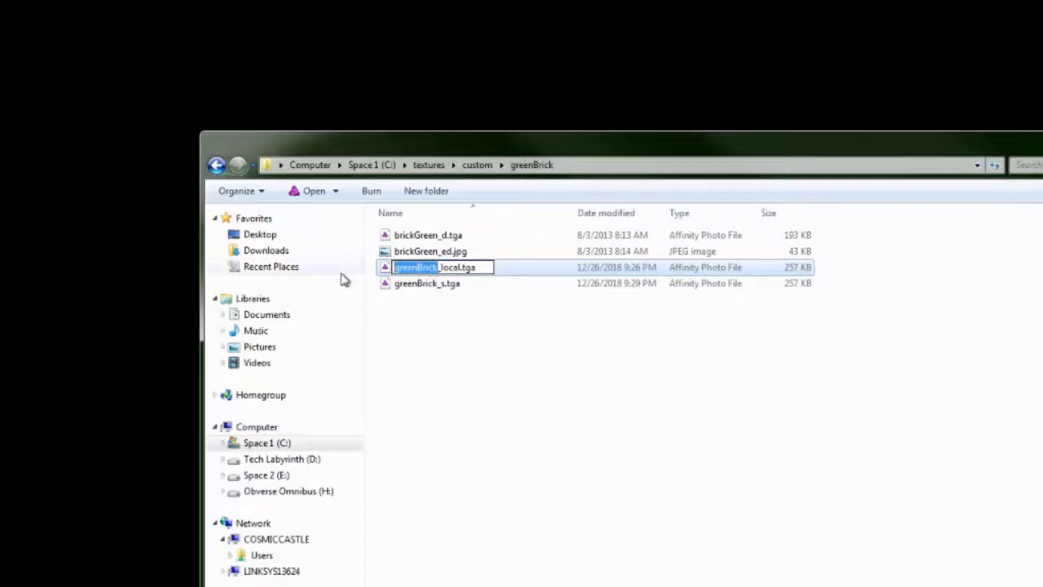
type("brickGre")
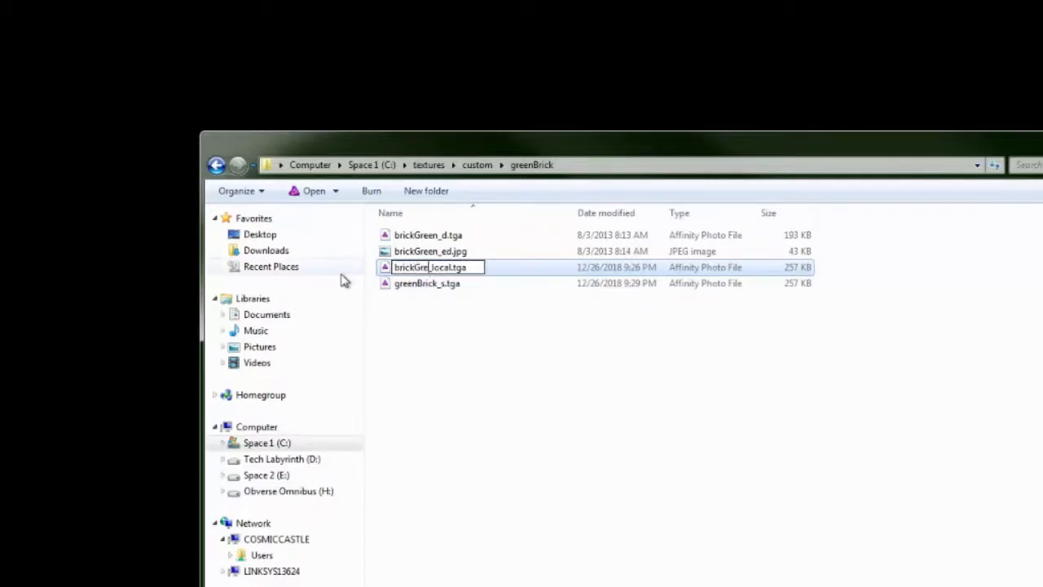
type("en")
key("shift+Home")
key("ctrl+c")
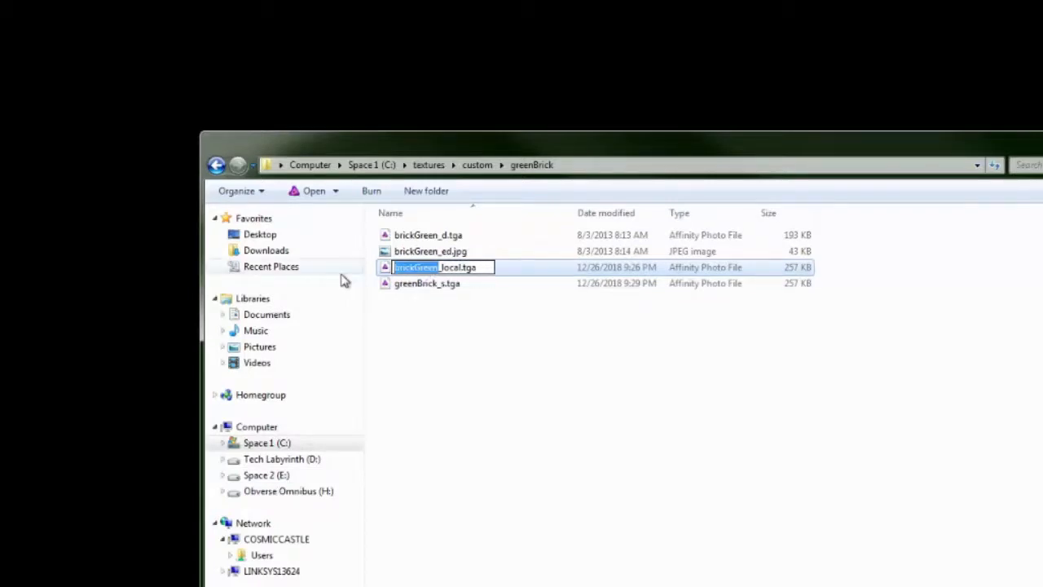
key("Return")
Rename greenBrick_s.tga to brickGreen_s.tga using the copied prefix.
right_click(437, 289)
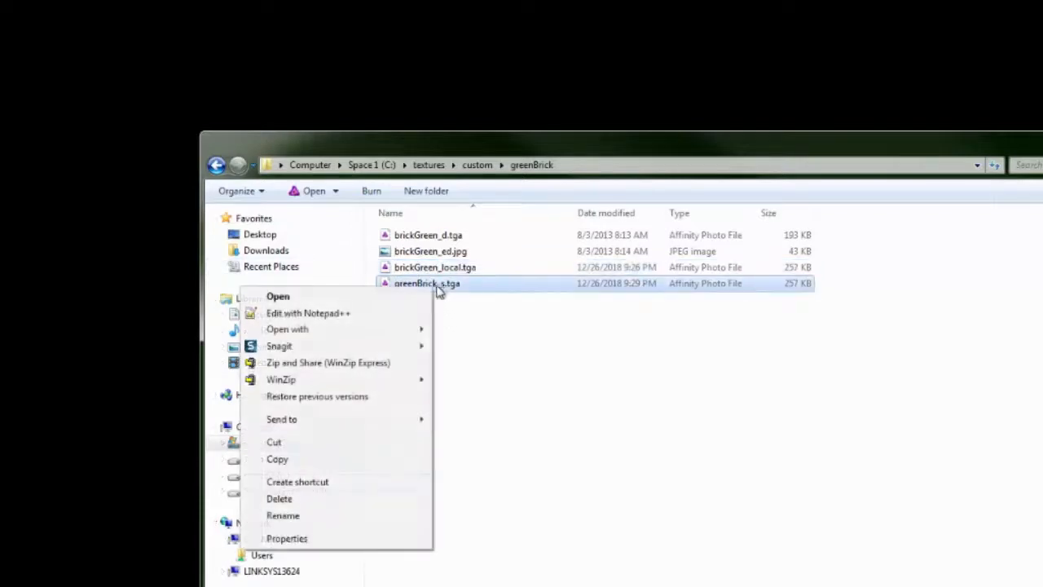
left_click(363, 516)
left_click(436, 285)
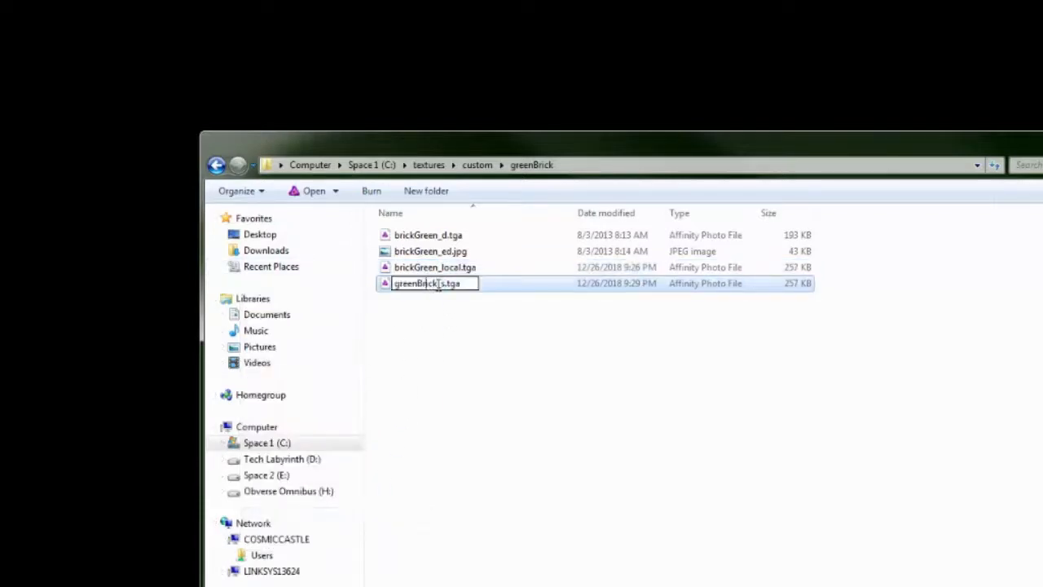
key("shift+Left")
key("shift+Left")
key("shift+Left")
key("shift+Left")
key("shift+Left")
key("shift+Left")
key("shift+Left")
key("shift+Left")
key("shift+Left")
key("shift+Left")
key("ctrl+v")
left_click(462, 366)
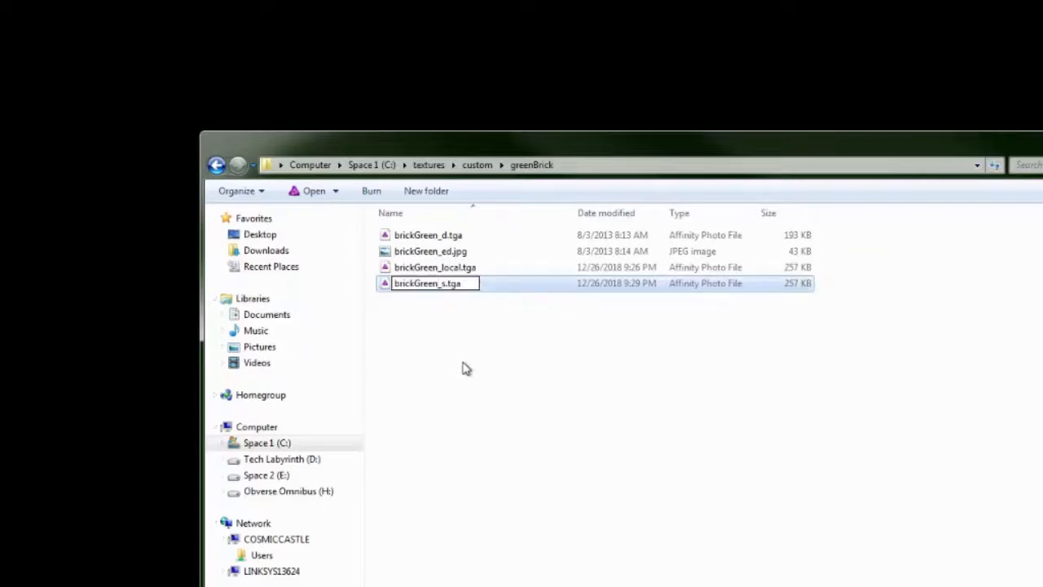
Back in custom, rename the greenBrick folder to brickGreen.
left_click(218, 167)
right_click(413, 236)
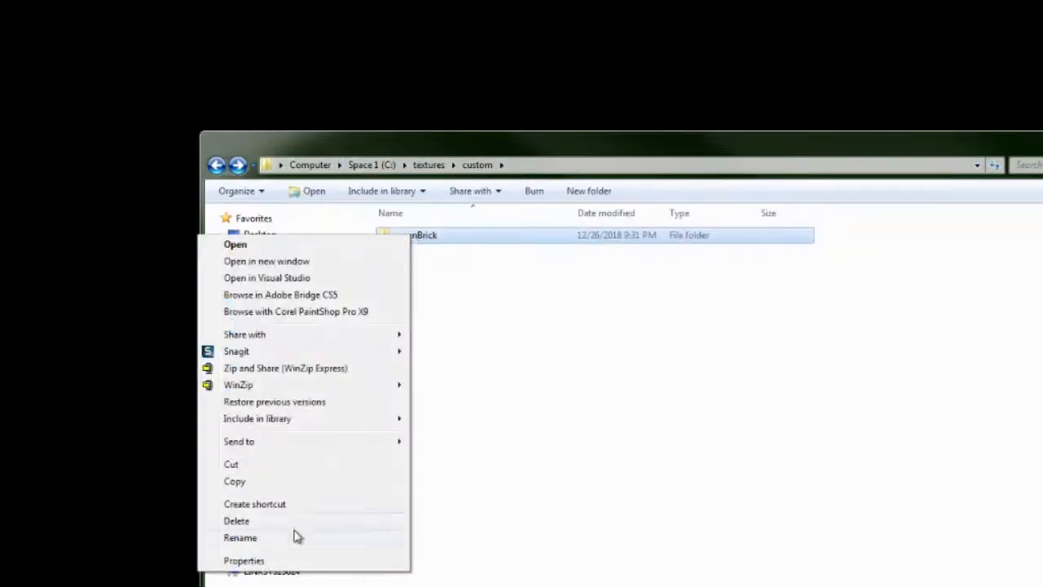
left_click(240, 537)
key("ctrl+v")
left_click(461, 436)
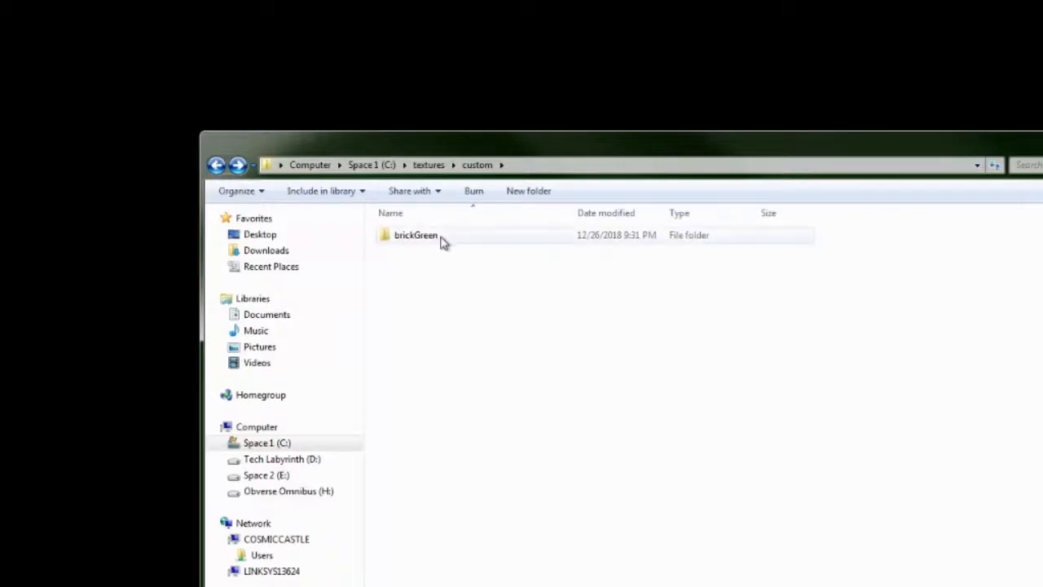
Go back up to drive C and open the materials folder.
left_click(218, 166)
left_click(218, 166)
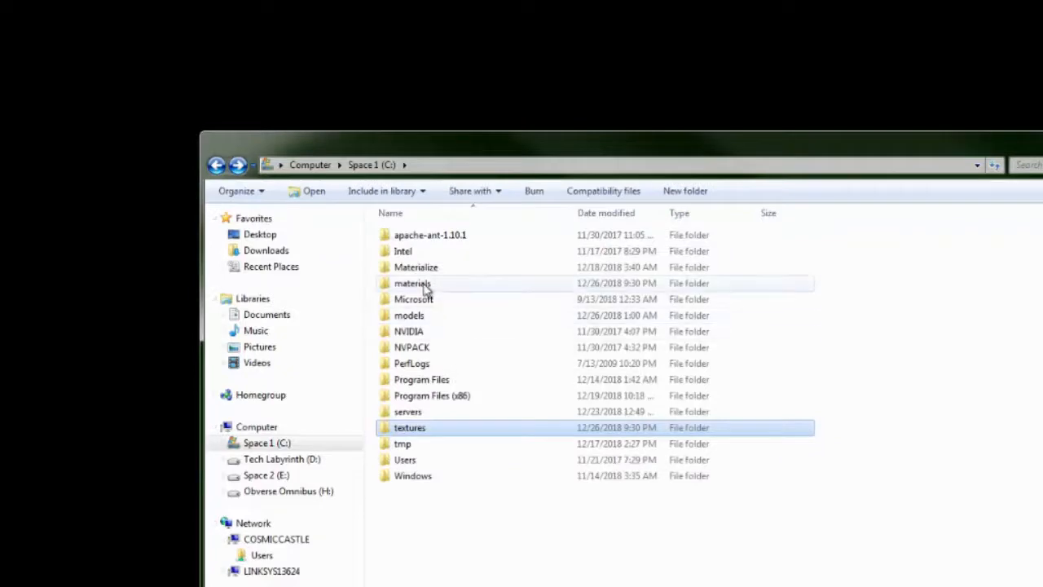
double_click(423, 287)
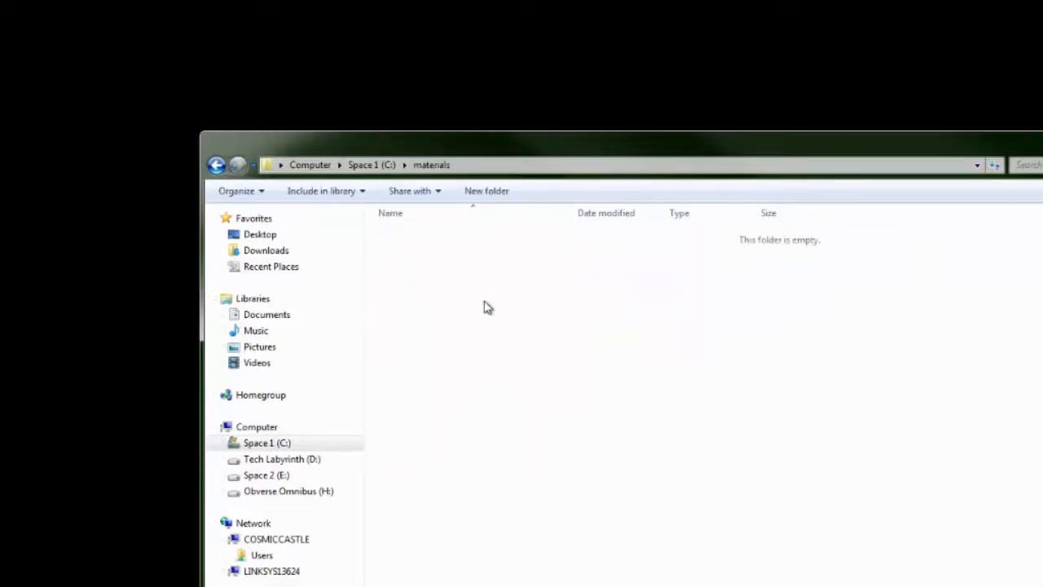
Copy brickGreen.mtr from the other window into materials, then close that source window.
key("alt+Tab")
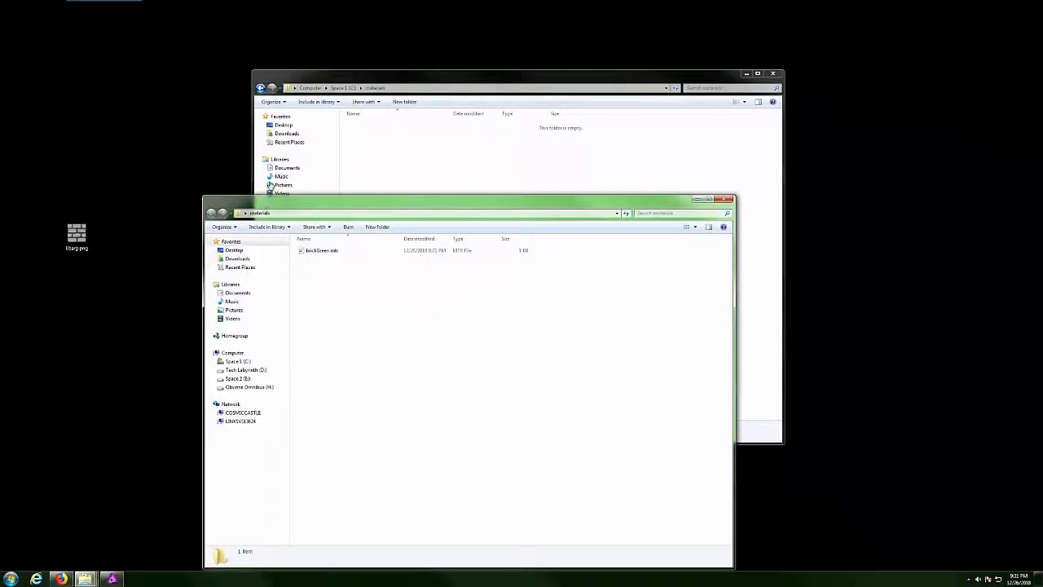
left_click(330, 251)
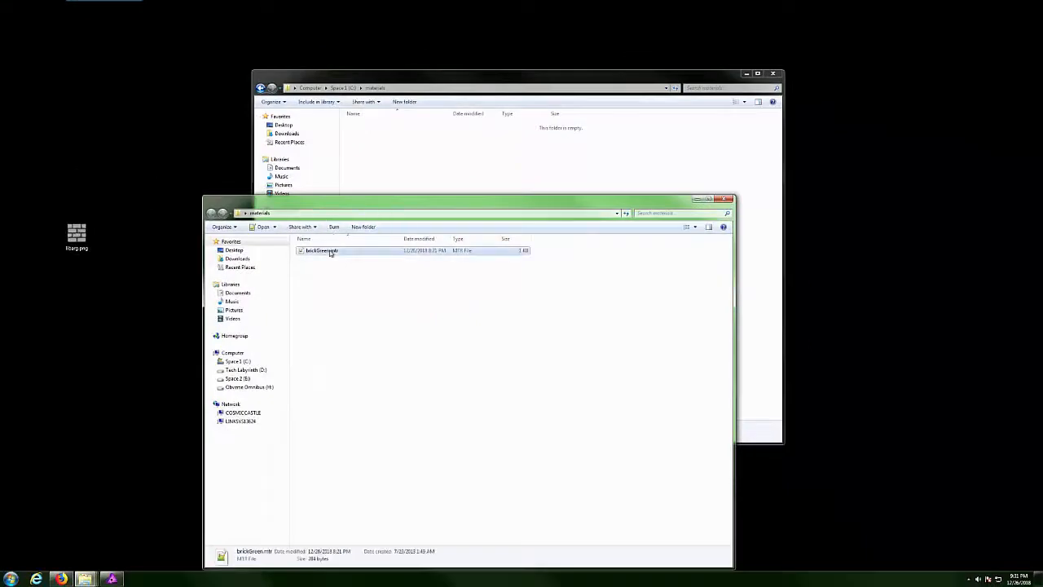
right_click(330, 252)
left_click(247, 346)
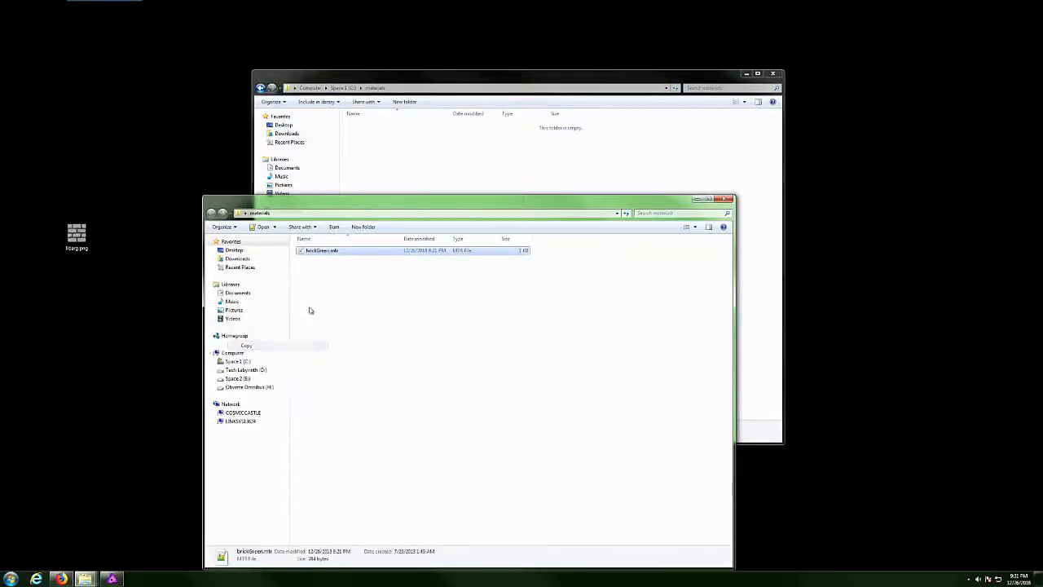
left_click(420, 158)
right_click(421, 157)
left_click(350, 215)
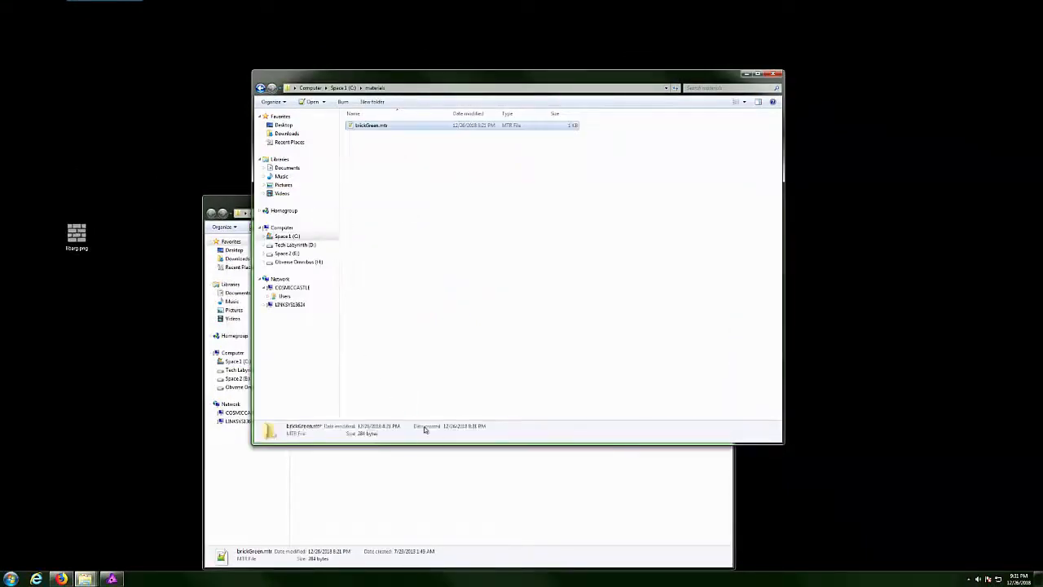
left_click(444, 481)
left_click(724, 199)
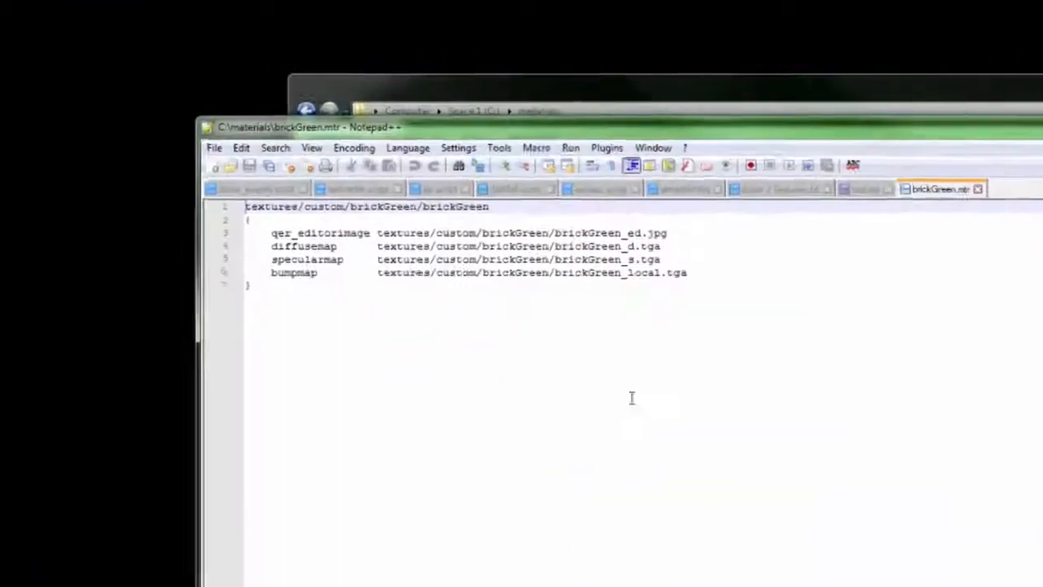
left_click(824, 432)
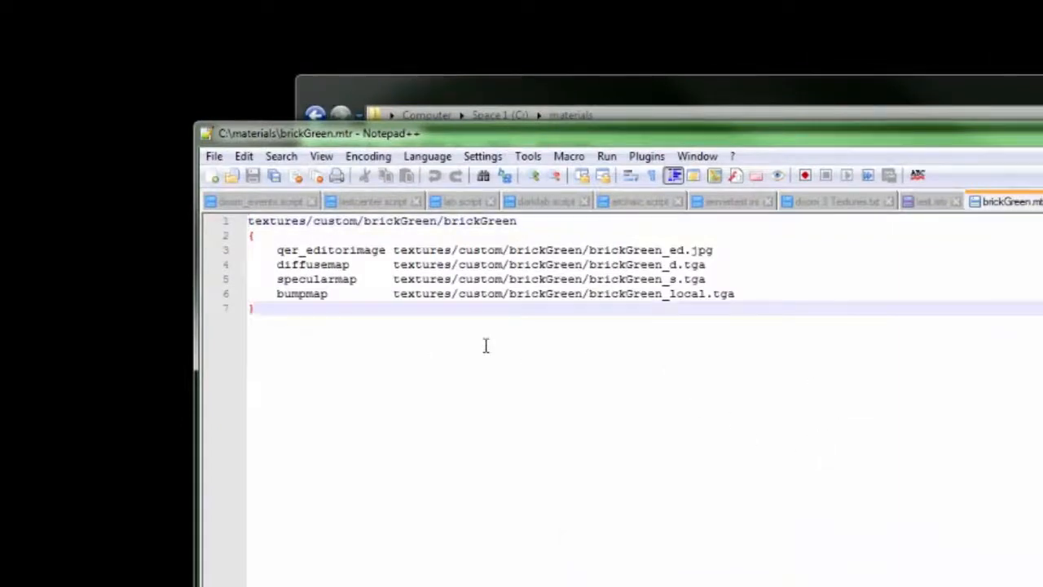
left_click_drag(521, 222, 246, 222)
left_click(628, 400)
left_click_drag(249, 235, 325, 319)
left_click(324, 319)
left_click_drag(277, 249, 736, 293)
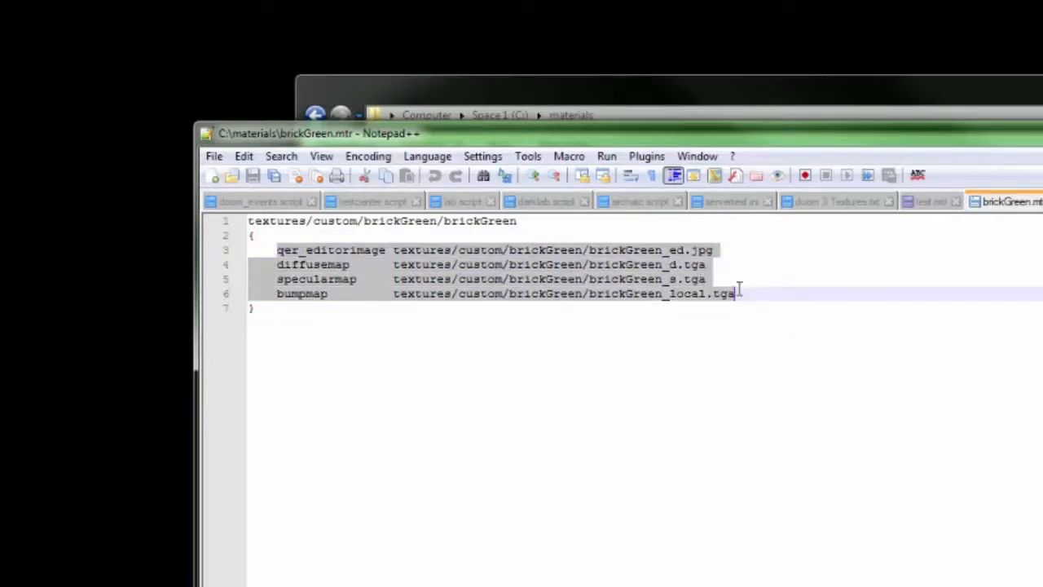
left_click(554, 305)
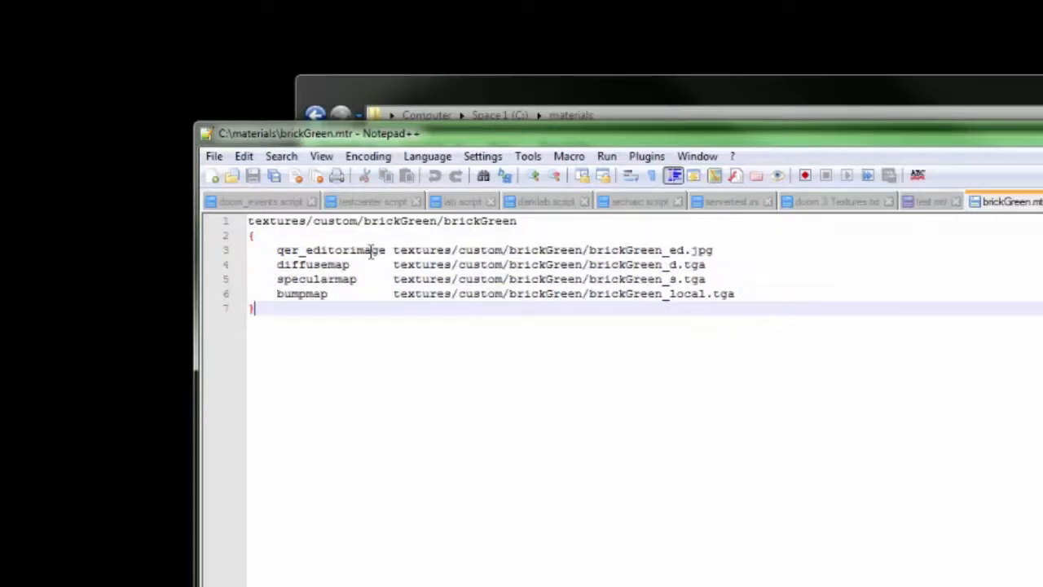
left_click(357, 249)
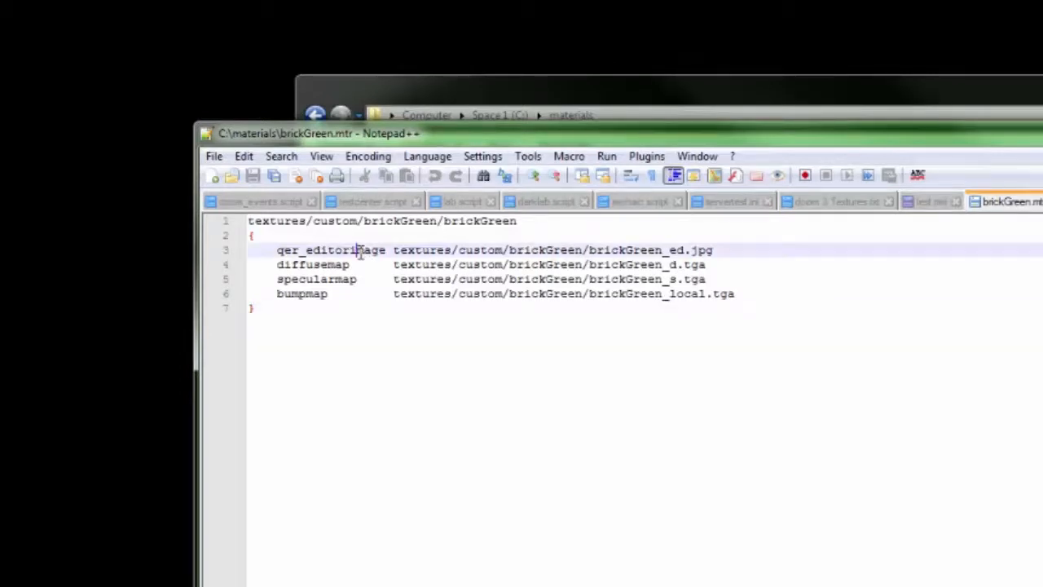
left_click(340, 264)
left_click(330, 279)
left_click(314, 294)
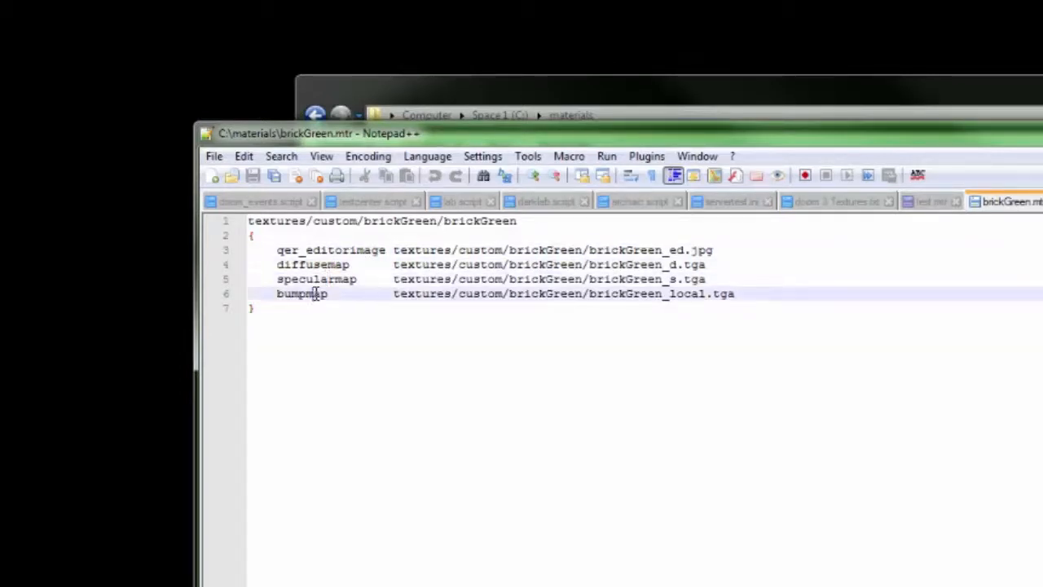
left_click_drag(394, 250, 719, 255)
left_click(742, 364)
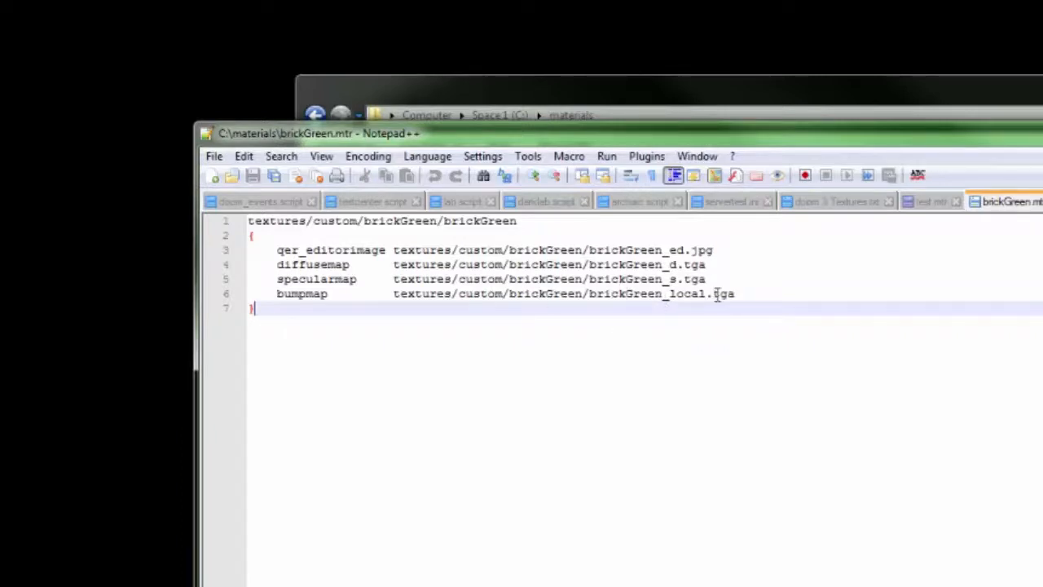
left_click(656, 115)
Open C:\textures\custom and check the editor image path on line 3 of brickGreen.mtr.
left_click(501, 123)
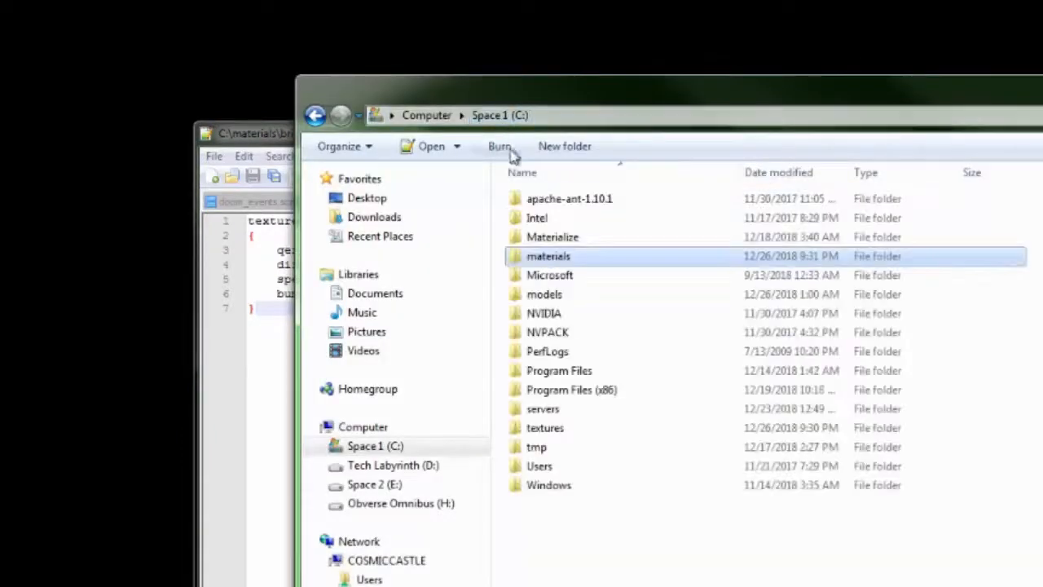
left_click(545, 429)
double_click(544, 430)
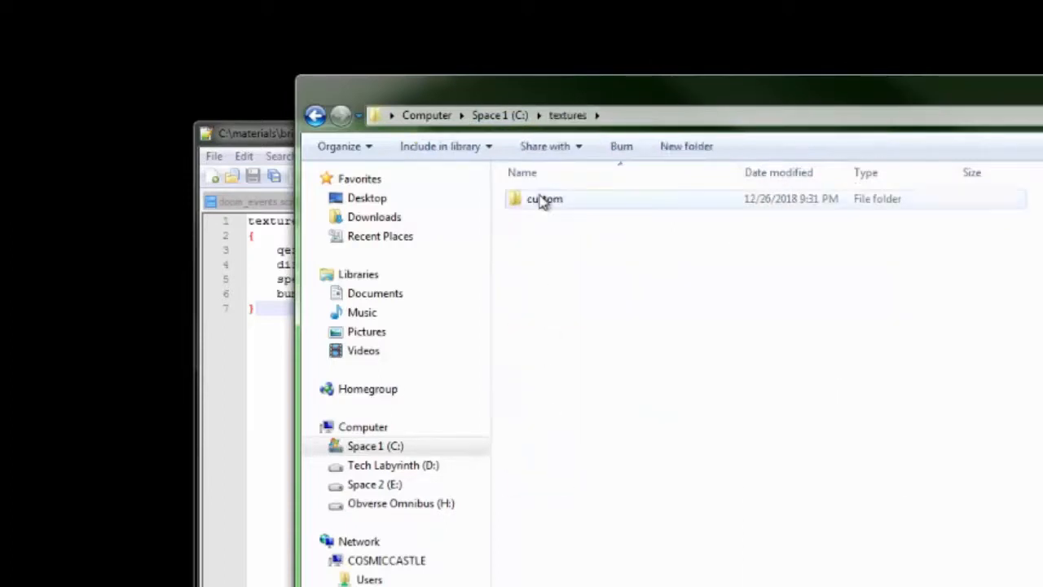
double_click(540, 201)
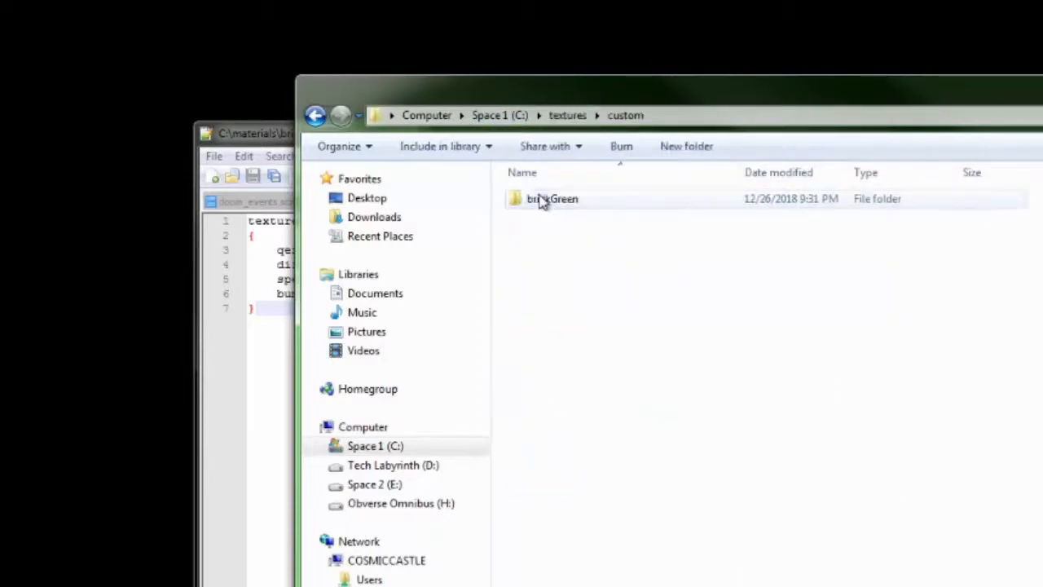
left_click(269, 137)
left_click(545, 249)
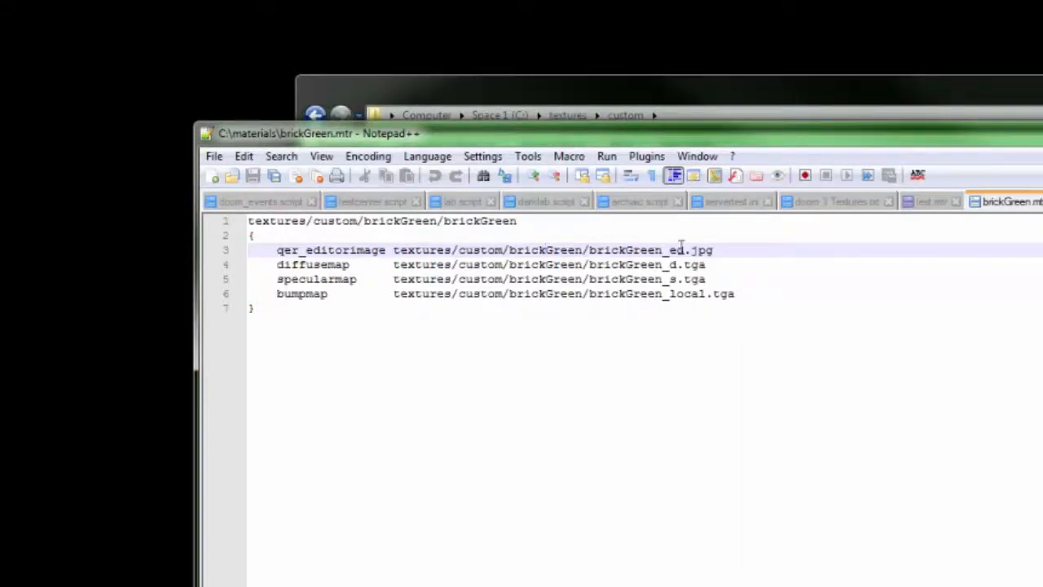
Open the brickGreen texture folder and compare its four files with the material's paths.
left_click(657, 103)
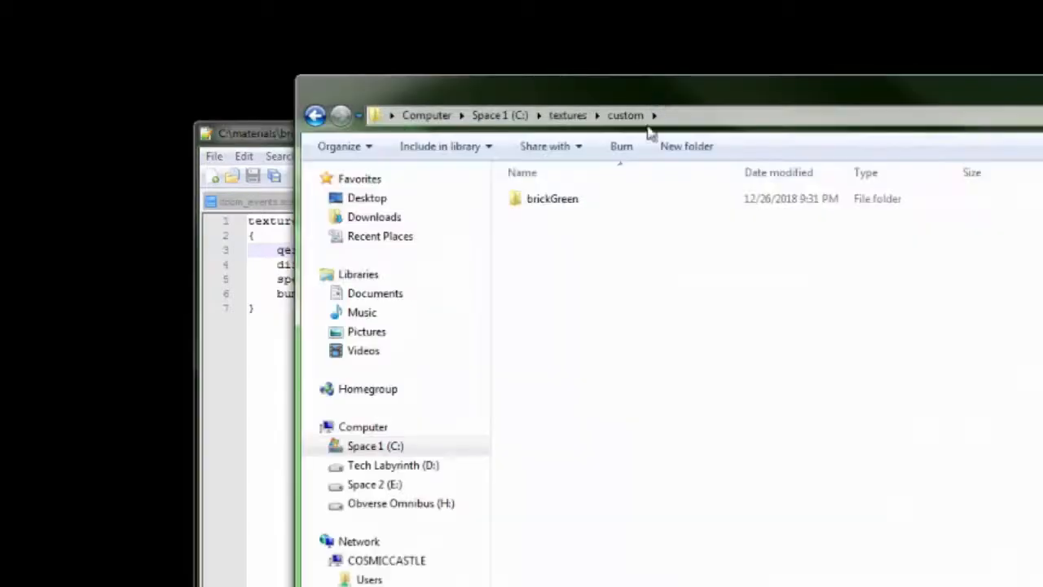
double_click(596, 200)
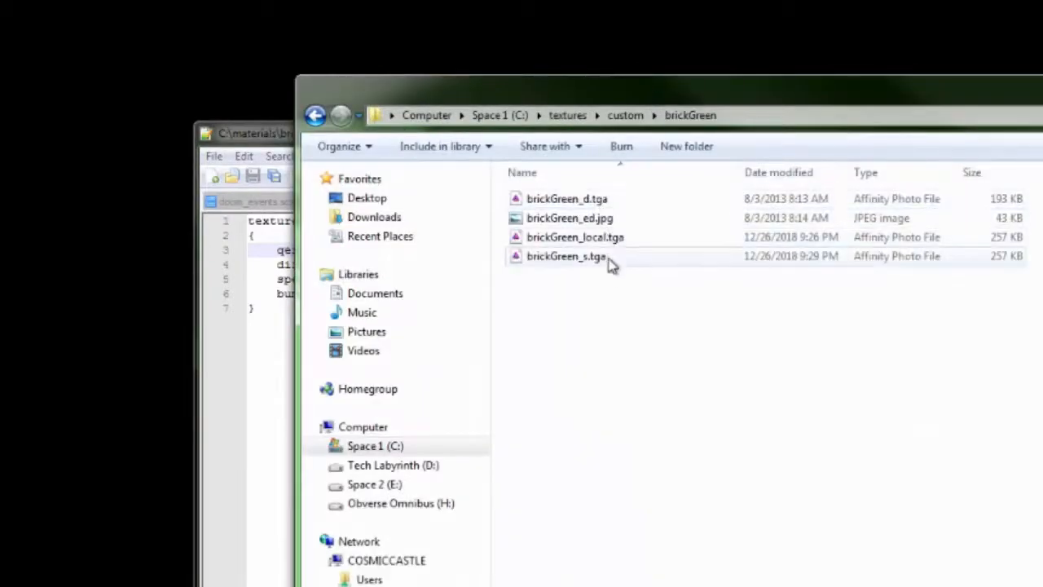
left_click(609, 224)
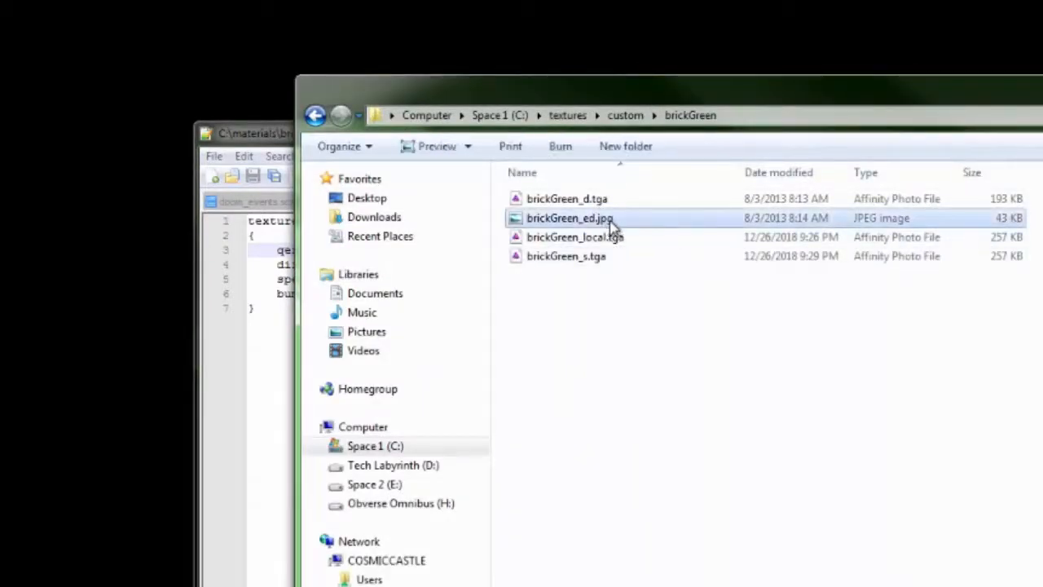
mouse_move(602, 226)
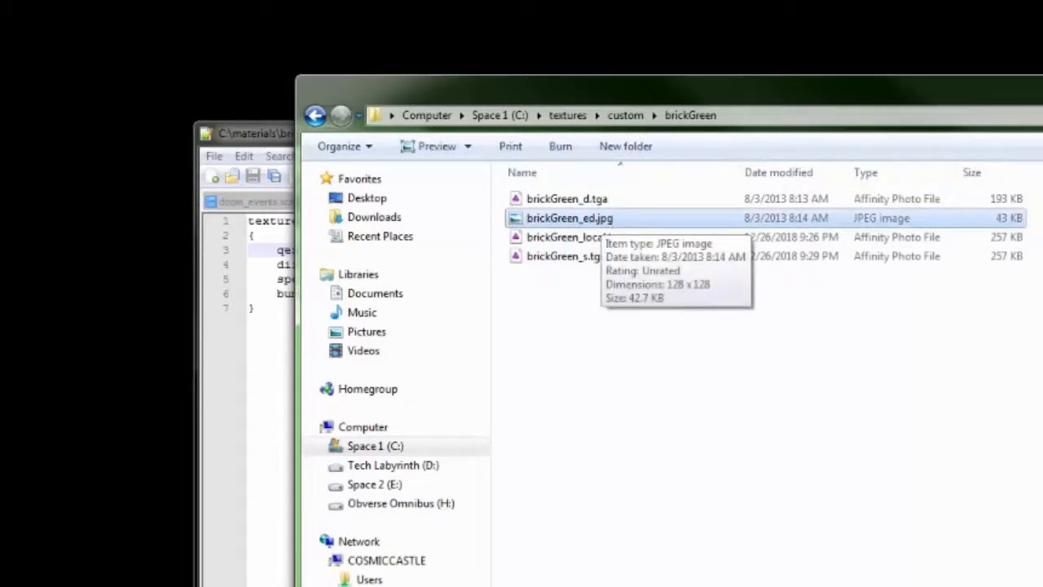
left_click(808, 471)
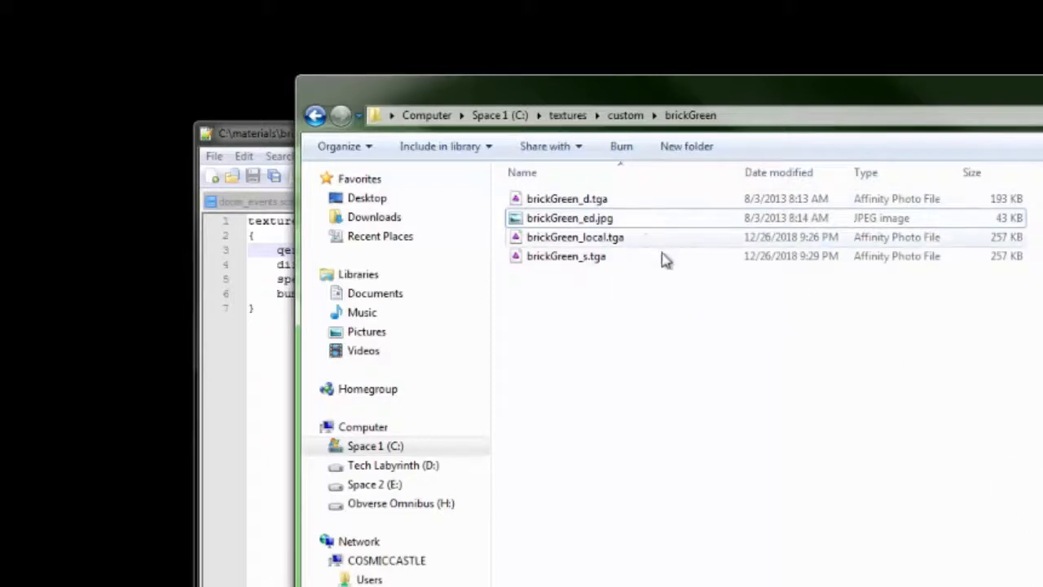
mouse_move(612, 230)
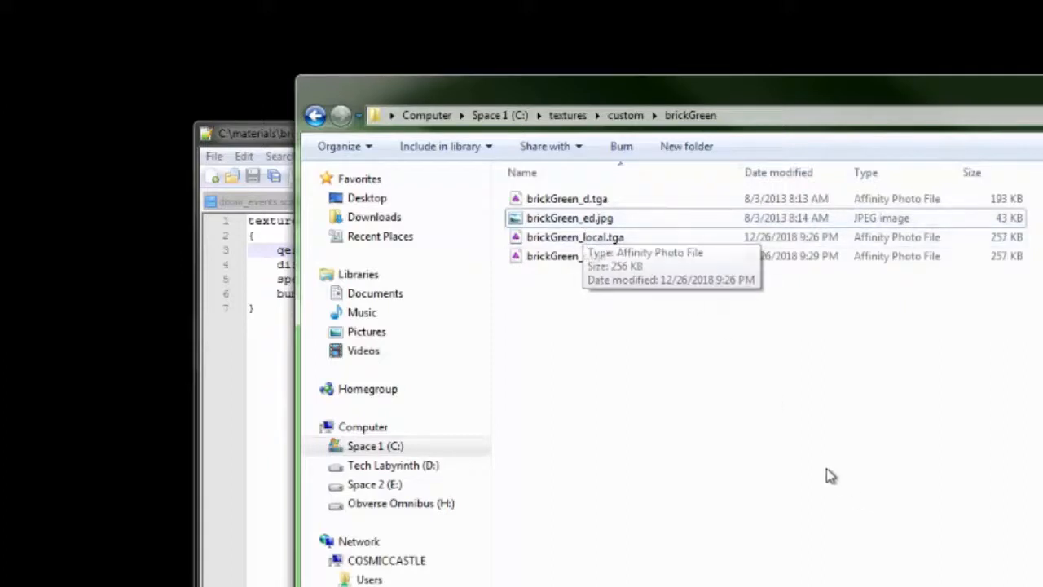
key("alt+Tab")
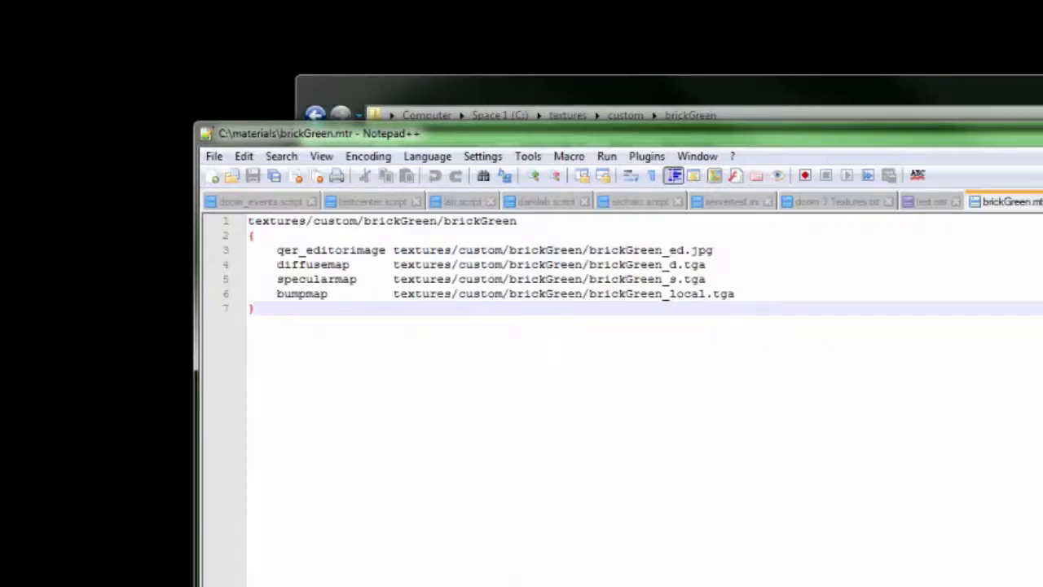
key("alt+Tab")
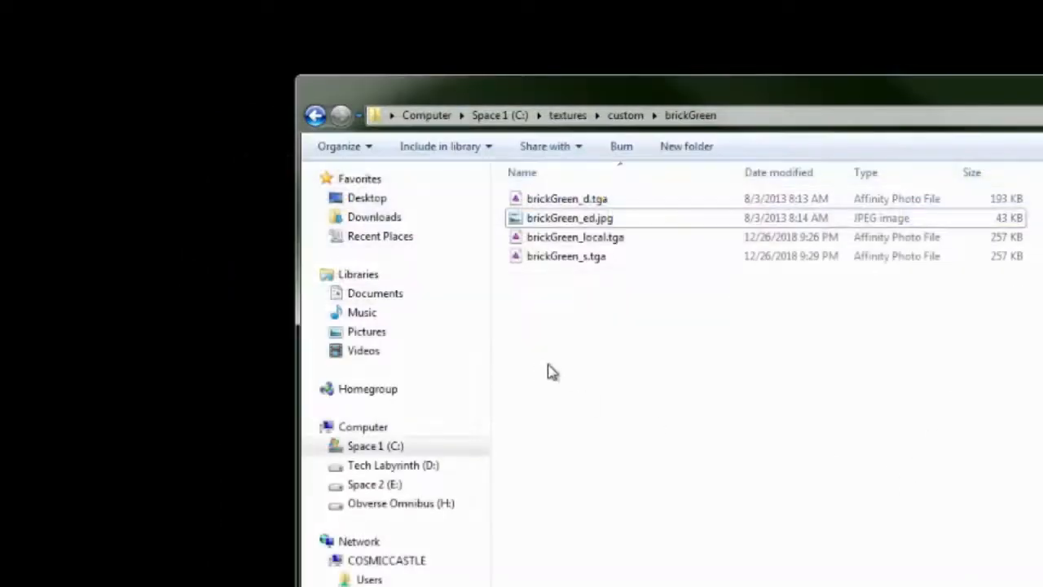
Navigate back up to the drive C folder list.
left_click(313, 117)
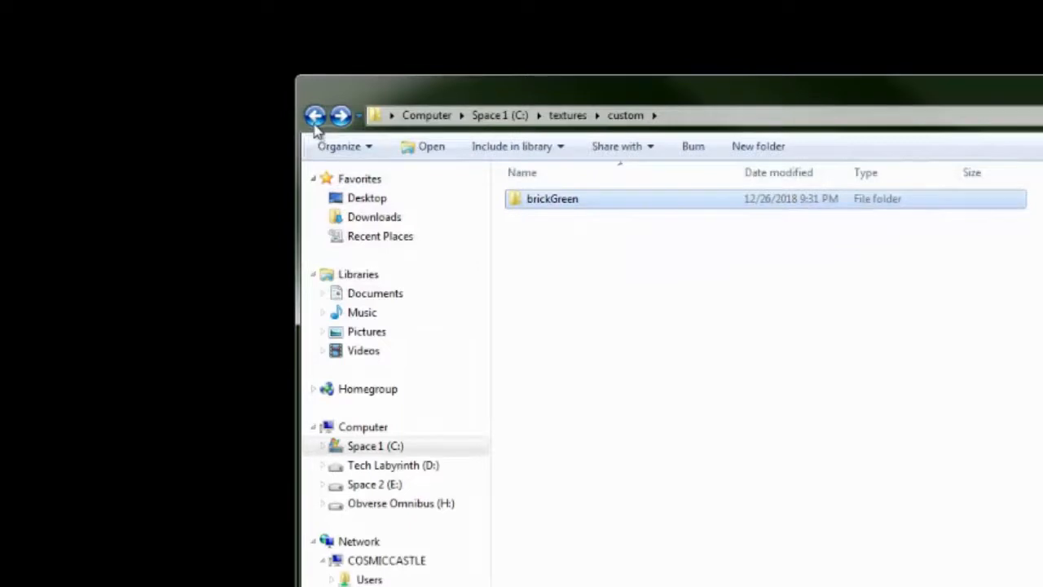
left_click(314, 116)
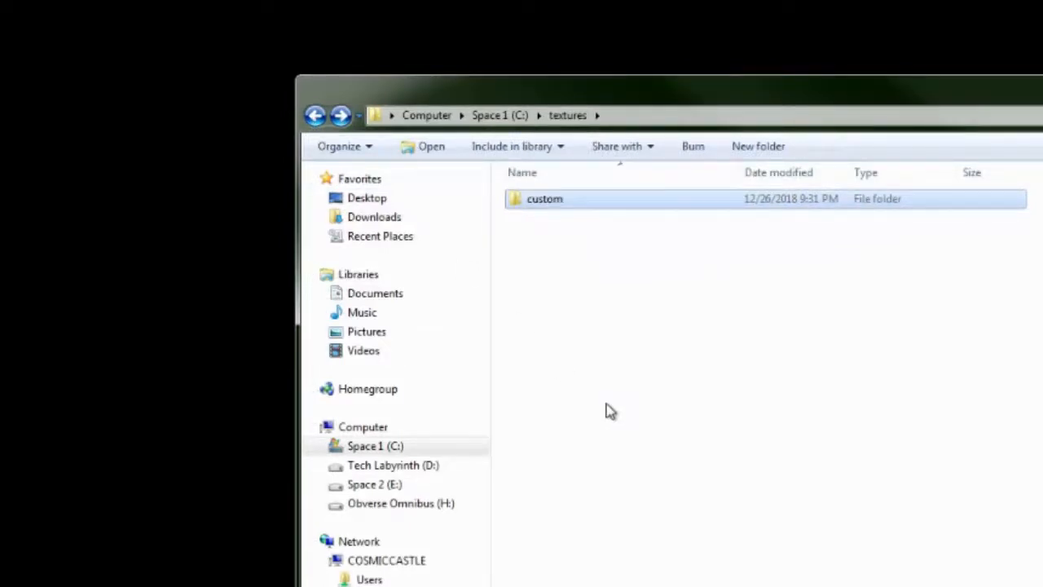
left_click(626, 463)
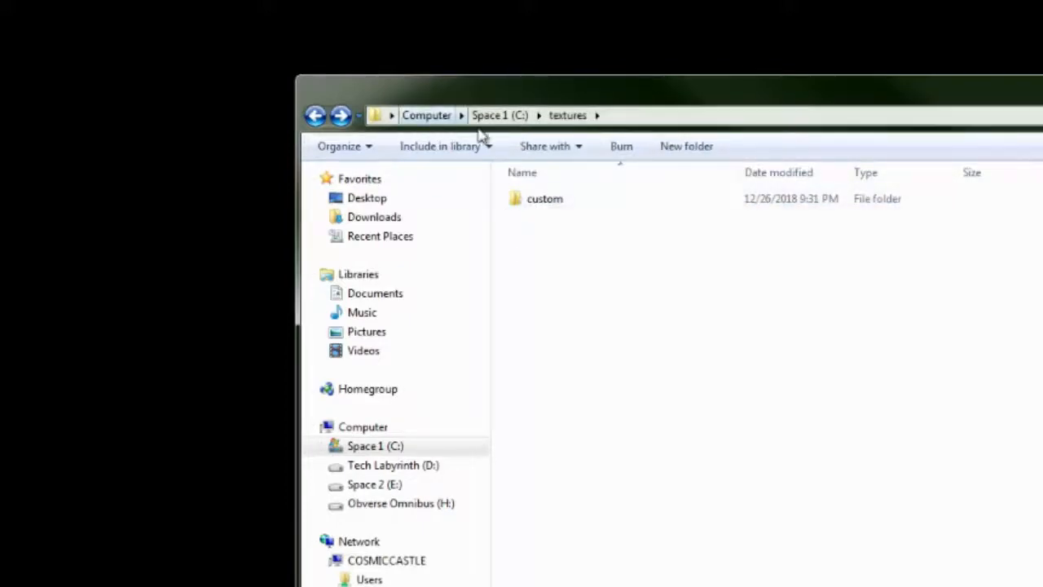
left_click(516, 116)
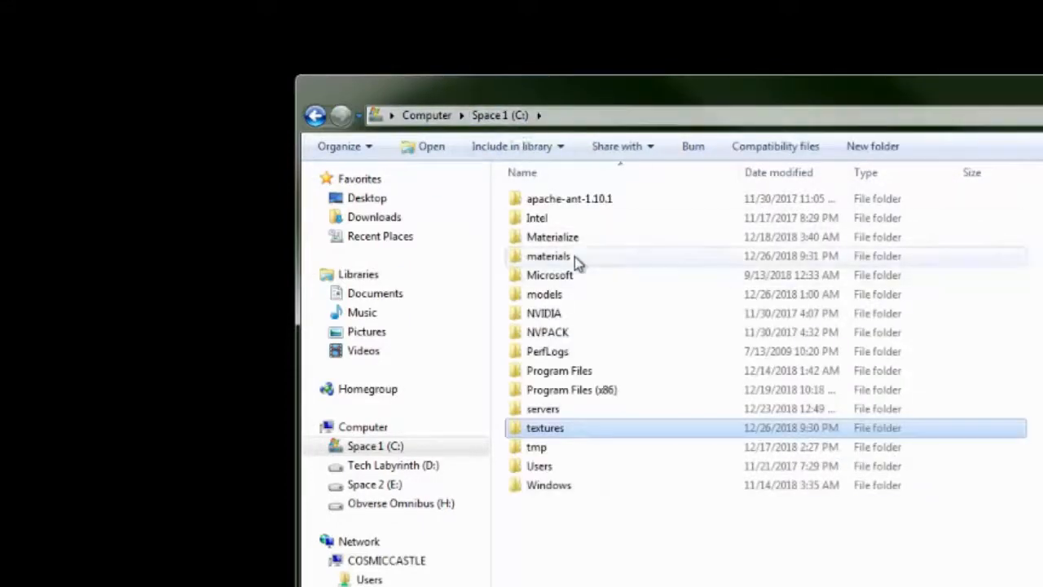
Select the materials and textures folders and choose WinZip's Add to Zip file.
left_click(574, 256)
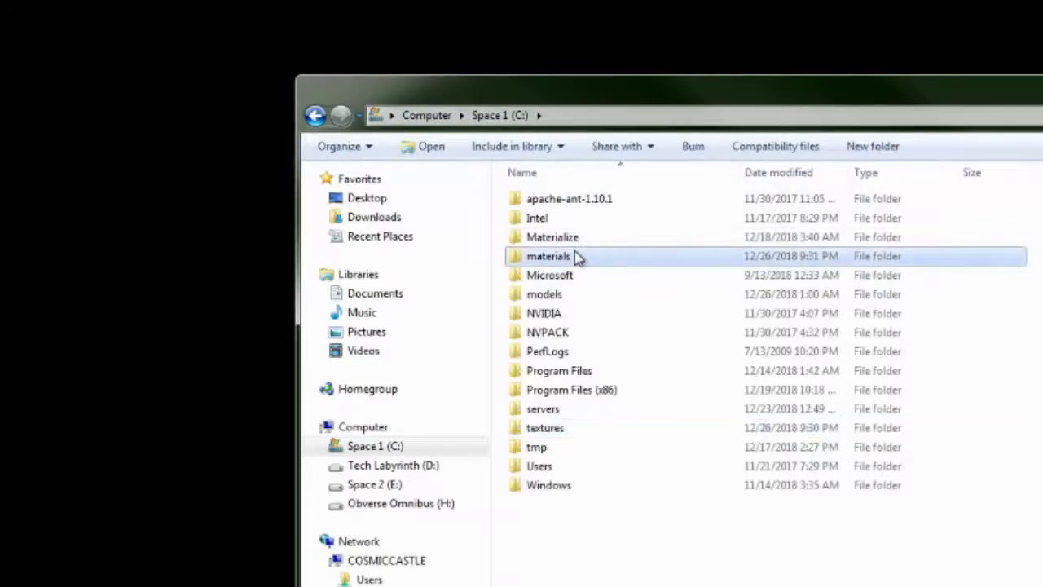
left_click(567, 428, "ctrl")
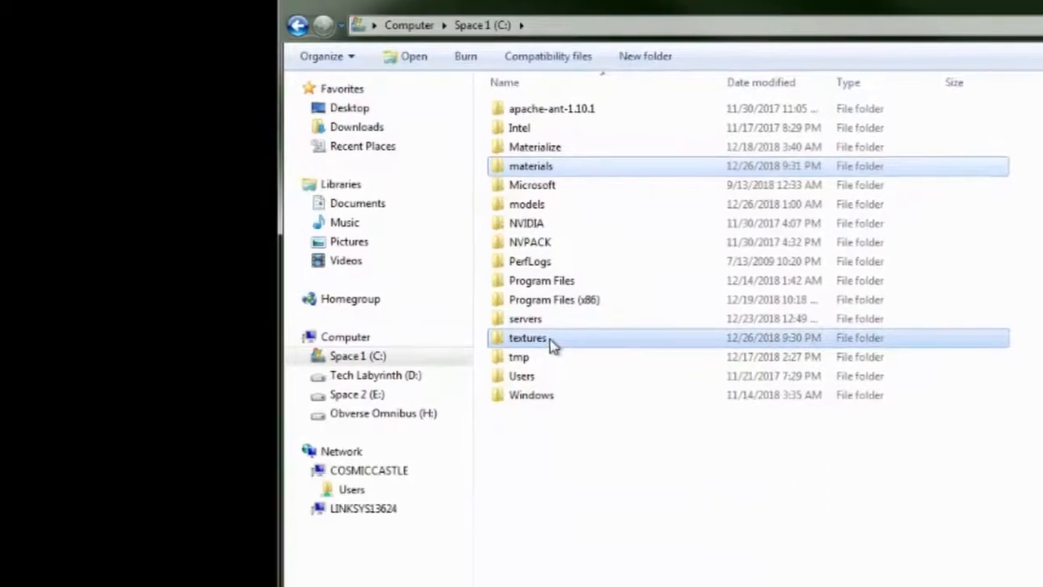
right_click(568, 430)
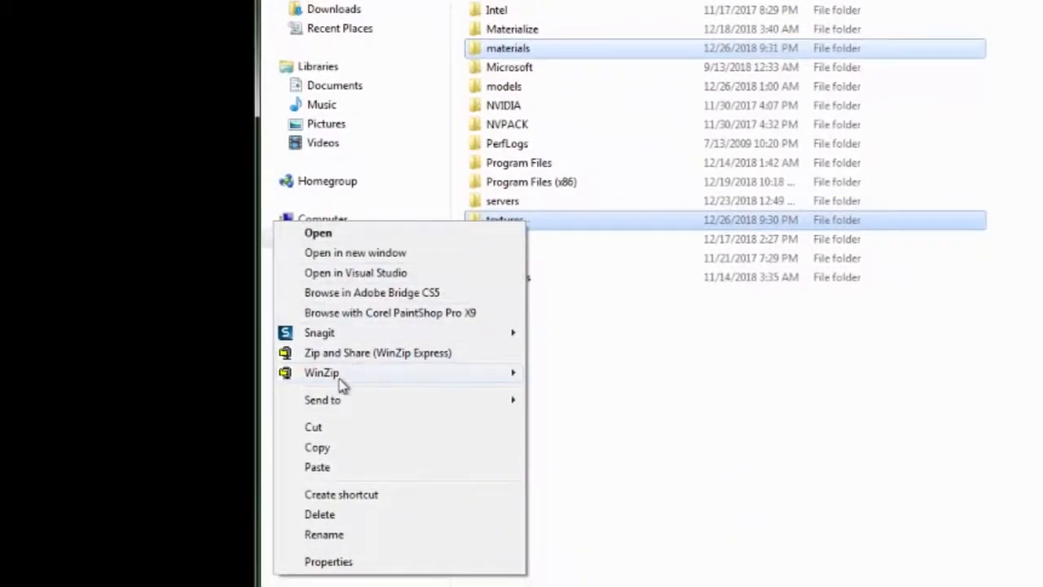
mouse_move(336, 378)
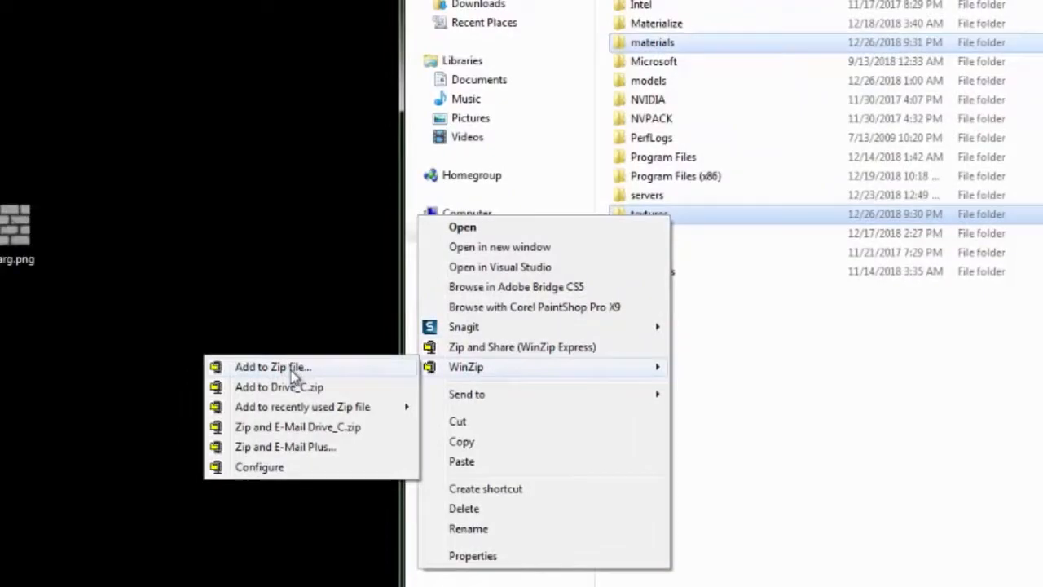
left_click(292, 368)
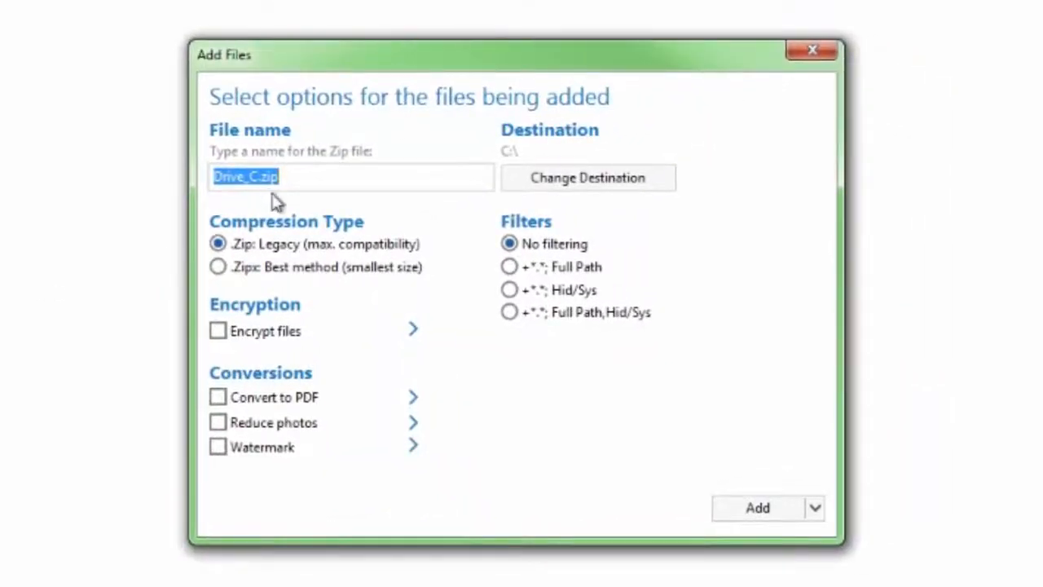
Name the zip redkay, save it to the Desktop with Full Path filtering, and add the folders.
left_click_drag(387, 190, 323, 184)
left_click_drag(238, 175, 183, 185)
type("redkay")
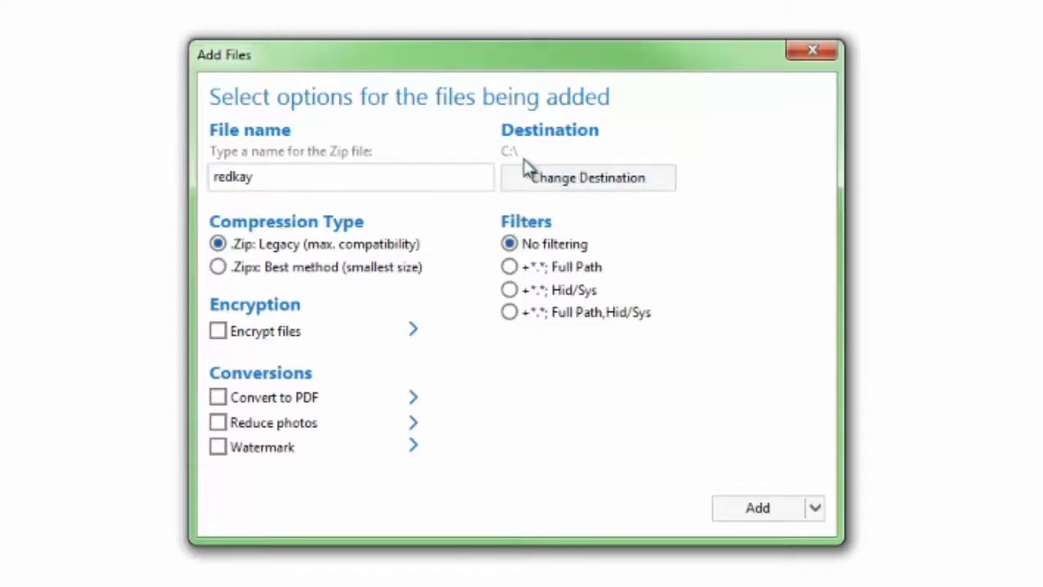
left_click(575, 181)
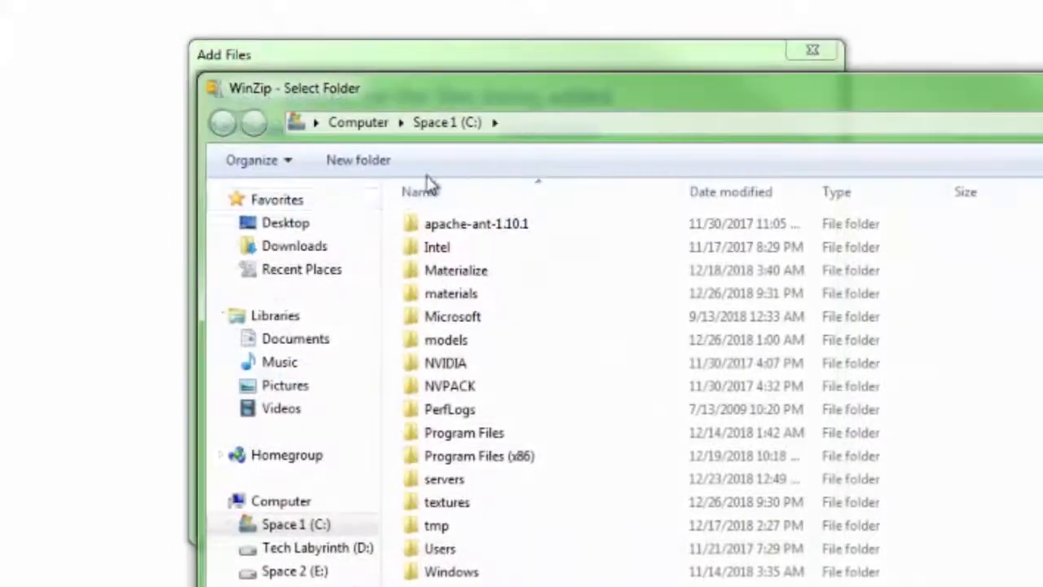
left_click(293, 221)
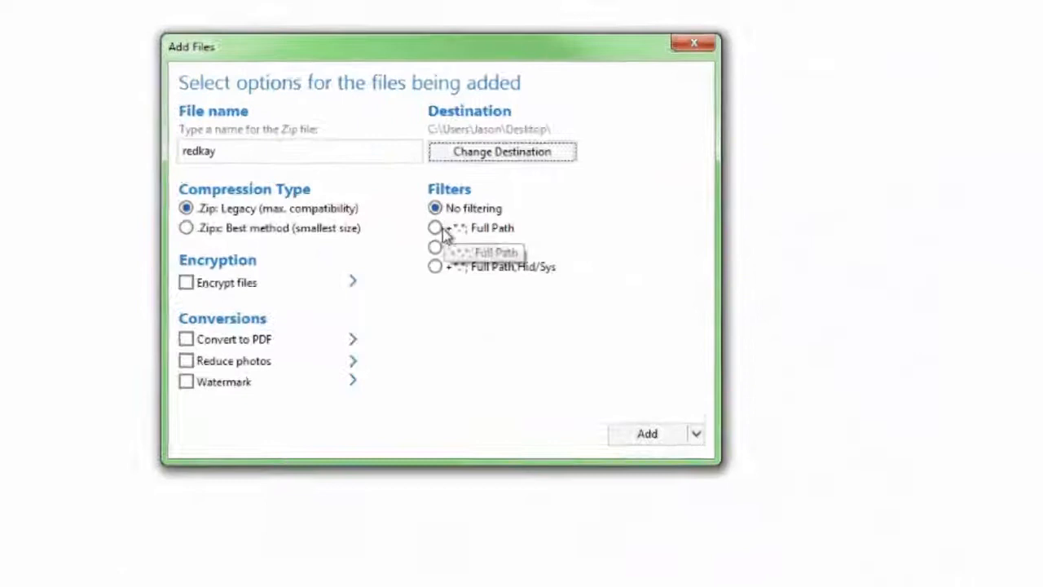
left_click(444, 231)
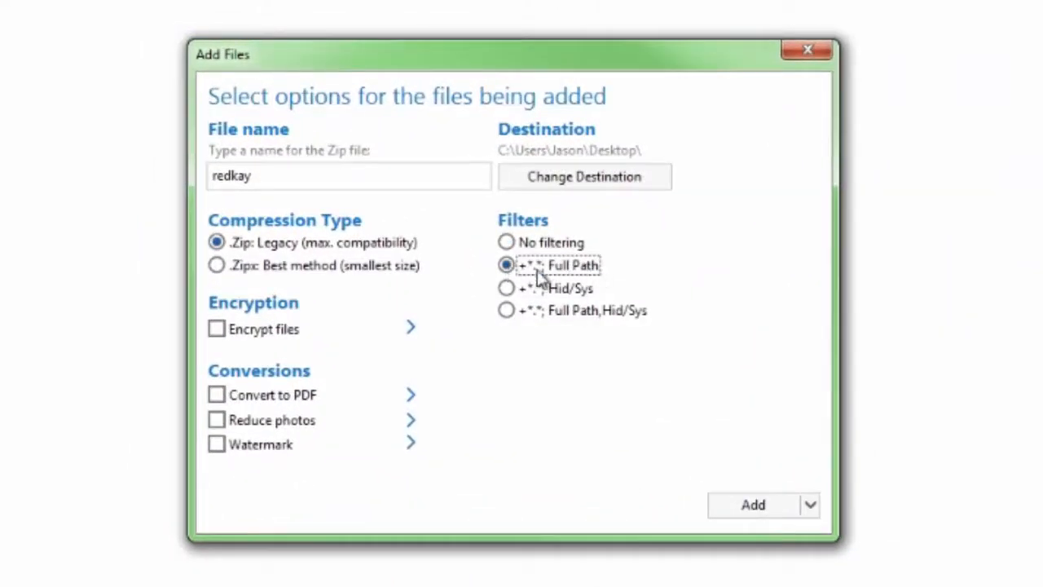
left_click(750, 507)
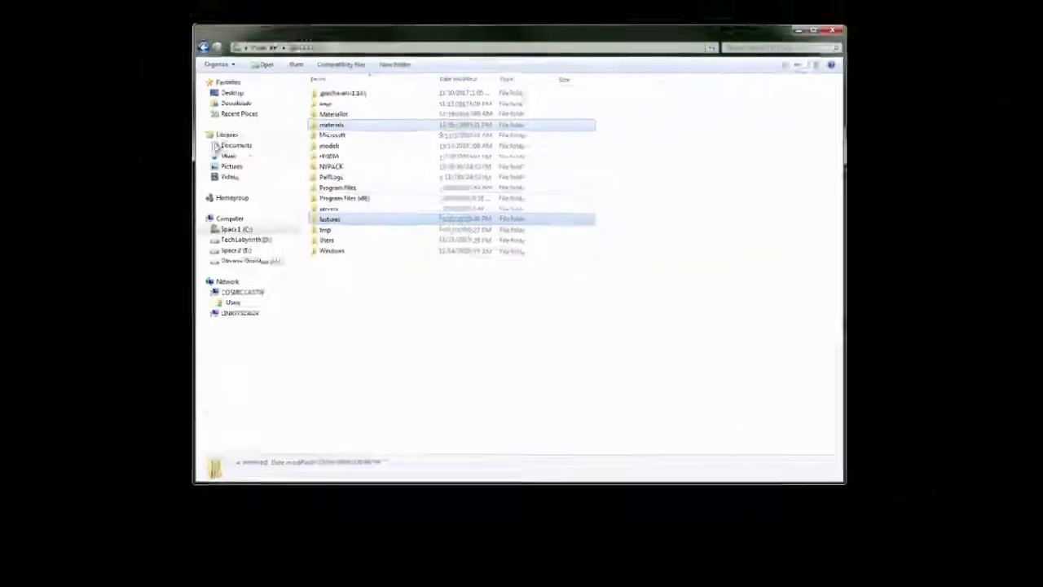
Dismiss the WinZip summary and reopen the DOOM3 base folder window.
left_click(405, 282)
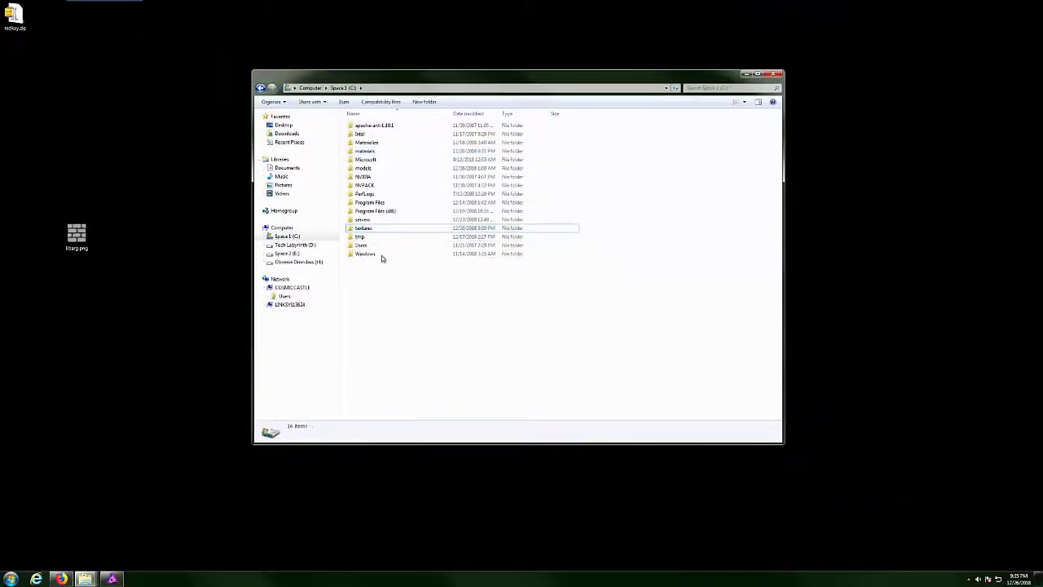
left_click(747, 75)
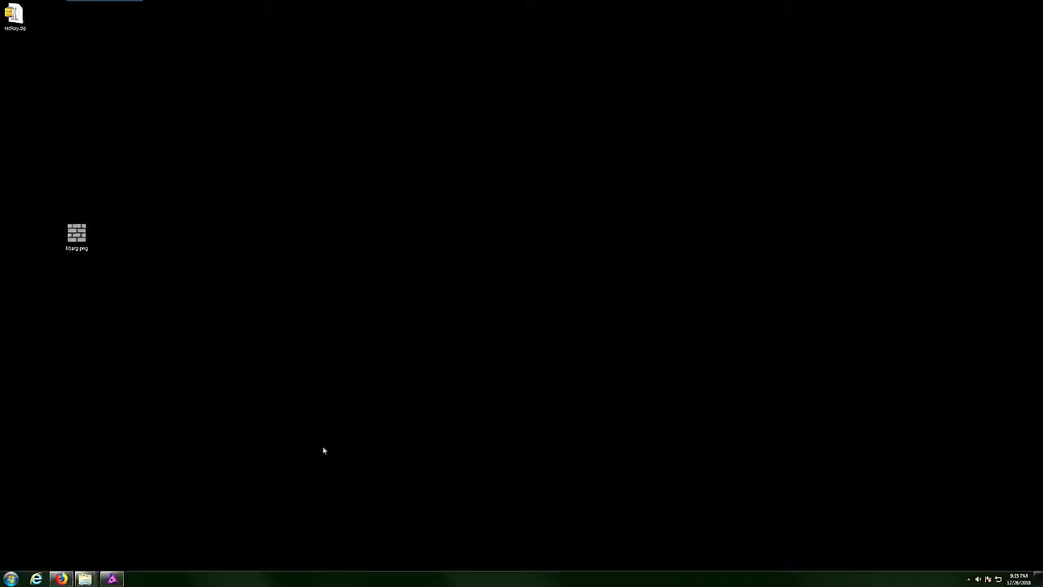
mouse_move(96, 577)
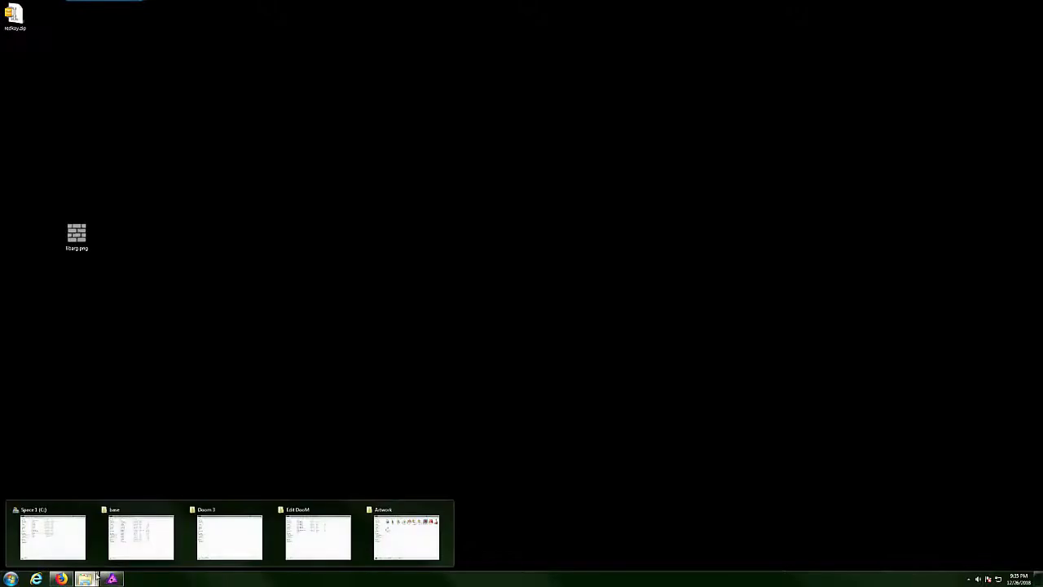
left_click(131, 535)
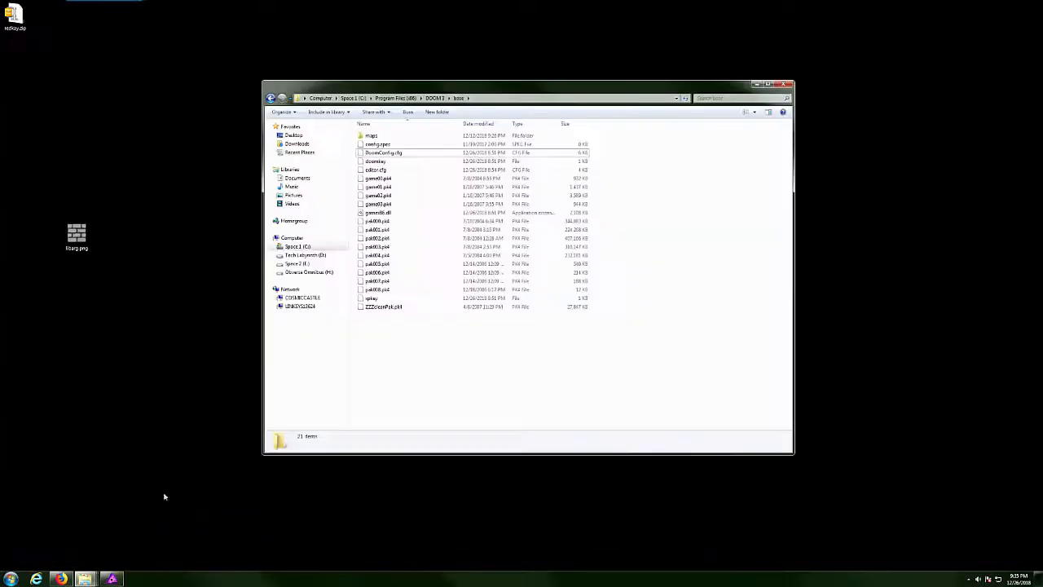
left_click(434, 98)
double_click(373, 135)
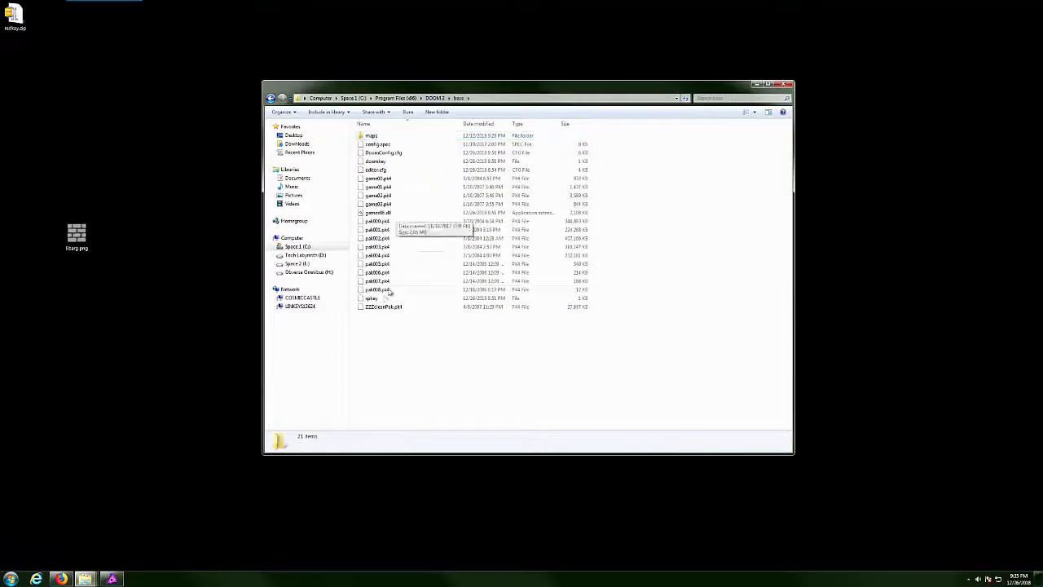
Move the zip from the desktop into base and correct its name to redkey.zip.
left_click_drag(25, 24, 448, 383)
right_click(377, 299)
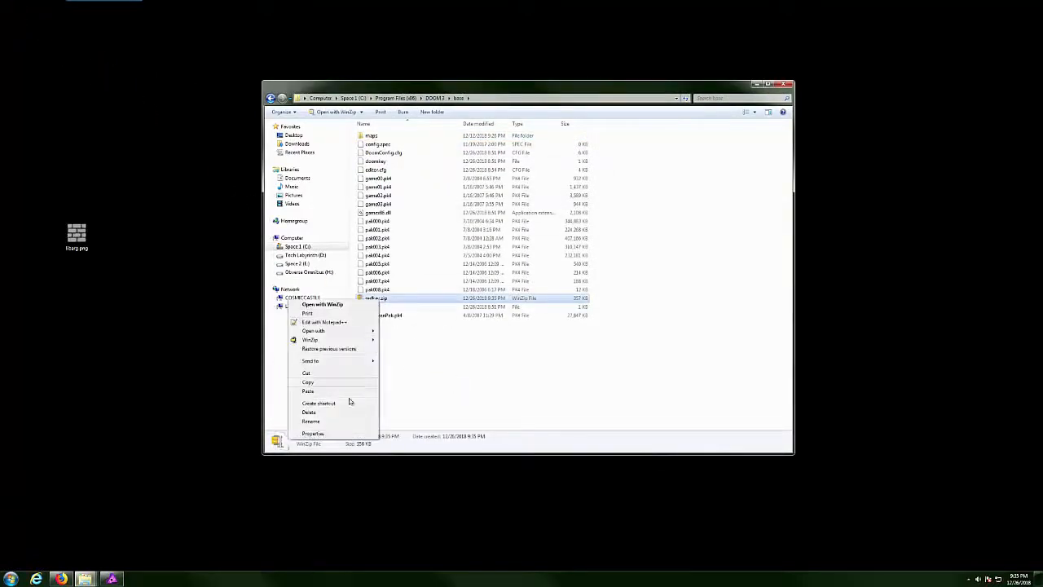
left_click(342, 427)
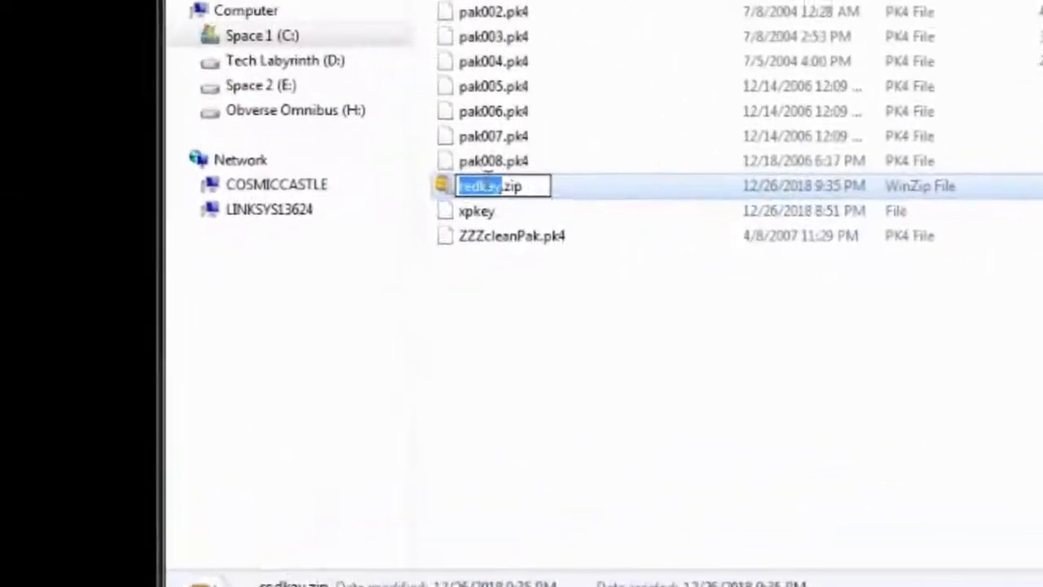
left_click(492, 186)
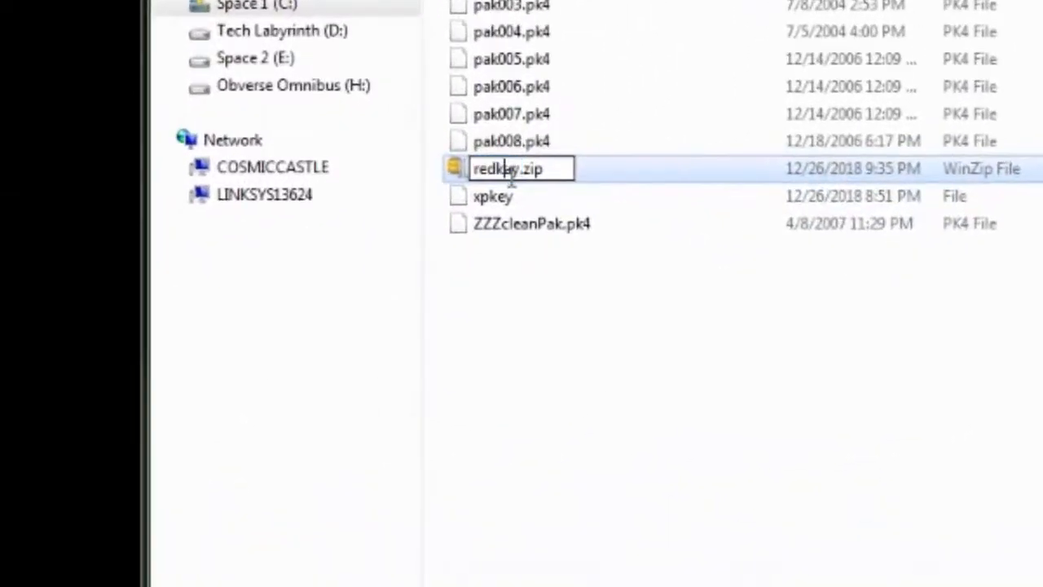
left_click_drag(485, 186, 492, 186)
type("e")
left_click(568, 312)
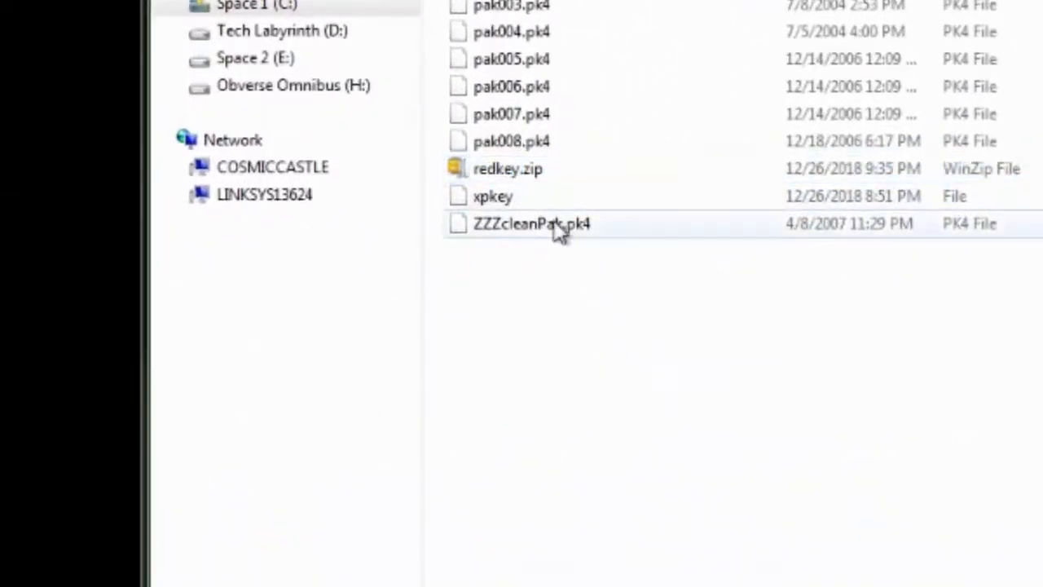
Change the archive's extension from .zip to .pk4, making redkey.pk4.
right_click(536, 171)
left_click(317, 561)
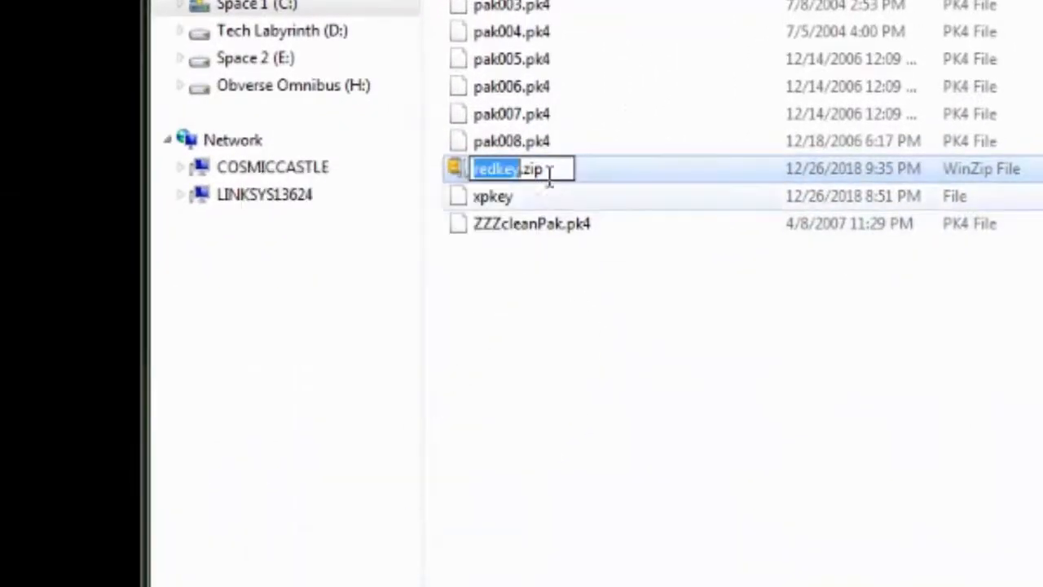
left_click(541, 169)
left_click_drag(523, 169, 580, 172)
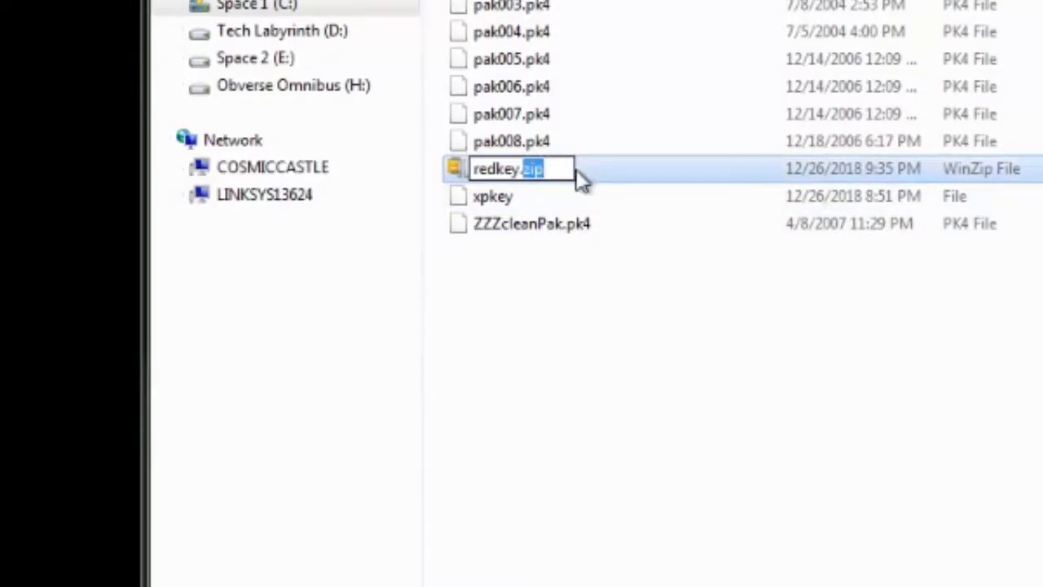
type("pk4")
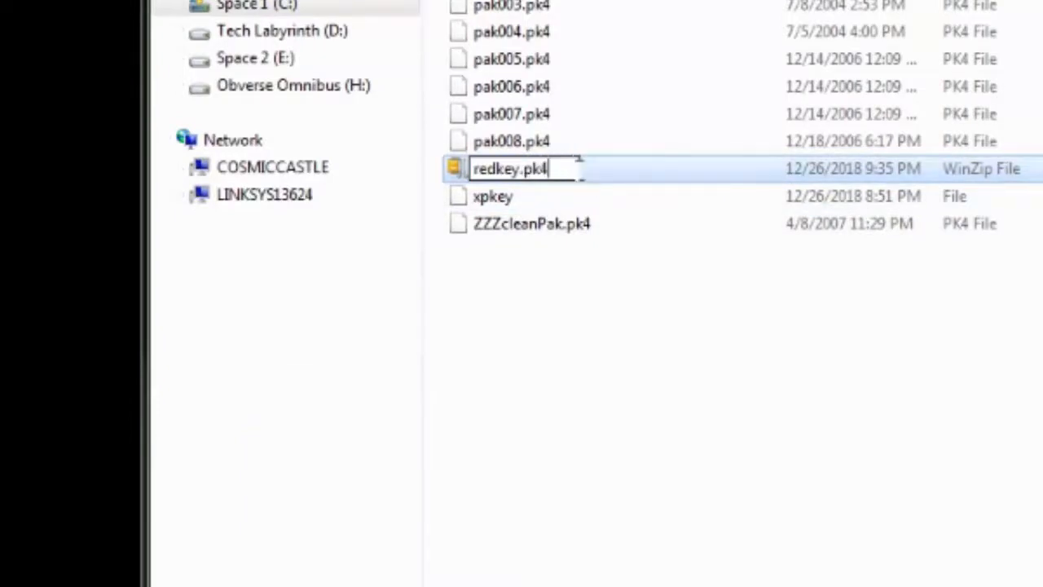
key("Return")
key("Return")
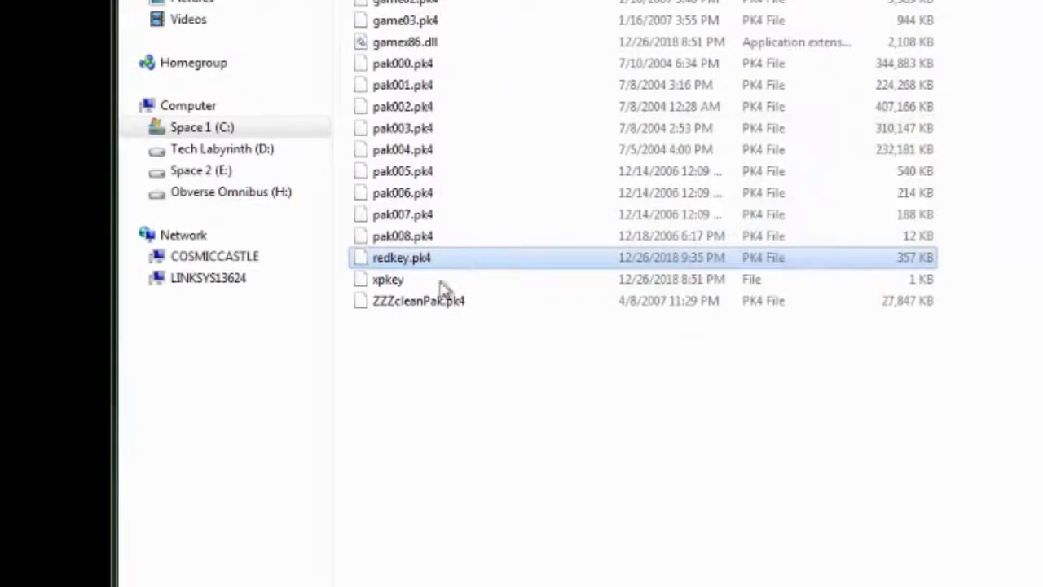
left_click(408, 411)
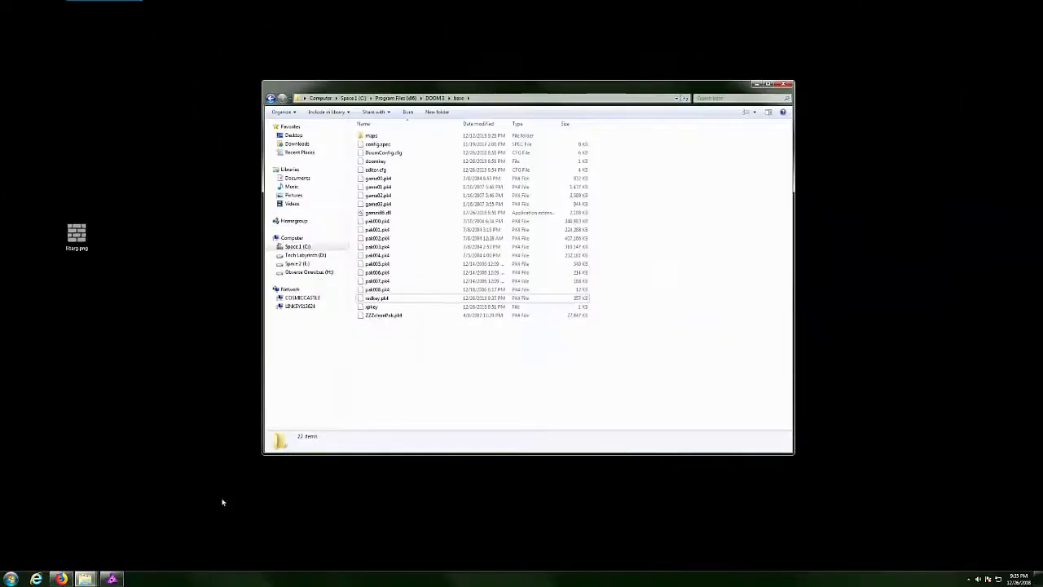
mouse_move(85, 579)
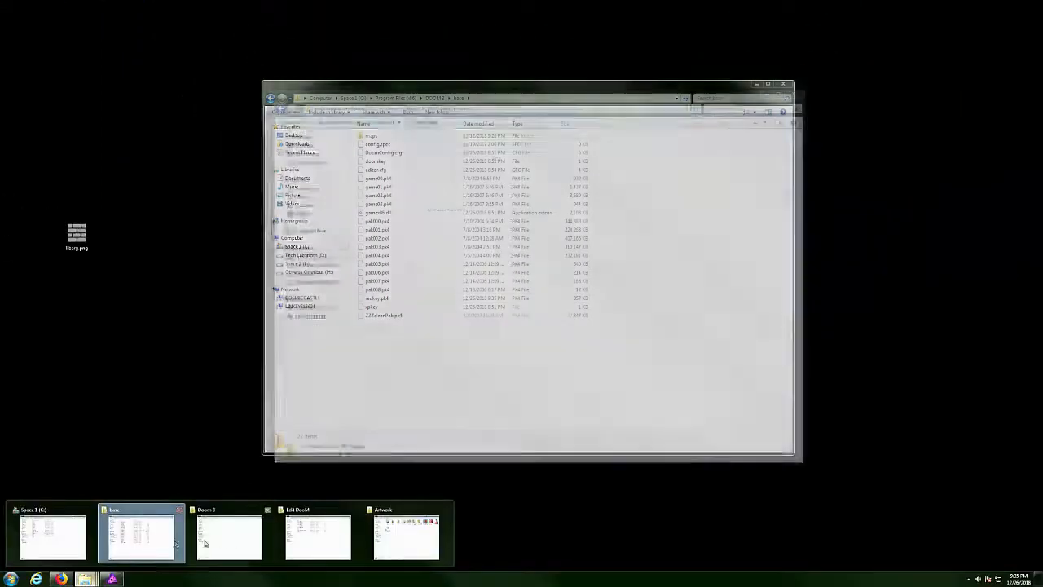
Launch the Doom III Editor and load tutorial.map from the recent files.
left_click(318, 536)
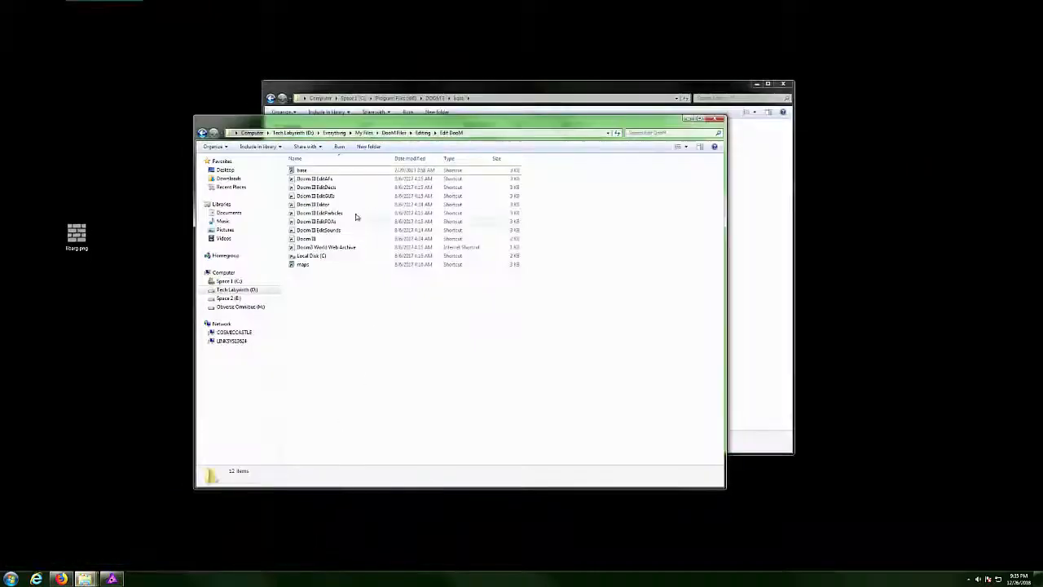
left_click(313, 204)
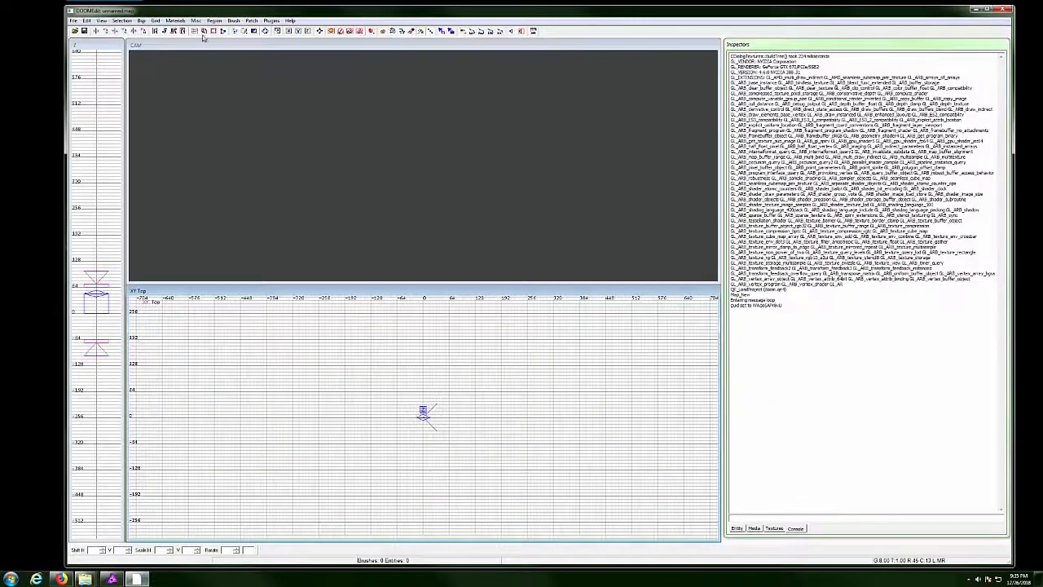
left_click(72, 21)
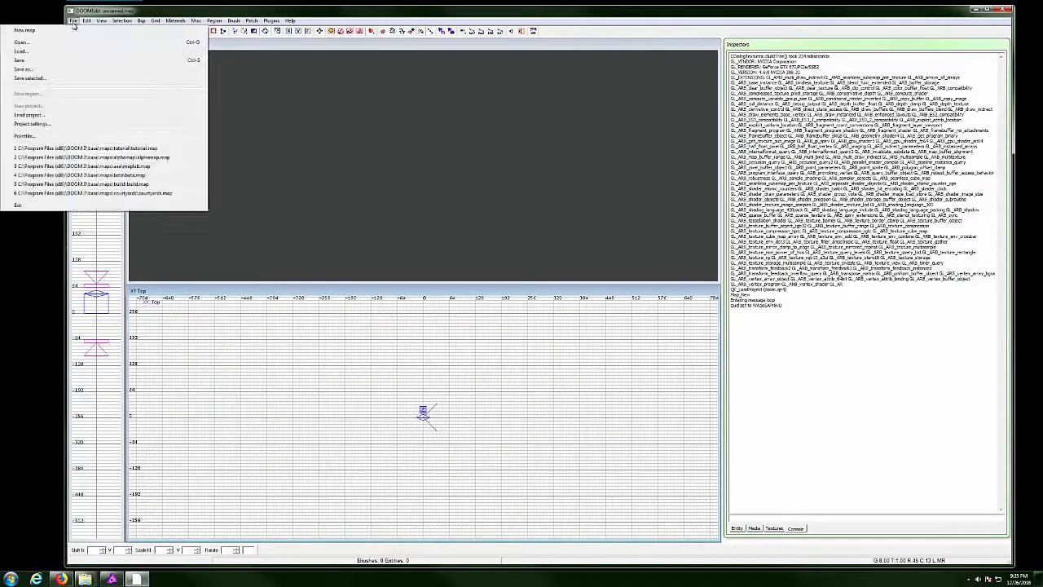
left_click(129, 149)
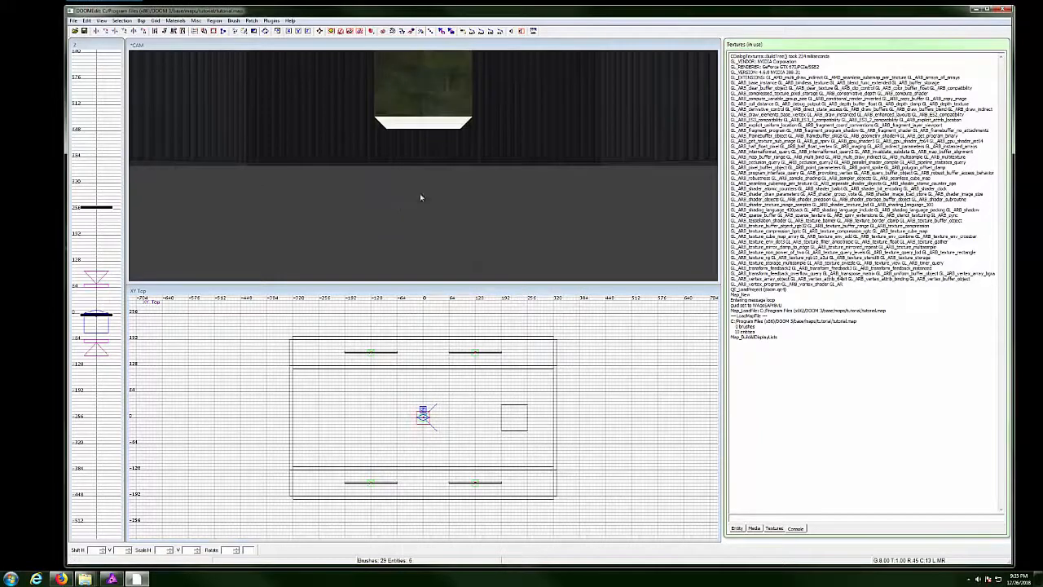
Select the box's front face in the camera view and show the media browser.
right_click(421, 197, "ctrl")
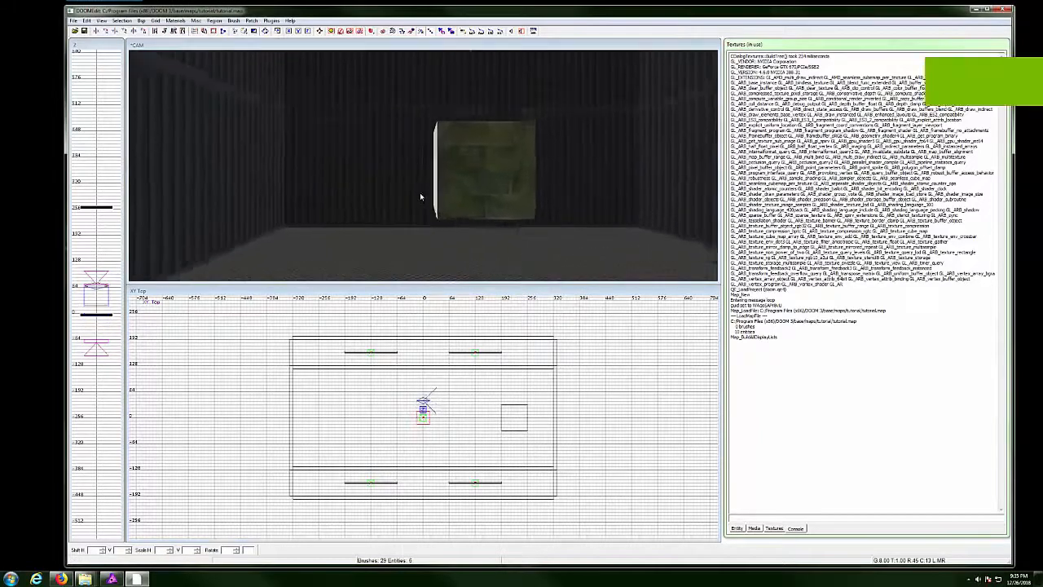
left_click(491, 202, "ctrl+shift")
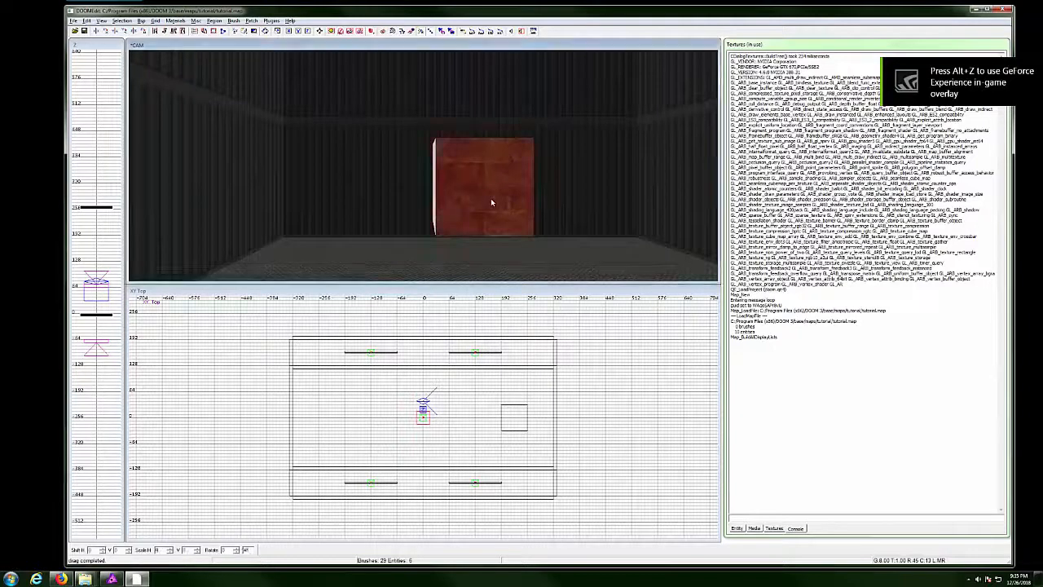
right_click(456, 176)
left_click_drag(470, 125, 427, 160)
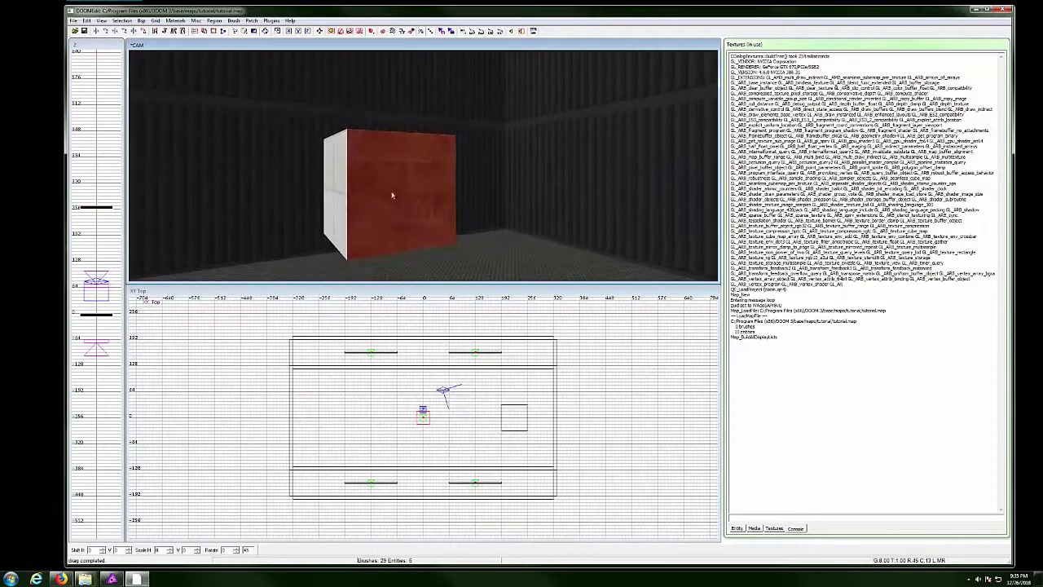
left_click(754, 530)
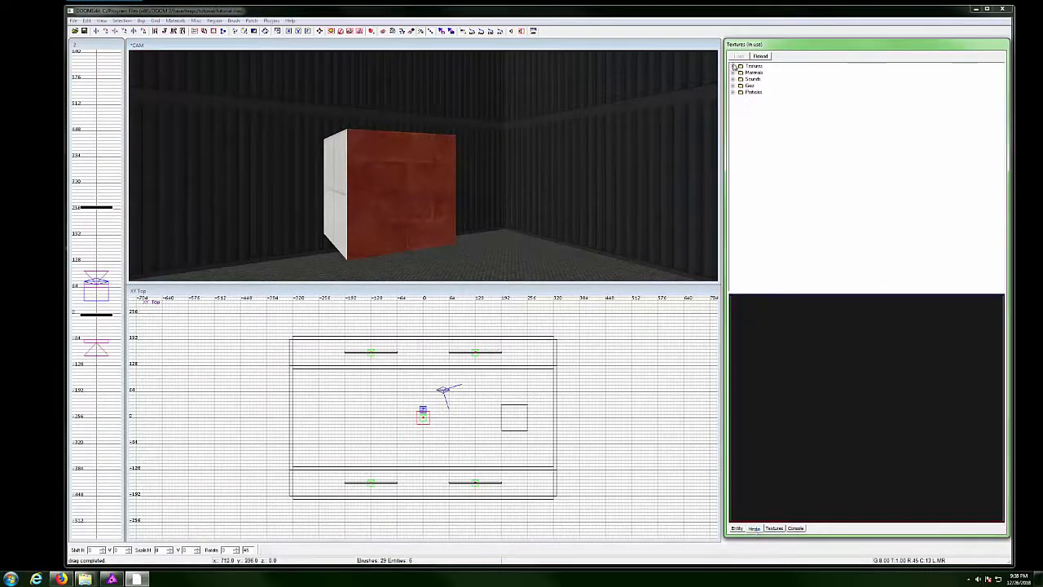
Apply the textures/custom/brickgreen texture to the selected box face.
left_click(734, 67)
left_click(741, 73)
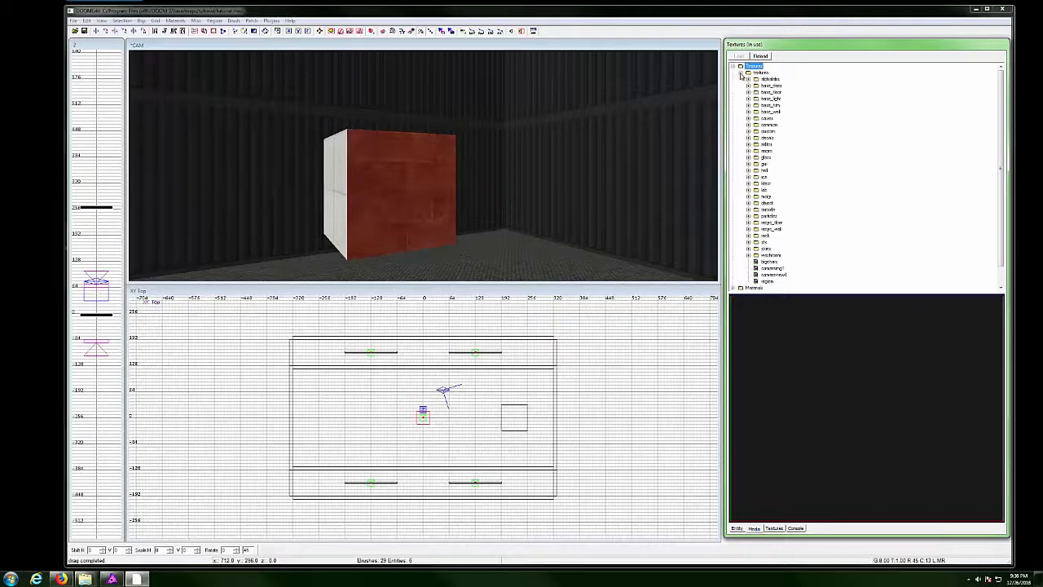
left_click(748, 131)
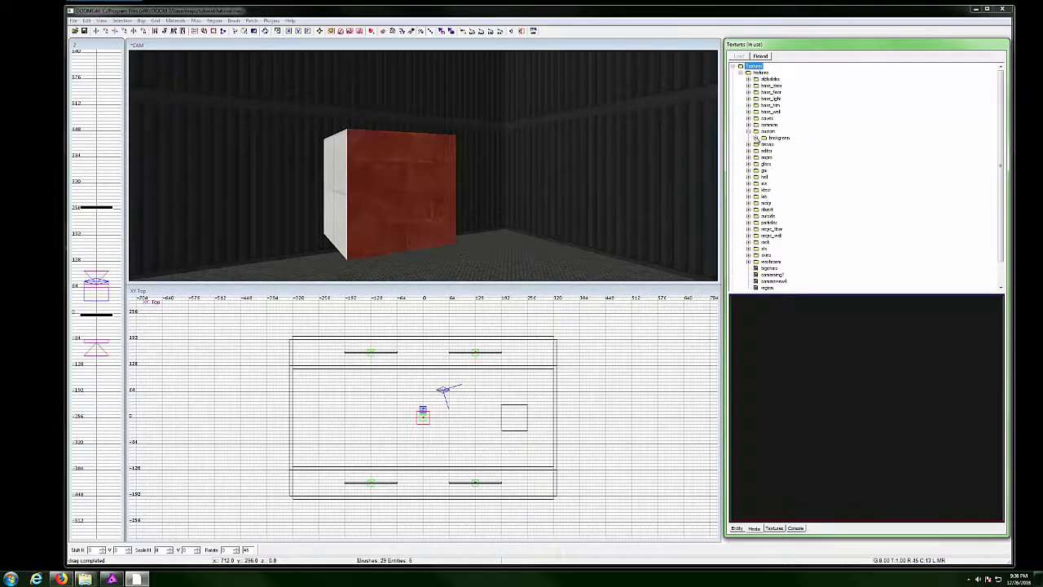
left_click(756, 139)
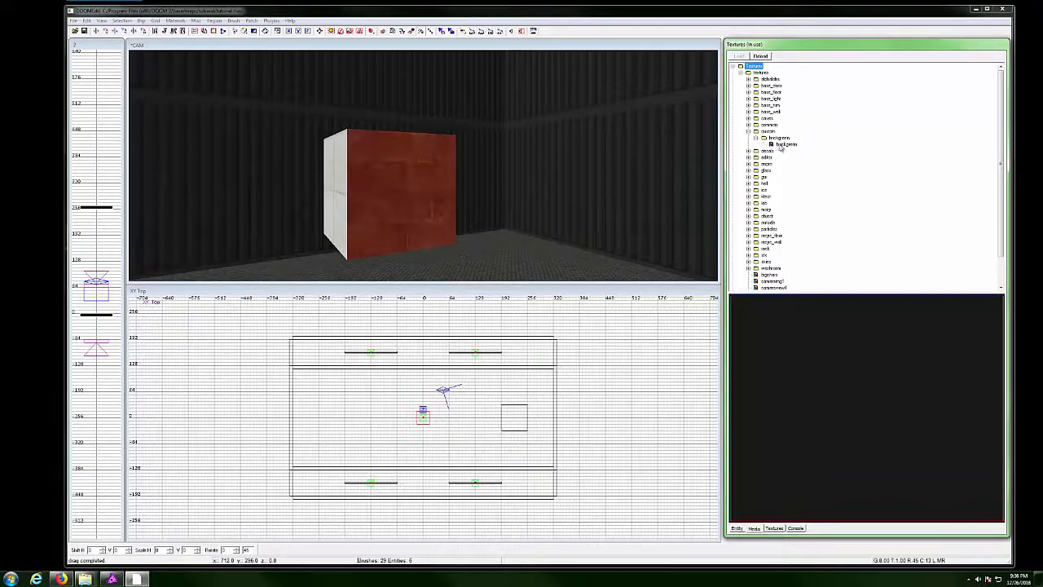
left_click(785, 144)
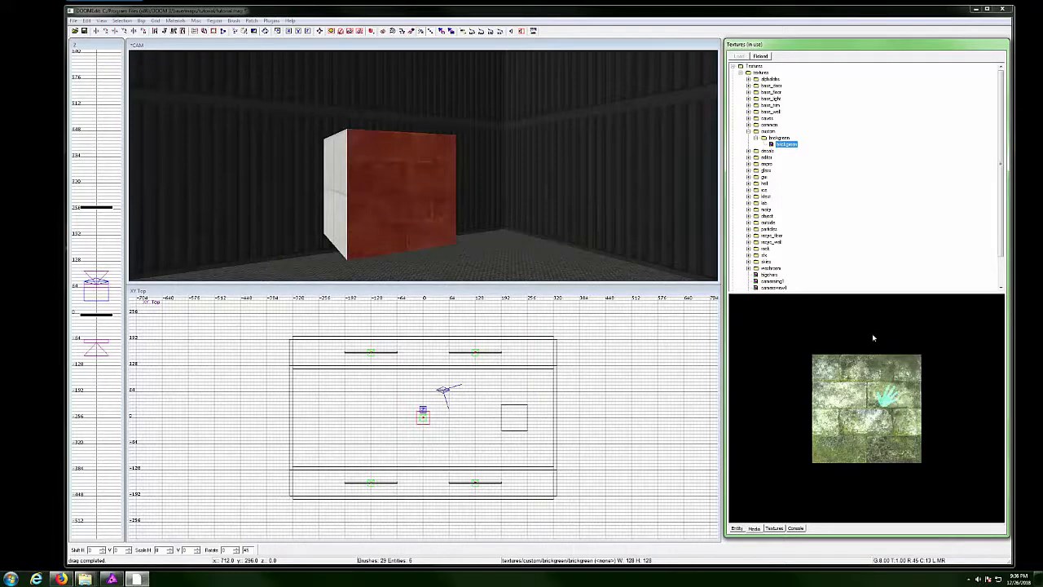
Deselect the face, position the camera around the green brick box, and enable realtime rendering (F3).
right_click(395, 169)
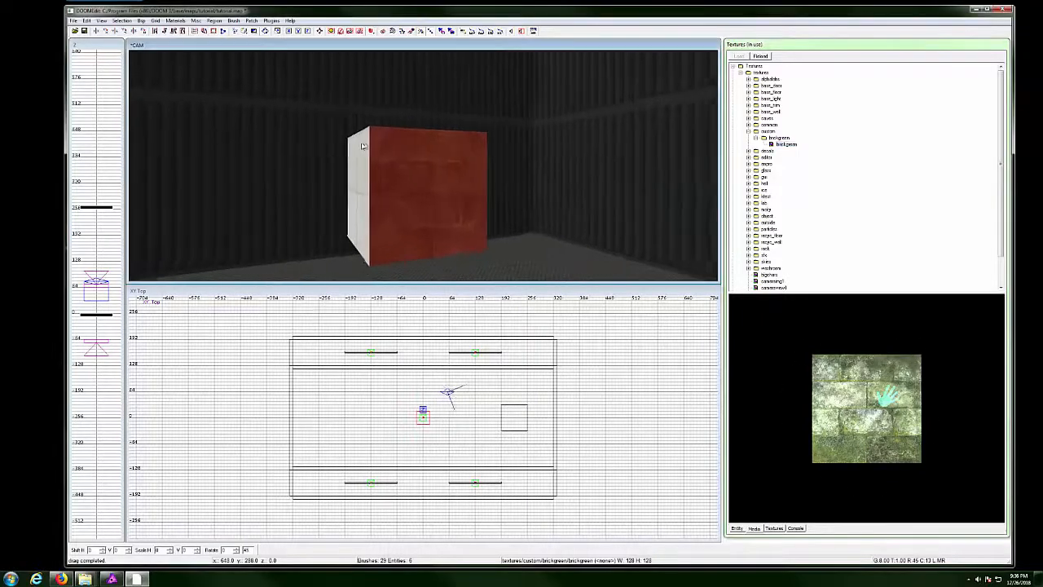
key("Escape")
right_click(413, 178, "ctrl")
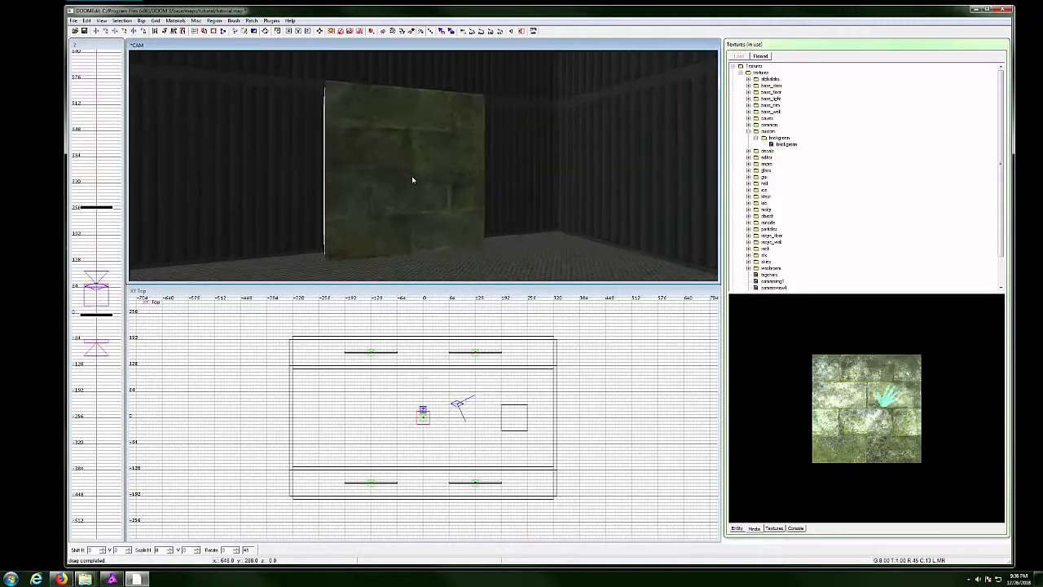
right_click(405, 174)
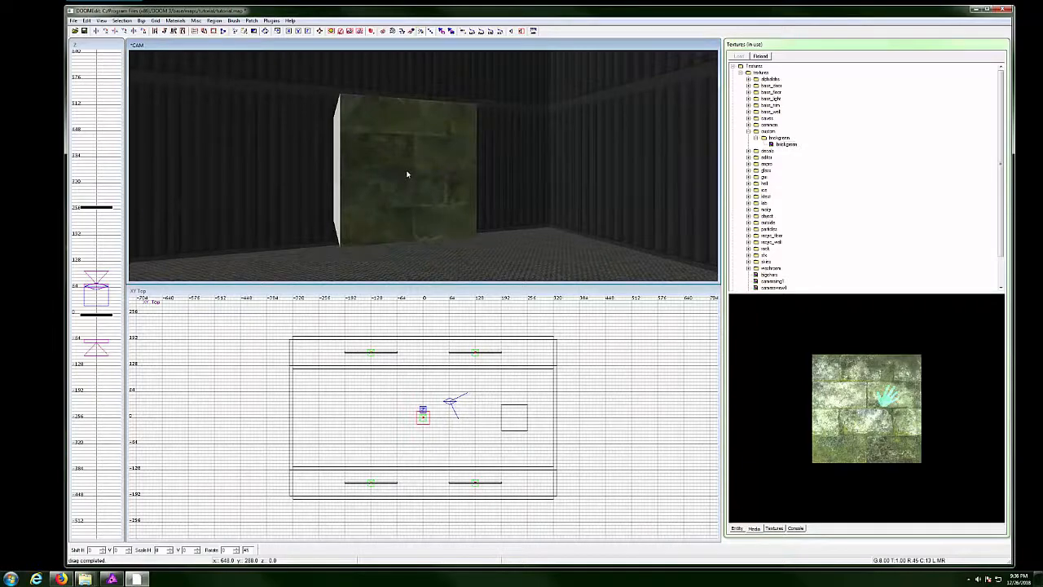
right_click(403, 179, "ctrl")
right_click(380, 165, "ctrl+shift")
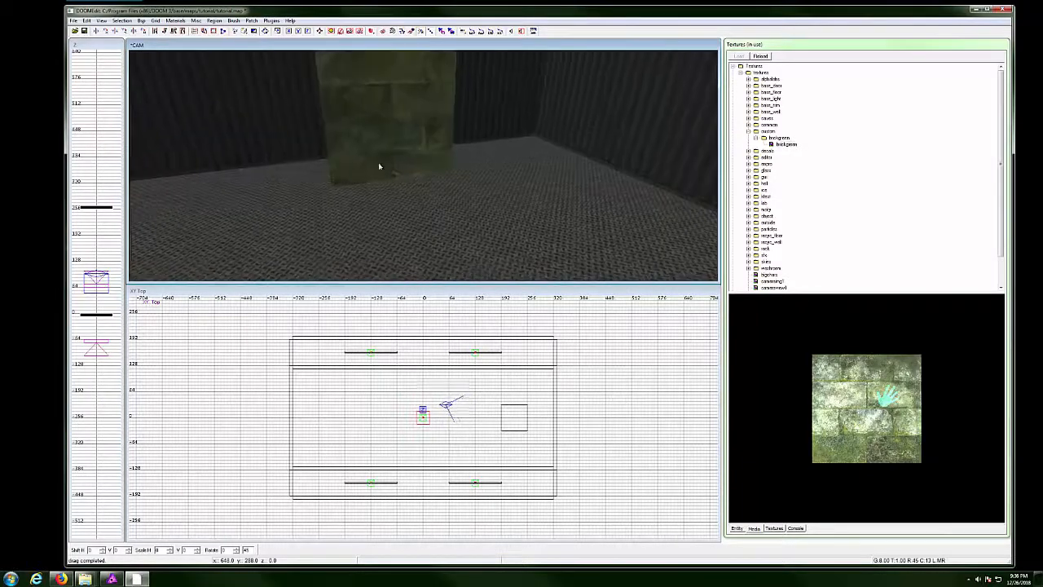
right_click(380, 153, "ctrl")
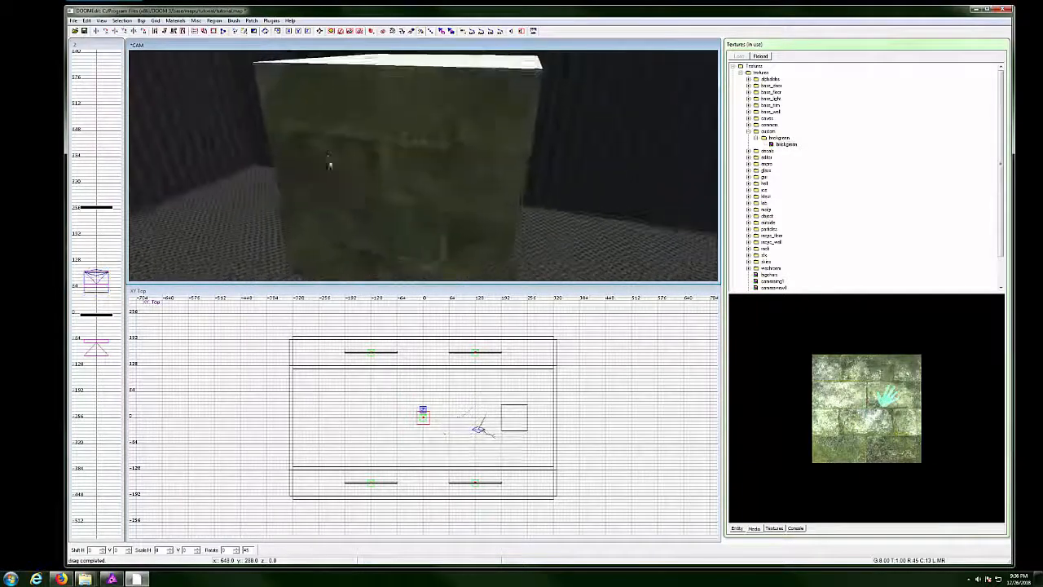
right_click(391, 187, "ctrl+shift")
right_click(398, 188, "ctrl")
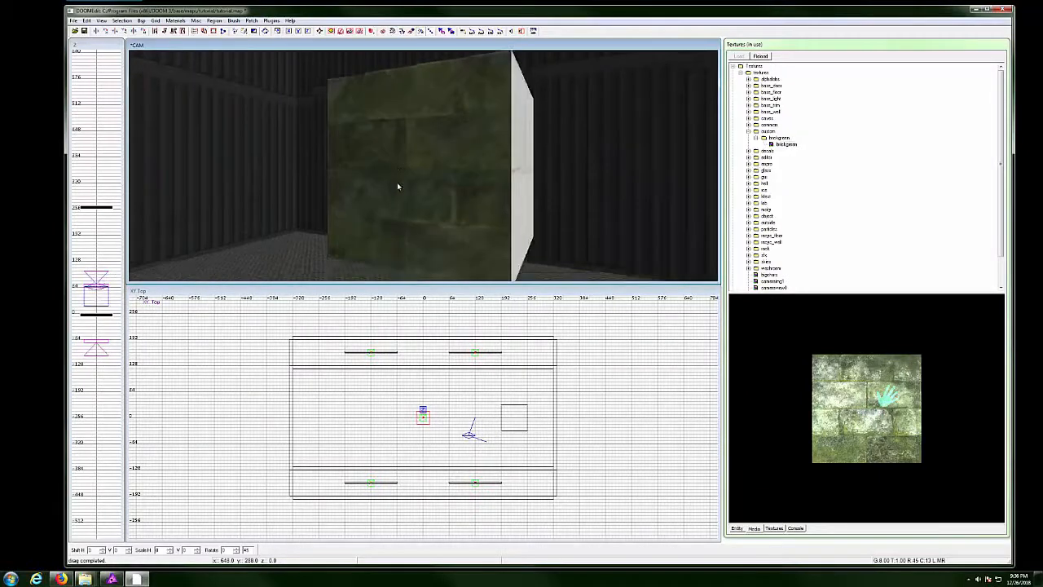
right_click(397, 187)
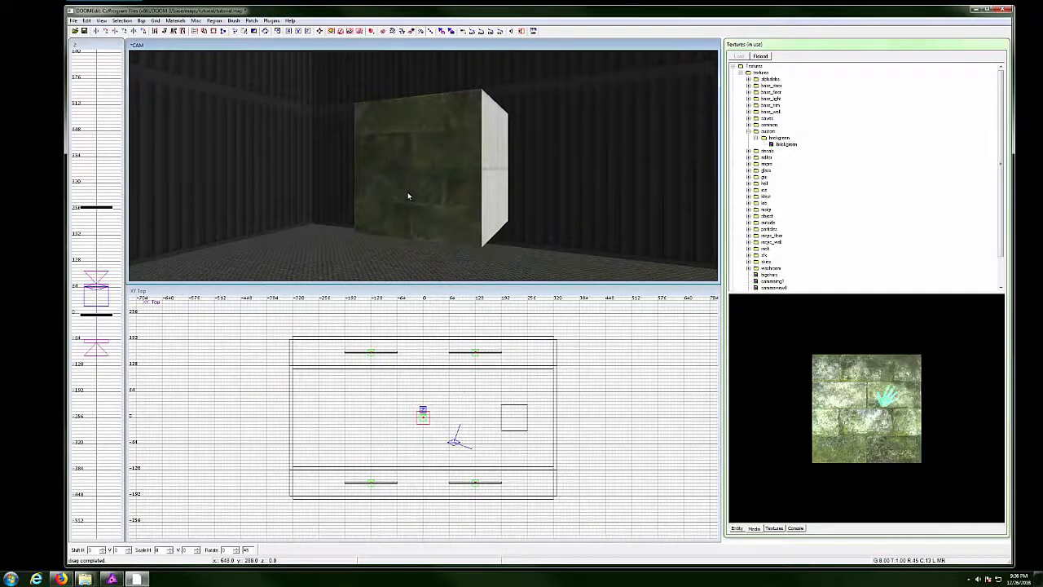
key("F3")
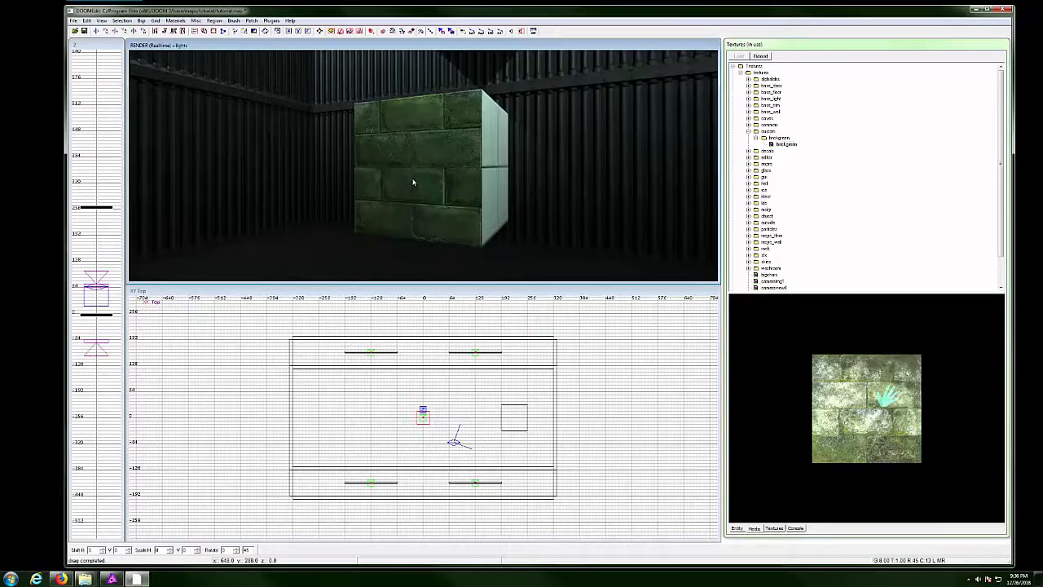
Fly the render camera up close to the brick block, viewing its lower edge and side.
left_click_drag(413, 182, 342, 167)
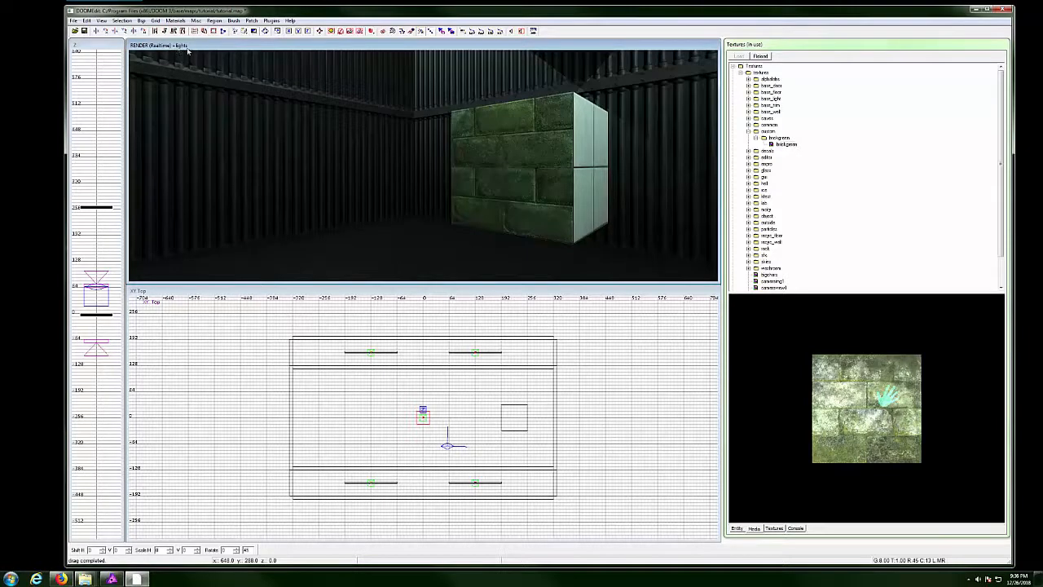
mouse_move(448, 175)
left_mouse_down()
mouse_move(434, 143)
mouse_move(480, 156)
mouse_move(459, 165)
mouse_move(466, 170)
mouse_move(439, 165)
left_mouse_up()
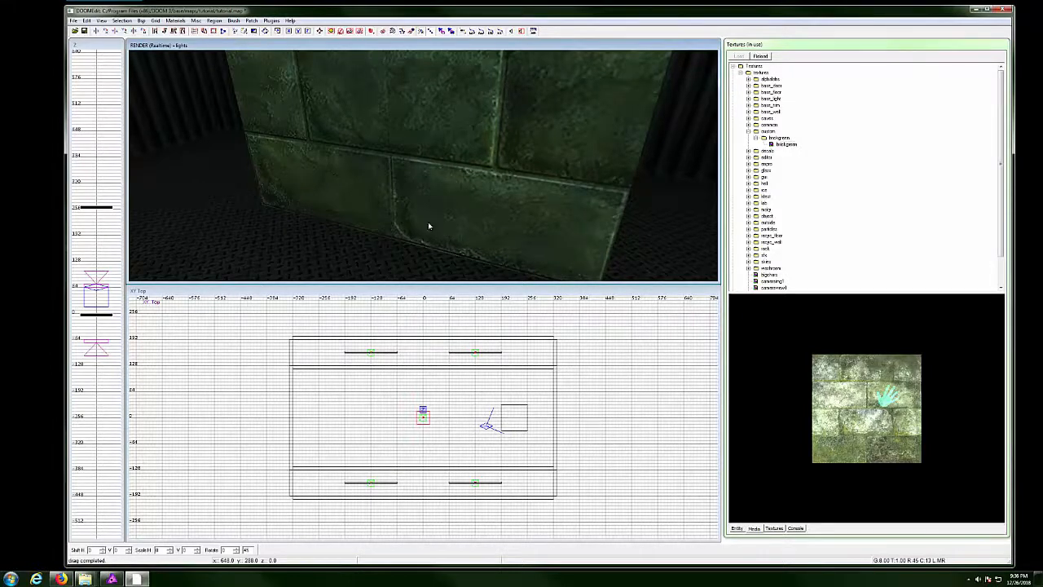
left_click_drag(429, 226, 430, 118)
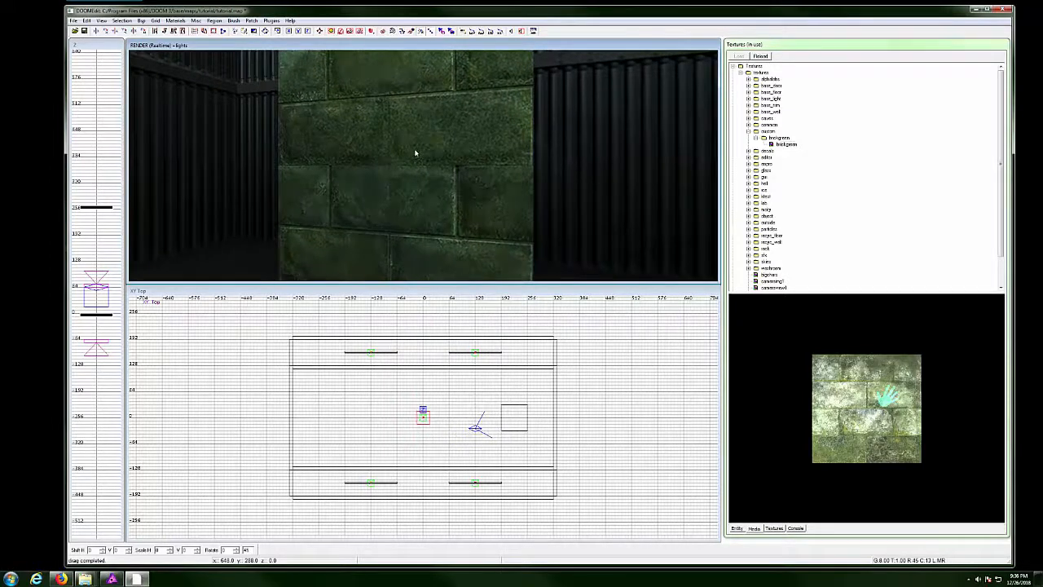
left_click_drag(415, 153, 420, 157)
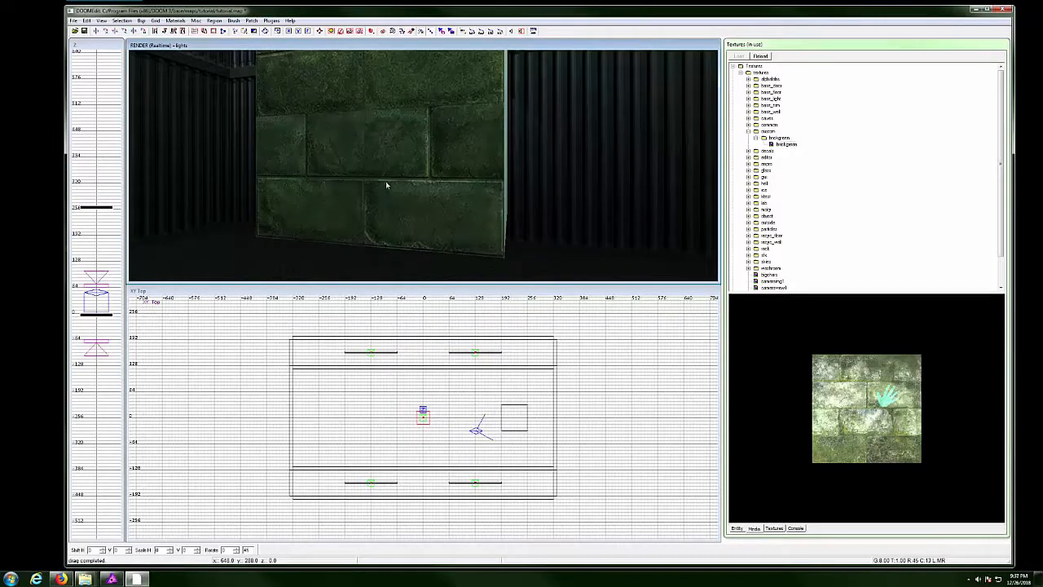
left_click_drag(296, 173, 461, 179)
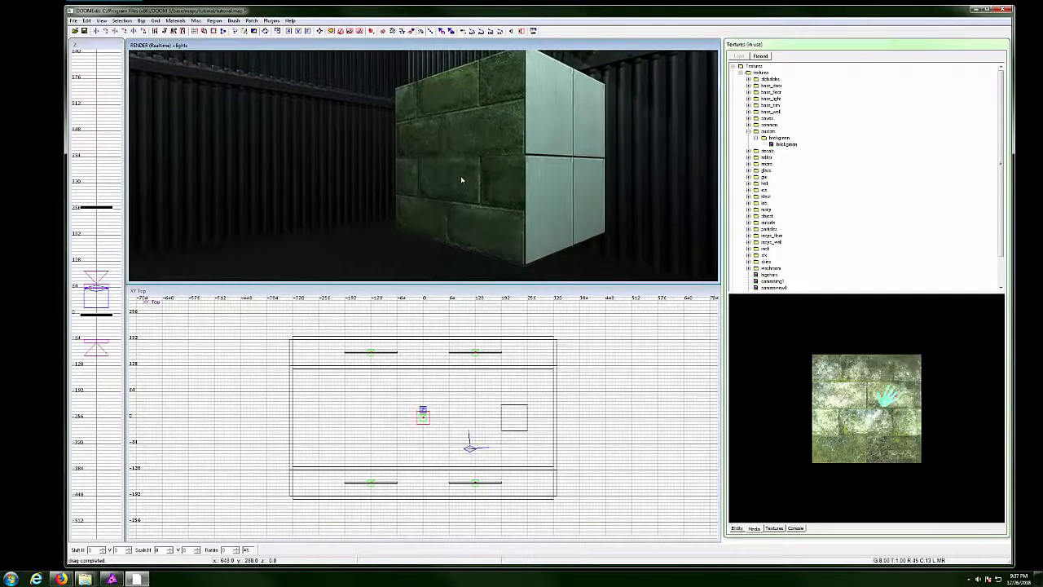
Add a light entity beside the box, raise it 64 units and reposition it.
right_click(477, 422)
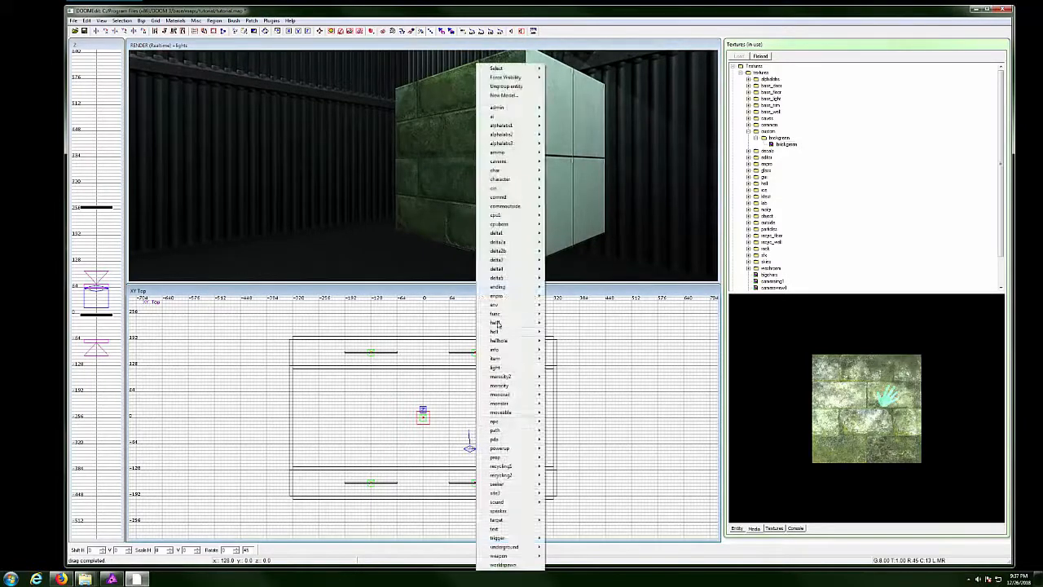
left_click(501, 367)
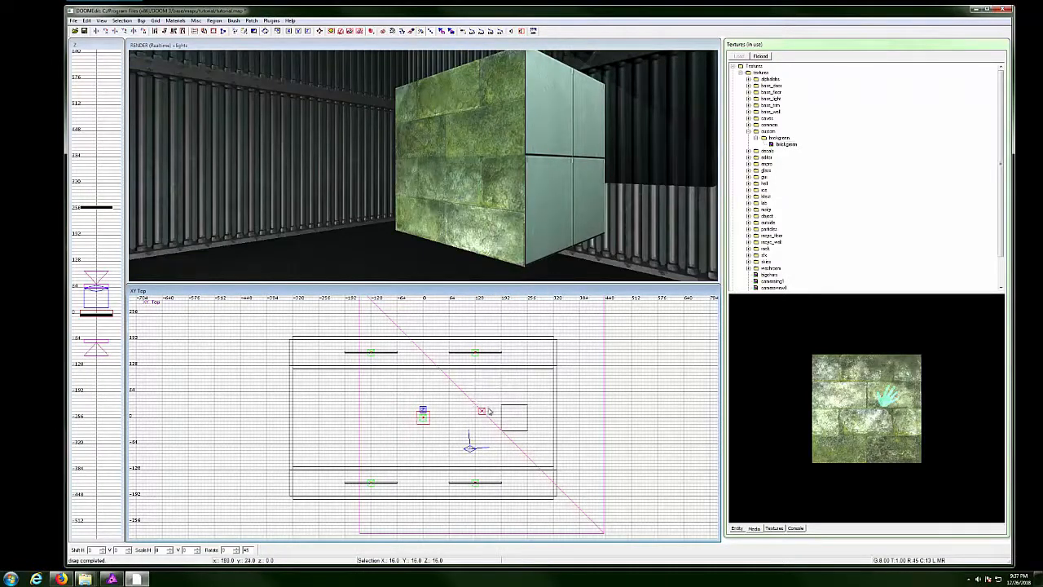
right_click(431, 194, "ctrl")
left_click_drag(418, 219, 414, 196)
right_click(524, 207)
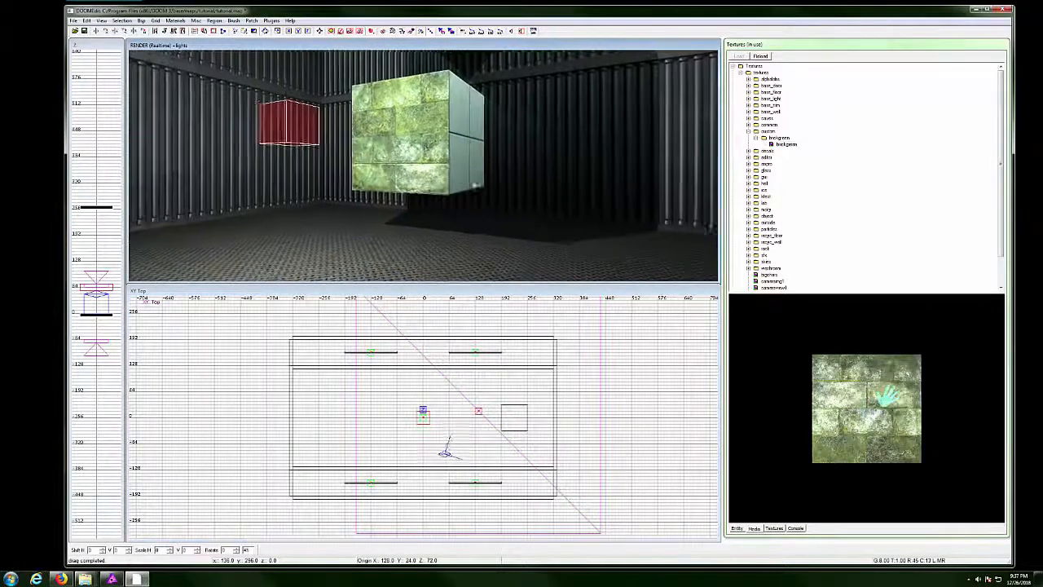
right_click(520, 146)
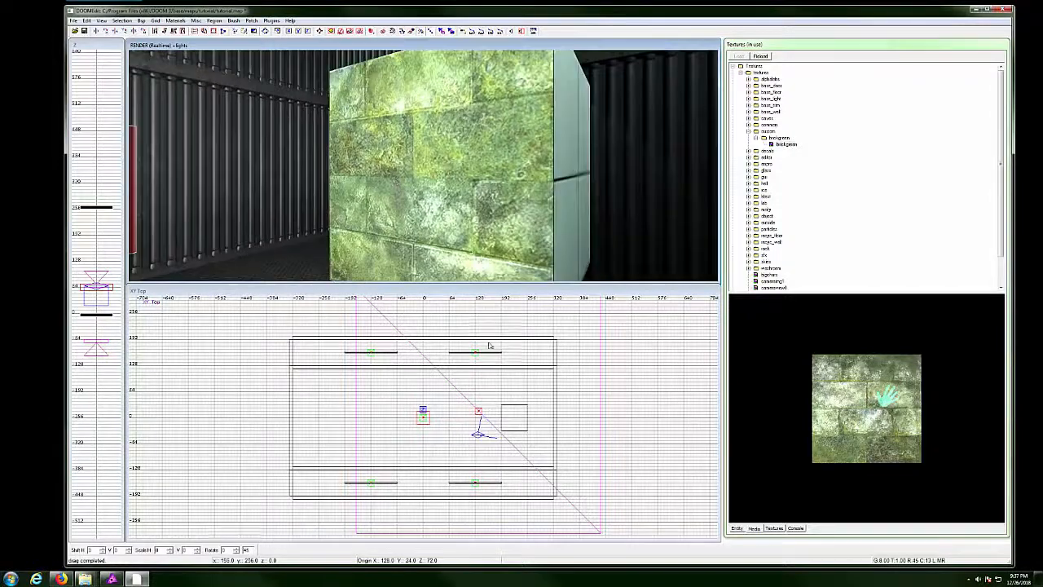
left_click_drag(479, 412, 497, 447)
mouse_move(495, 447)
left_mouse_down()
mouse_move(492, 388)
mouse_move(487, 441)
mouse_move(481, 436)
mouse_move(492, 415)
mouse_move(491, 435)
mouse_move(482, 423)
mouse_move(490, 397)
mouse_move(489, 435)
left_mouse_up()
Raise the light higher above the box, circle the lit block, and select its front face.
right_click(488, 228)
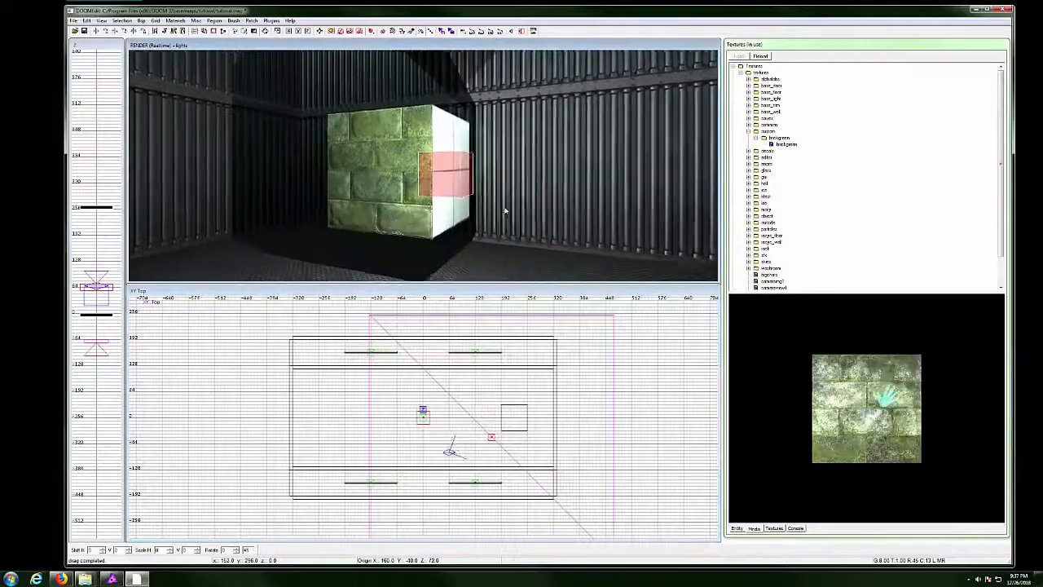
left_click_drag(455, 191, 433, 155)
right_click(433, 154)
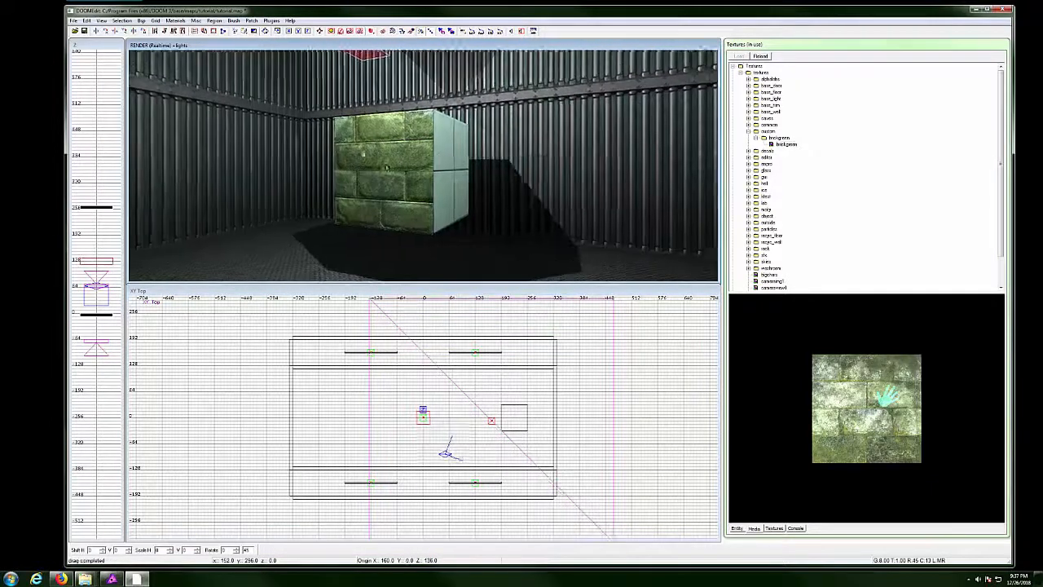
right_click(484, 171)
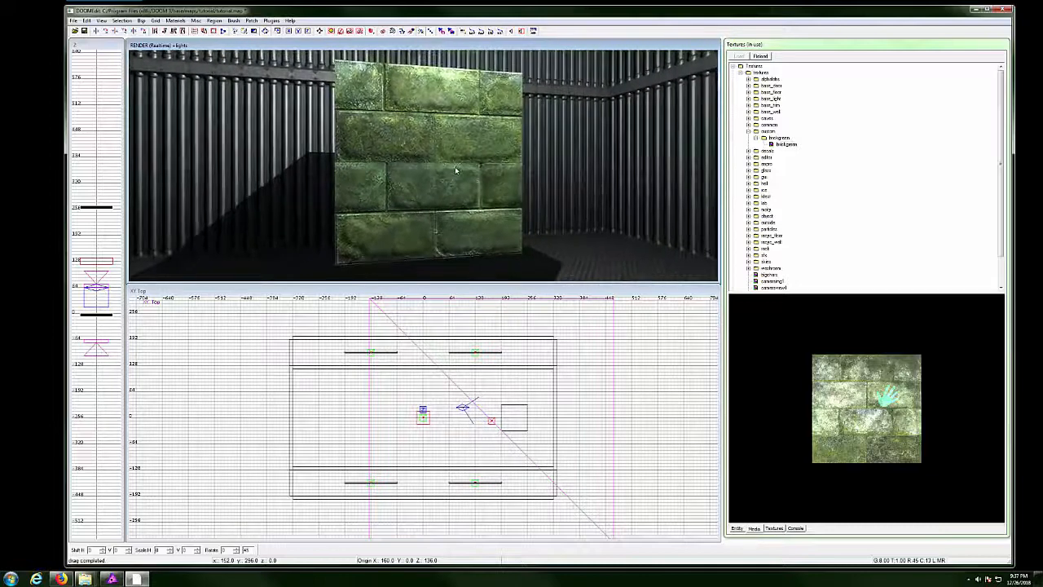
right_click(411, 196)
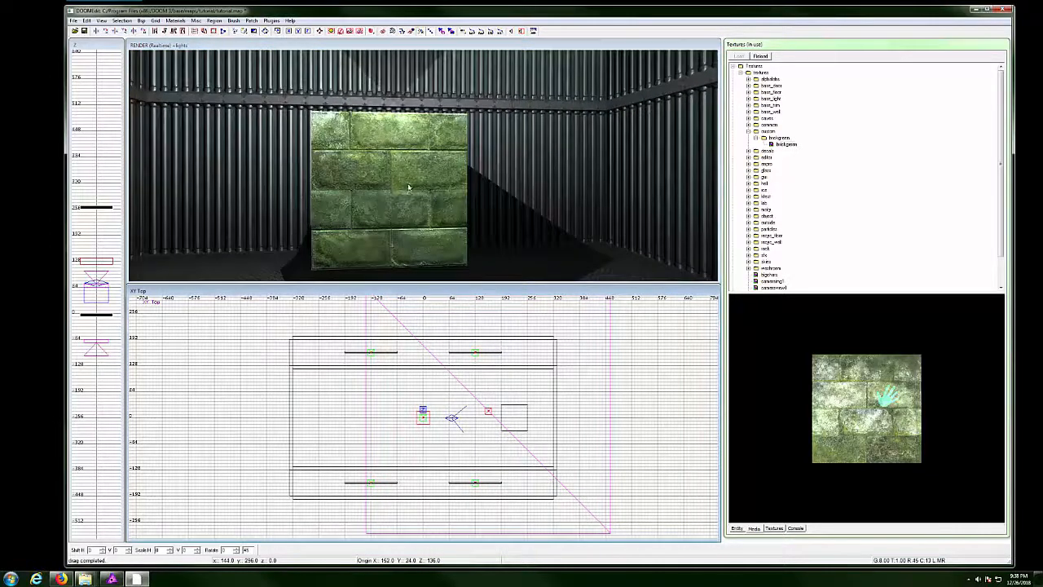
right_click(408, 187)
right_click(404, 158)
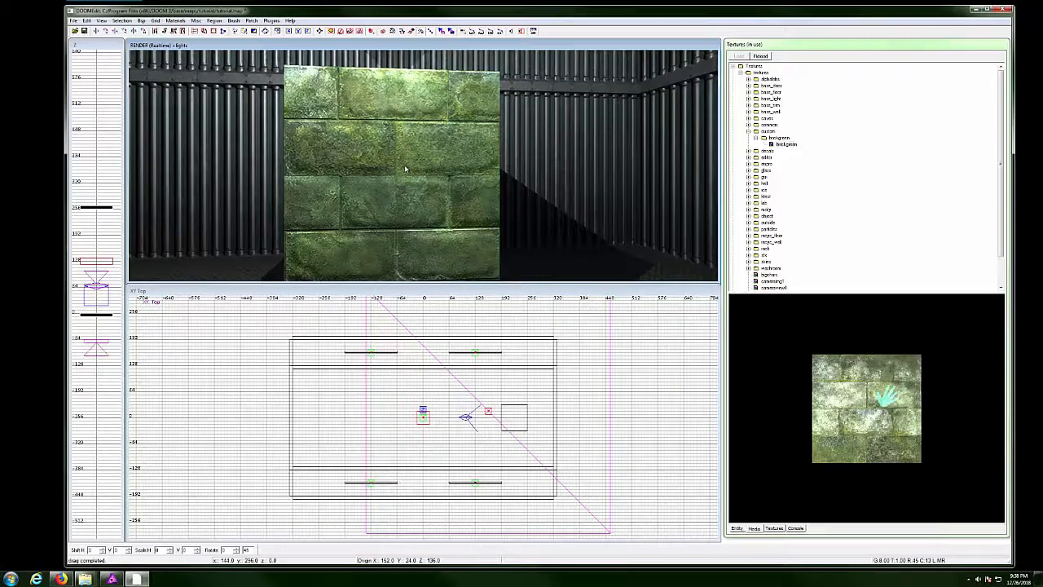
right_click(410, 172)
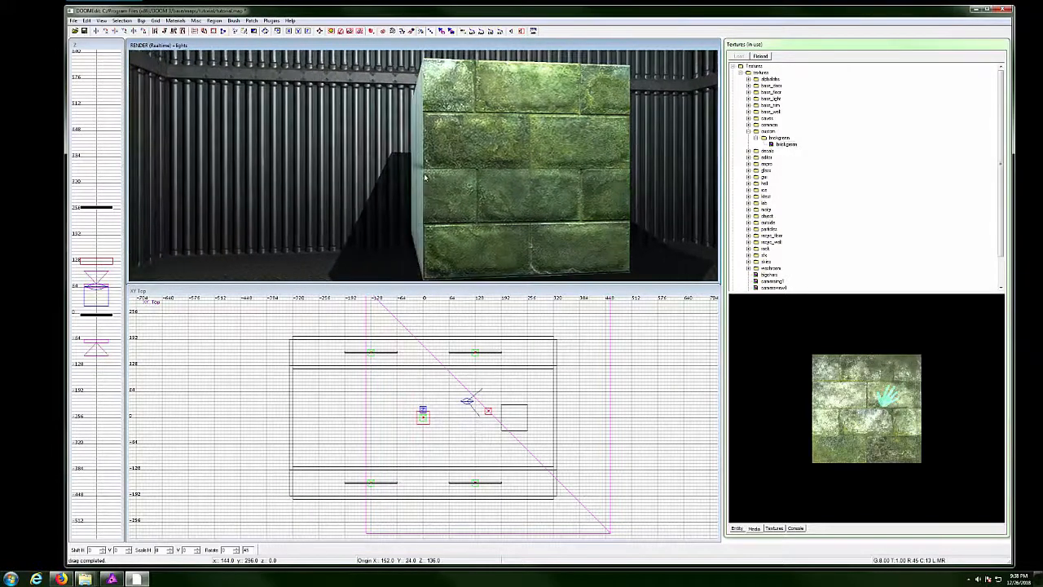
right_click(464, 166)
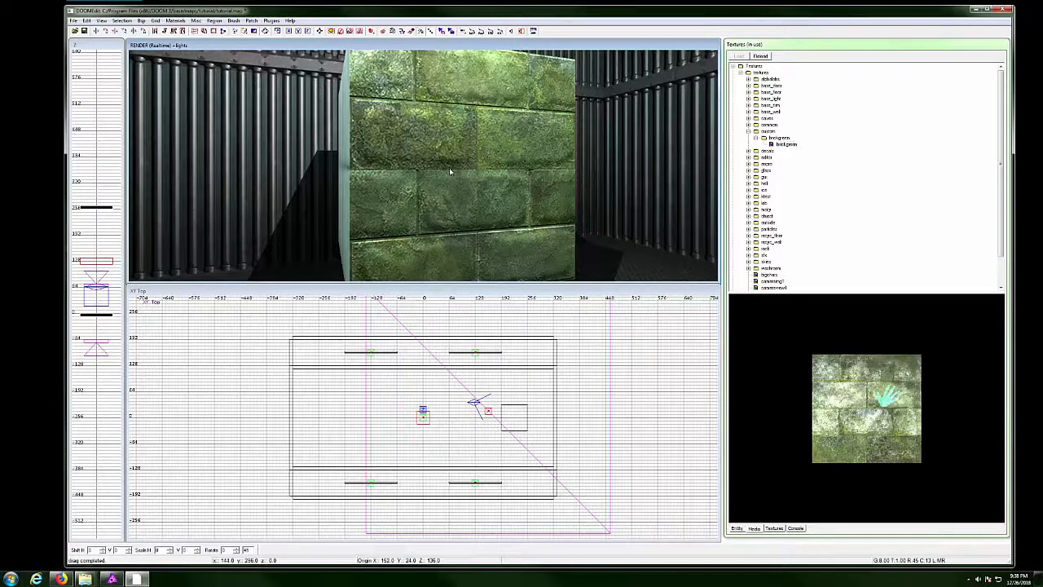
left_click(449, 169, "ctrl+shift")
Exit realtime render mode and open the Surface inspector for the selected face.
key("F3")
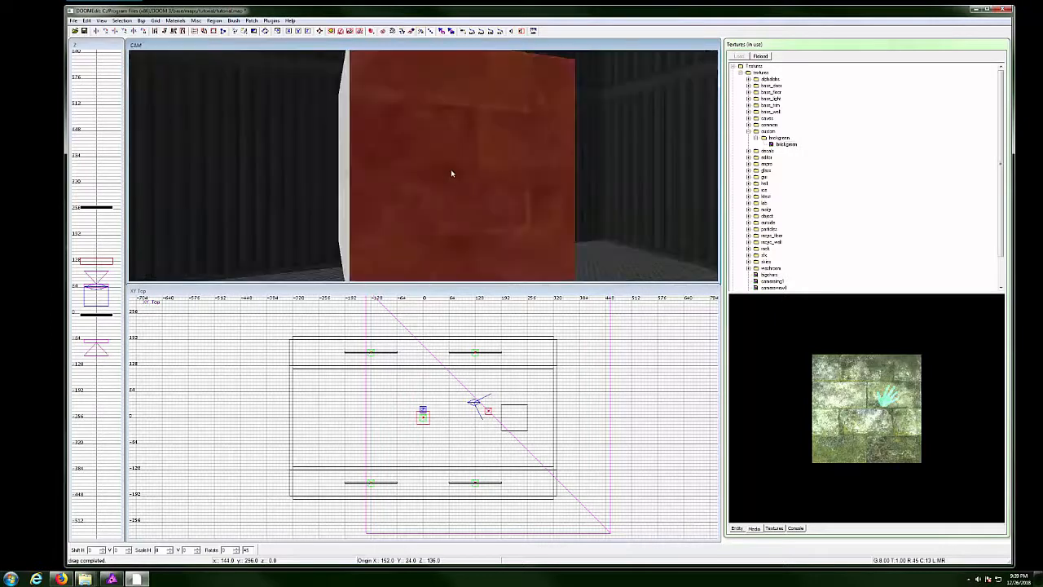
left_click_drag(461, 178, 397, 175)
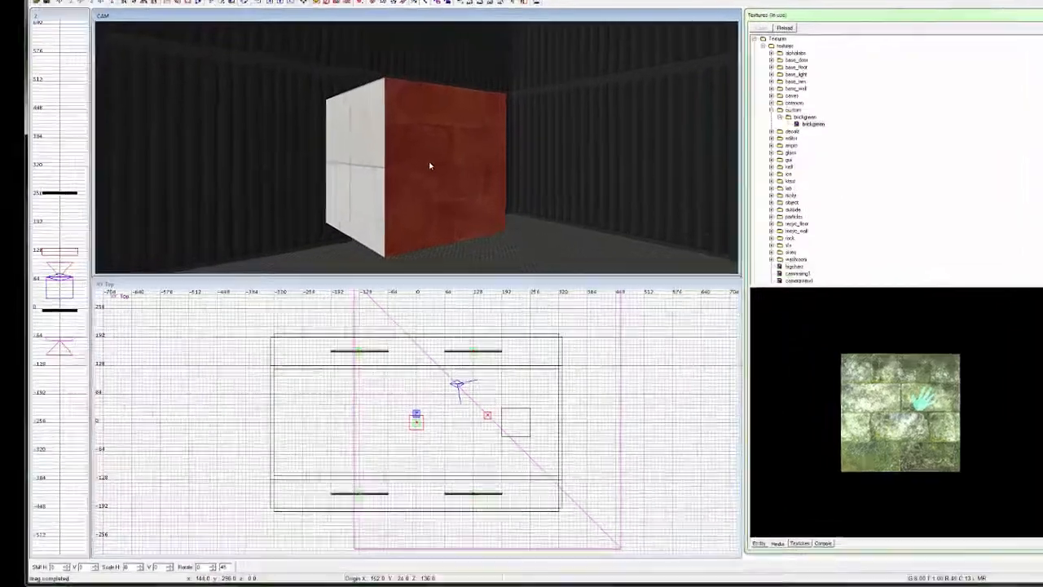
key("s")
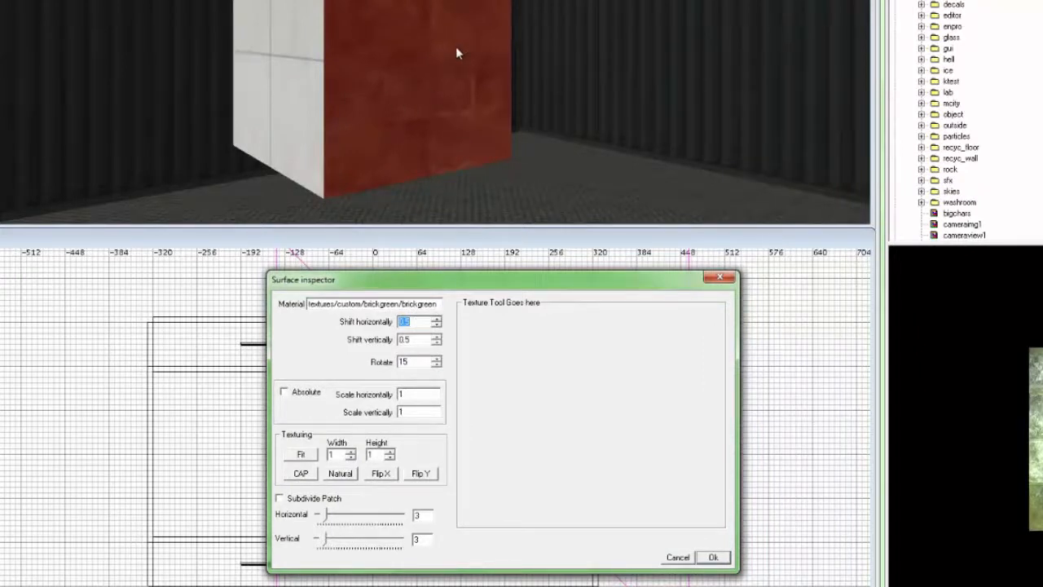
Set the brickgreen face's texture rotation to 90 and close the Surface inspector.
double_click(412, 364)
type("90")
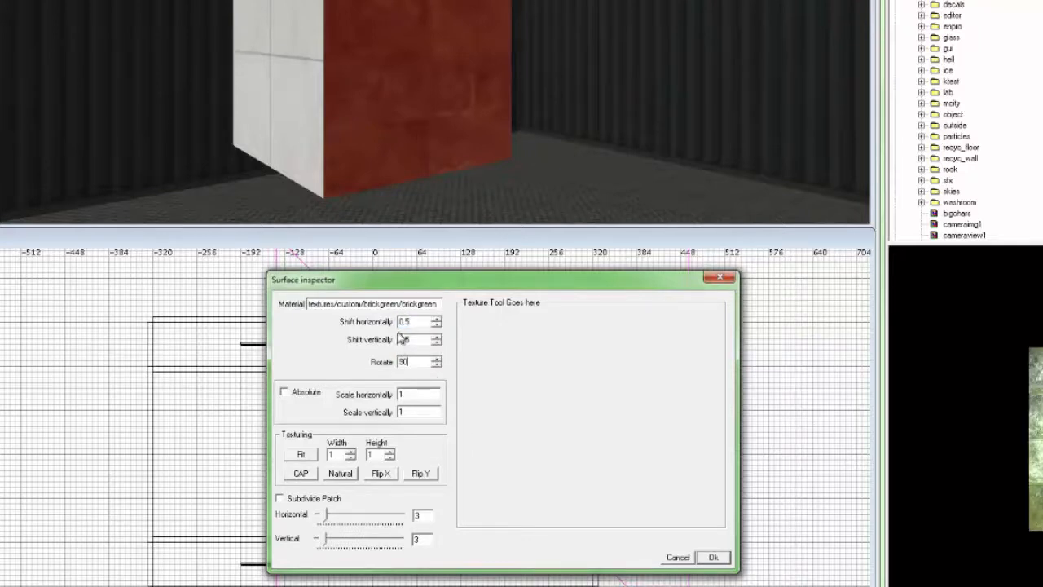
left_click(438, 365)
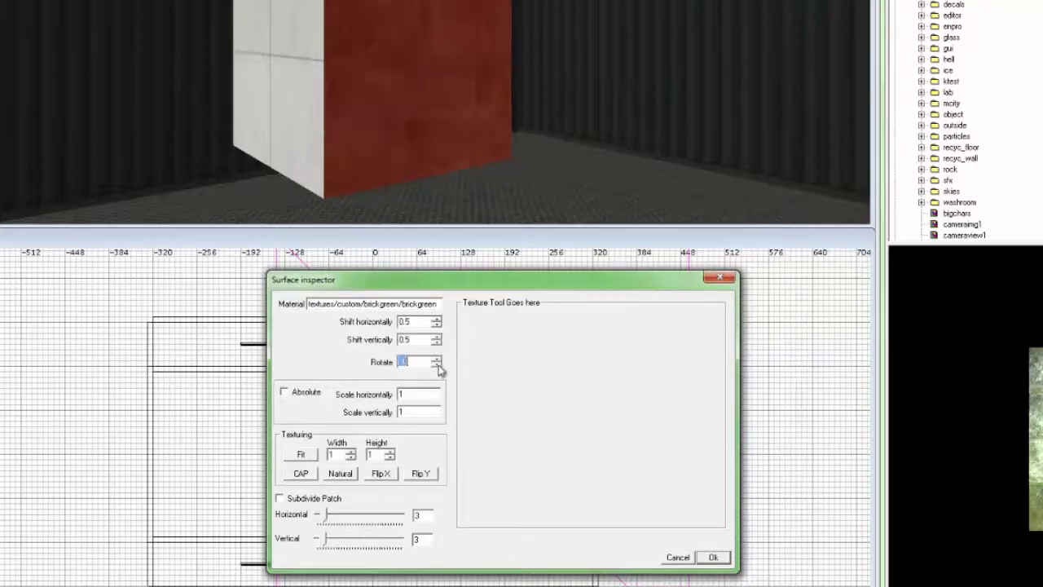
left_click(439, 364)
left_click(439, 363)
right_click(399, 63)
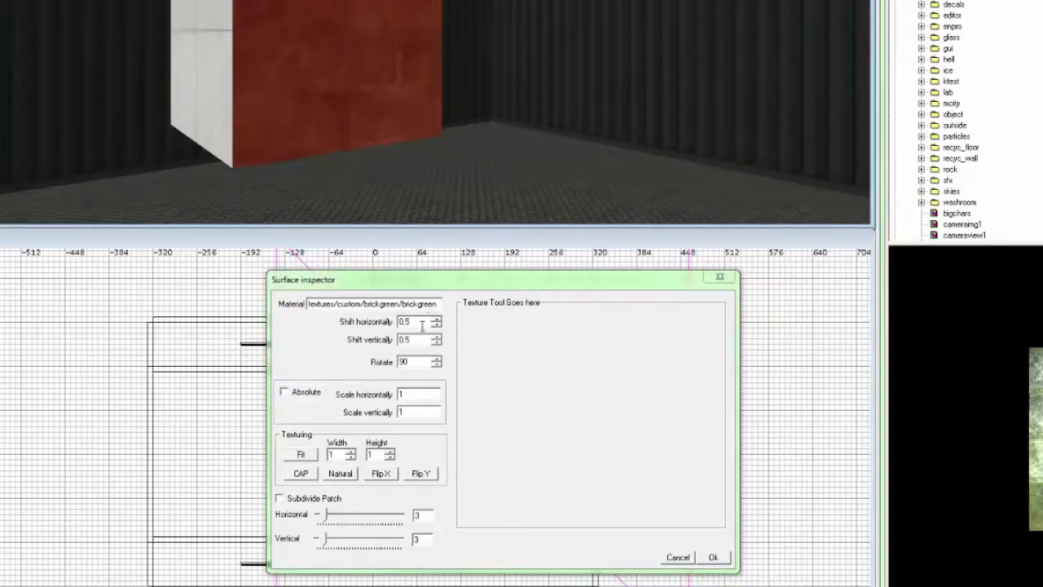
right_click(330, 54)
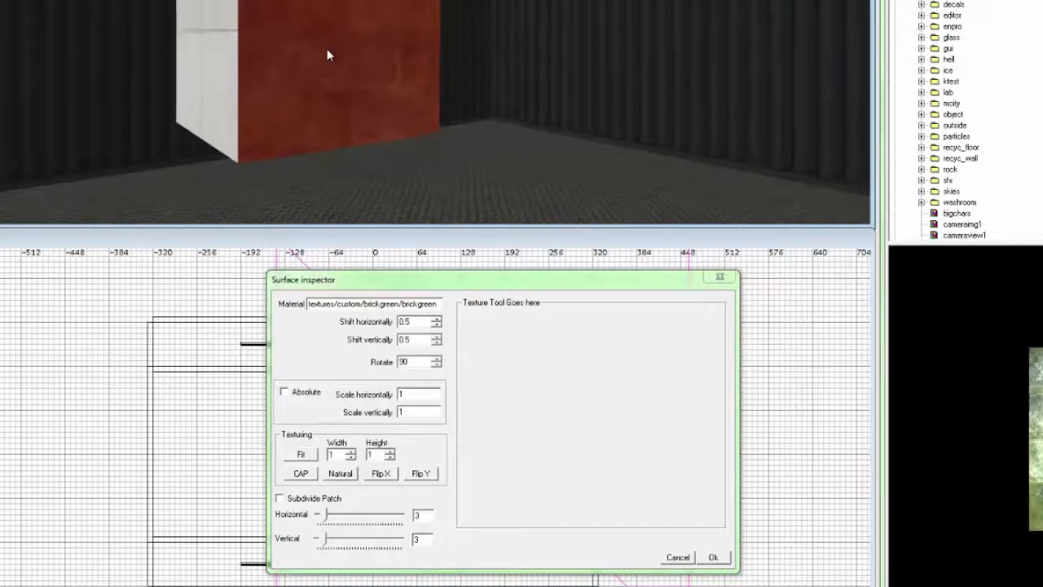
left_click(714, 280)
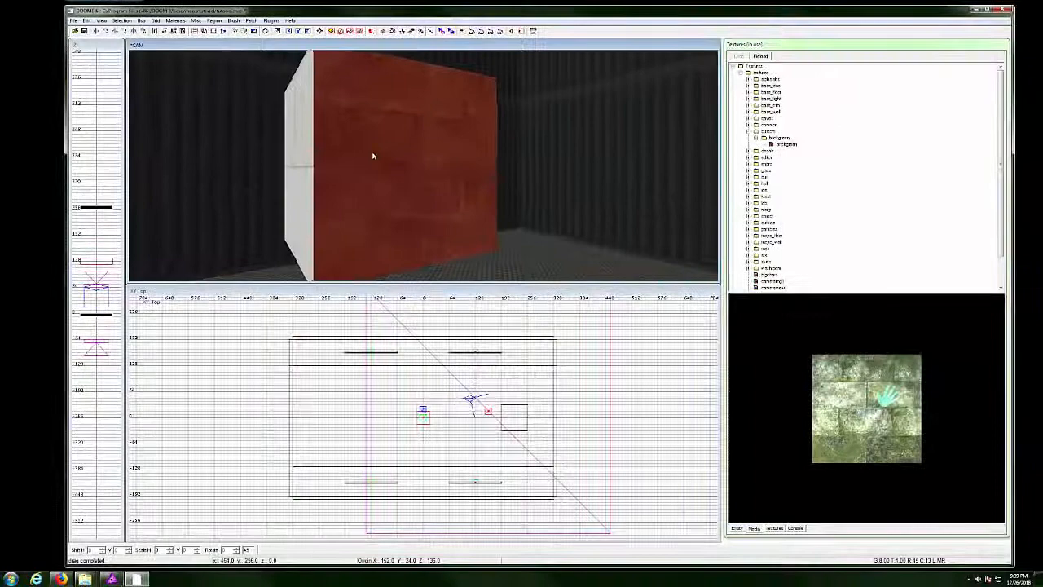
right_click(373, 156)
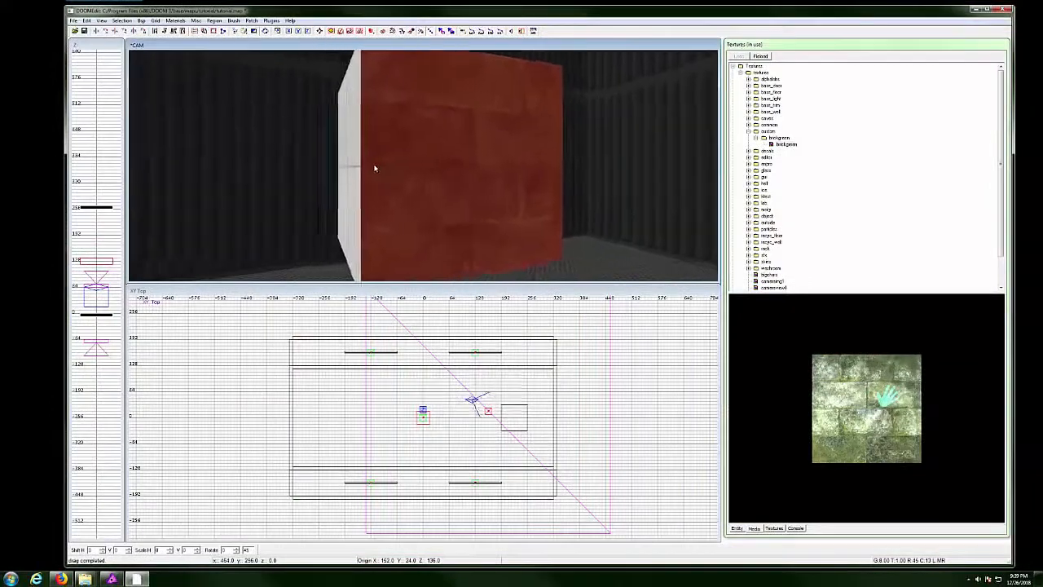
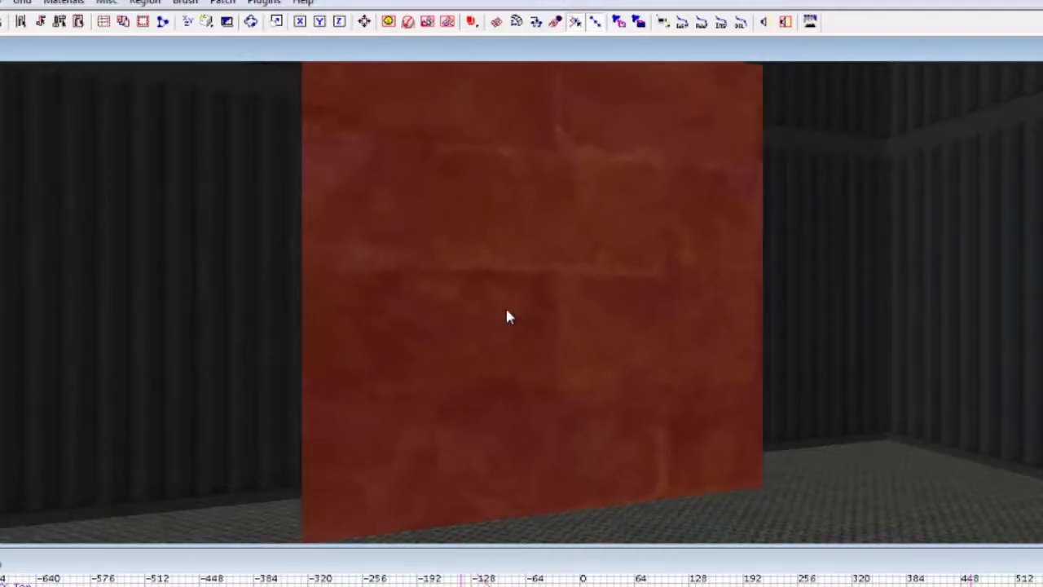
Fit the brickgreen material on the wall face at 2 tiles wide by 2 tiles high.
right_click(614, 366)
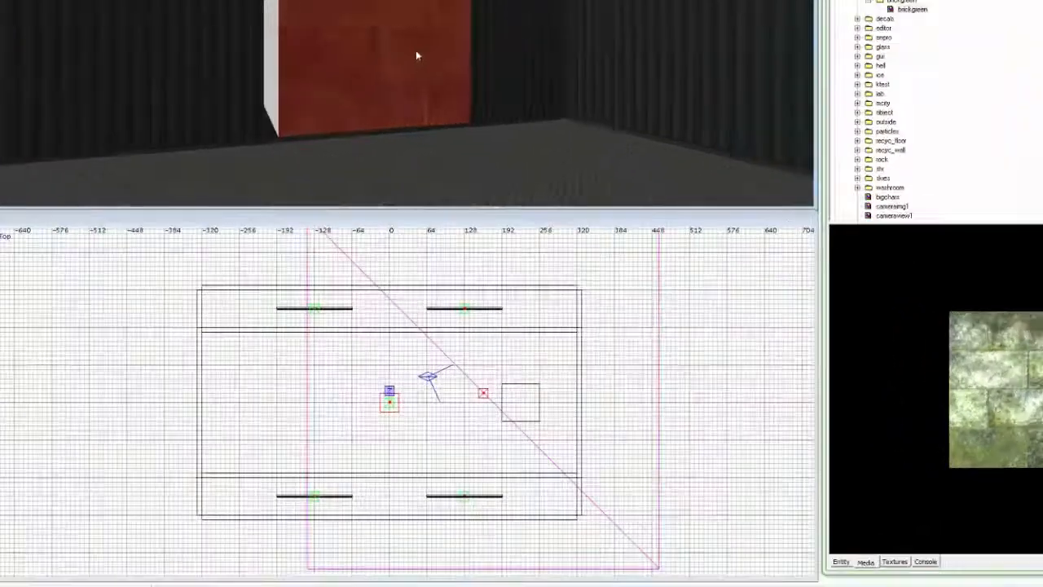
key("s")
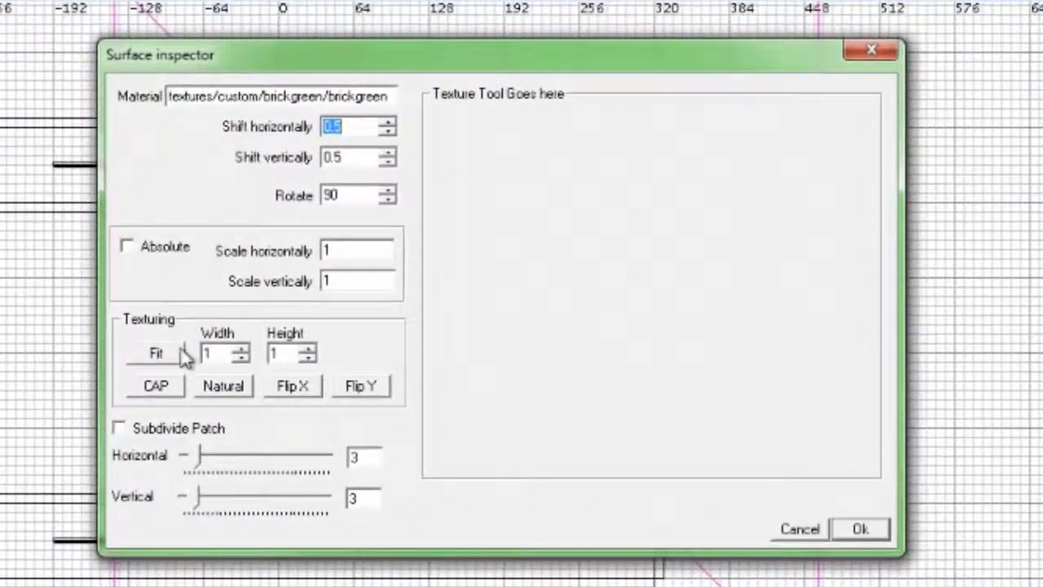
left_click(155, 356)
left_click(169, 354)
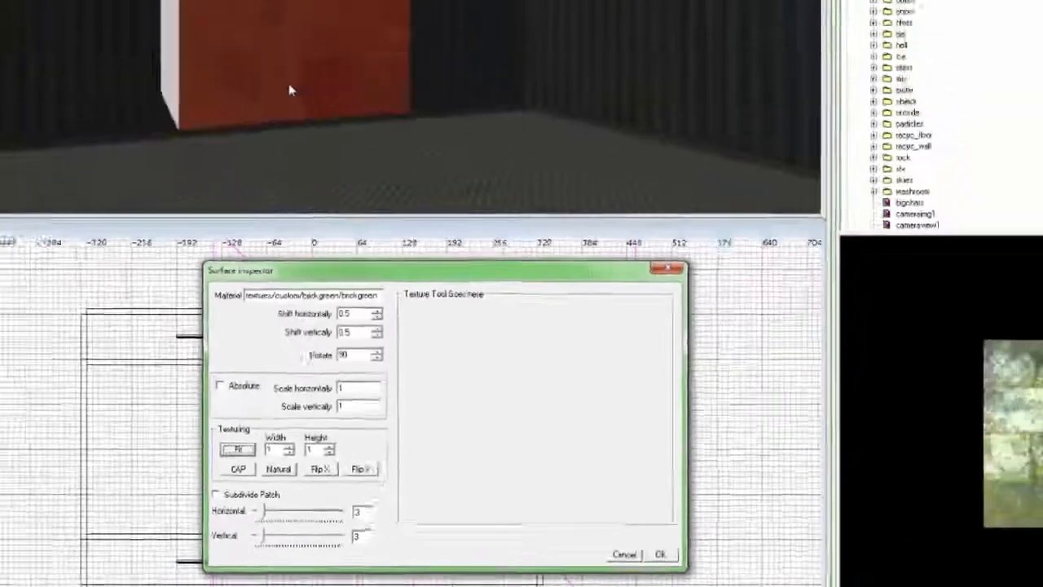
left_click_drag(291, 159, 273, 72)
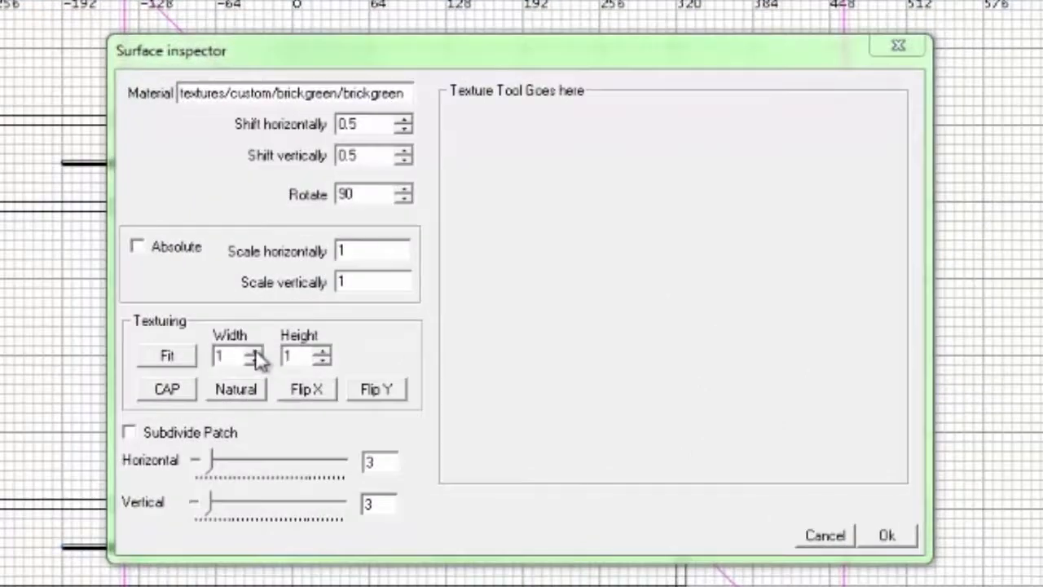
left_click(304, 476)
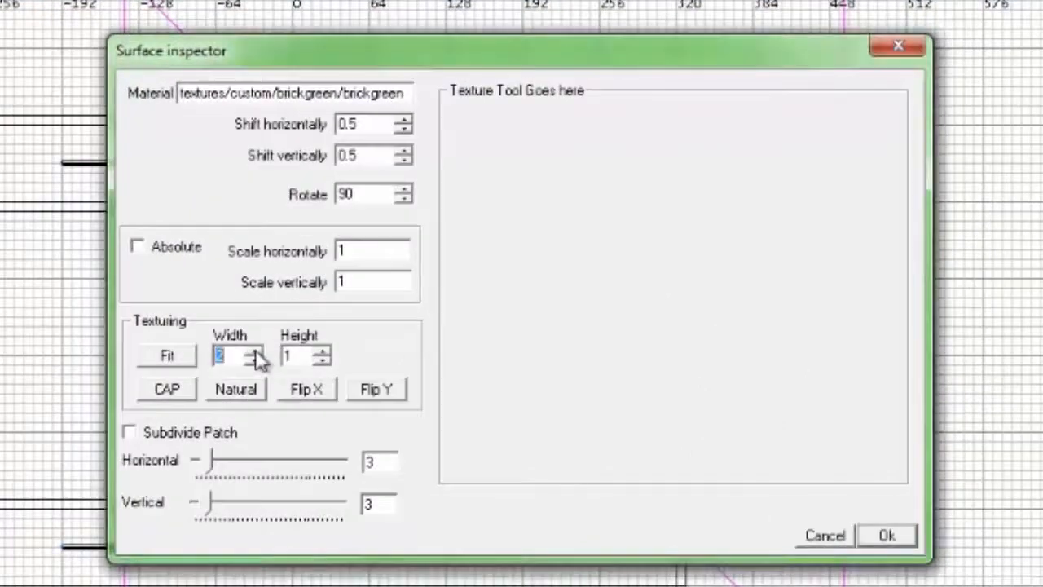
left_click(325, 352)
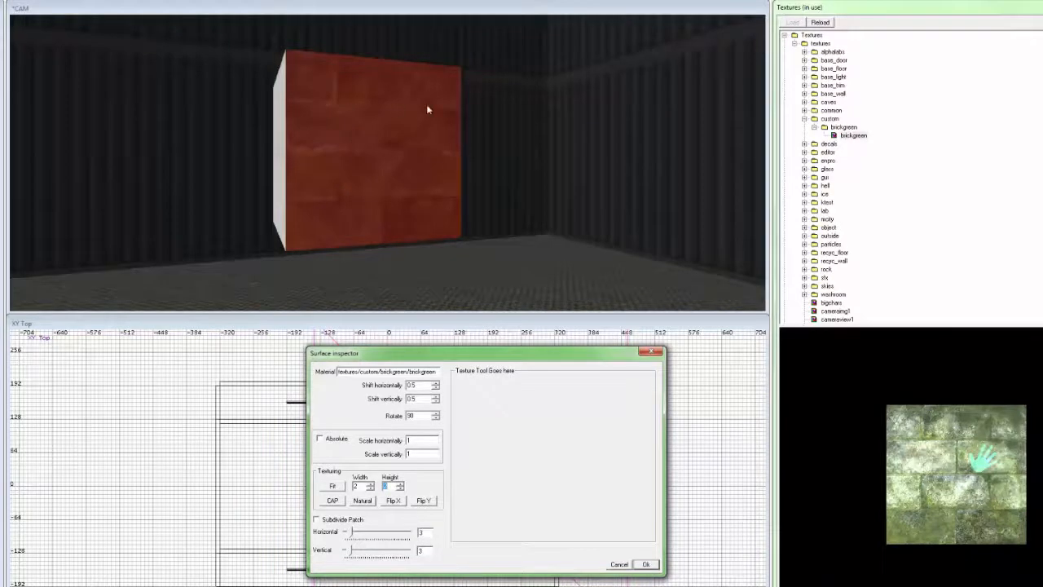
left_click(326, 104)
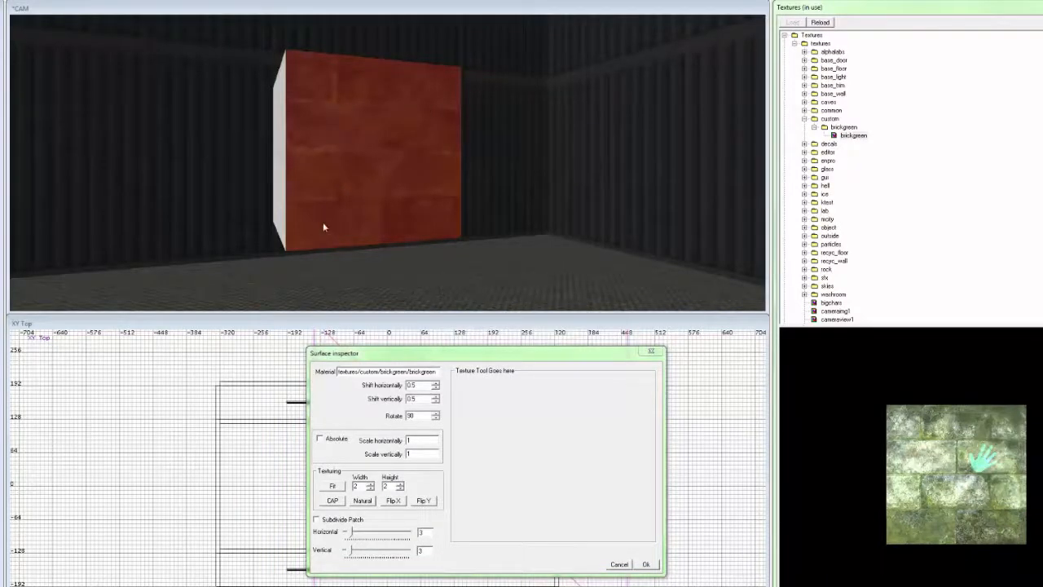
left_click(337, 487)
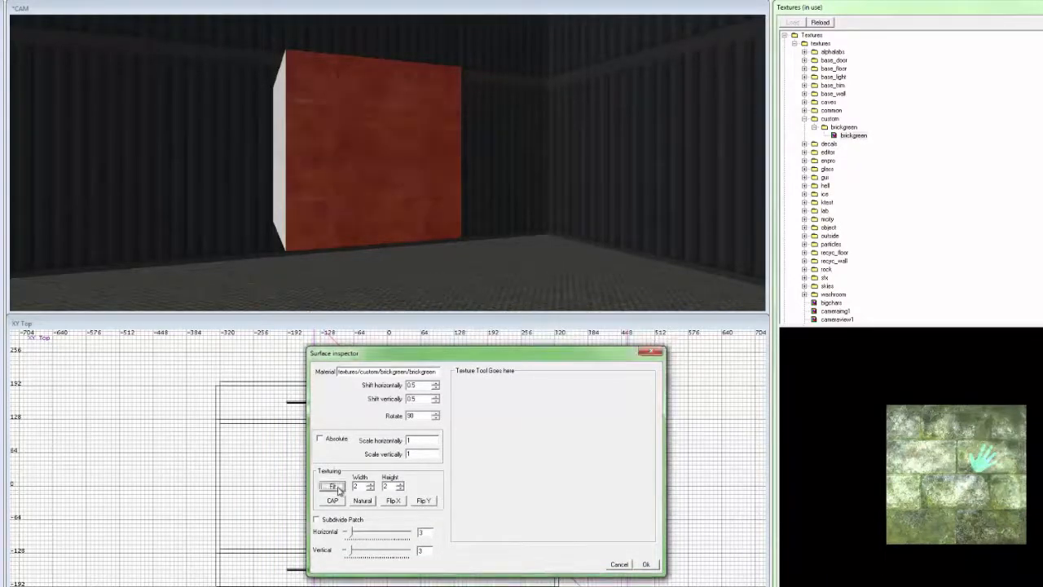
left_click_drag(383, 153, 412, 226)
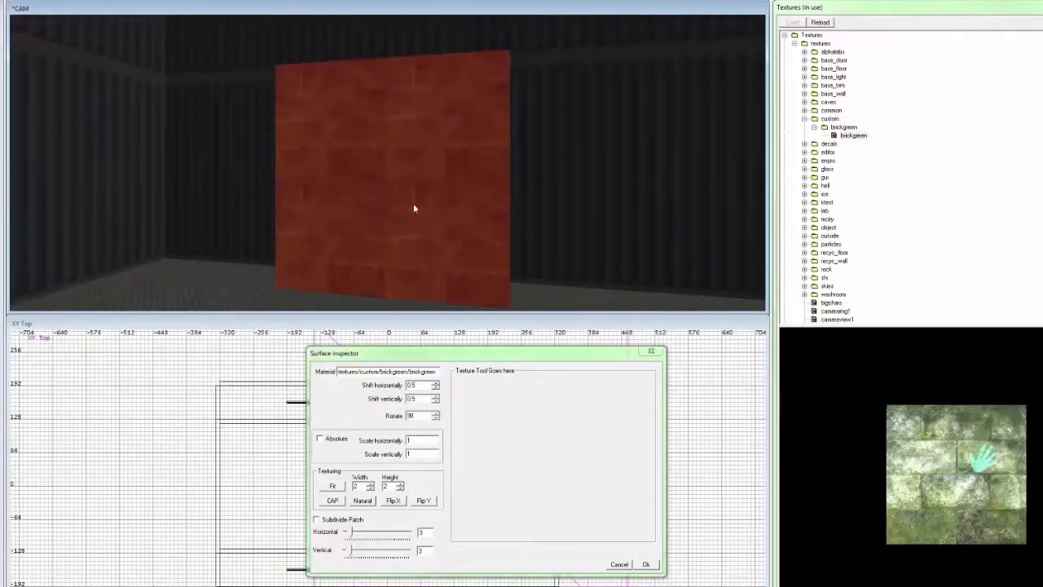
Preview the green brick wall under realtime lighting, then close the Surface inspector.
key("F3")
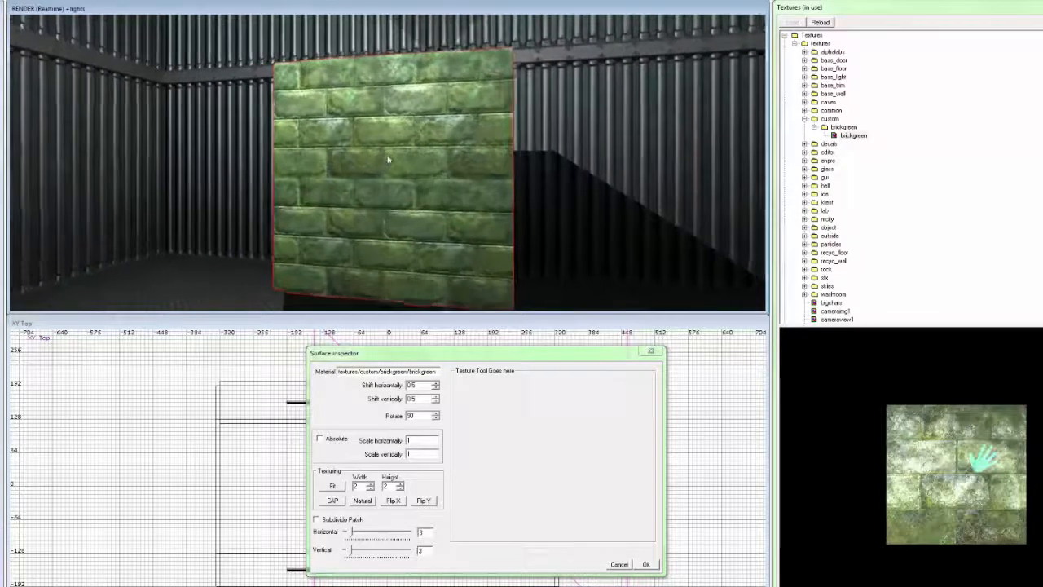
left_click_drag(388, 160, 375, 162)
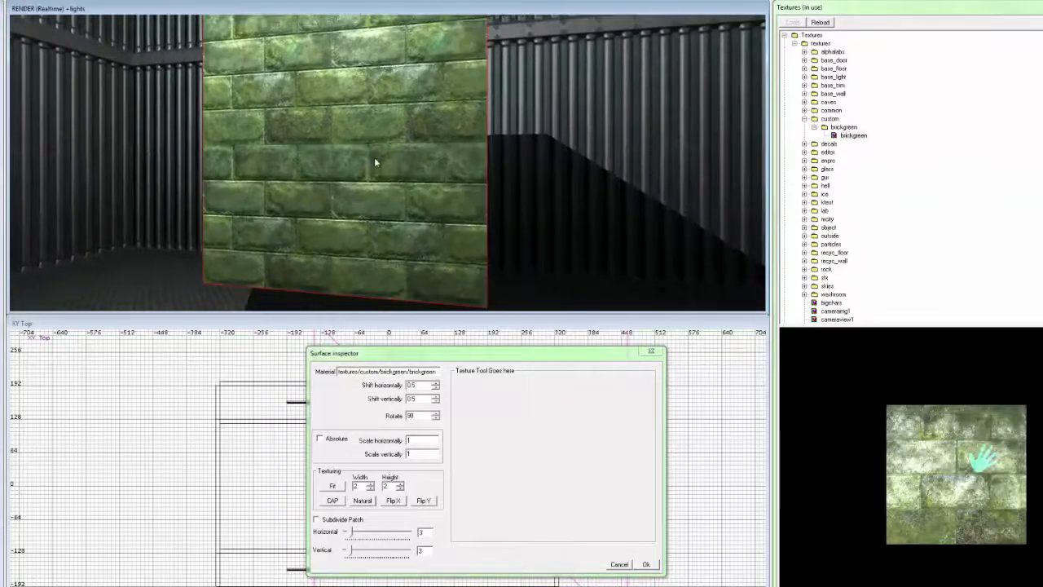
left_click(650, 351)
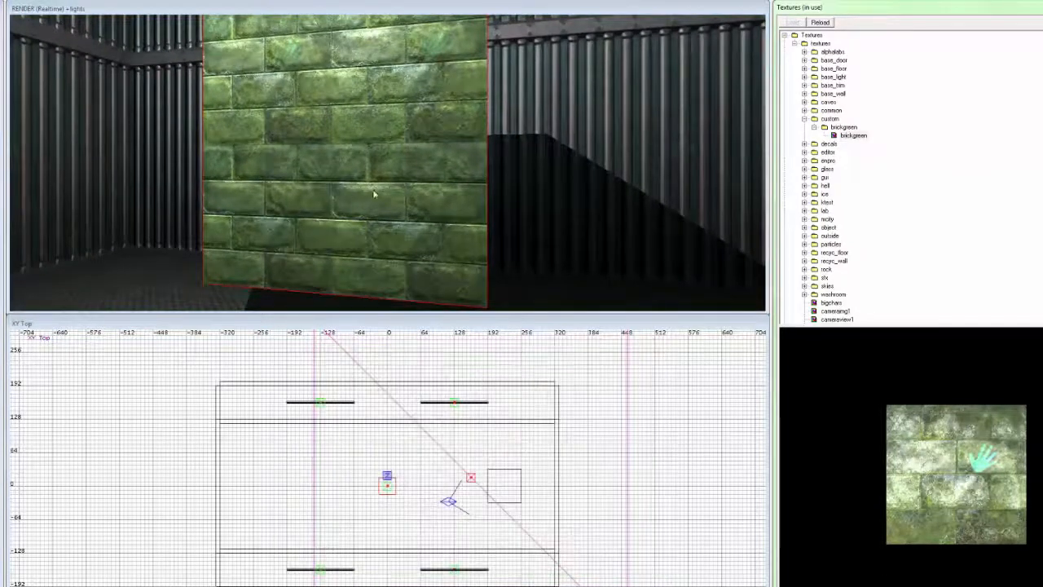
key("F3")
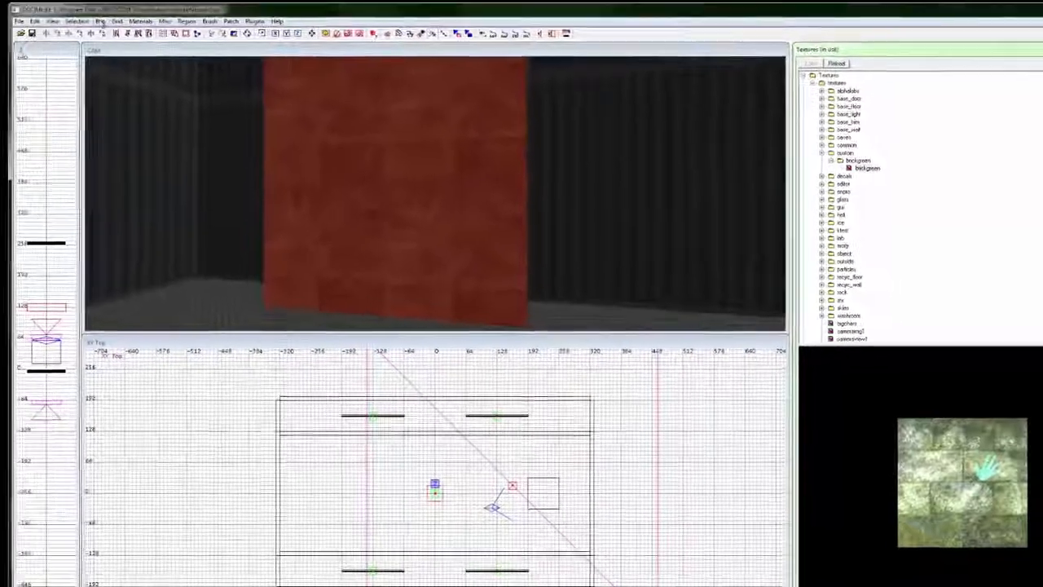
Compile the map with Bsp, save it, and clear the selection.
left_click(105, 25)
left_click(82, 39)
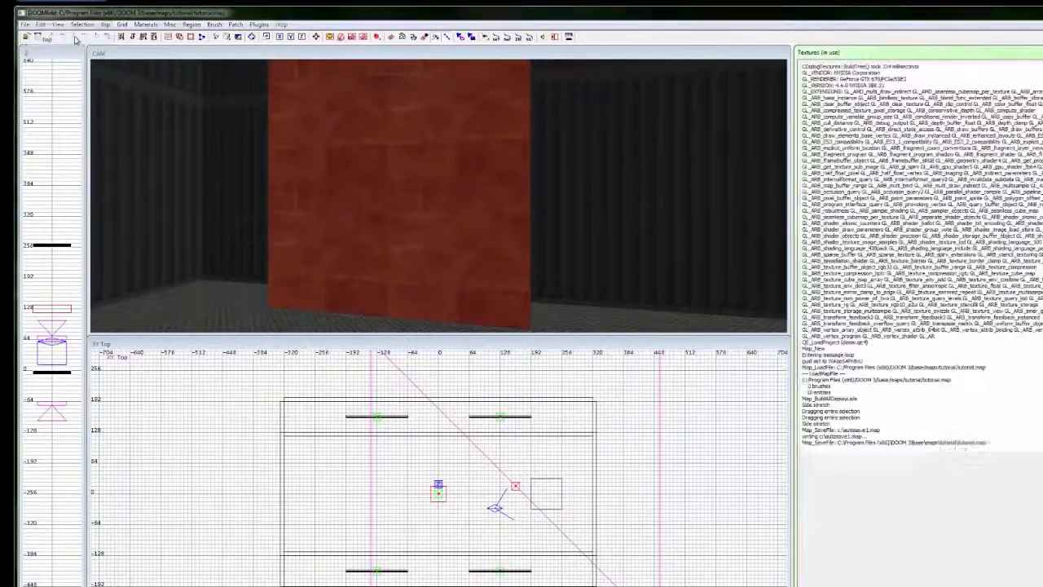
left_click(25, 24)
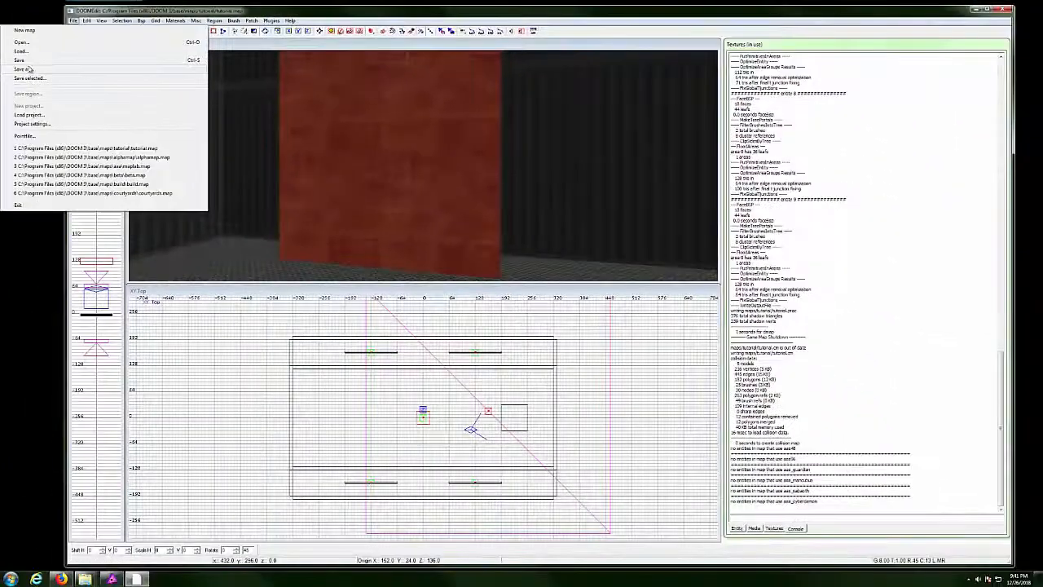
left_click(27, 61)
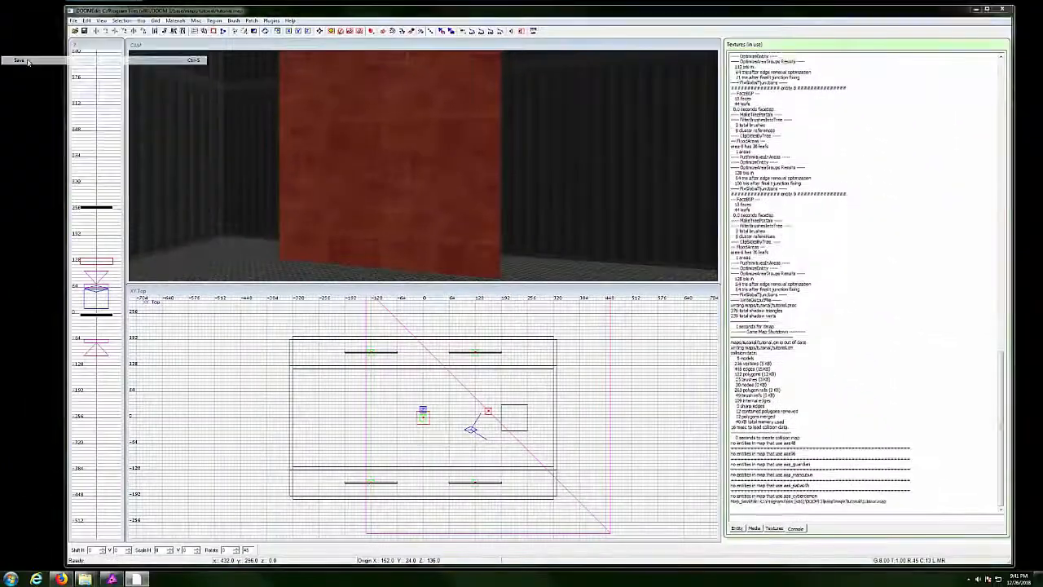
key("Escape")
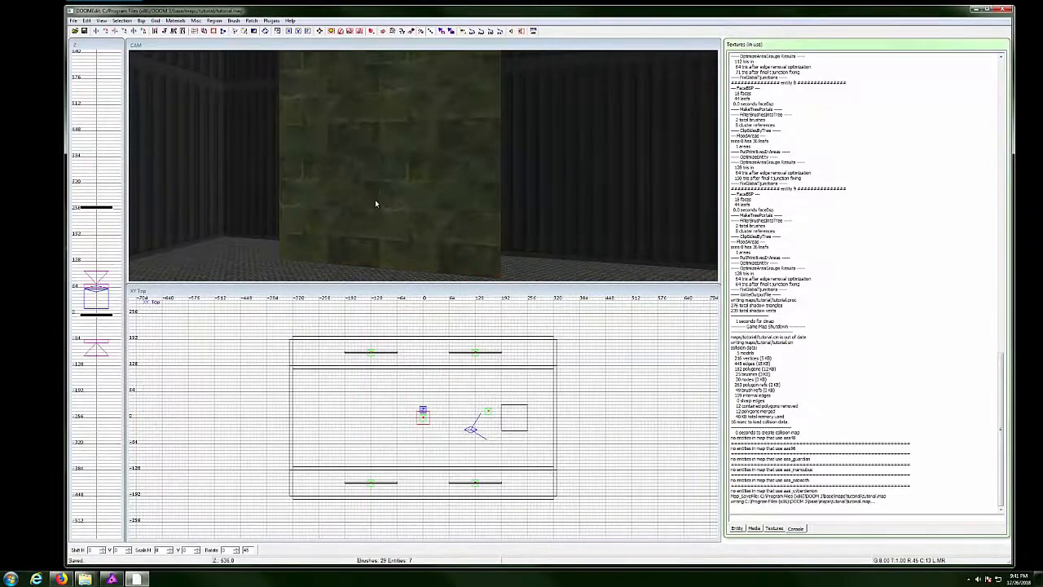
Launch DOOM 3 and enter 'map tutorial/tutorial' in the game console.
key("F2")
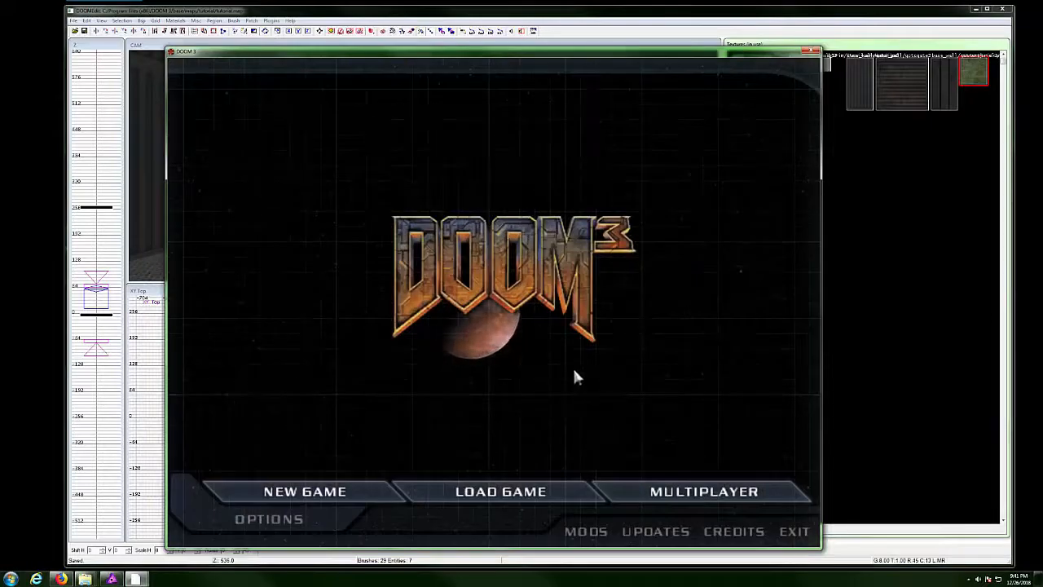
key("ctrl+alt+grave")
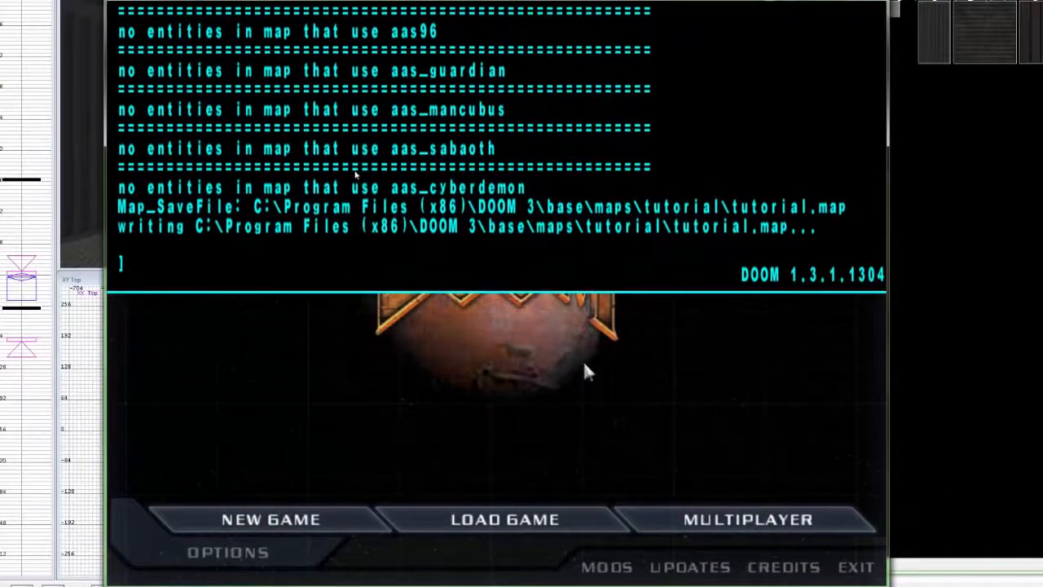
type("map tut")
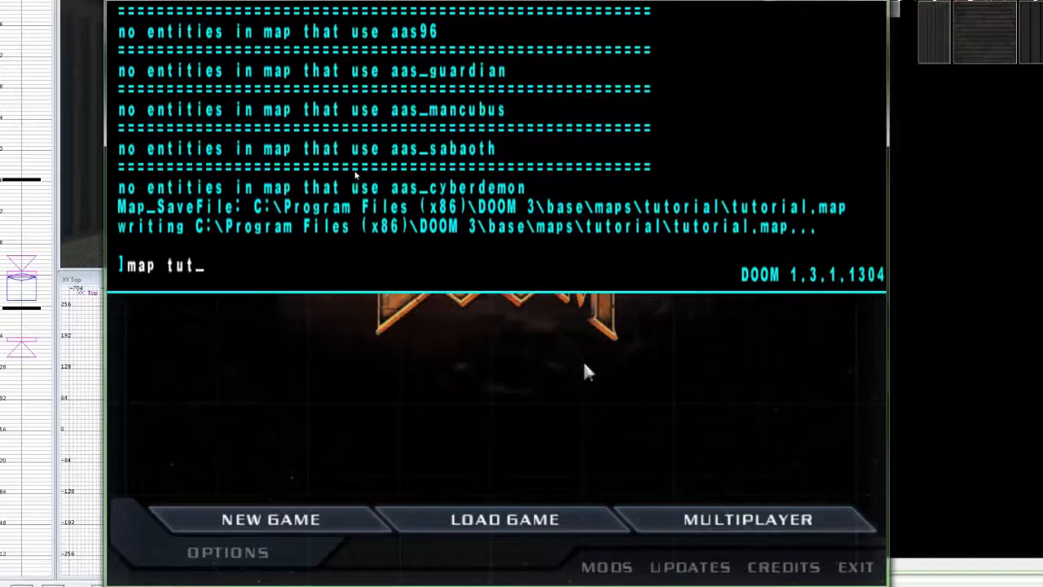
type("orial")
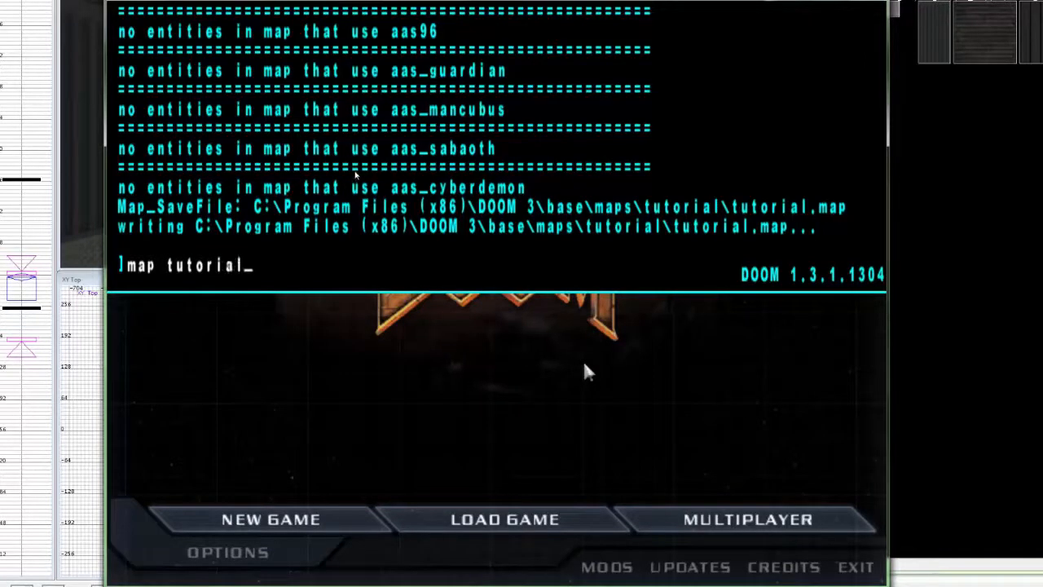
type("/")
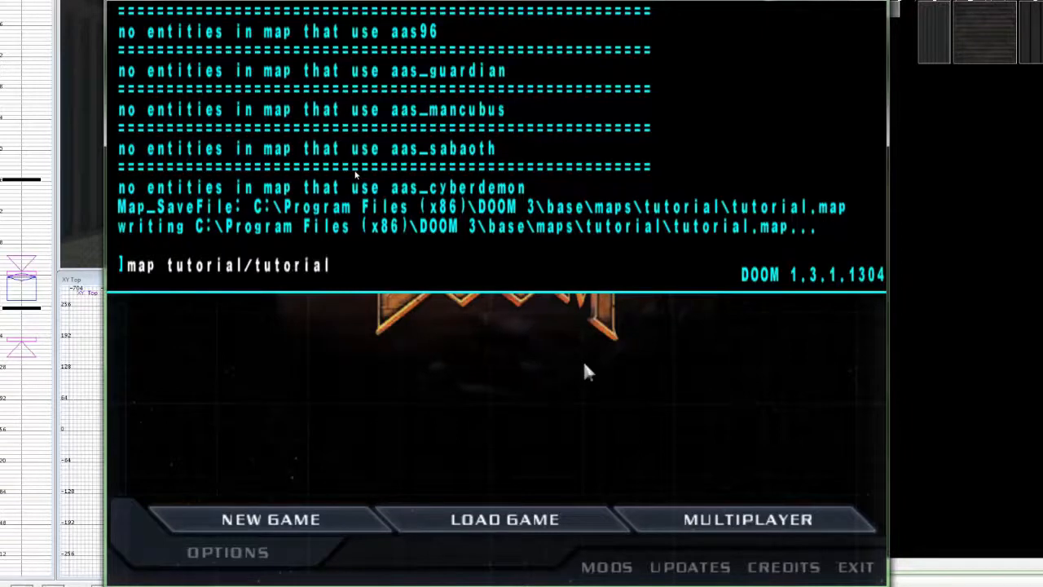
type("tutorial")
Load the tutorial map and walk up to the green brick block.
key("Return")
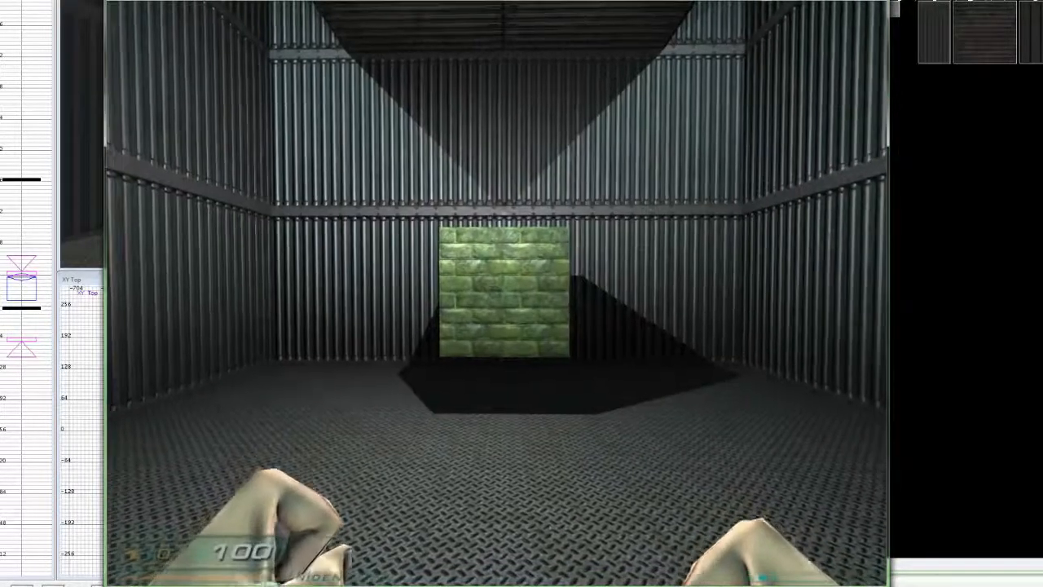
key("w")
key("d")
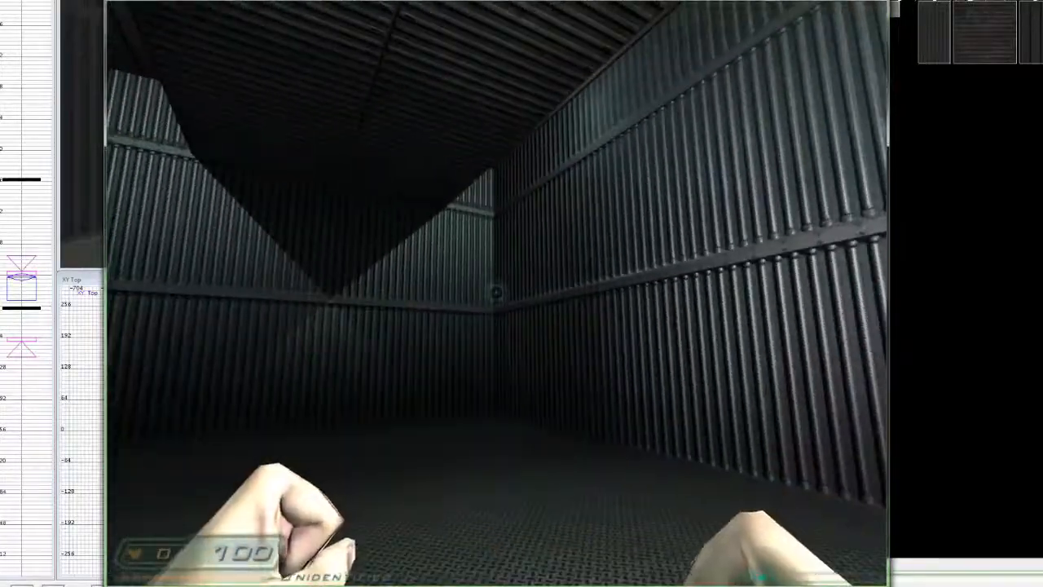
key("w")
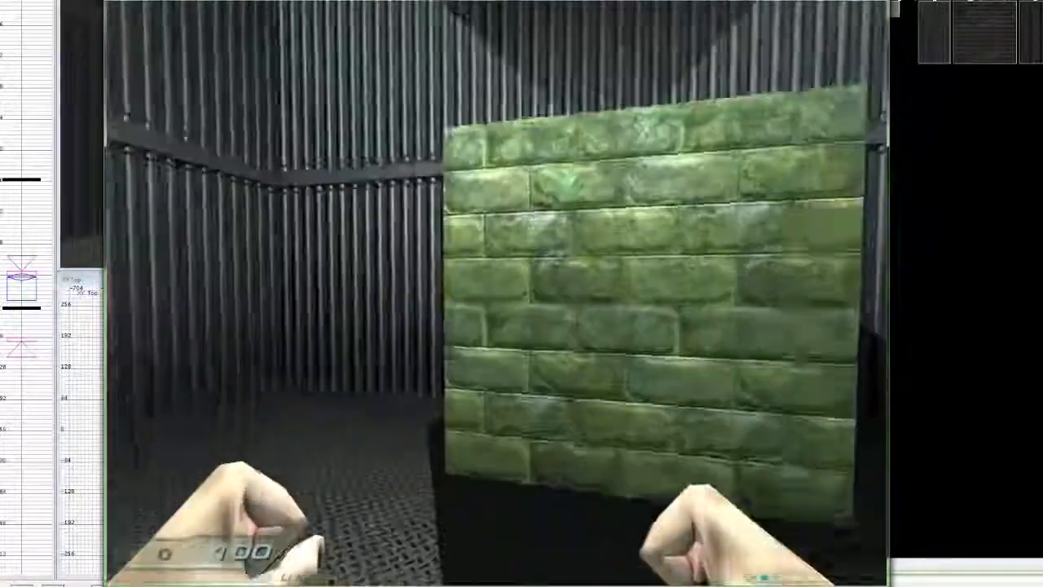
key("a")
key("d")
key("w")
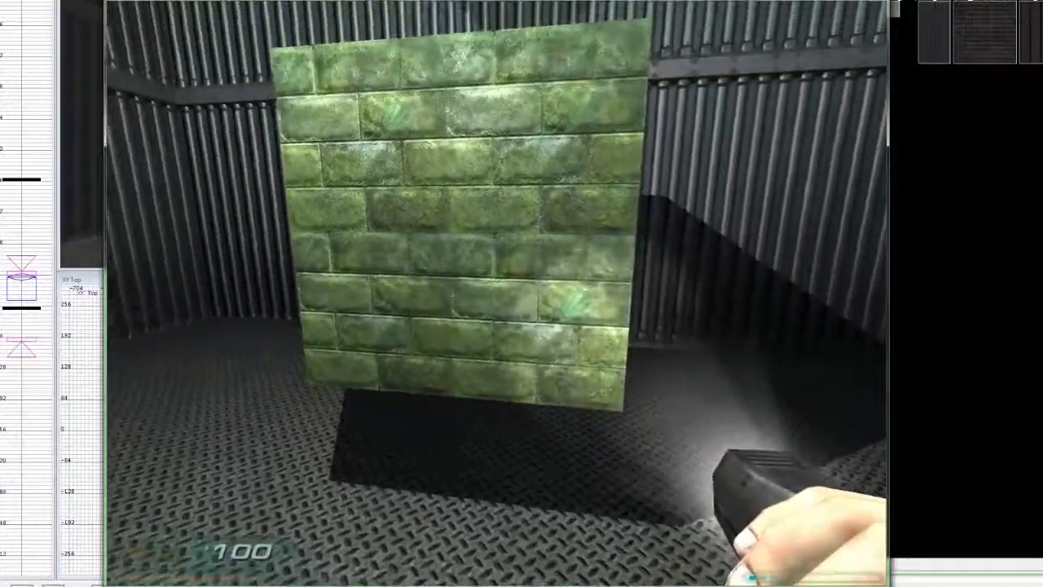
key("w")
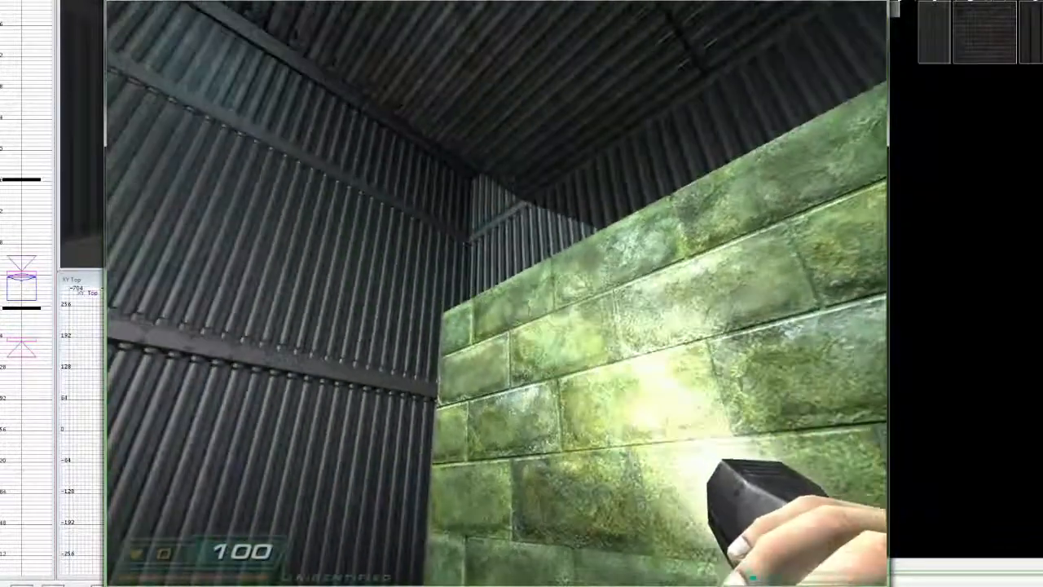
Step back and forth to view the whole green cube, then open the game console.
key("s")
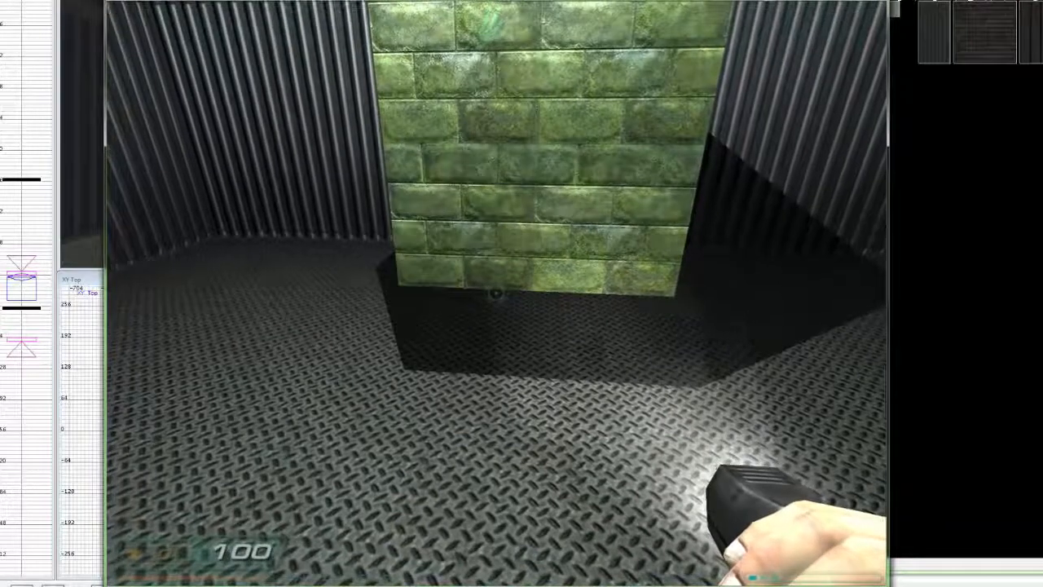
key("w")
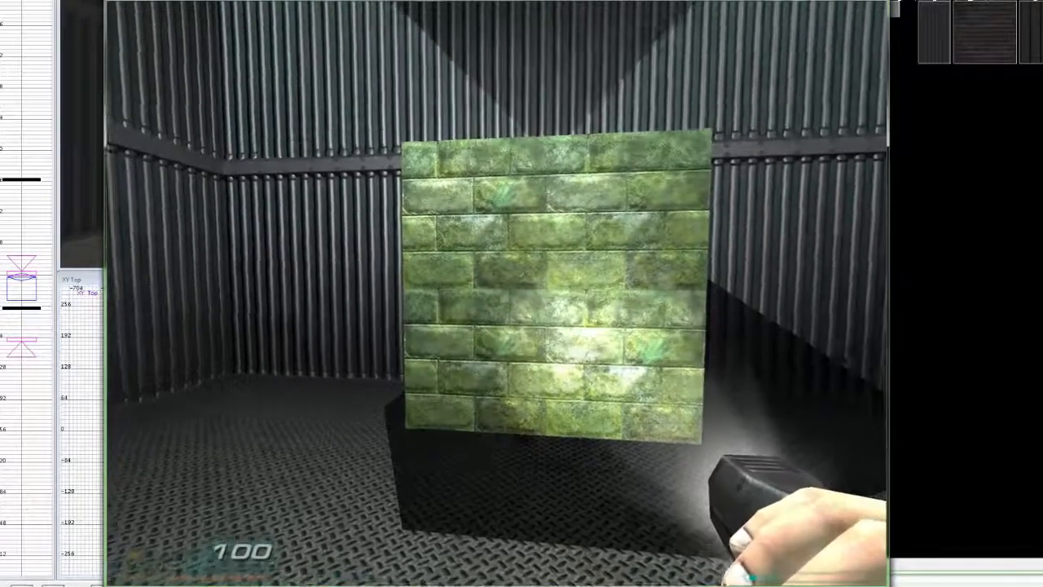
key("w")
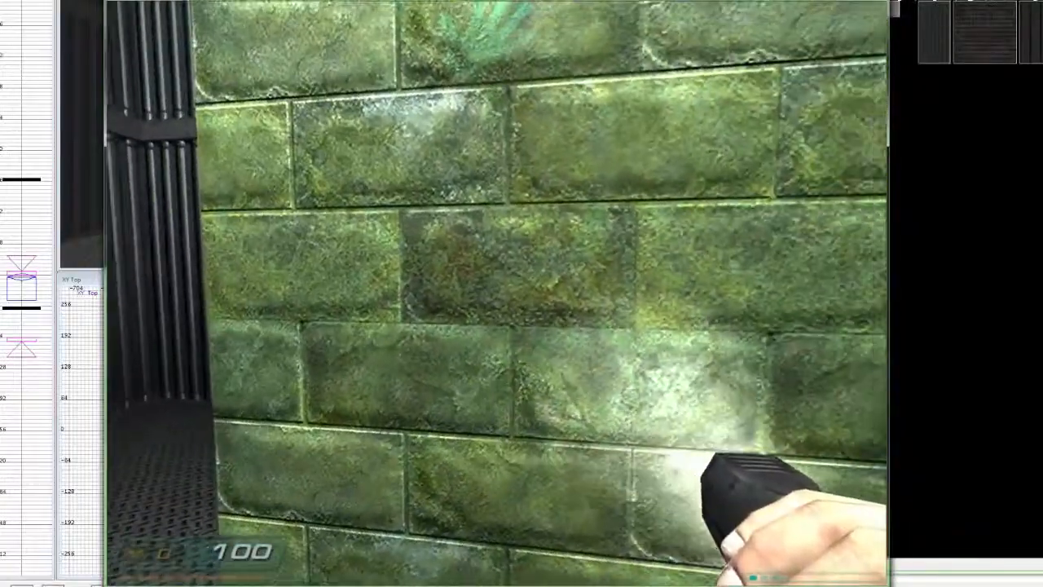
key("s")
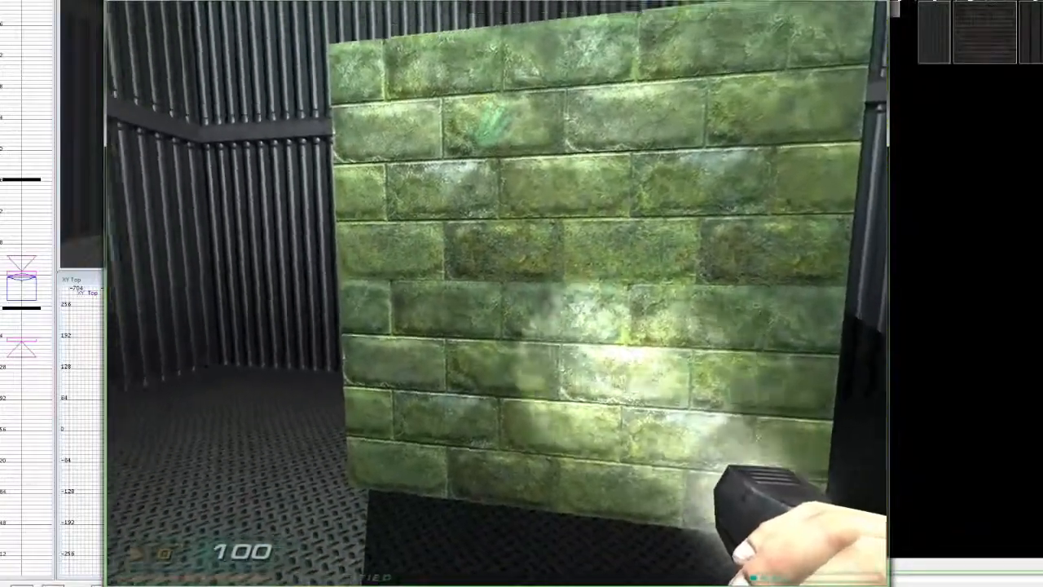
key("s")
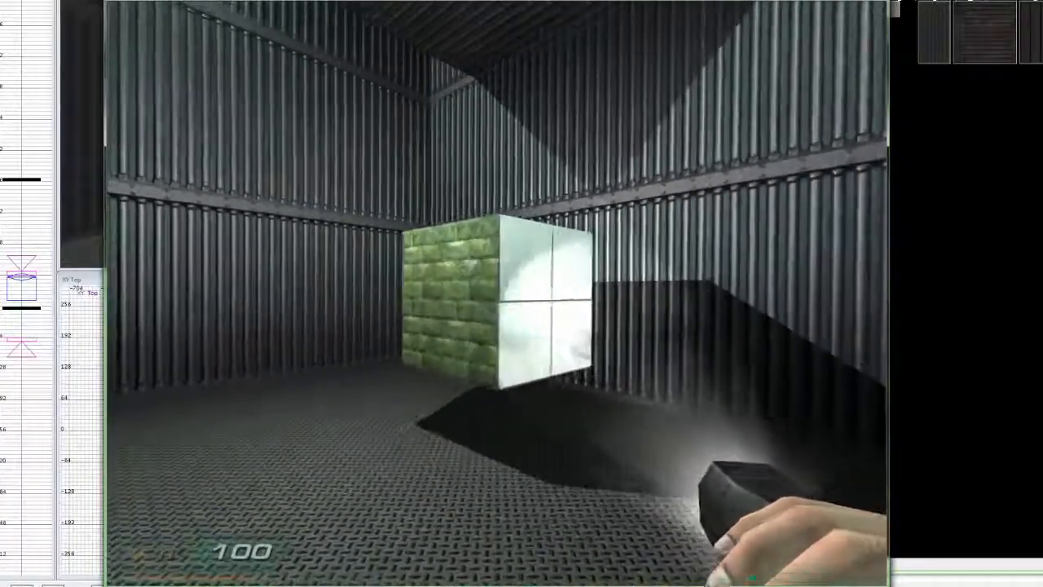
left_click(497, 294)
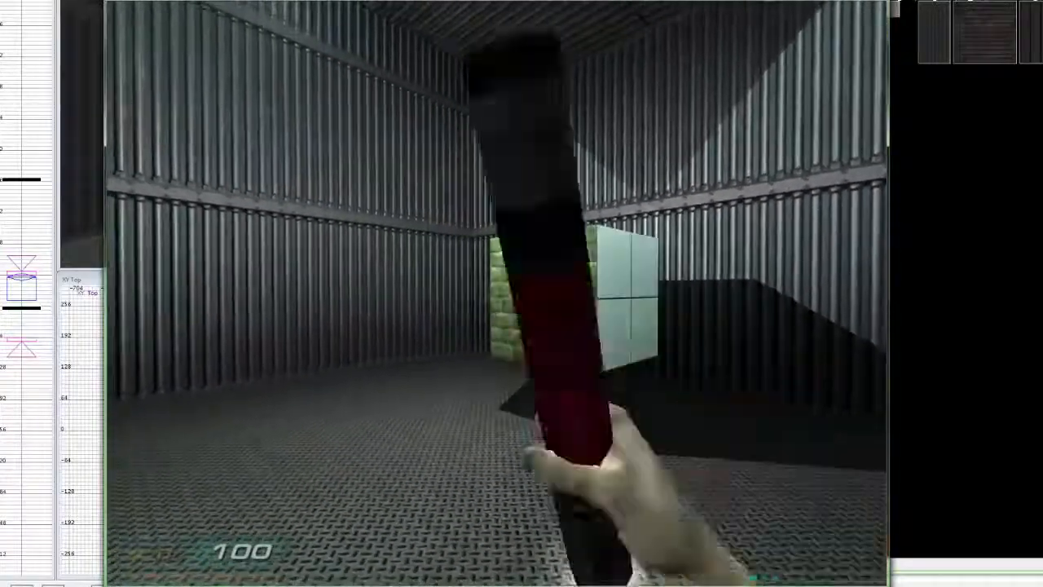
key("grave")
Quit DOOM 3 with the 'exit' console command and return to the editor camera.
type("exit")
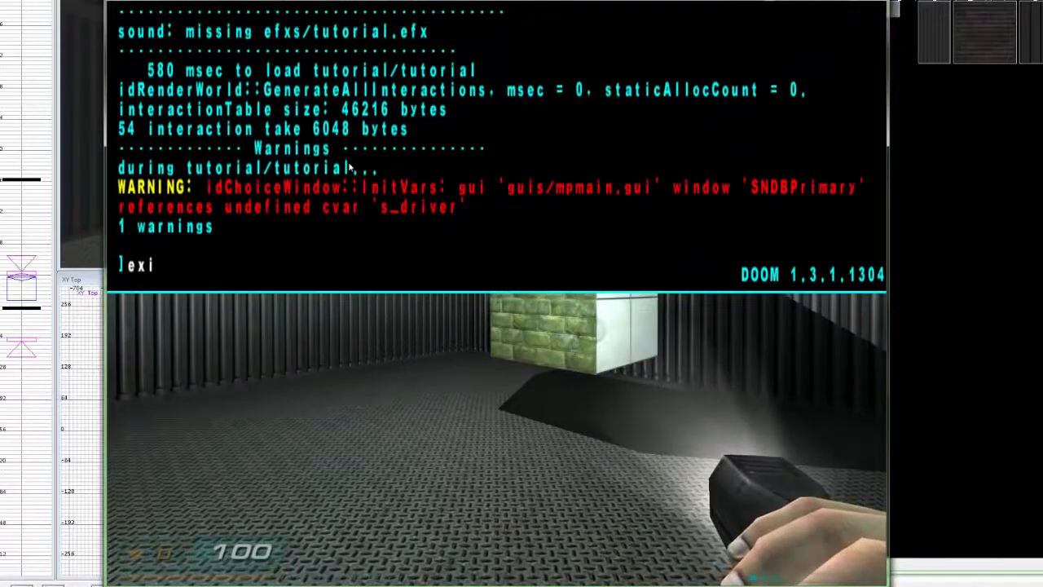
key("Return")
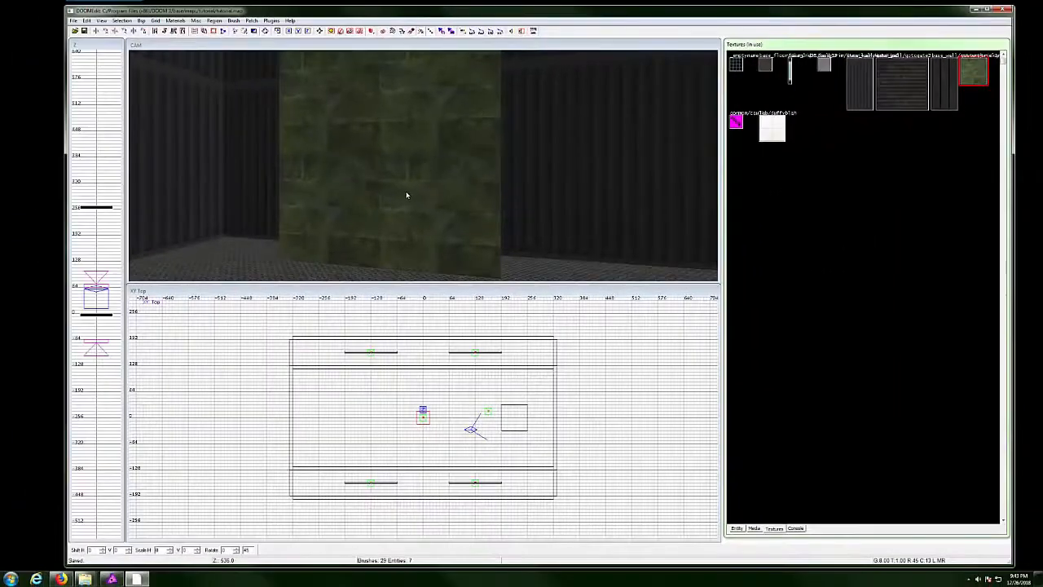
left_click_drag(406, 195, 469, 186)
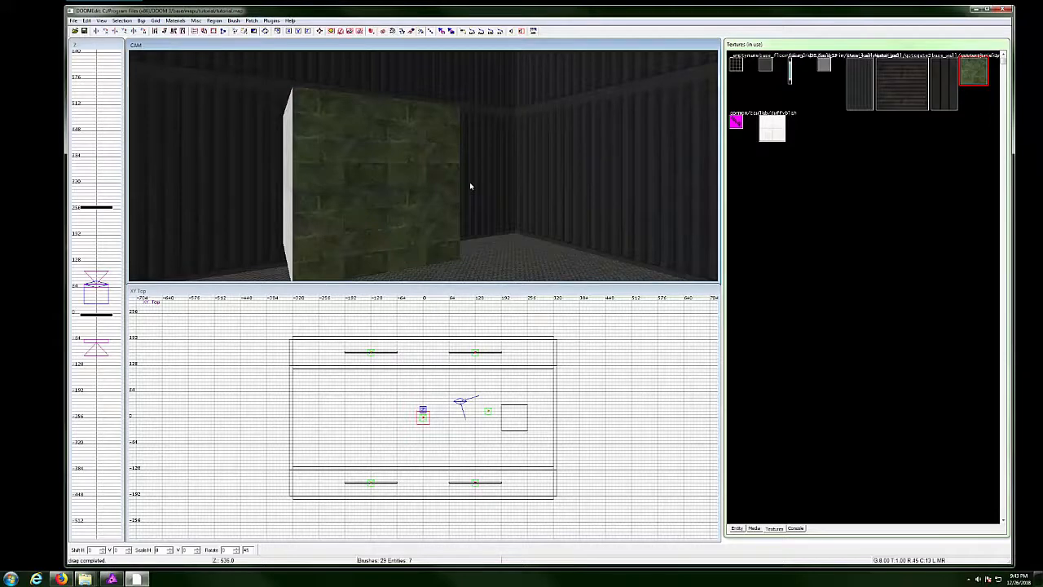
Select the box and apply the chosen red brick texture to it.
right_click(405, 159, "ctrl")
left_click(424, 183, "ctrl+shift")
right_click(423, 183)
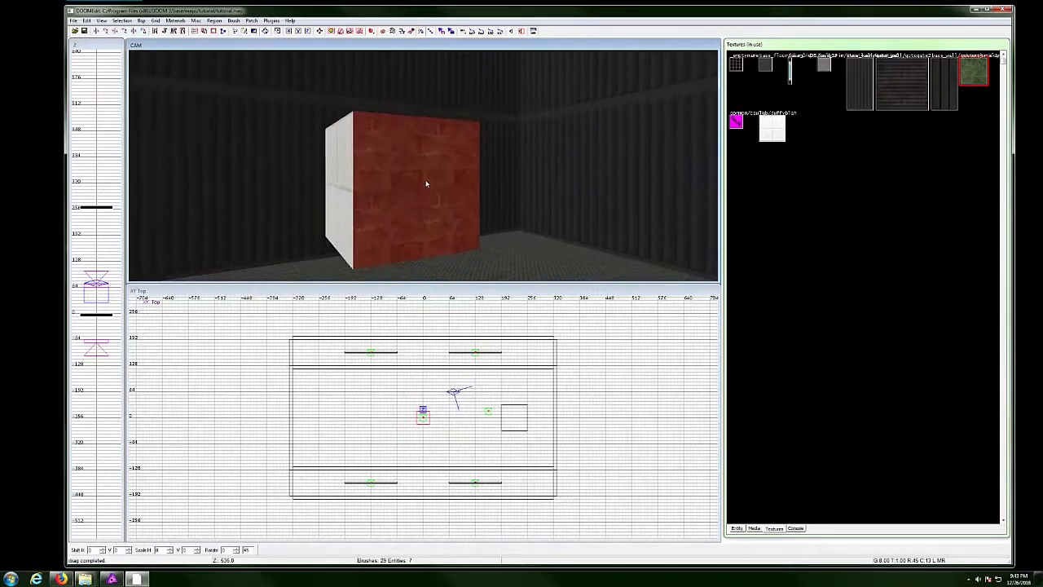
middle_click(454, 136)
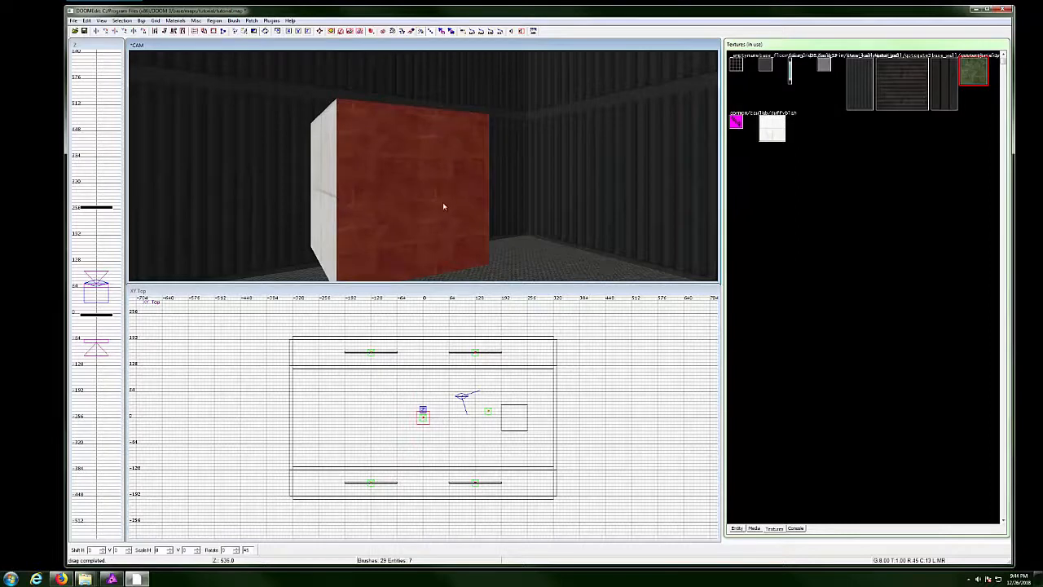
Select the whole box and convert it into a cylinder patch.
key("s")
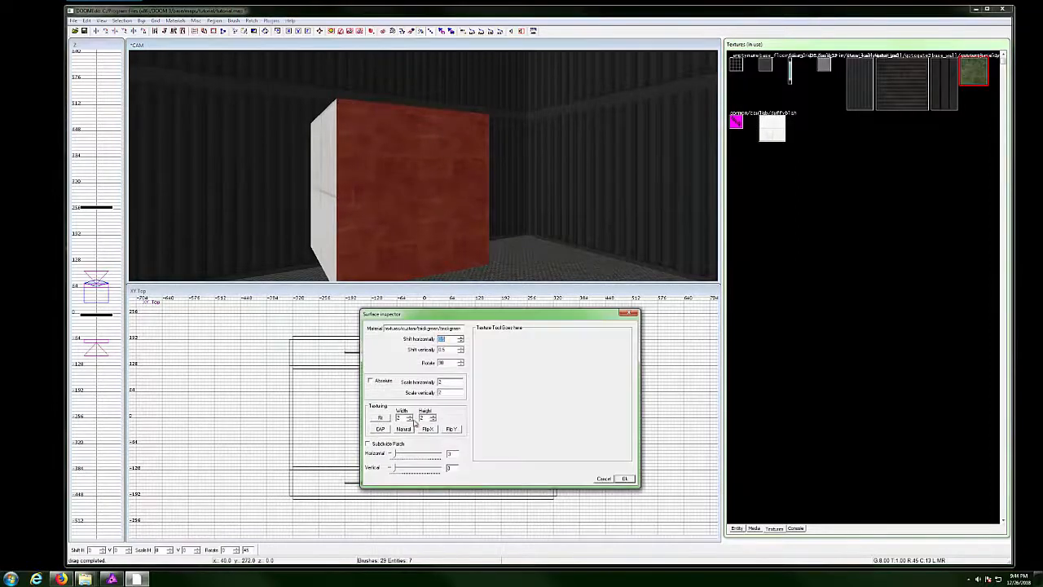
left_click_drag(433, 220, 438, 188)
key("z")
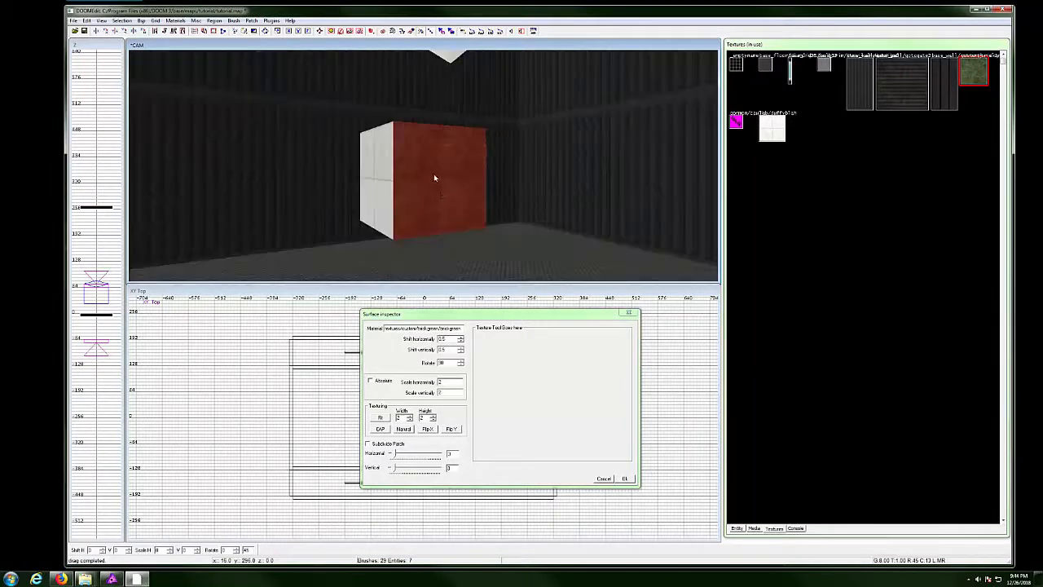
left_click(434, 178, "shift")
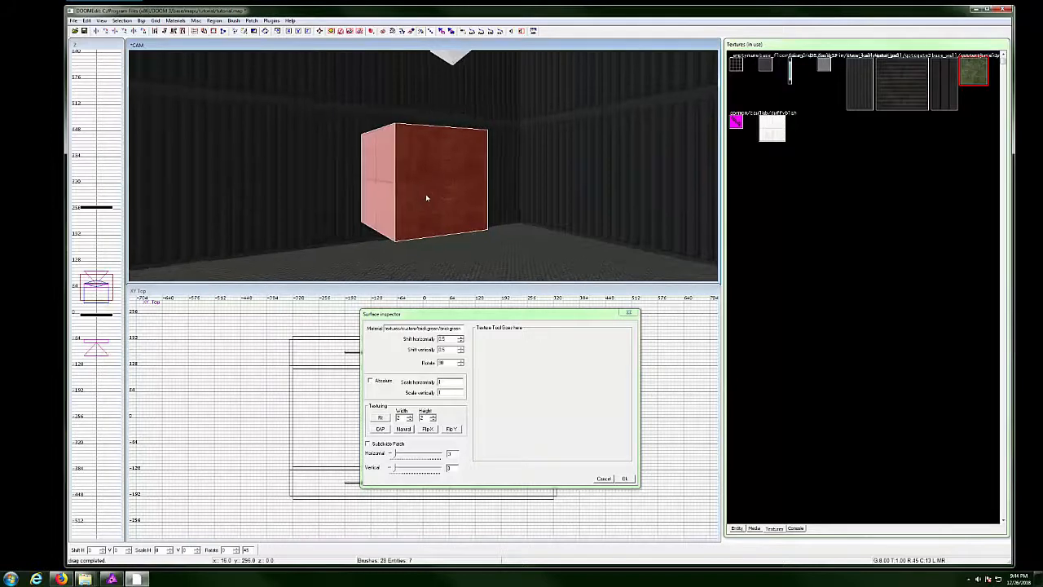
key("a")
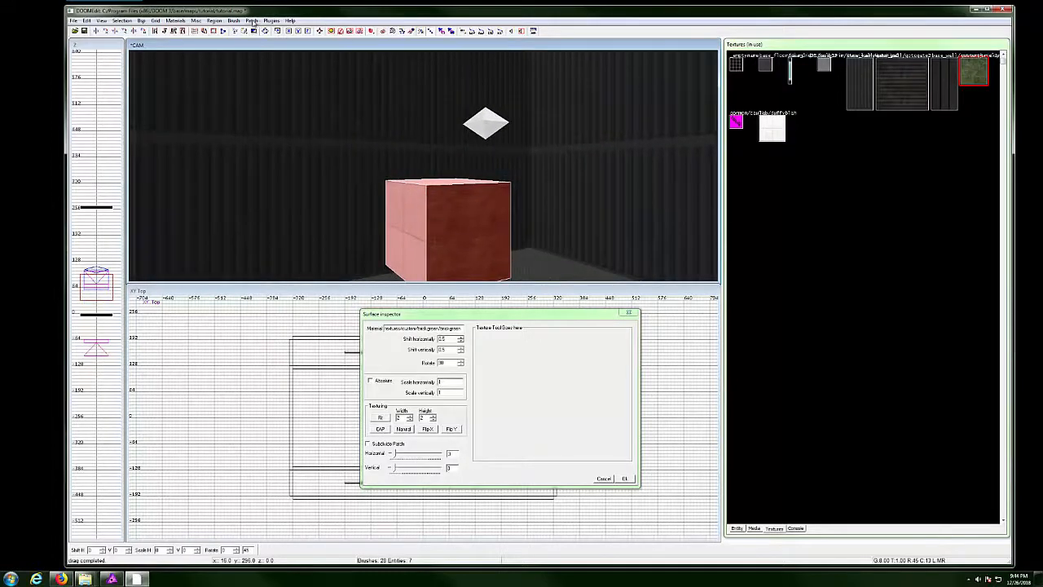
left_click(252, 21)
left_click(211, 37)
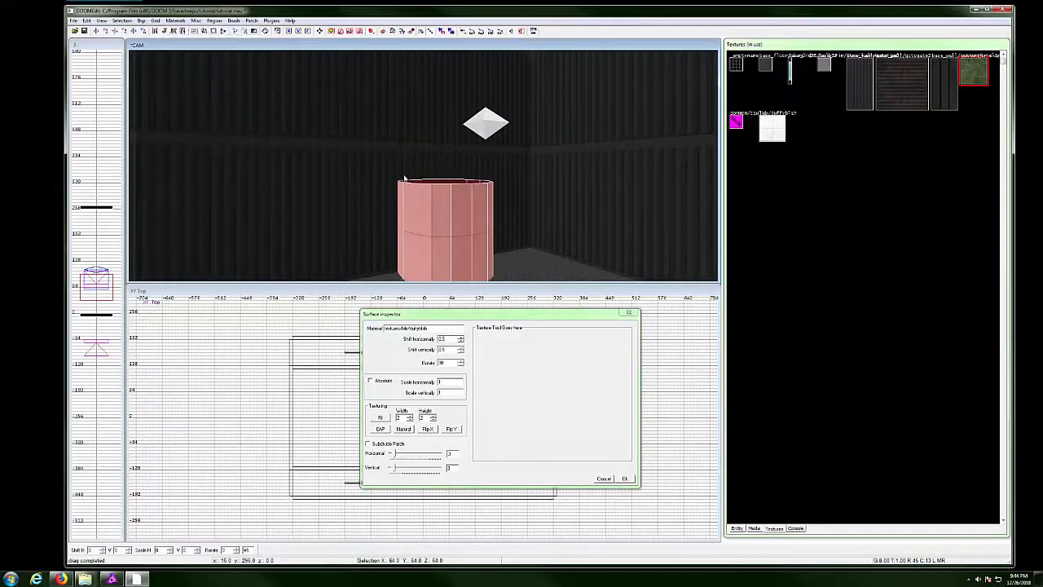
Add a normal cap to the cylinder's top and fit the texture across it.
left_click(251, 20)
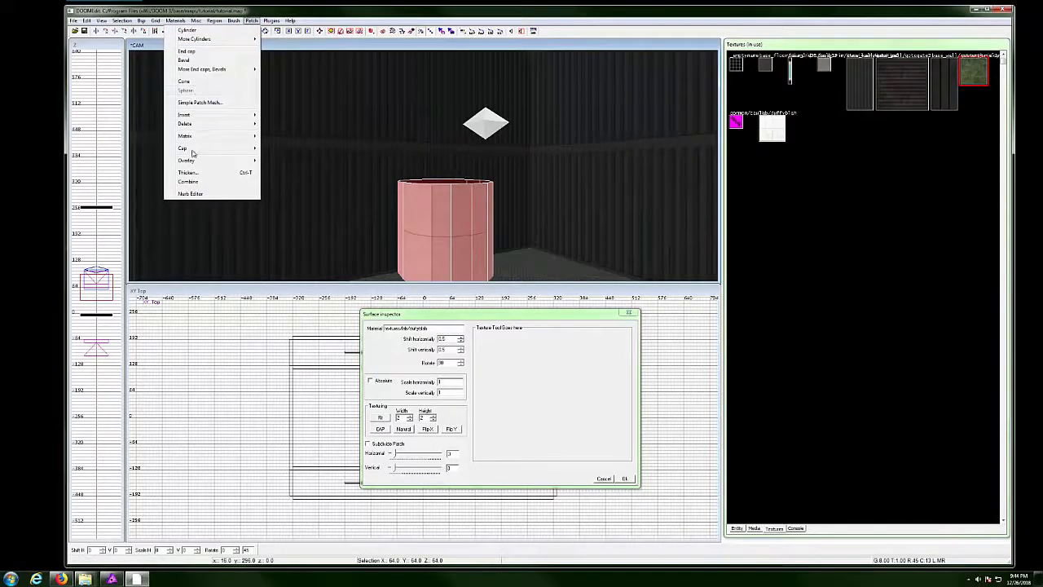
mouse_move(204, 149)
left_click(120, 150)
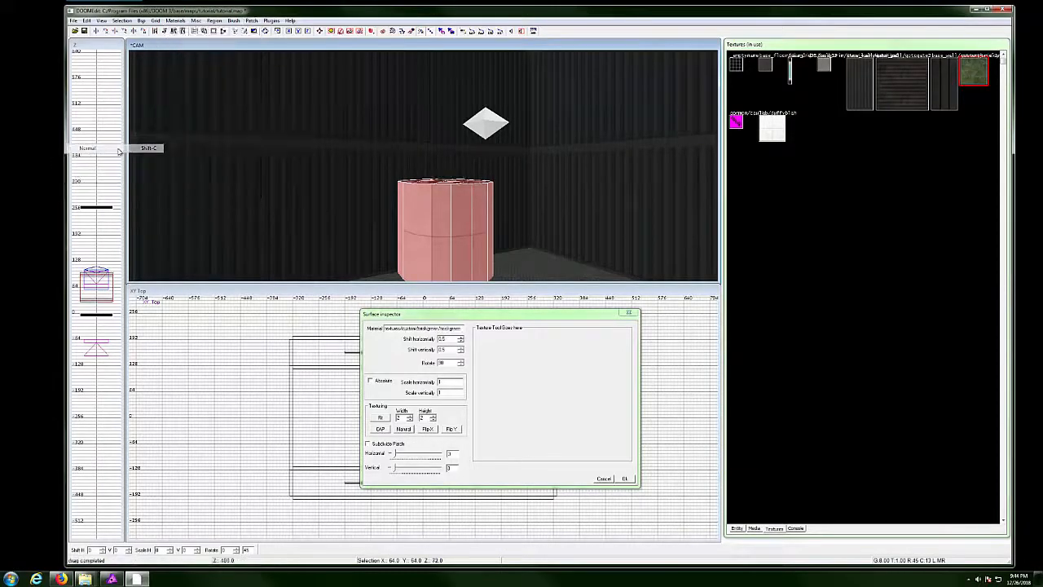
left_click_drag(402, 173, 443, 165)
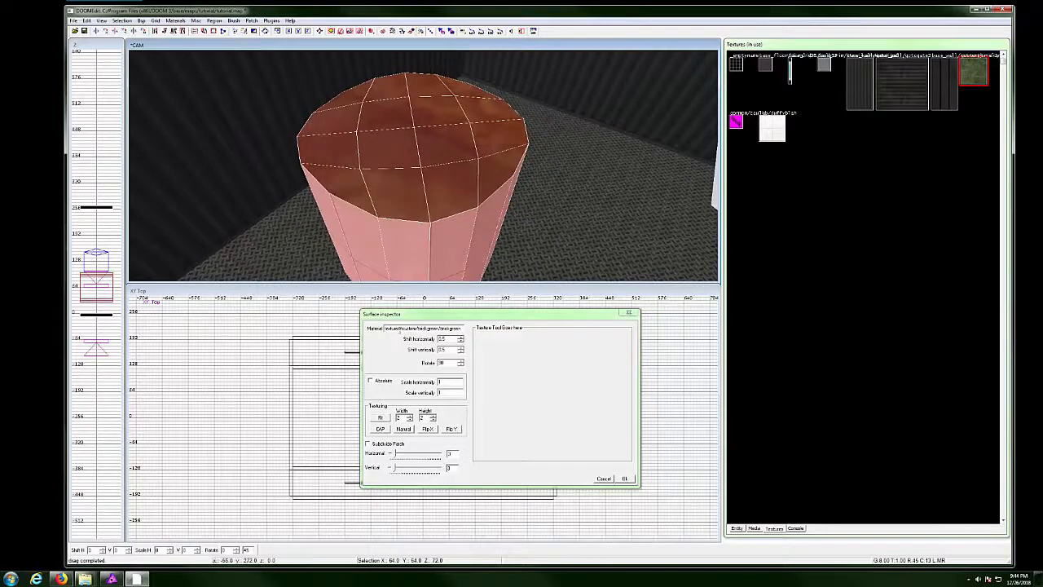
left_click(387, 431)
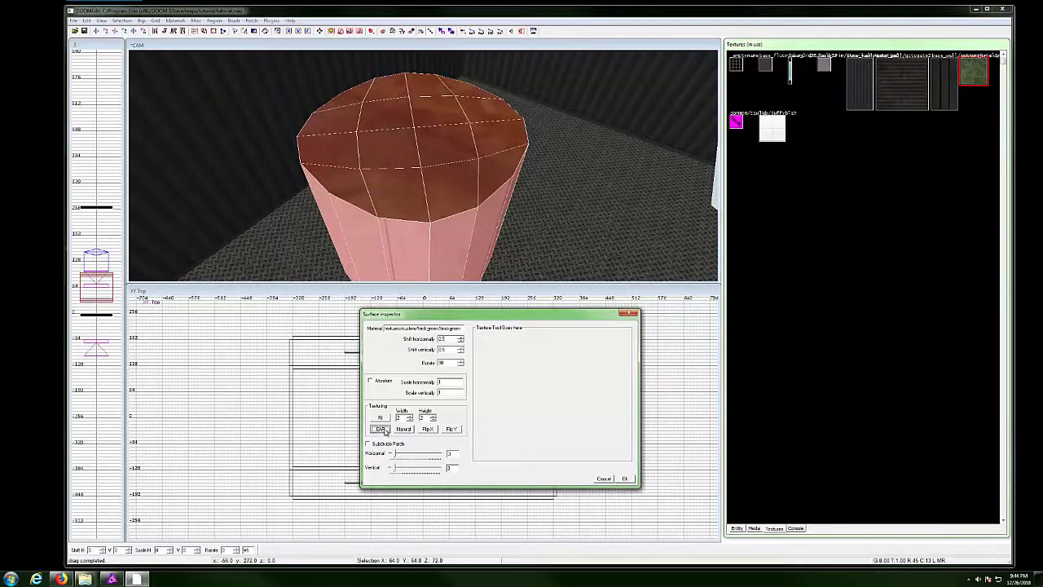
right_click(441, 170)
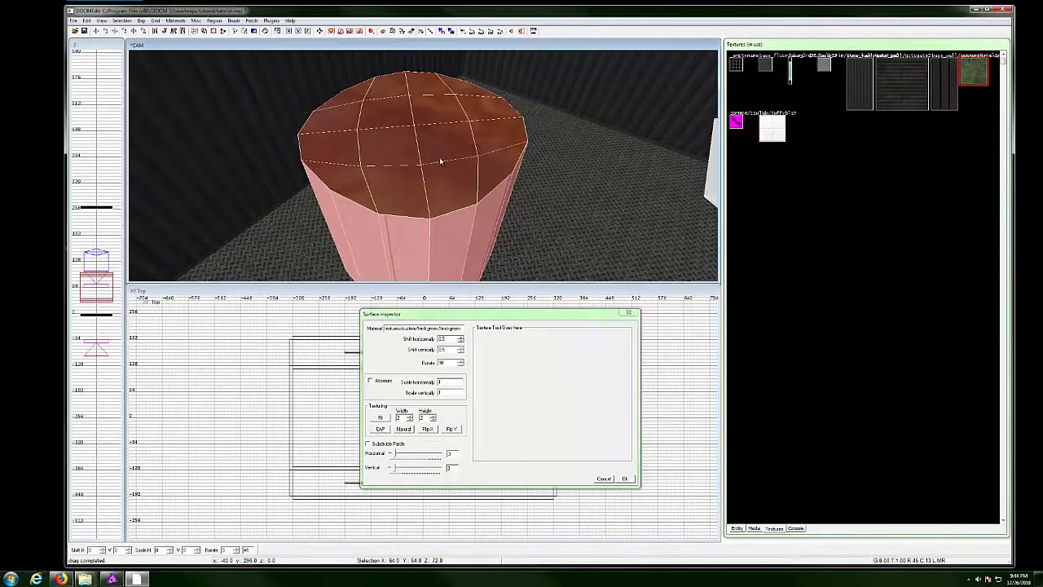
Preview the capped cylinder in lit realtime render, circling around the green cap.
key("F3")
right_click(435, 147)
right_click(433, 178)
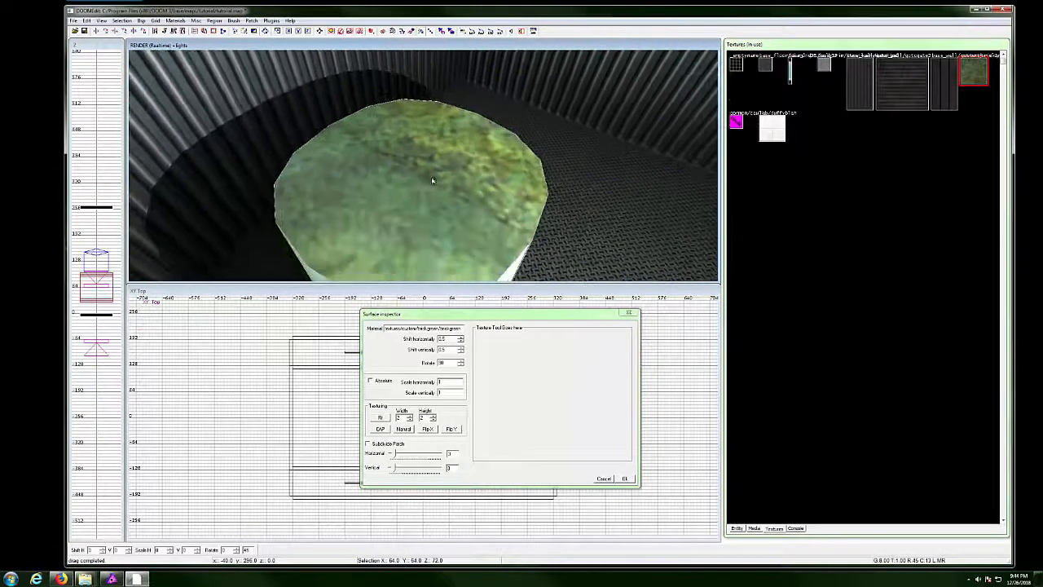
right_click(433, 179, "ctrl")
right_click(433, 178)
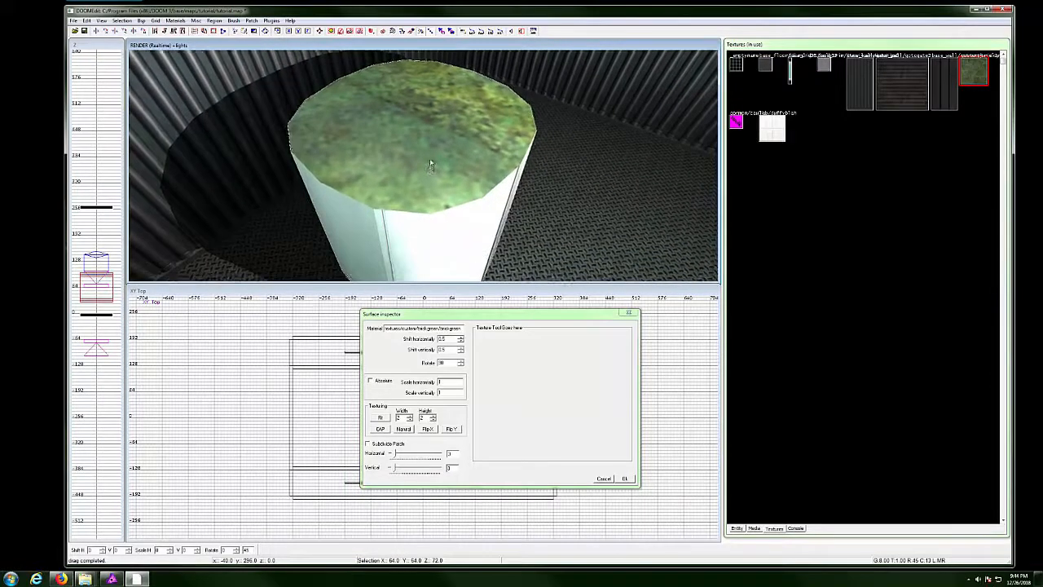
right_click(429, 159)
right_click(429, 167)
right_click(428, 165)
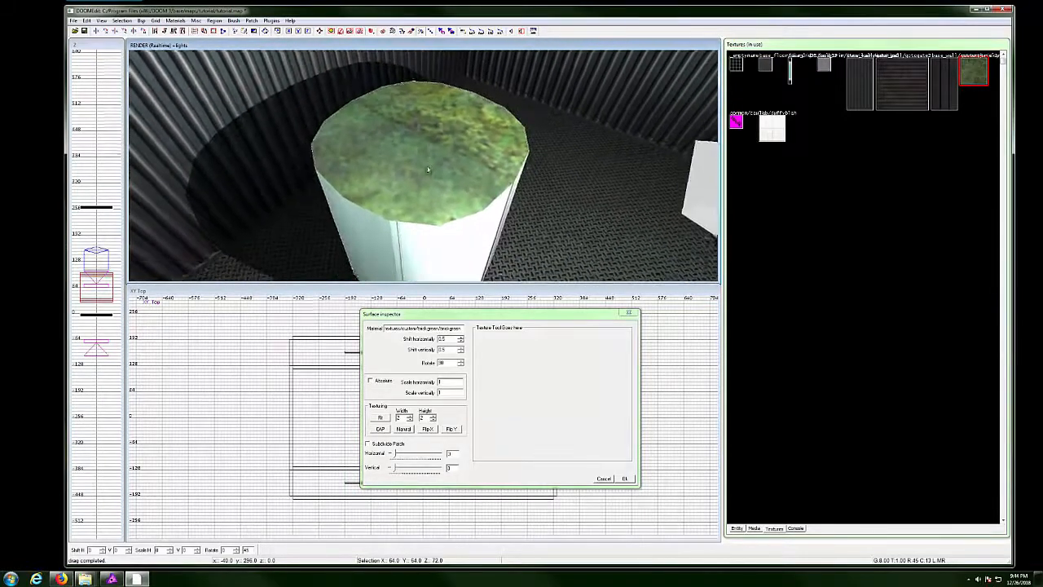
right_click(429, 166)
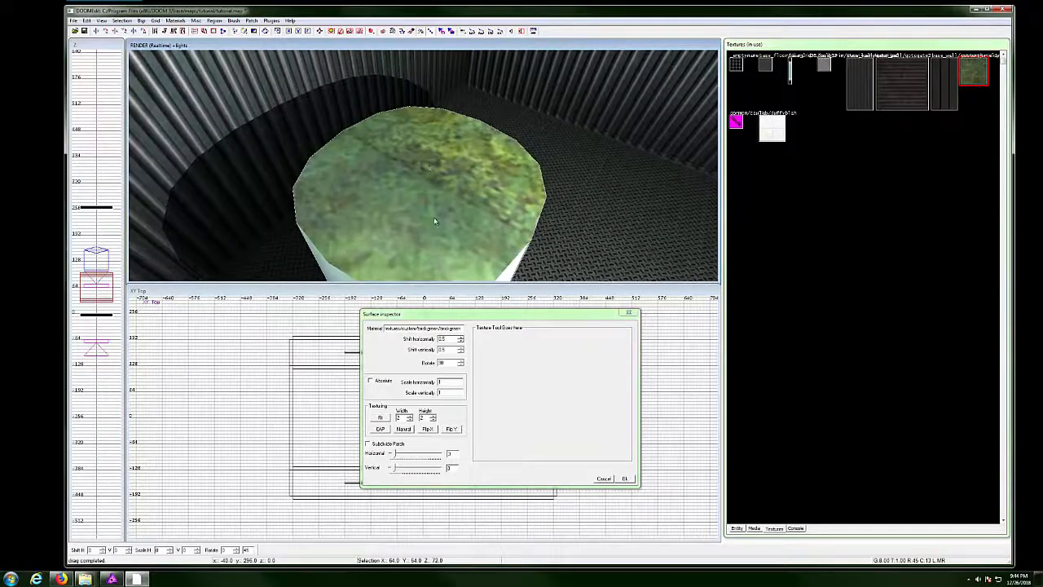
key("F3")
Close the inspector, clear the selection, and select only the cylinder's top cap face.
right_click(427, 230)
key("a")
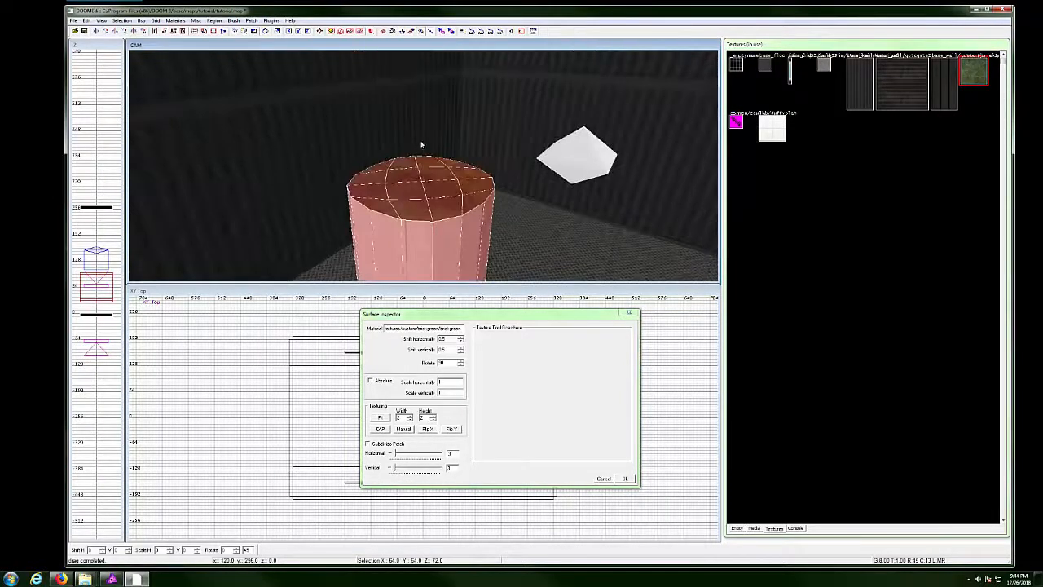
key("a")
key("z")
key("Escape")
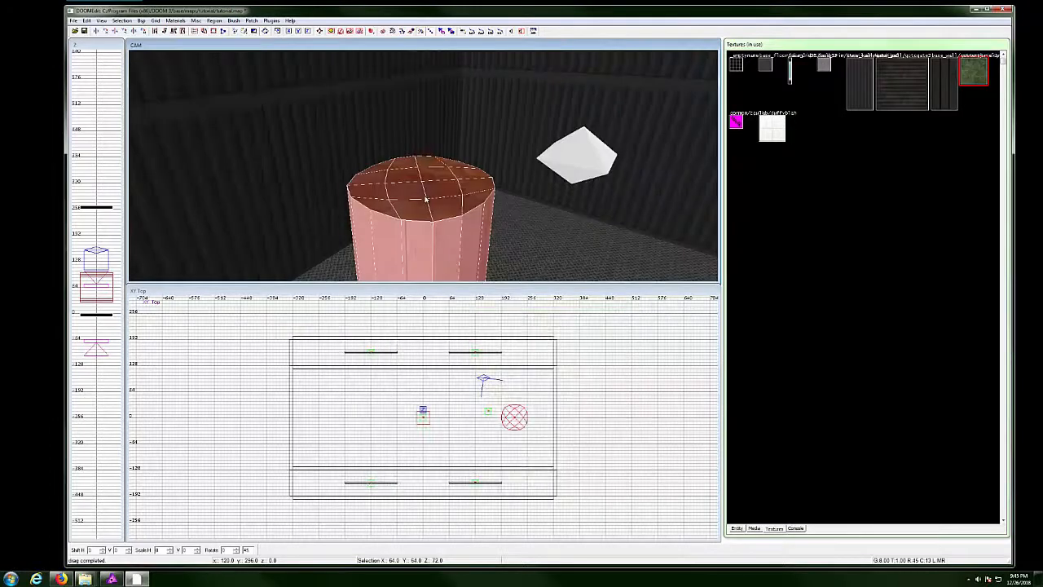
key("Escape")
left_click(423, 192, "shift")
left_click(422, 192, "alt+shift")
left_click(423, 192, "alt+shift")
left_click(423, 193, "alt+shift")
key("Escape")
left_click(423, 188, "ctrl+shift")
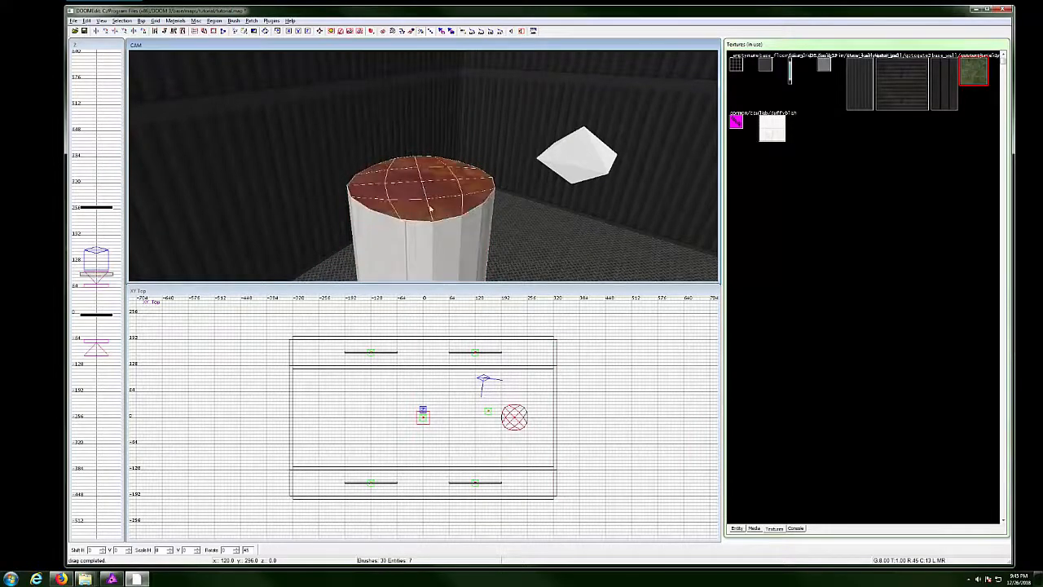
Reset the cap's texture to natural mapping and fly the camera over the cap.
key("s")
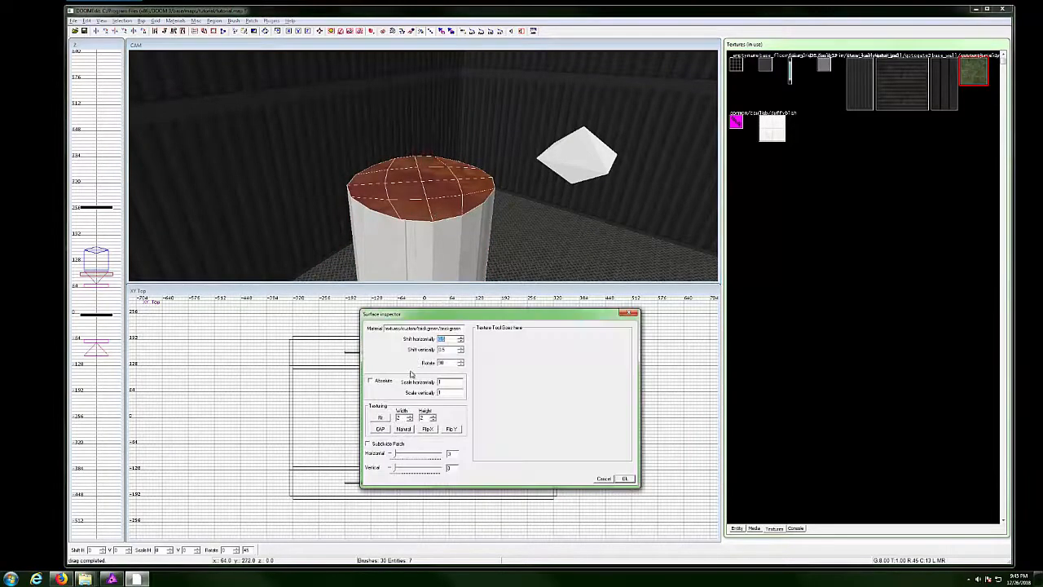
left_click(403, 430)
right_click(458, 215)
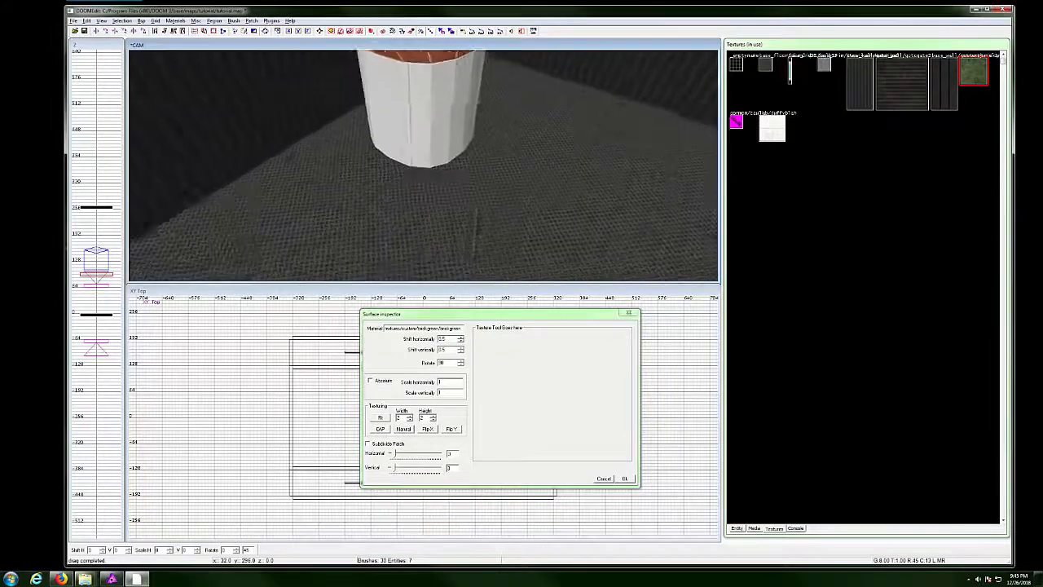
right_click(437, 146)
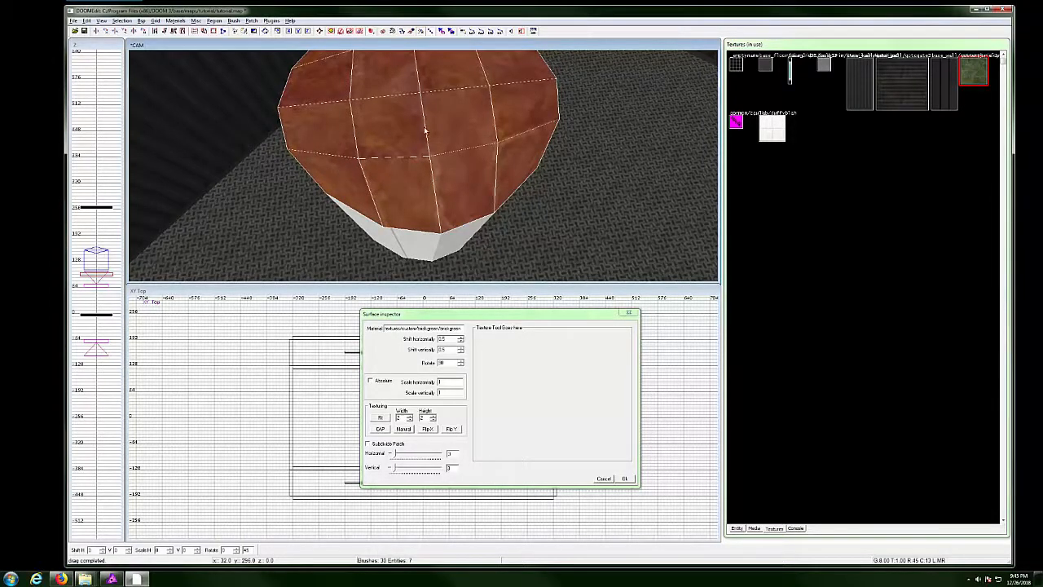
scroll(426, 134, "down", 1)
scroll(424, 155, "up", 1)
scroll(433, 157, "down", 2)
left_click_drag(432, 156, 424, 169)
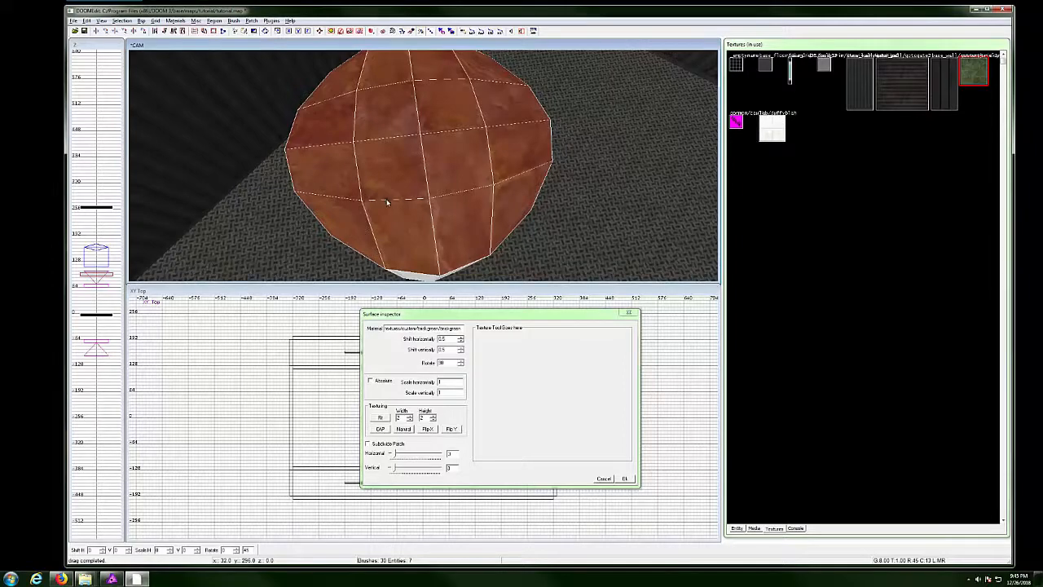
Switch to realtime lit rendering and move in to inspect the green brick cap.
key("F3")
key("a")
left_click_drag(402, 192, 368, 124)
right_click(346, 119)
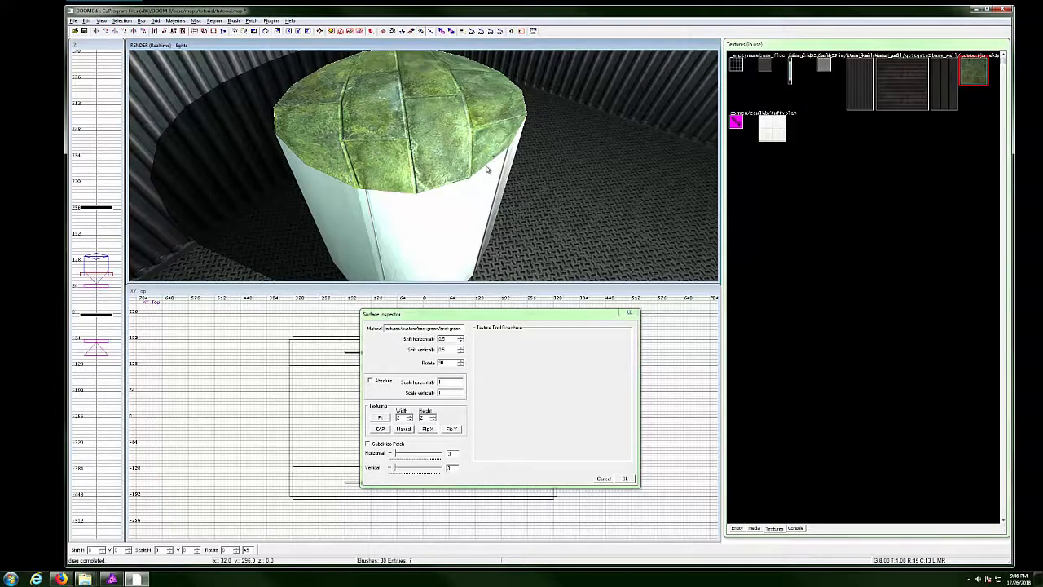
left_click_drag(453, 165, 402, 163)
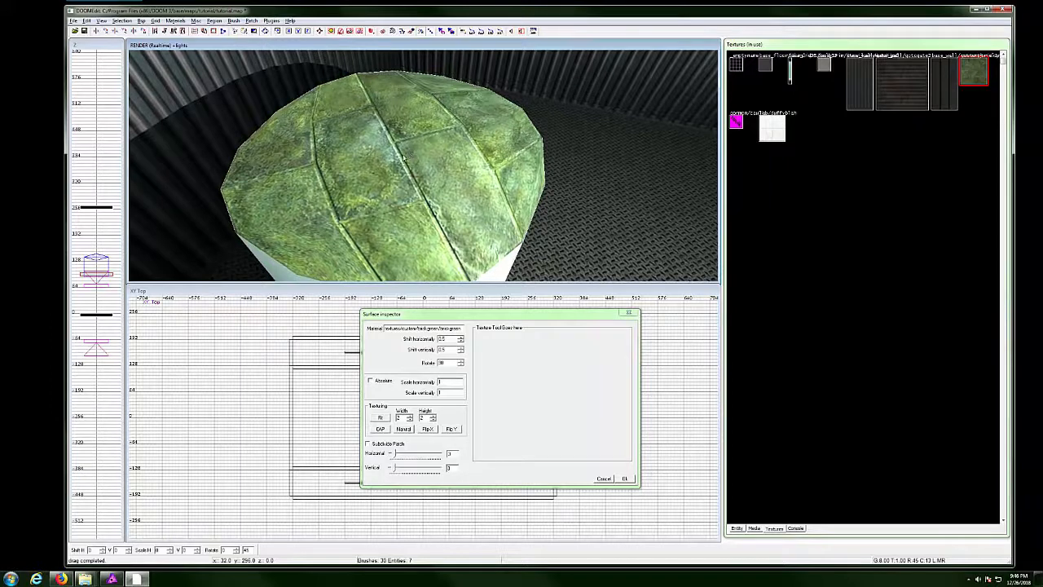
Minimize DOOMEdit and change pak000.pk4's extension from pk4 to zip in the base folder.
left_click(975, 12)
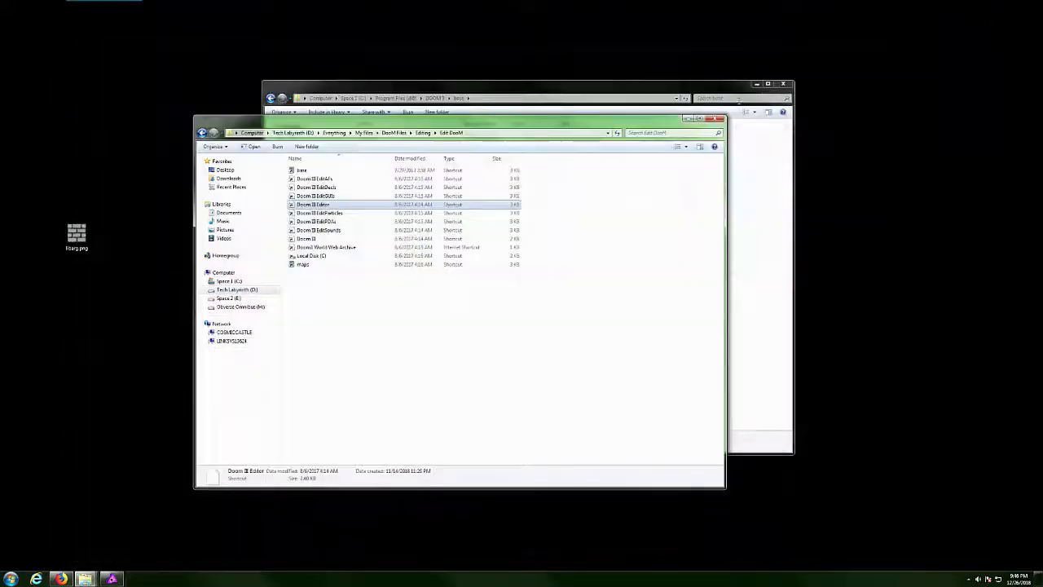
left_click(458, 99)
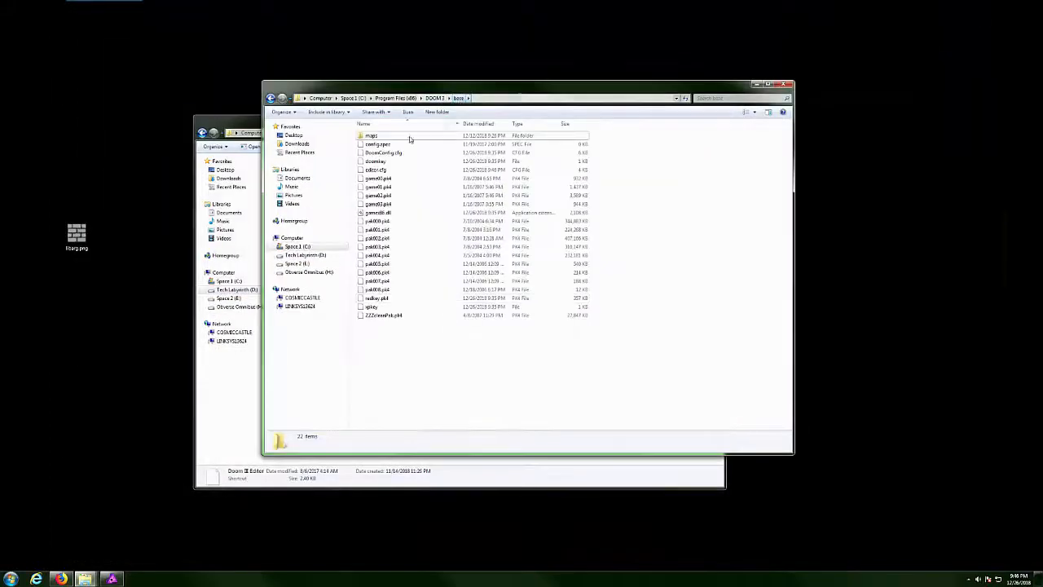
left_click(378, 222)
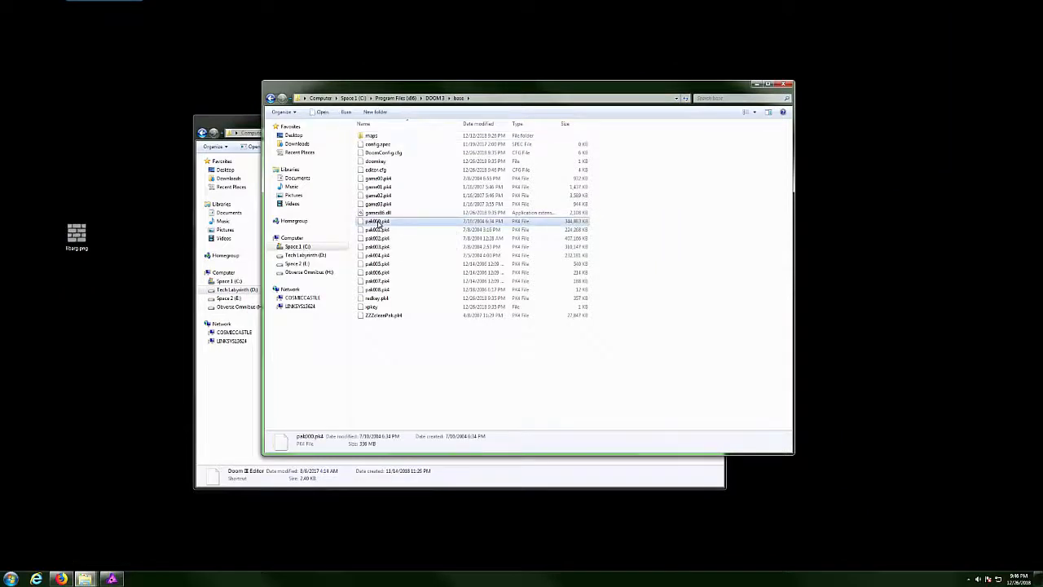
right_click(381, 226)
left_click(326, 324)
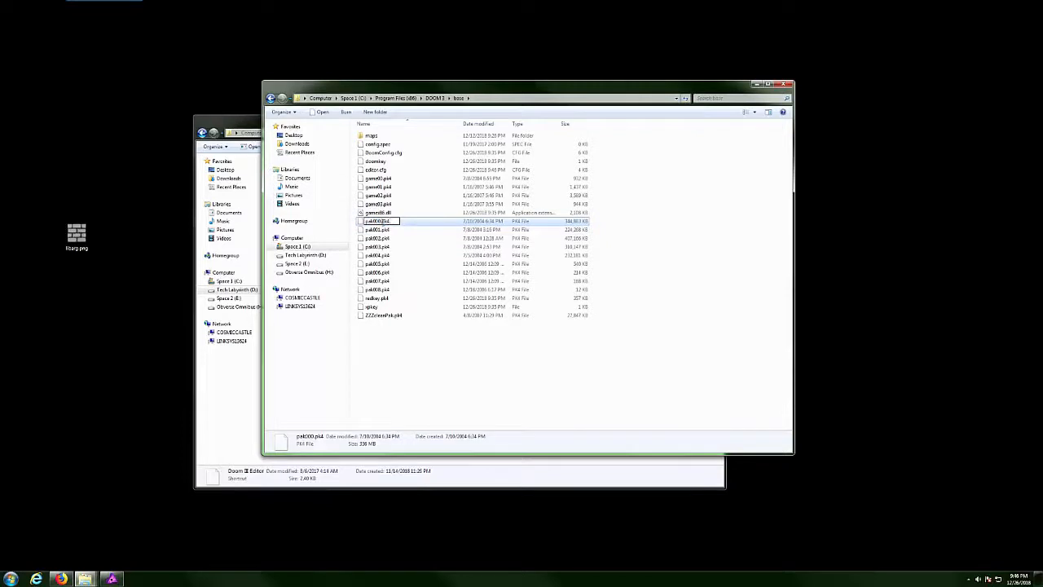
left_click_drag(384, 222, 406, 224)
type("zip")
key("Return")
key("Return")
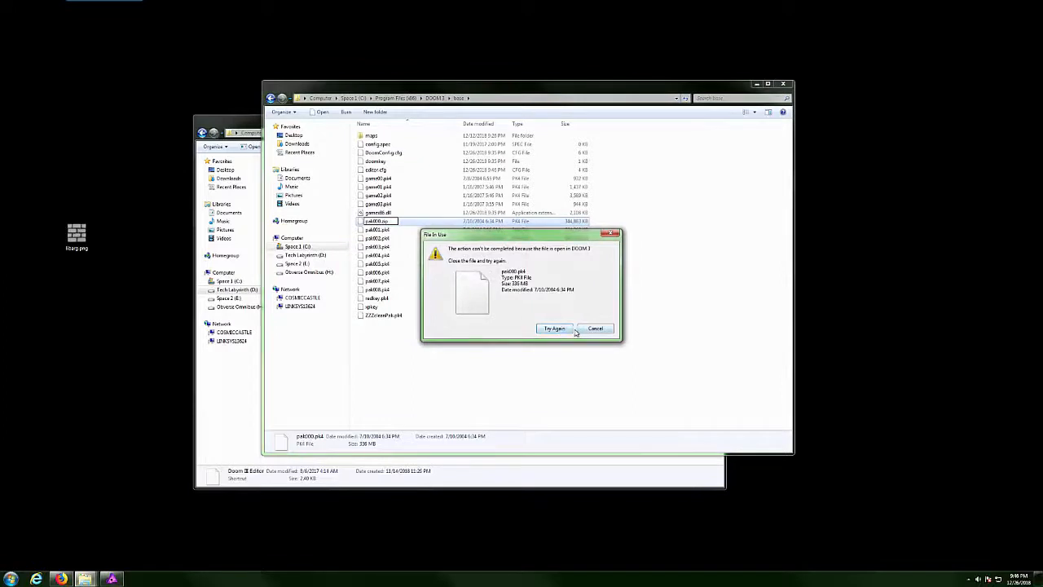
End the Doom3.exe process in Task Manager, then retry the rename to pak000.zip.
left_click(249, 544)
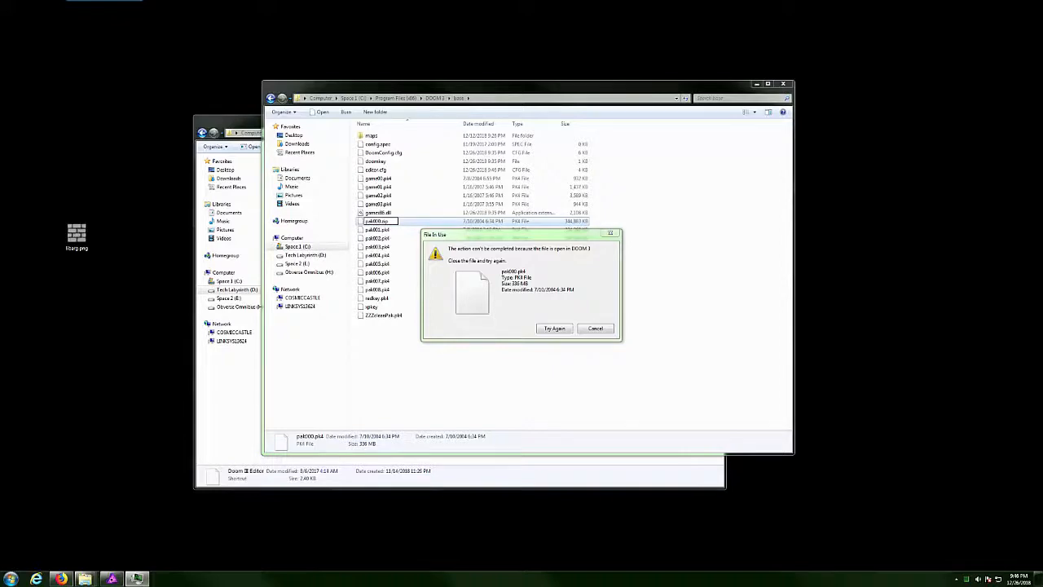
key("ctrl+shift+Escape")
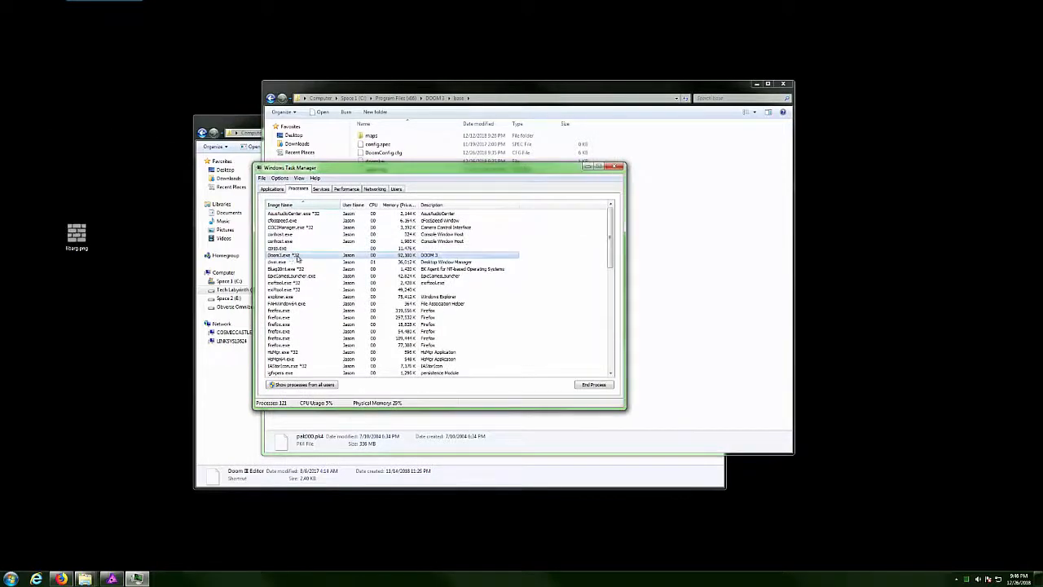
left_click(593, 383)
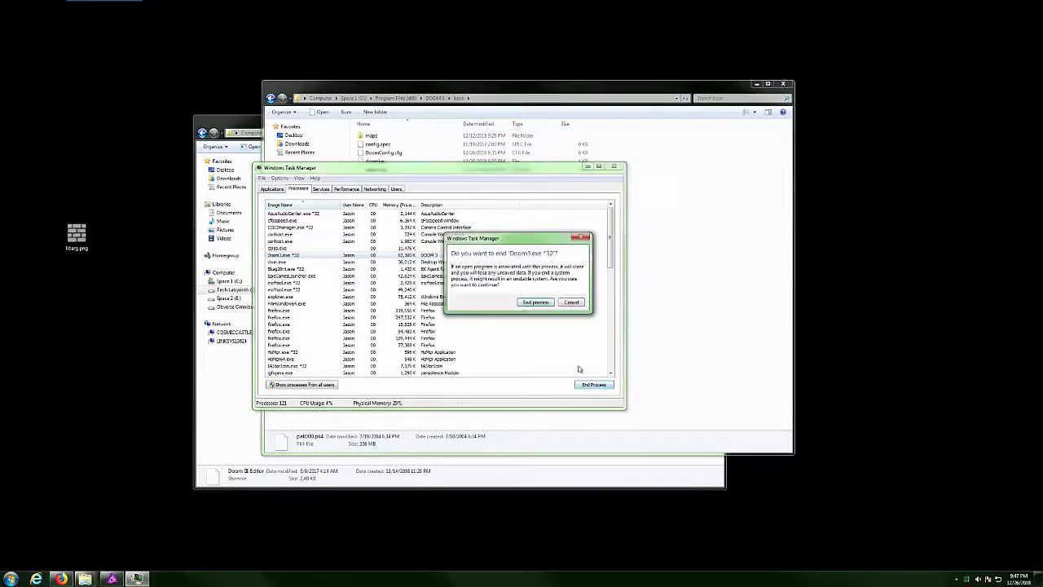
left_click(533, 307)
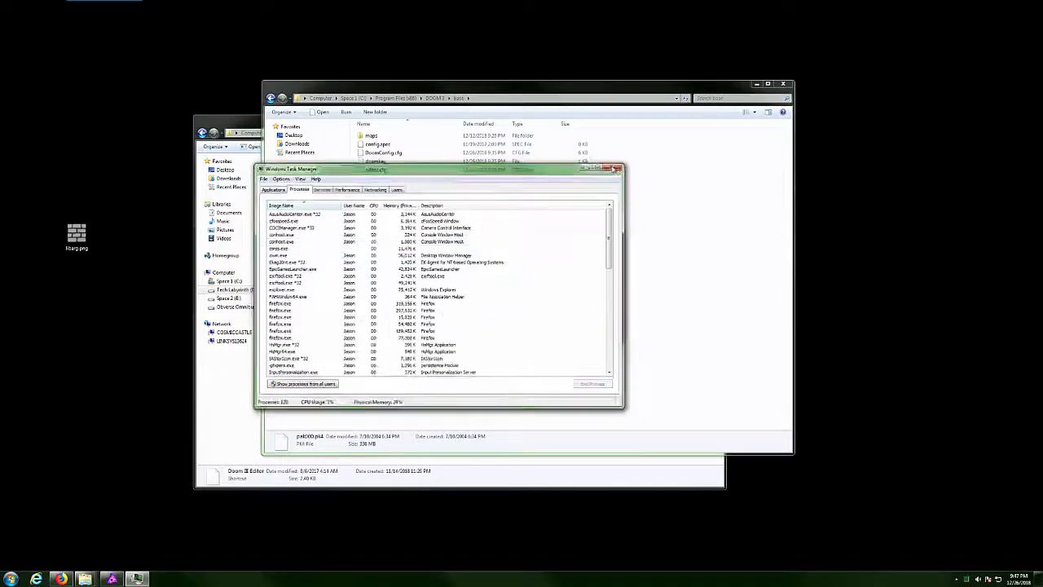
left_click(618, 167)
left_click(554, 328)
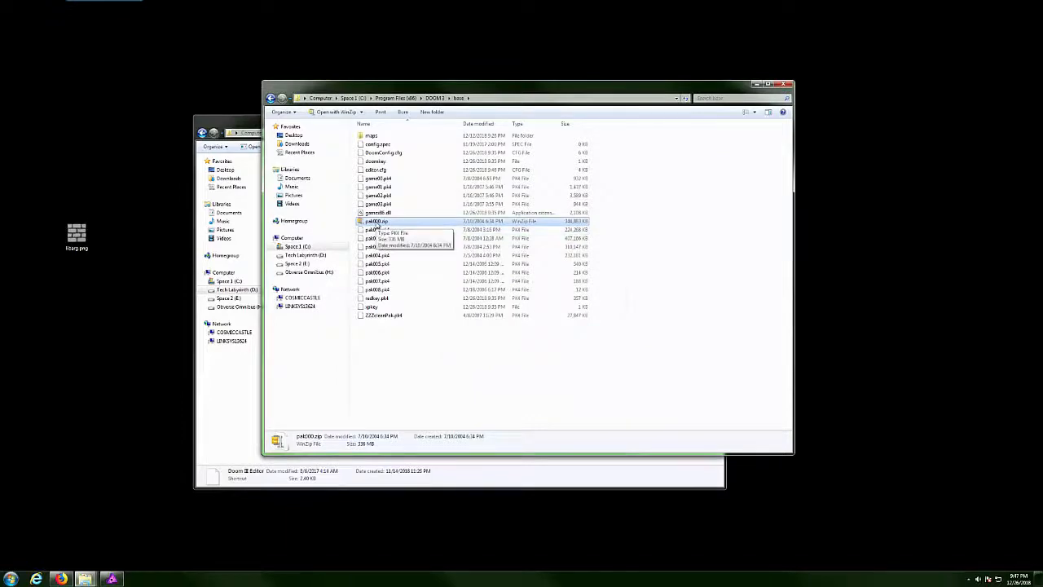
double_click(376, 224)
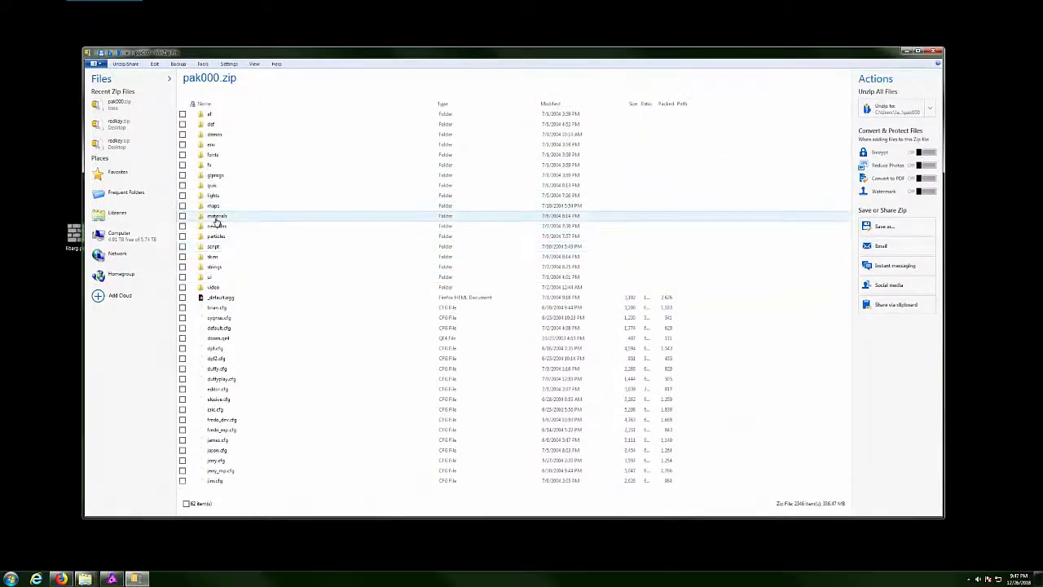
double_click(214, 218)
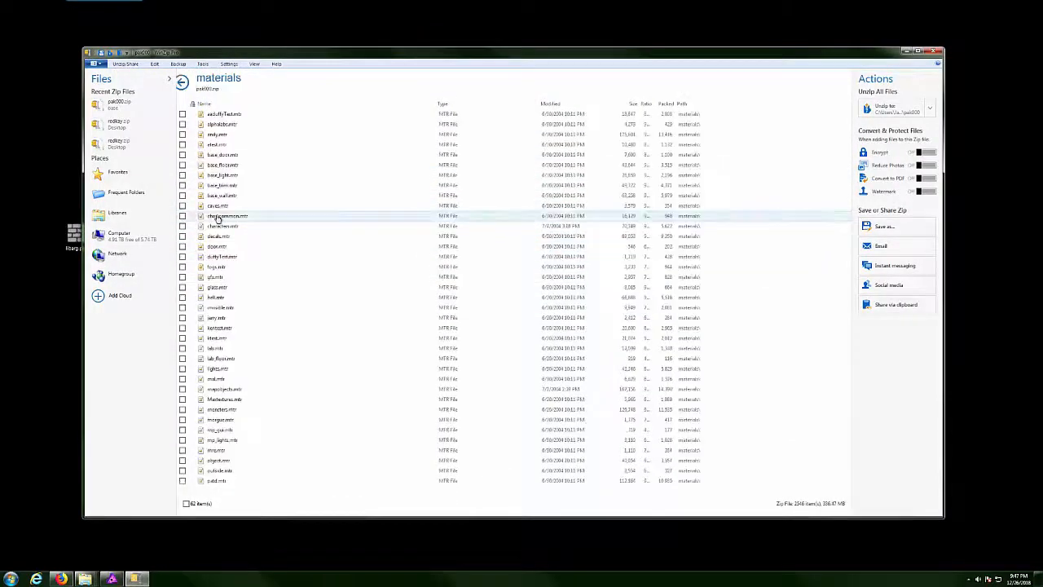
scroll(230, 357, "down", 4)
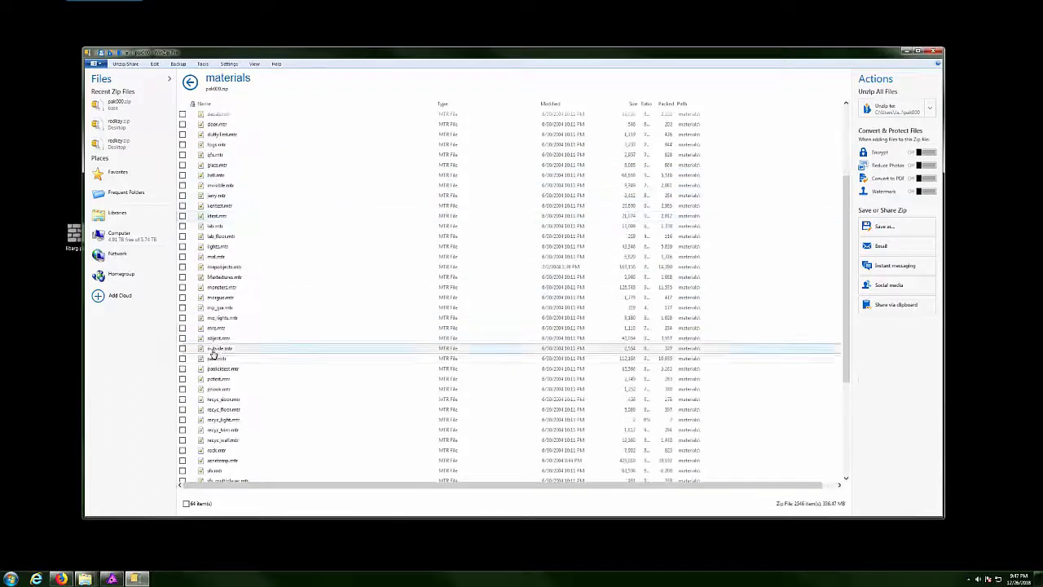
scroll(229, 362, "down", 5)
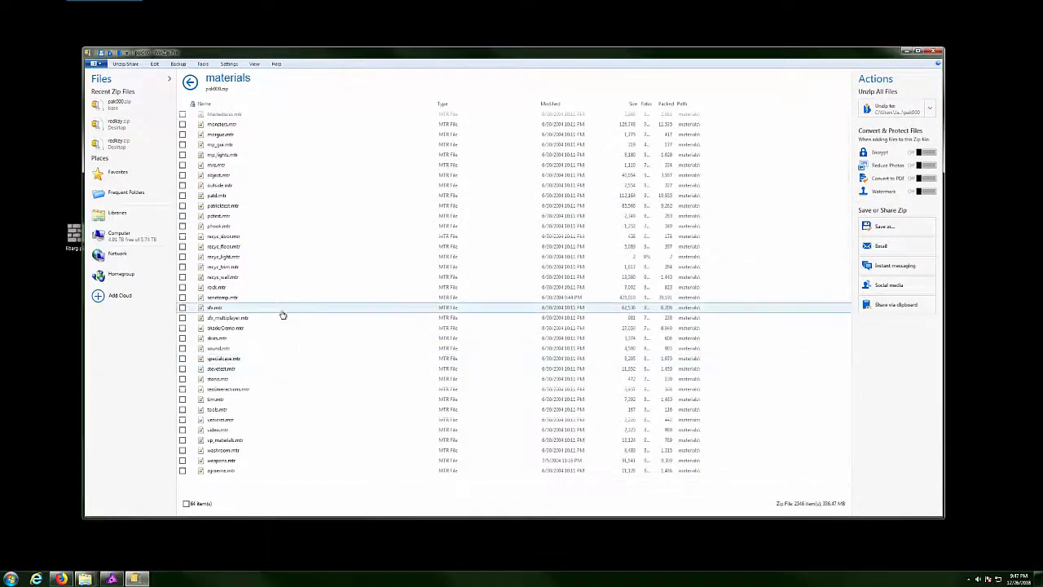
key("BackSpace")
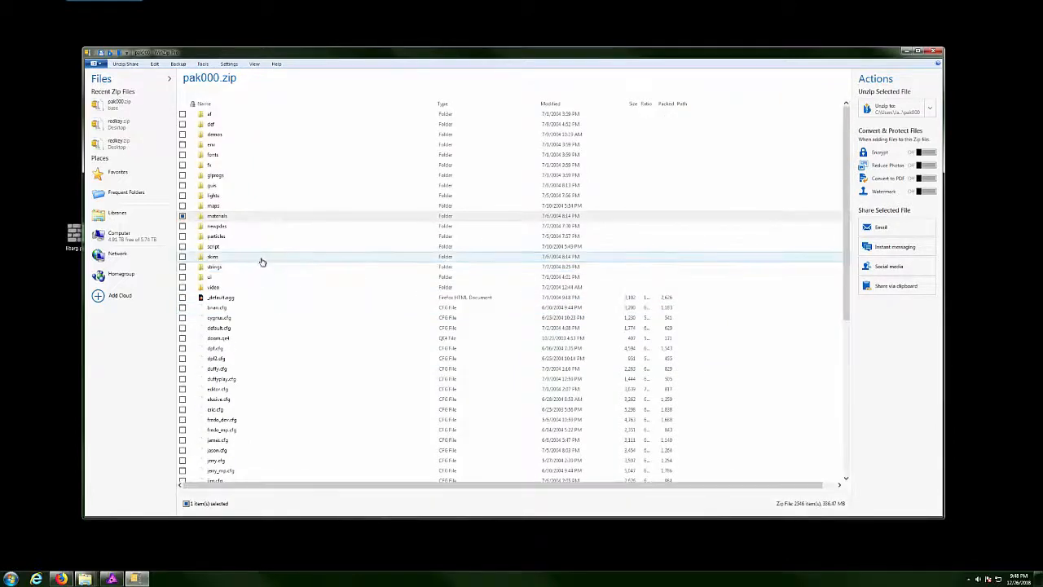
left_click(936, 51)
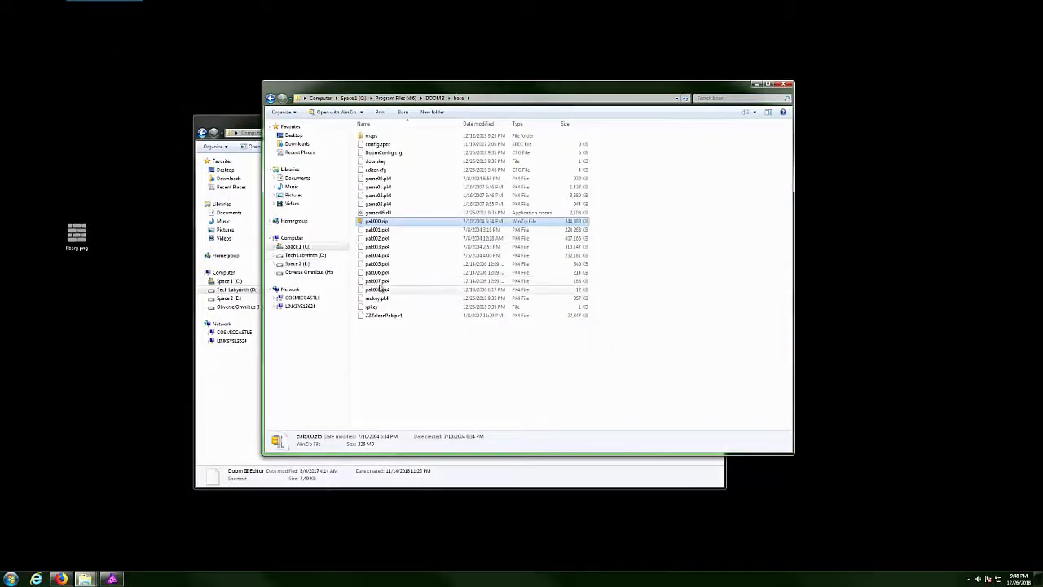
Rename pak000.zip back to pak000.pk4, accept the extension change, and close the DOOM 3 base folder.
right_click(368, 225)
key("m")
left_click(383, 221)
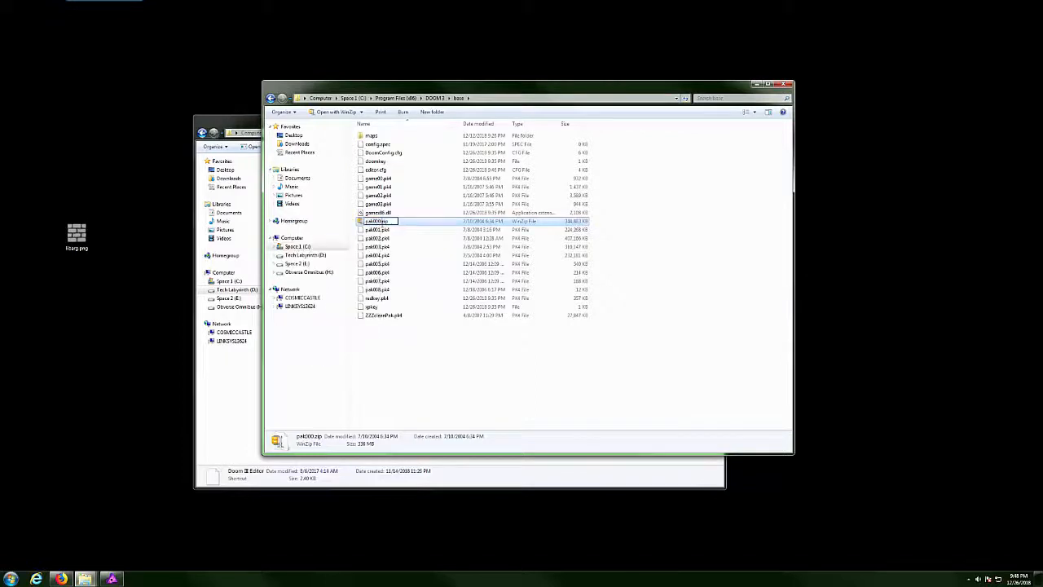
left_click(391, 221)
double_click(390, 221)
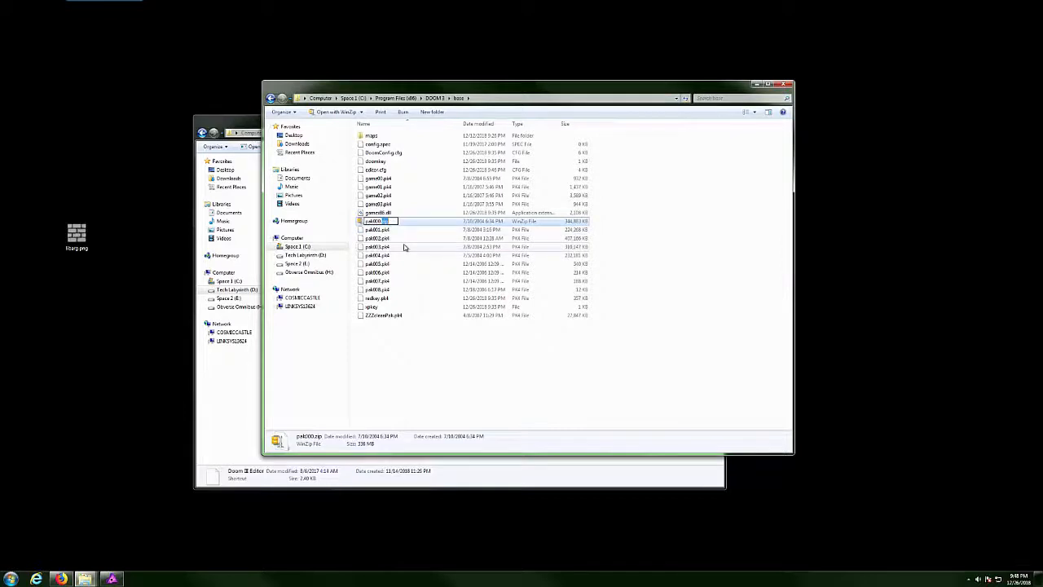
type("p")
key("Return")
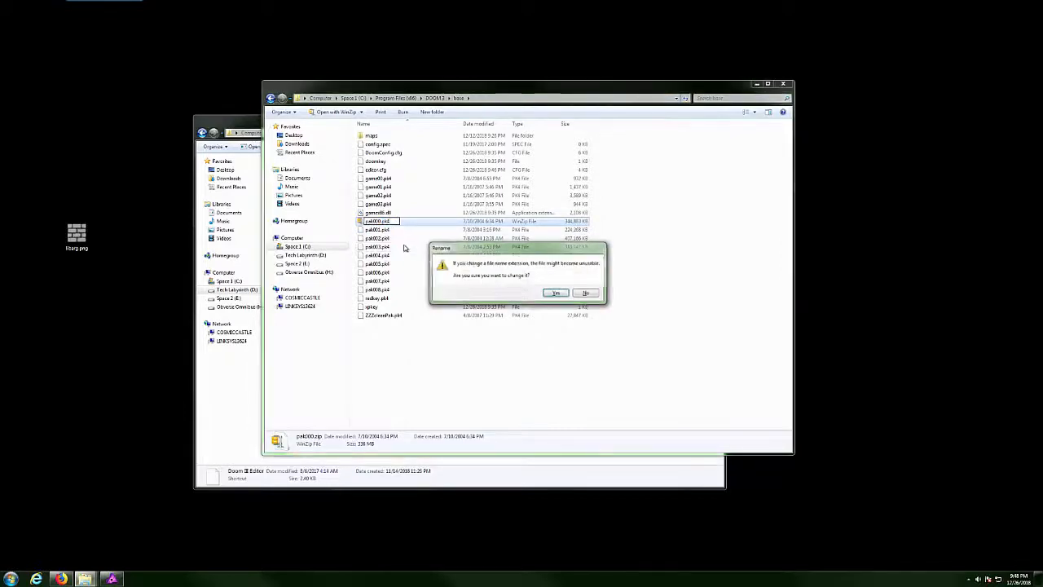
left_click(555, 293)
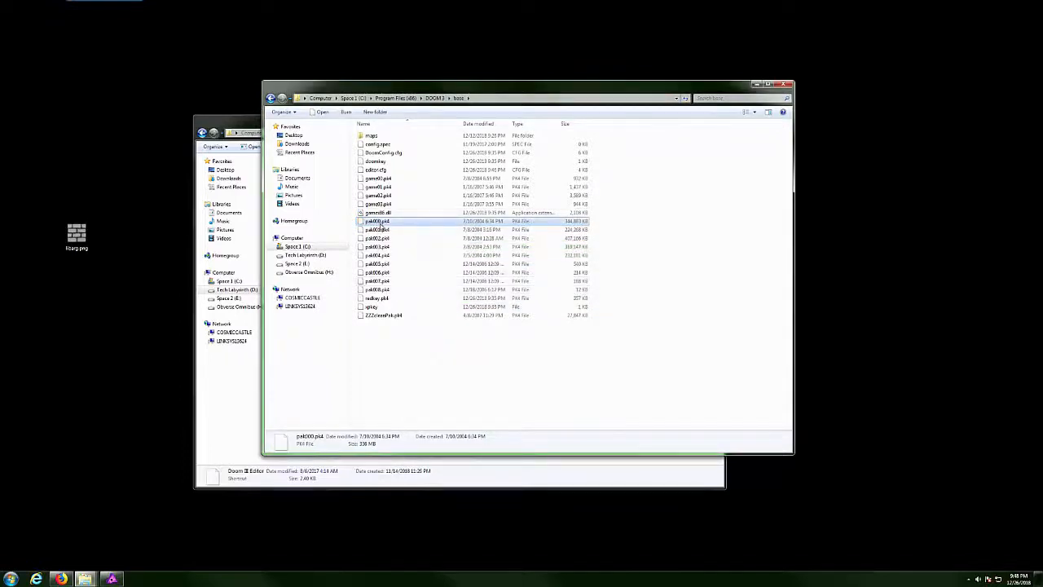
left_click(378, 290, "shift")
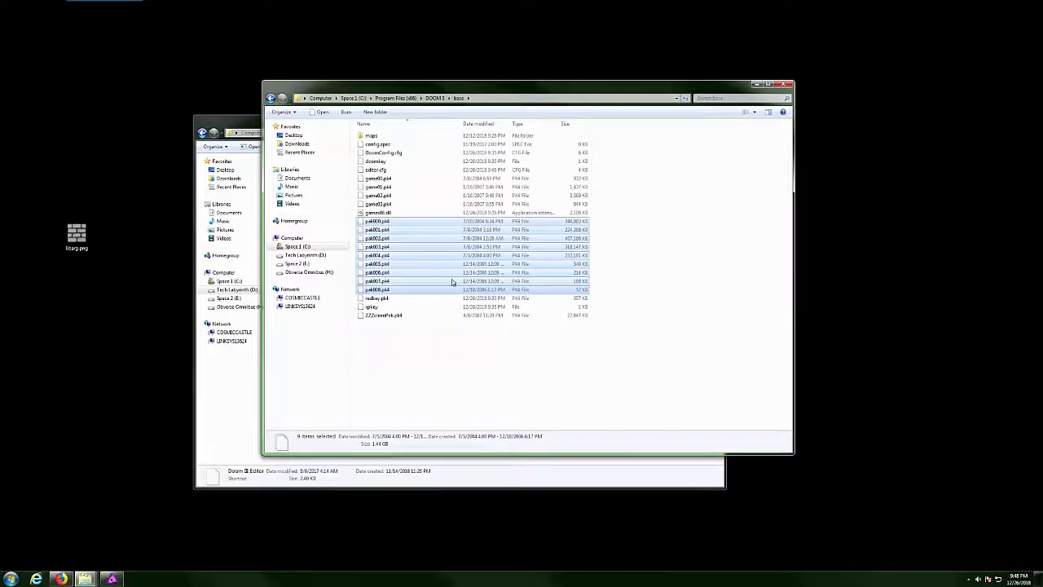
left_click(786, 84)
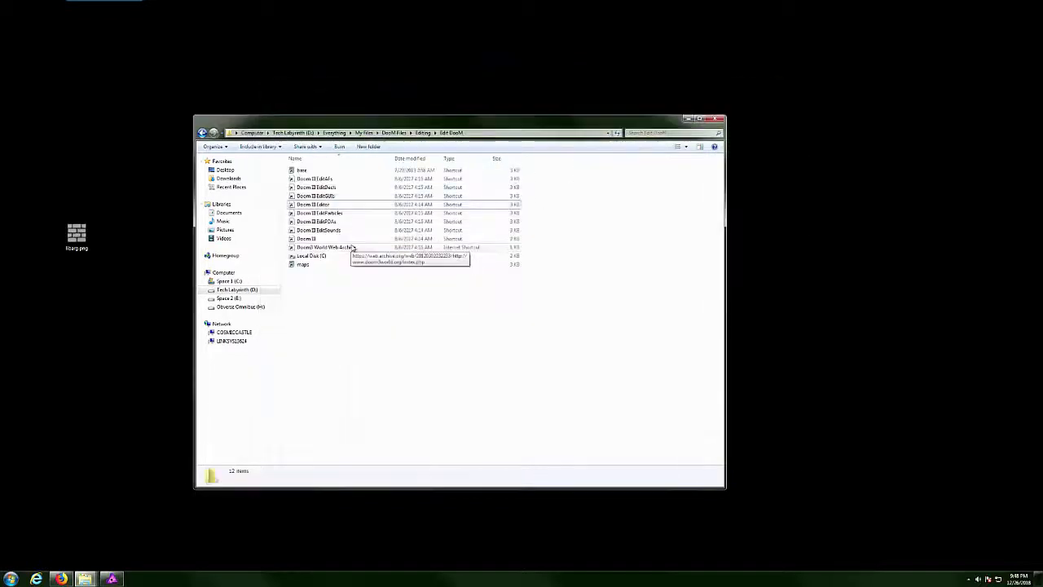